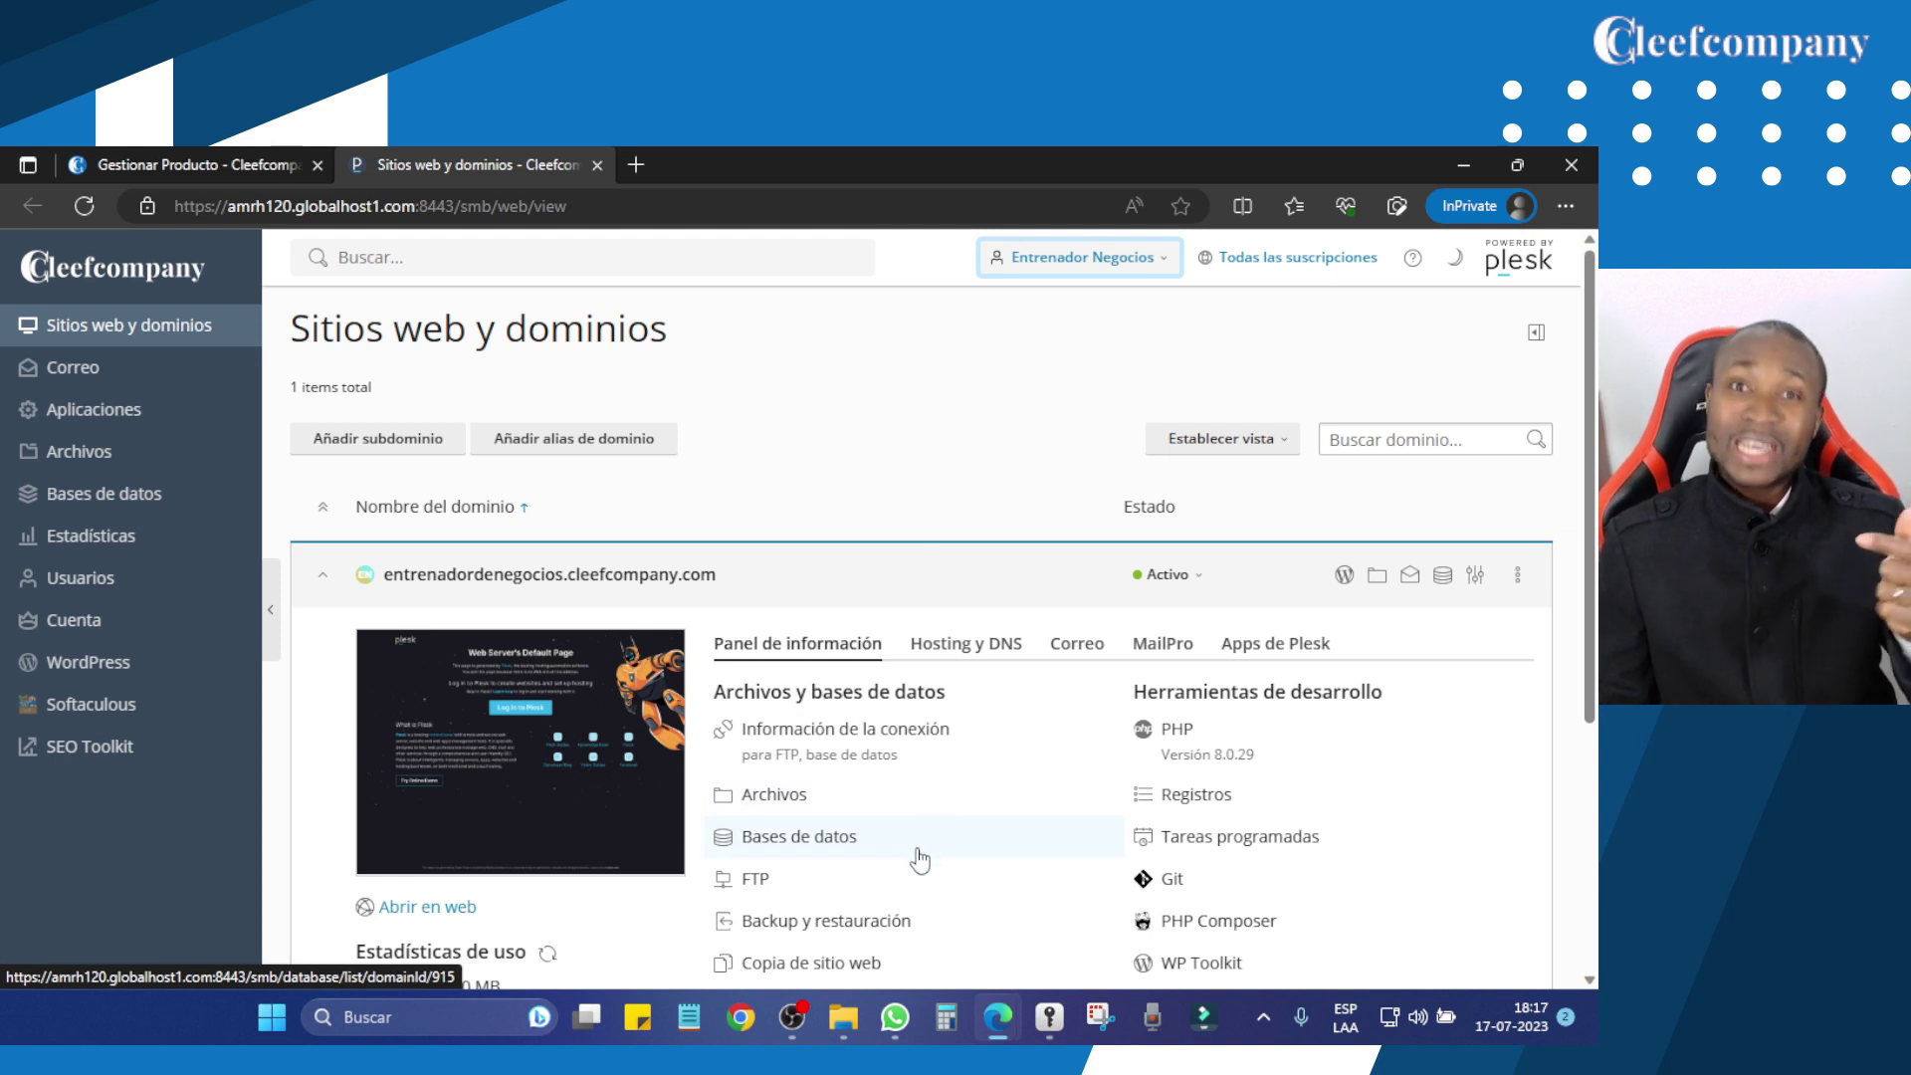
Refresh the domain overview and open the SSL/TLS certificate settings for entrenadordenegocios.cleefcompany.com.
{"action": "scroll", "coordinate": [887, 843], "scroll_direction": "down", "scroll_amount": 1}
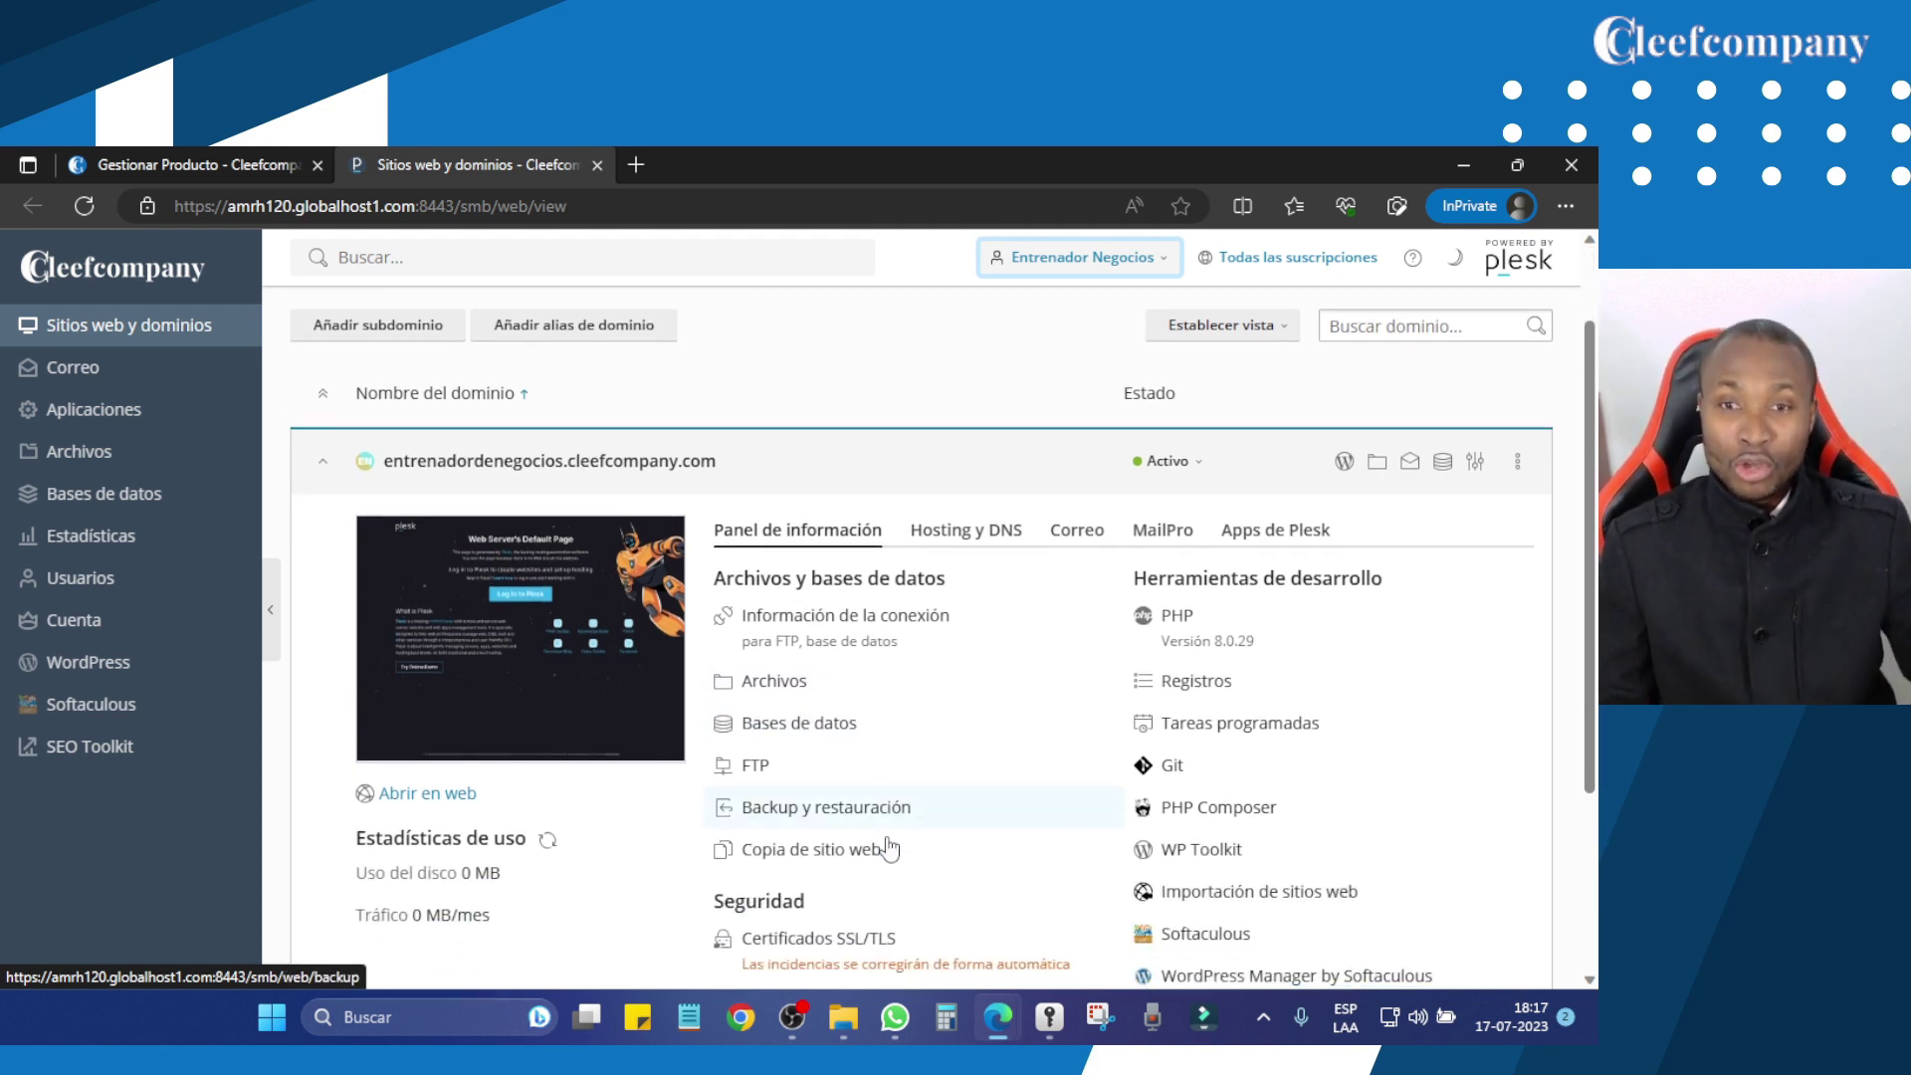
{"action": "scroll", "coordinate": [876, 851], "scroll_direction": "down", "scroll_amount": 2}
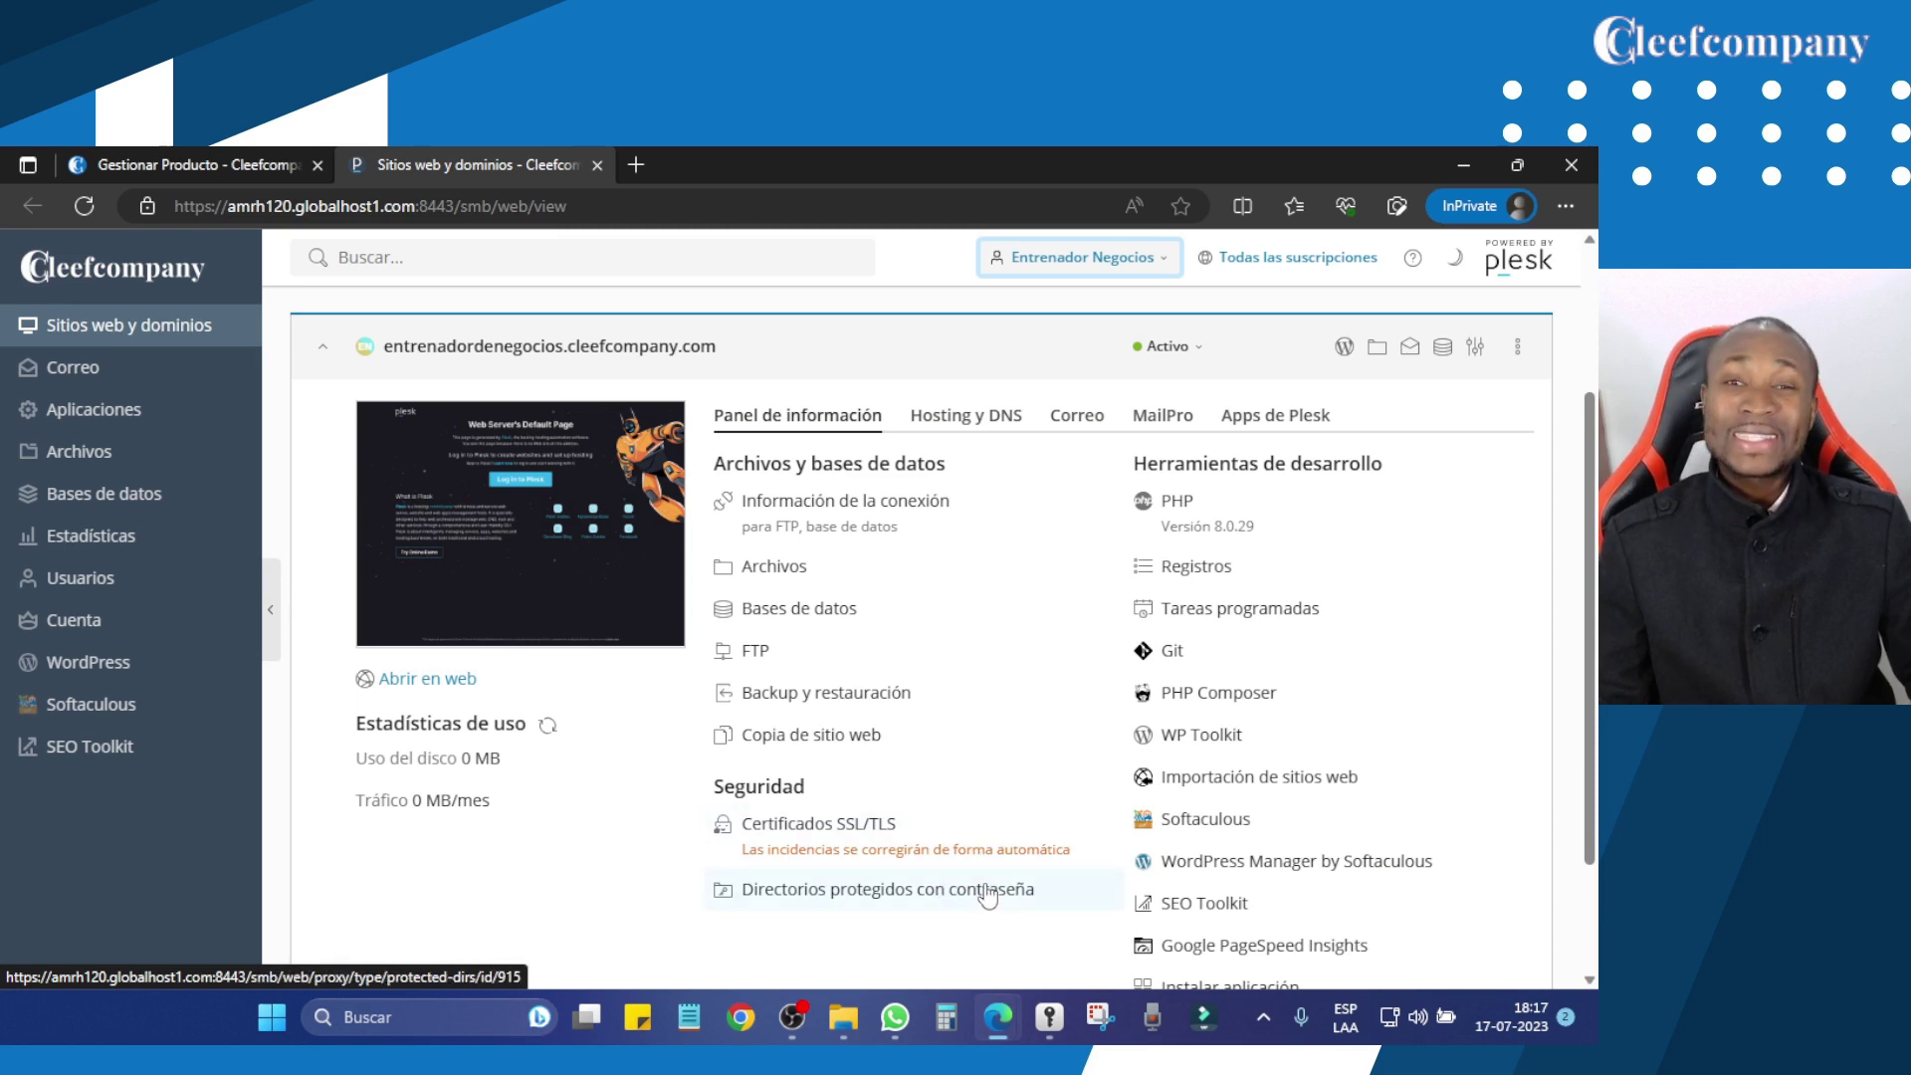
{"action": "left_click", "coordinate": [92, 213]}
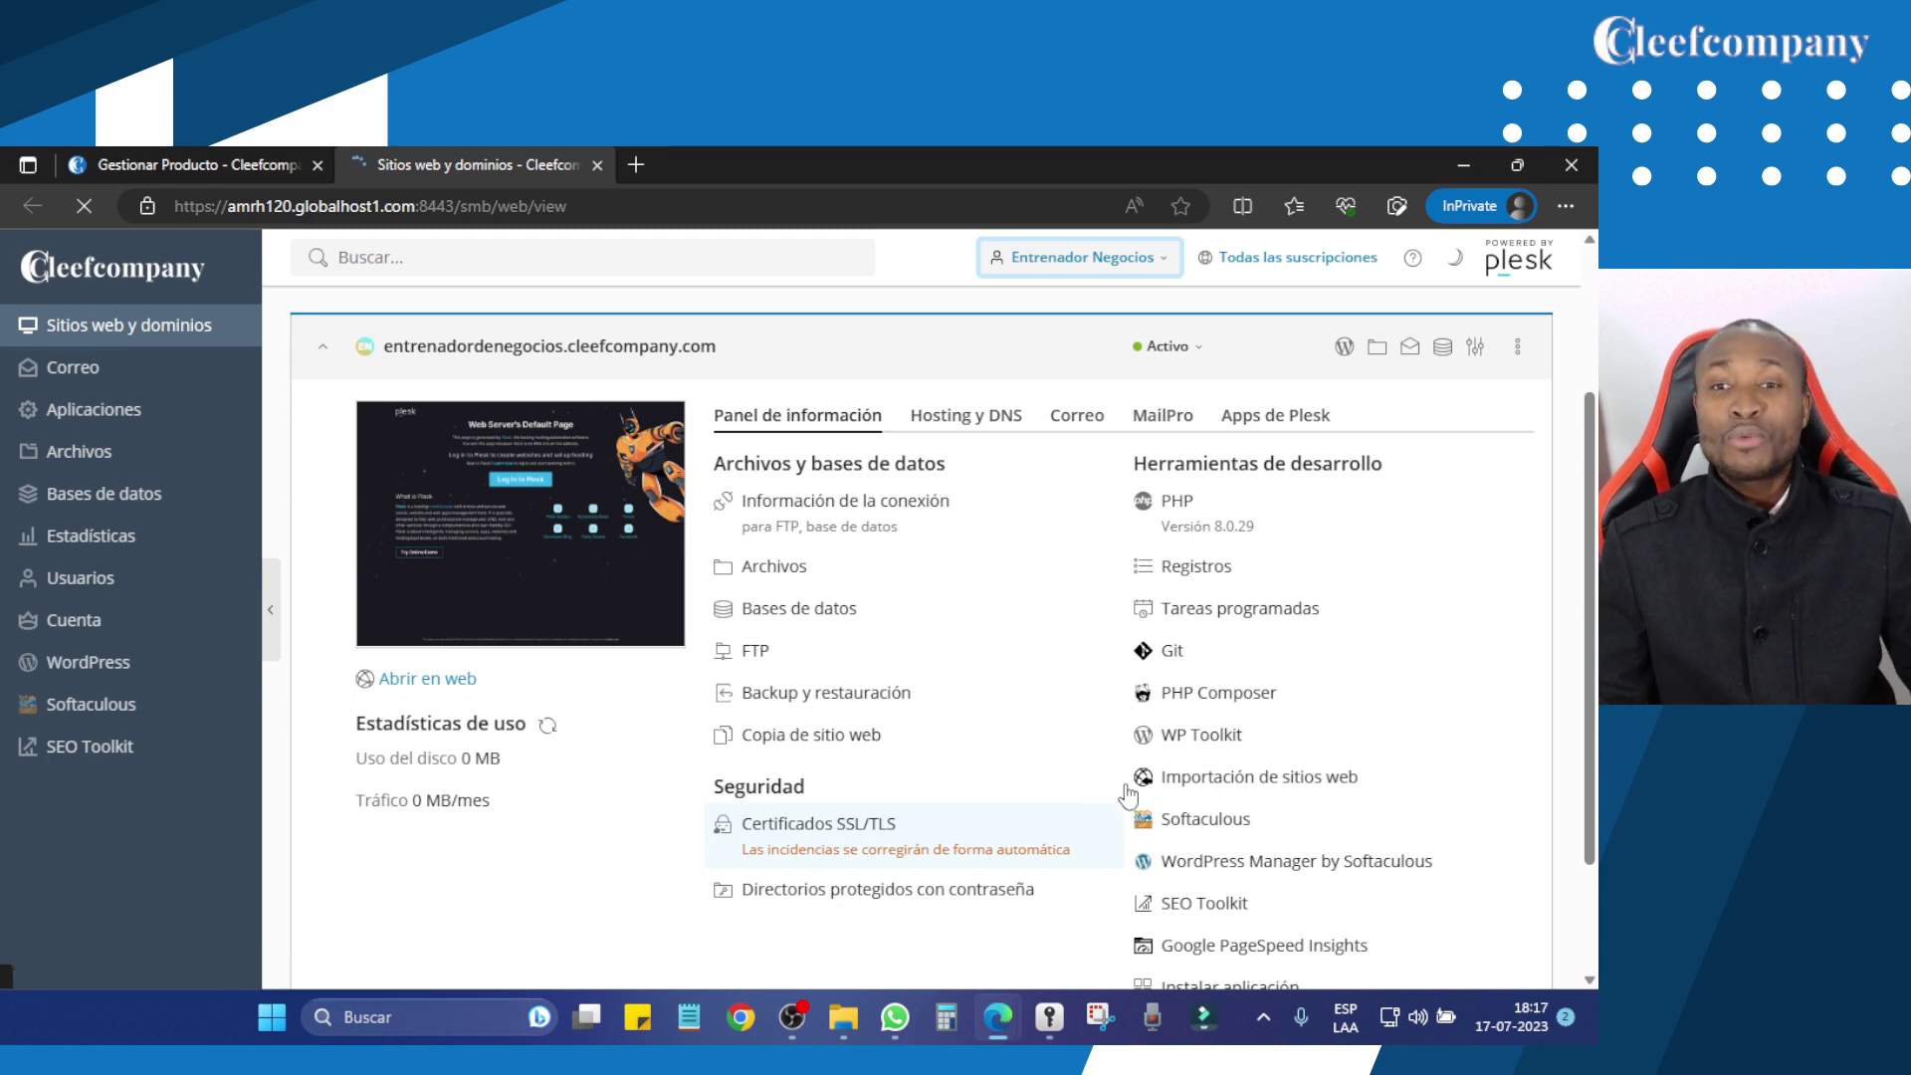
{"action": "scroll", "coordinate": [890, 841], "scroll_direction": "down", "scroll_amount": 4}
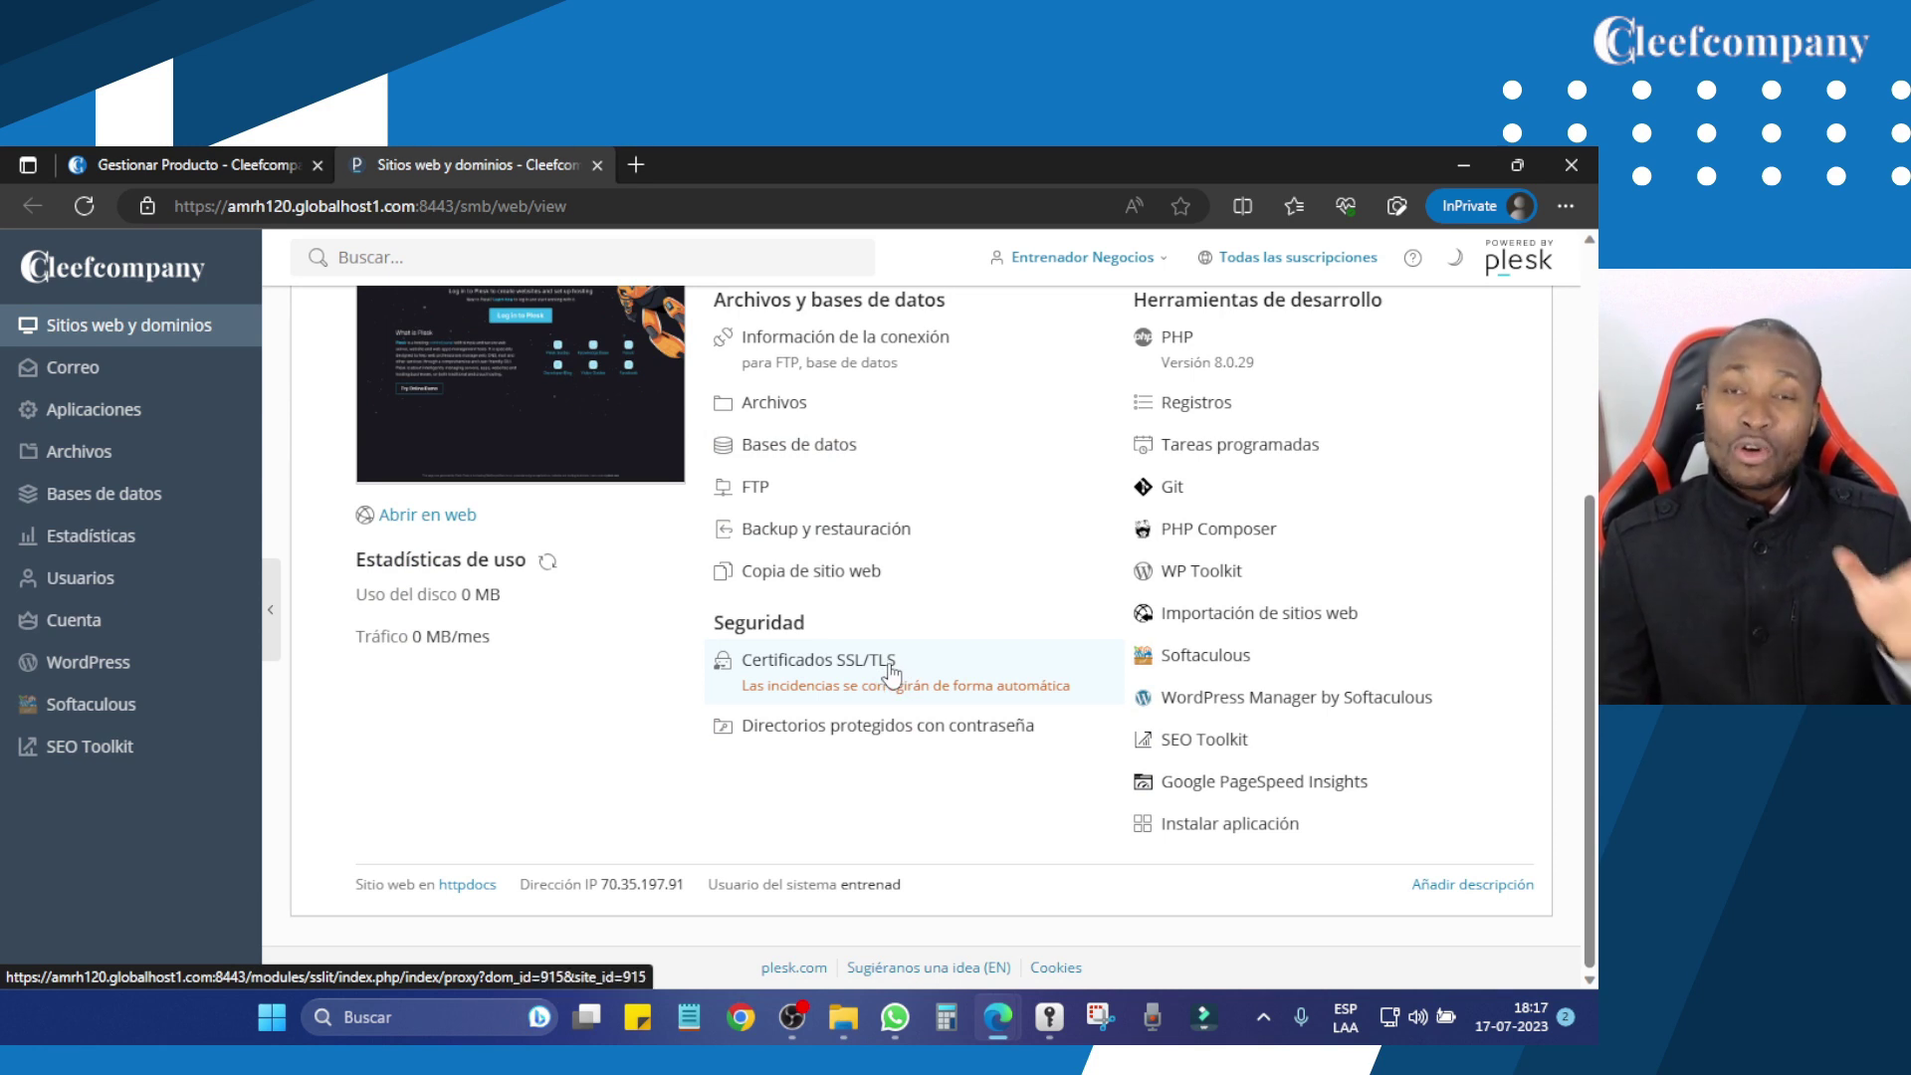
{"action": "scroll", "coordinate": [901, 733], "scroll_direction": "up", "scroll_amount": 1}
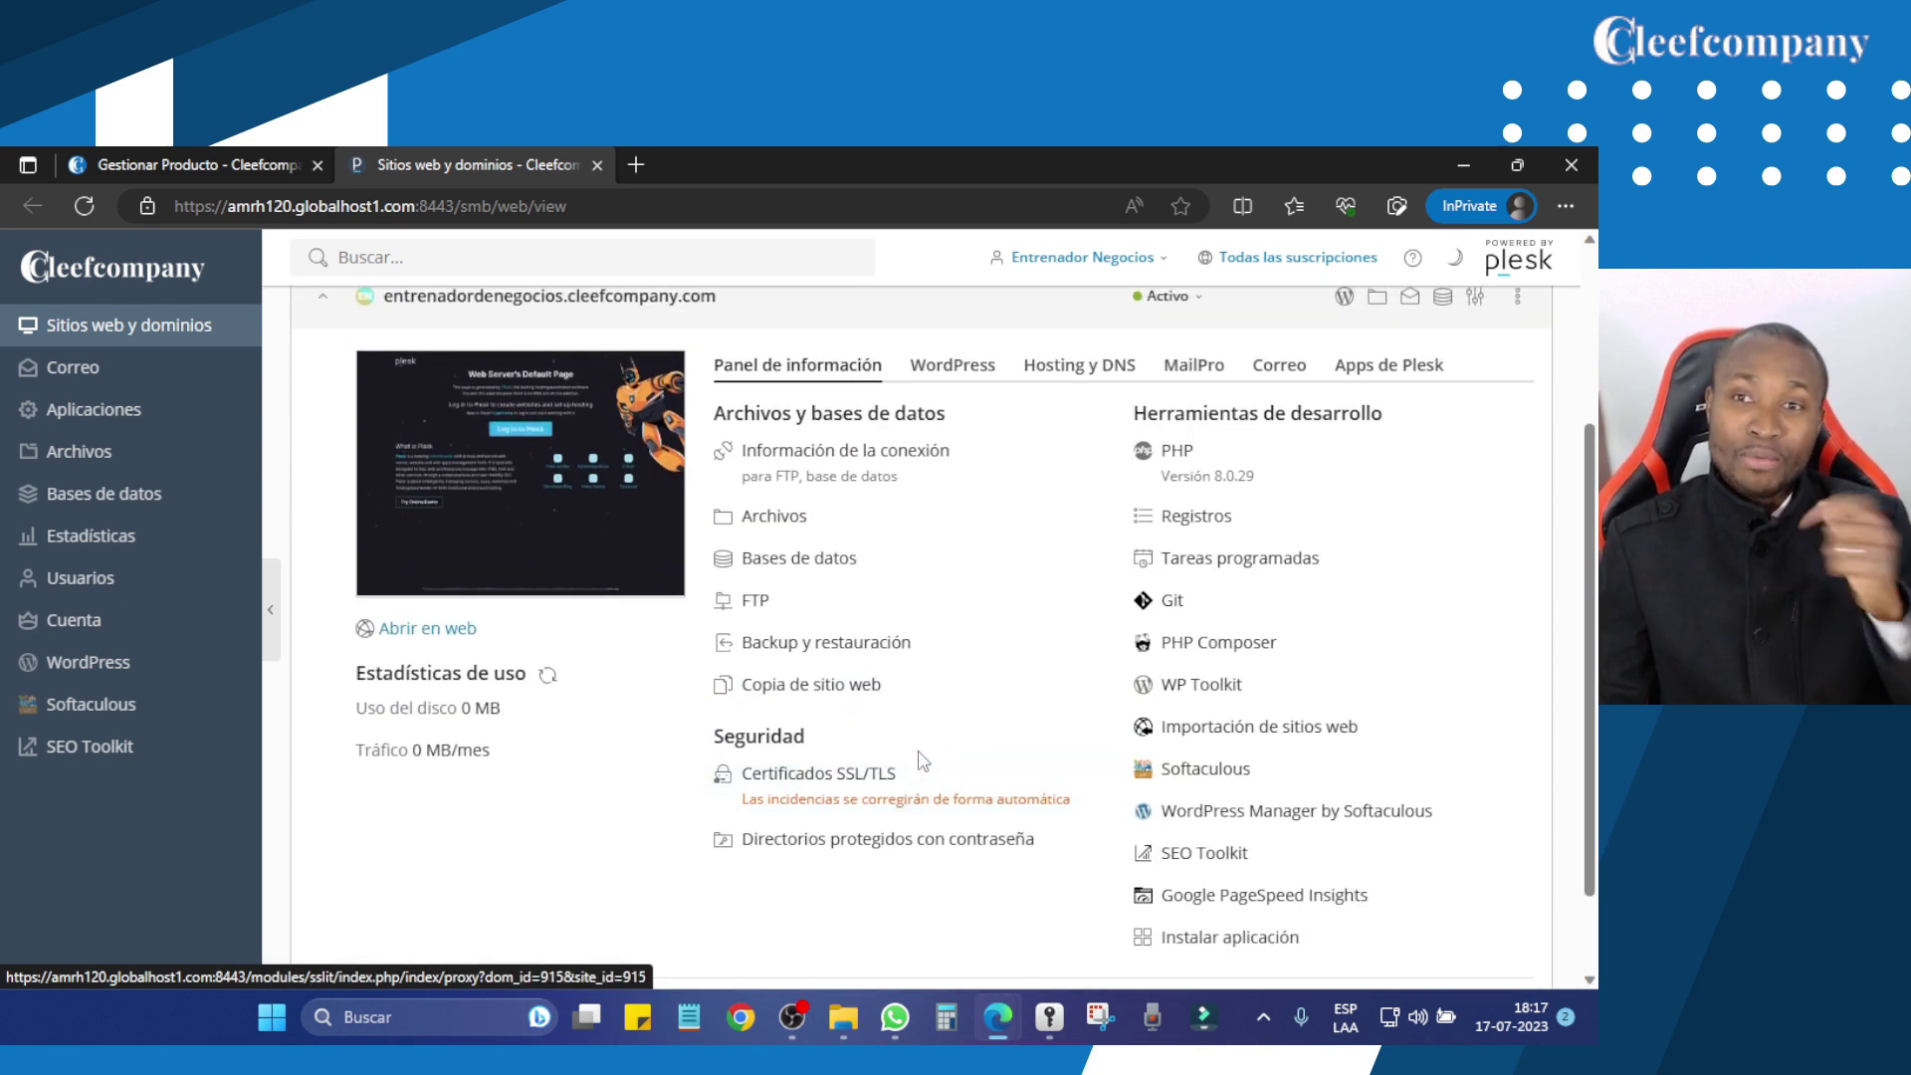
{"action": "left_click", "coordinate": [897, 801]}
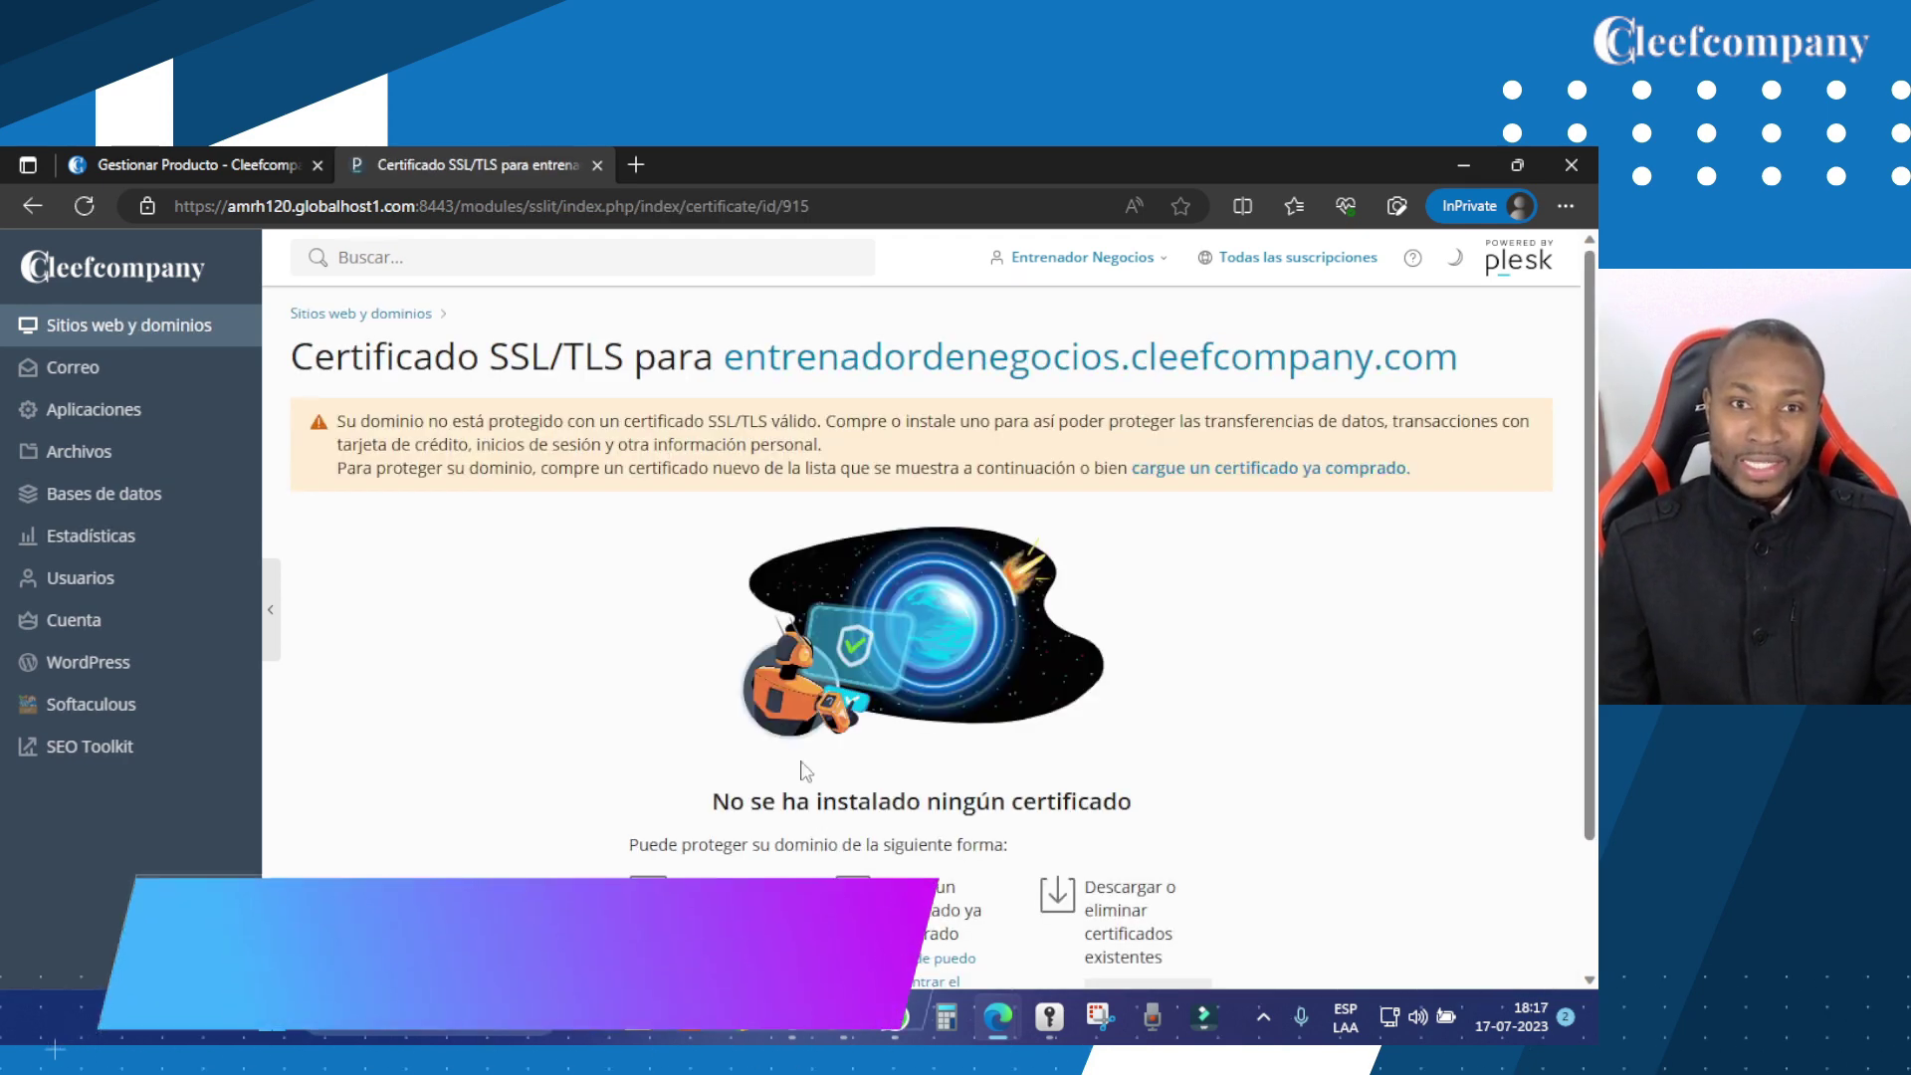
Start installing the free basic Let's Encrypt certificate for the domain.
{"action": "left_click_drag", "start_coordinate": [339, 426], "coordinate": [708, 426]}
{"action": "scroll", "coordinate": [672, 796], "scroll_direction": "down", "scroll_amount": 2}
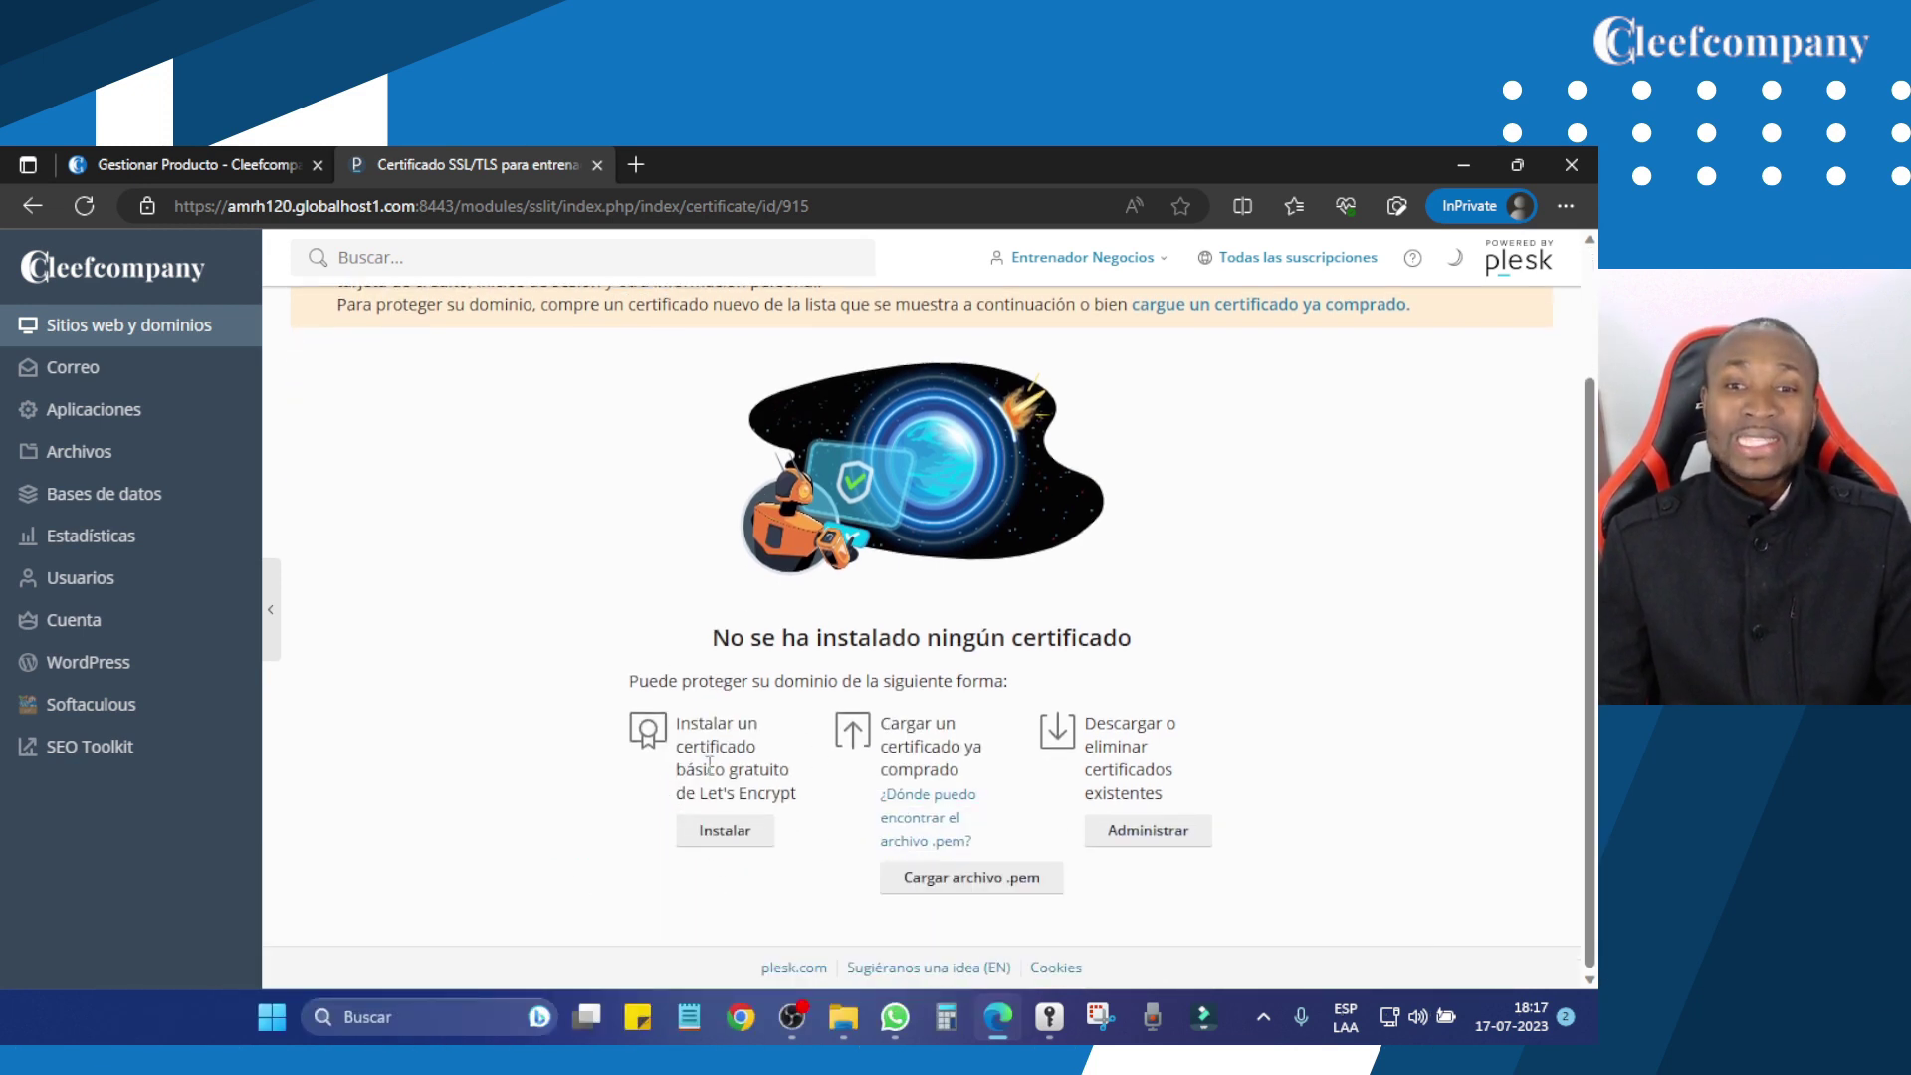
{"action": "left_click_drag", "start_coordinate": [668, 734], "coordinate": [794, 800]}
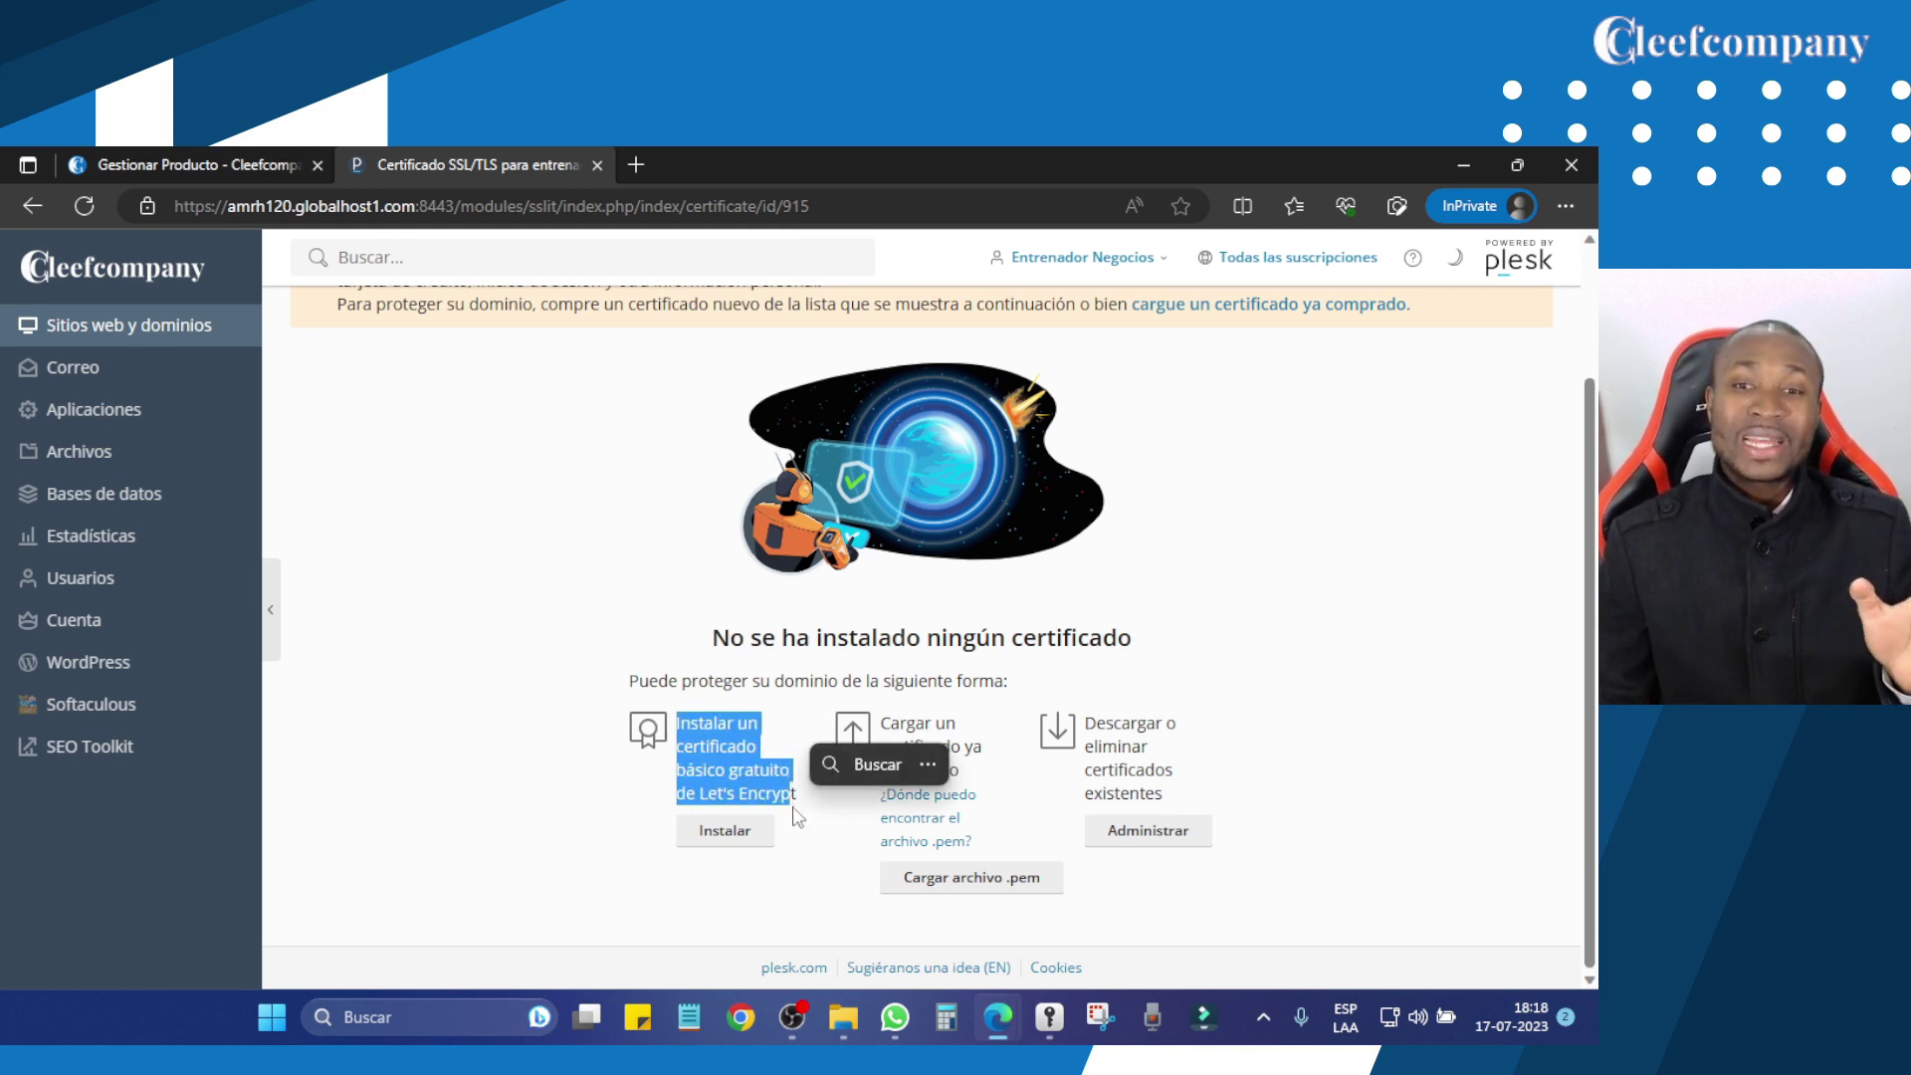
{"action": "left_click", "coordinate": [745, 842]}
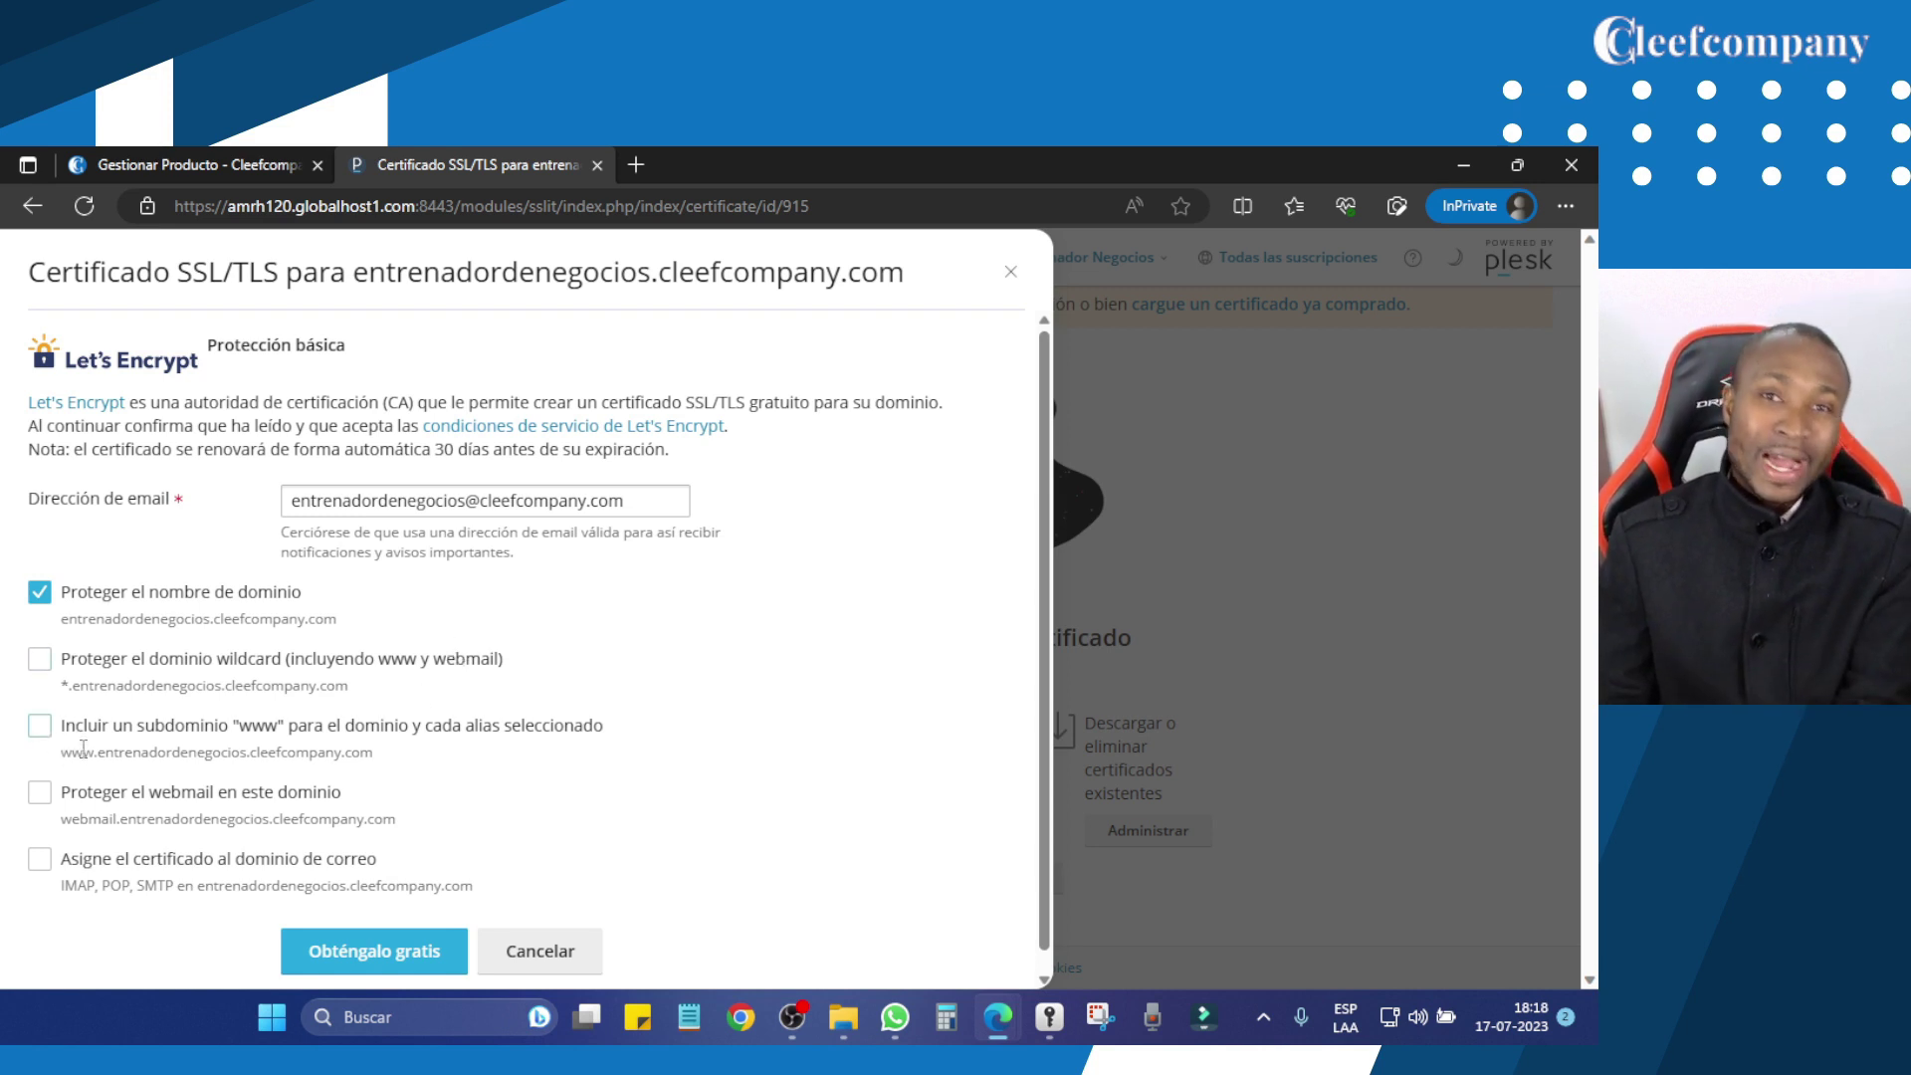
Include the "www" subdomain and webmail in the Let's Encrypt protection, leaving the mail domain unassigned, and get the free certificate.
{"action": "left_click", "coordinate": [40, 725]}
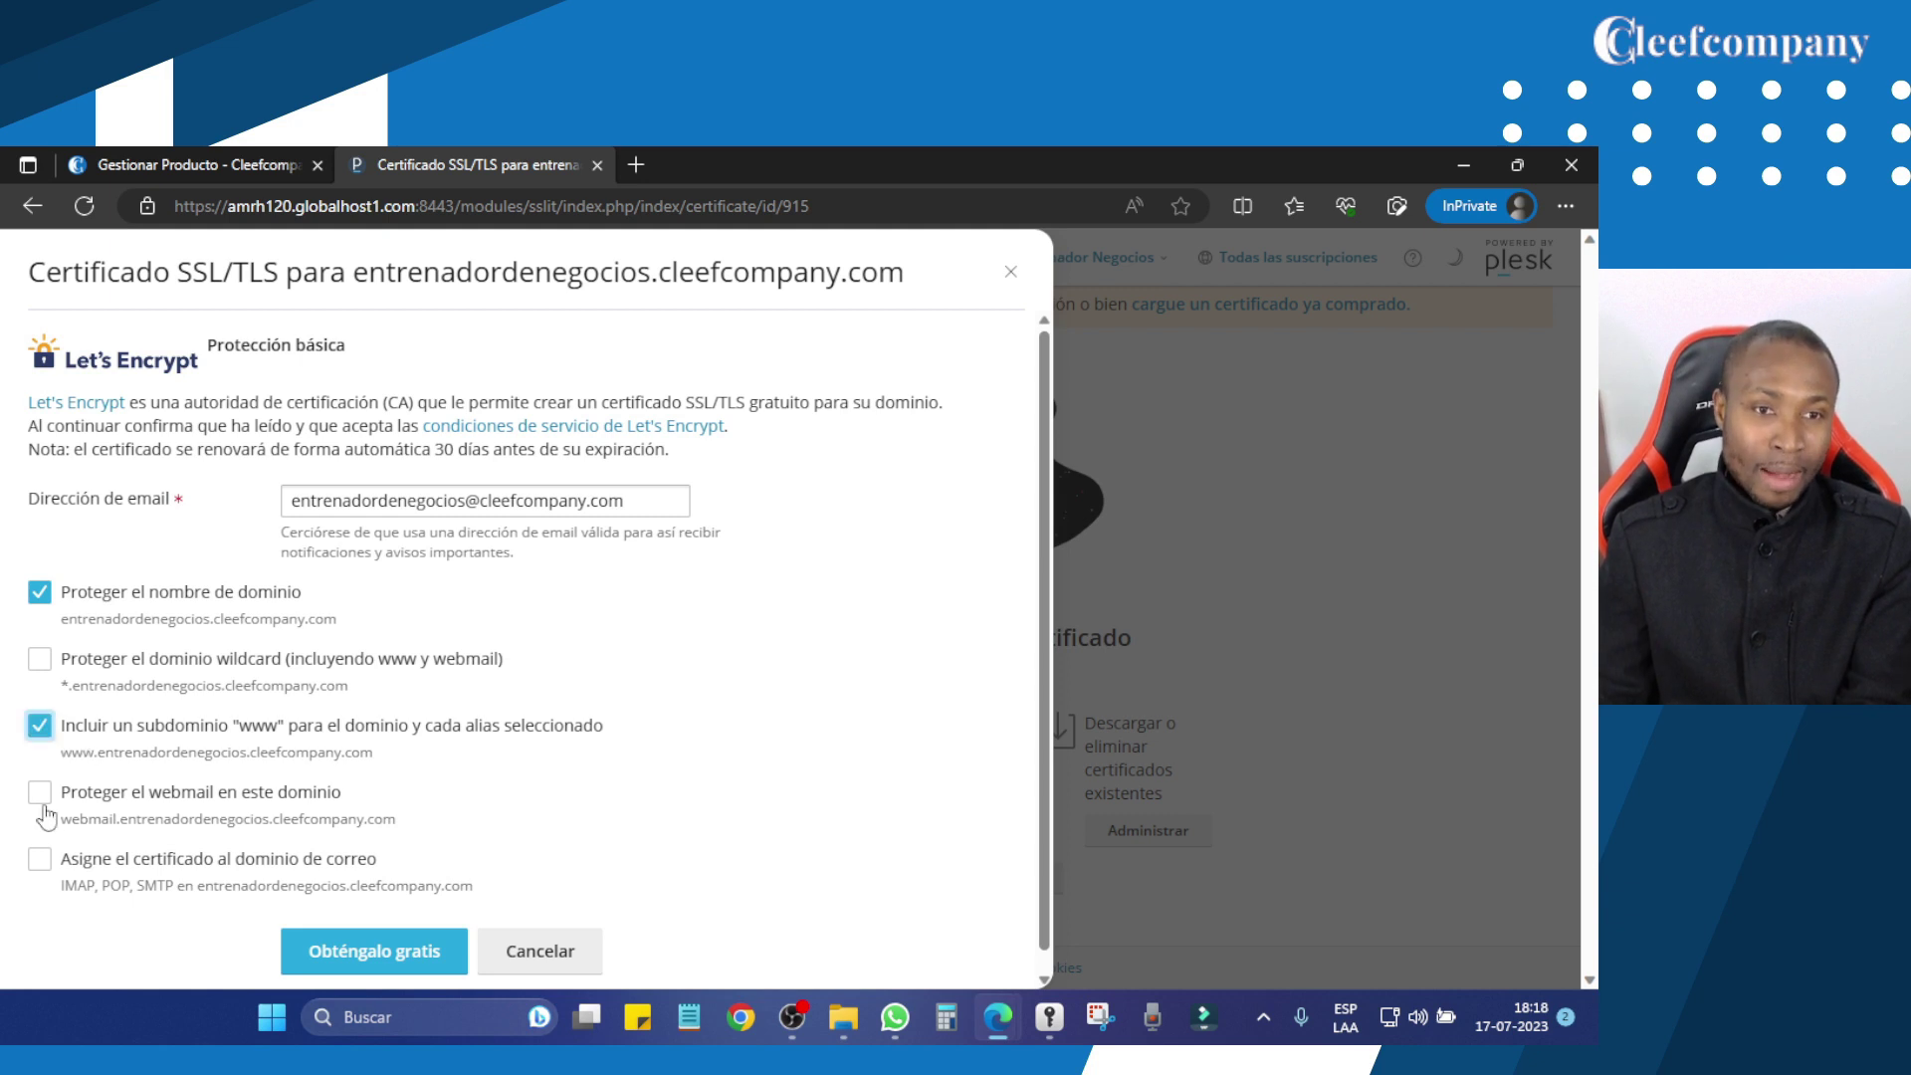
{"action": "left_click", "coordinate": [41, 861]}
{"action": "left_click", "coordinate": [40, 859]}
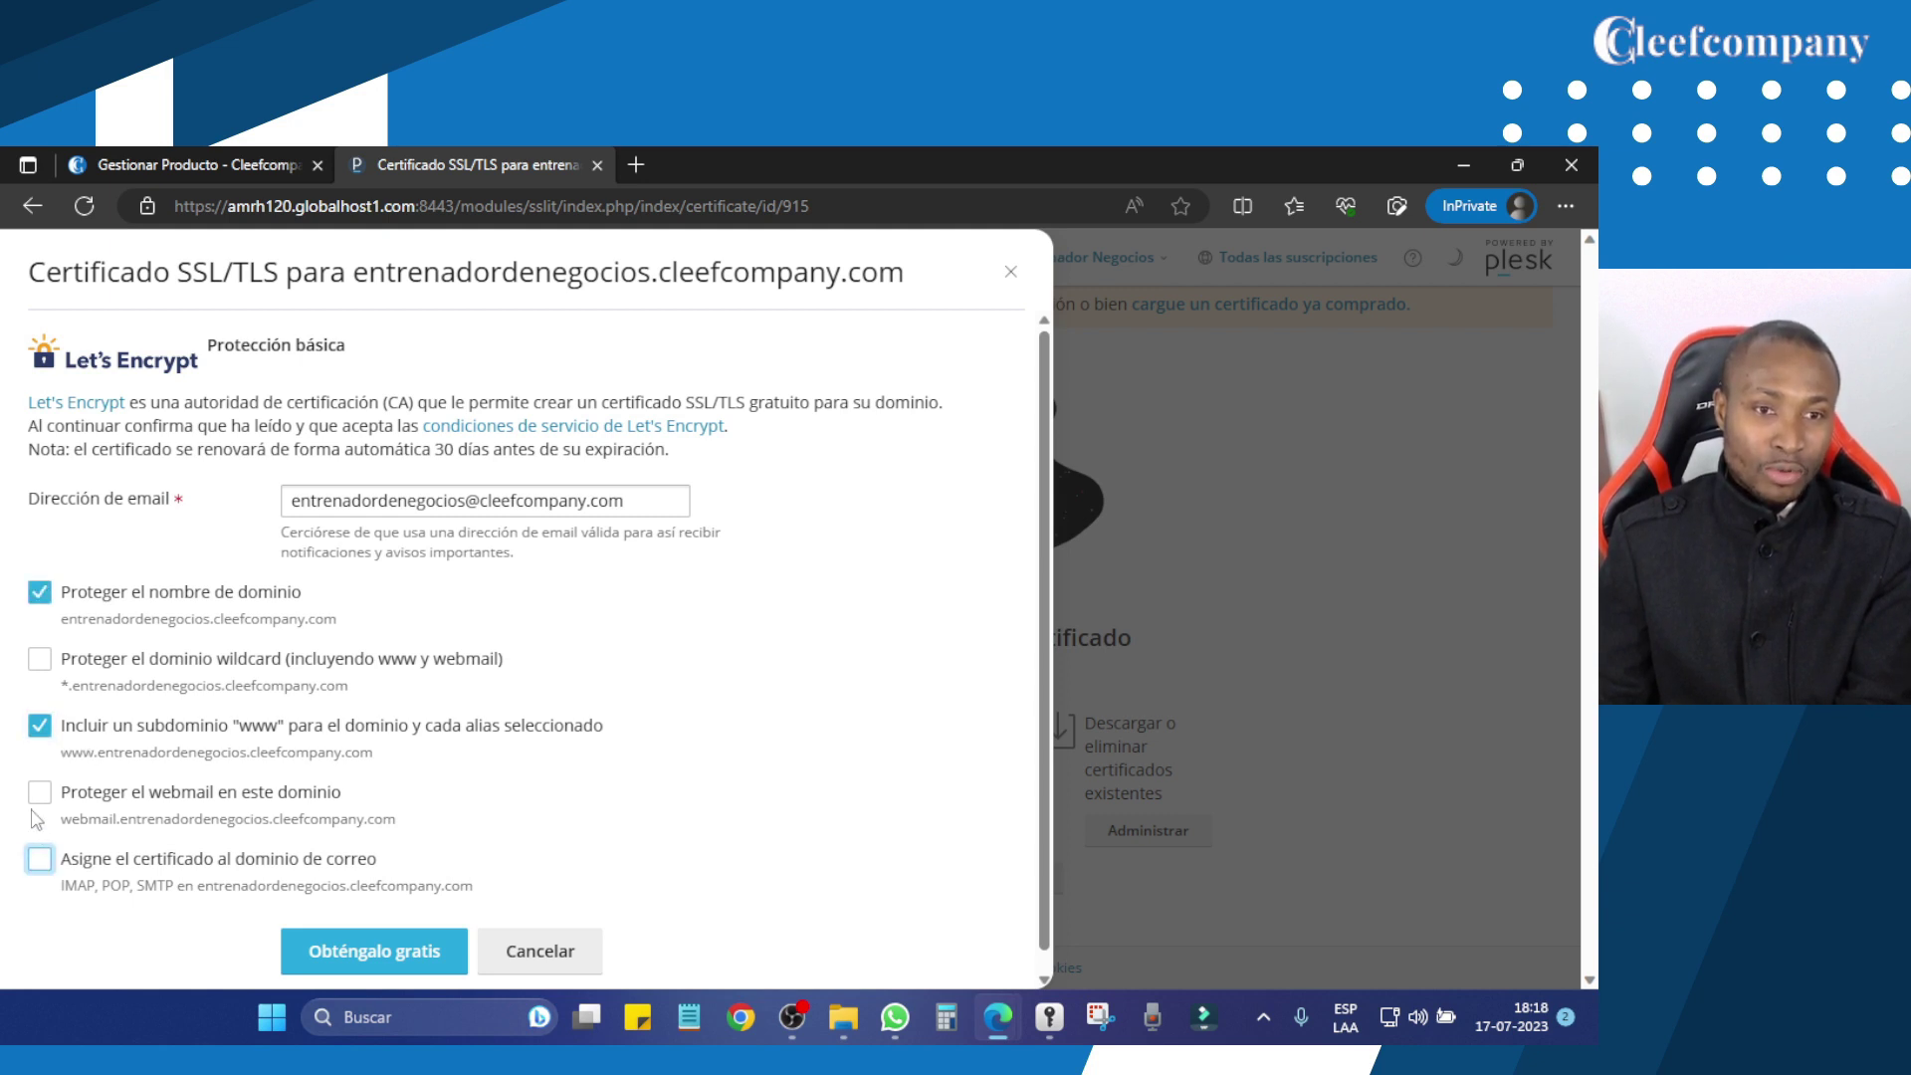
{"action": "left_click", "coordinate": [38, 794]}
{"action": "scroll", "coordinate": [215, 761], "scroll_direction": "down", "scroll_amount": 1}
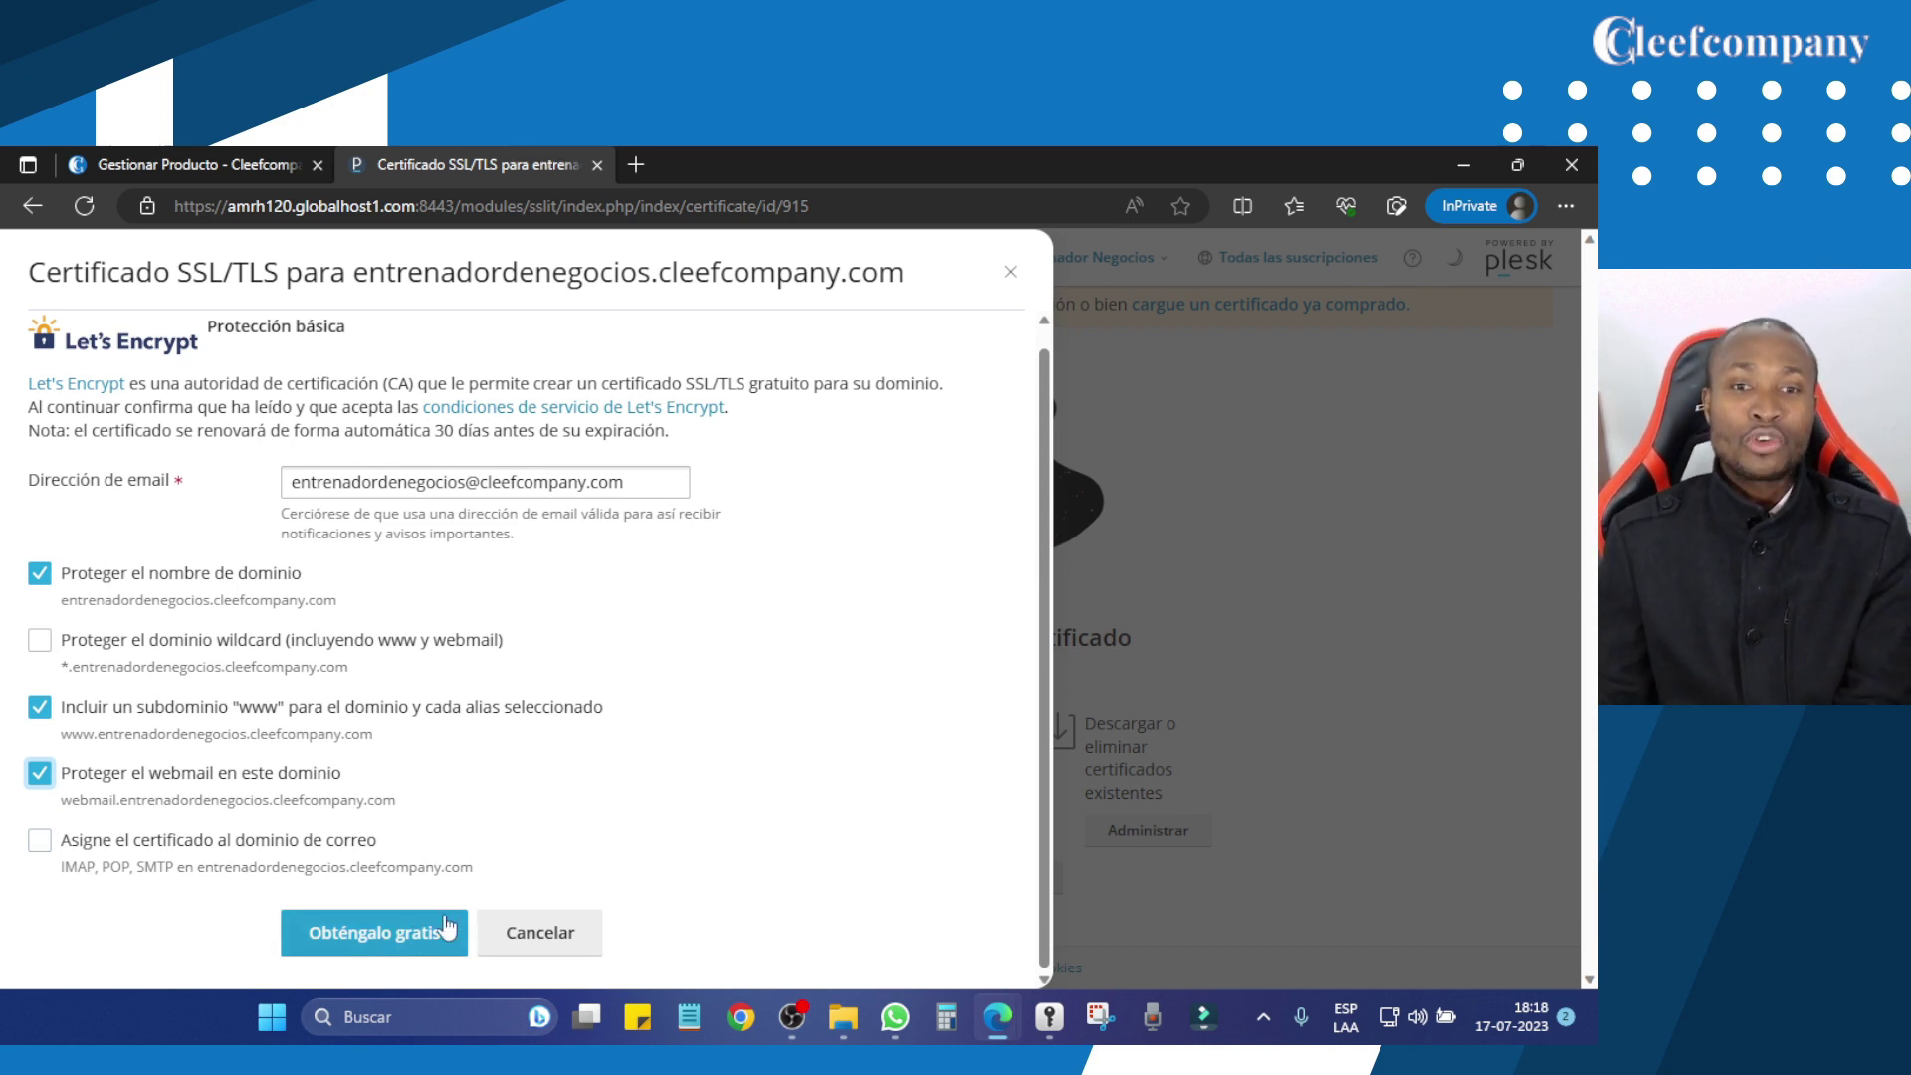
{"action": "left_click", "coordinate": [399, 937]}
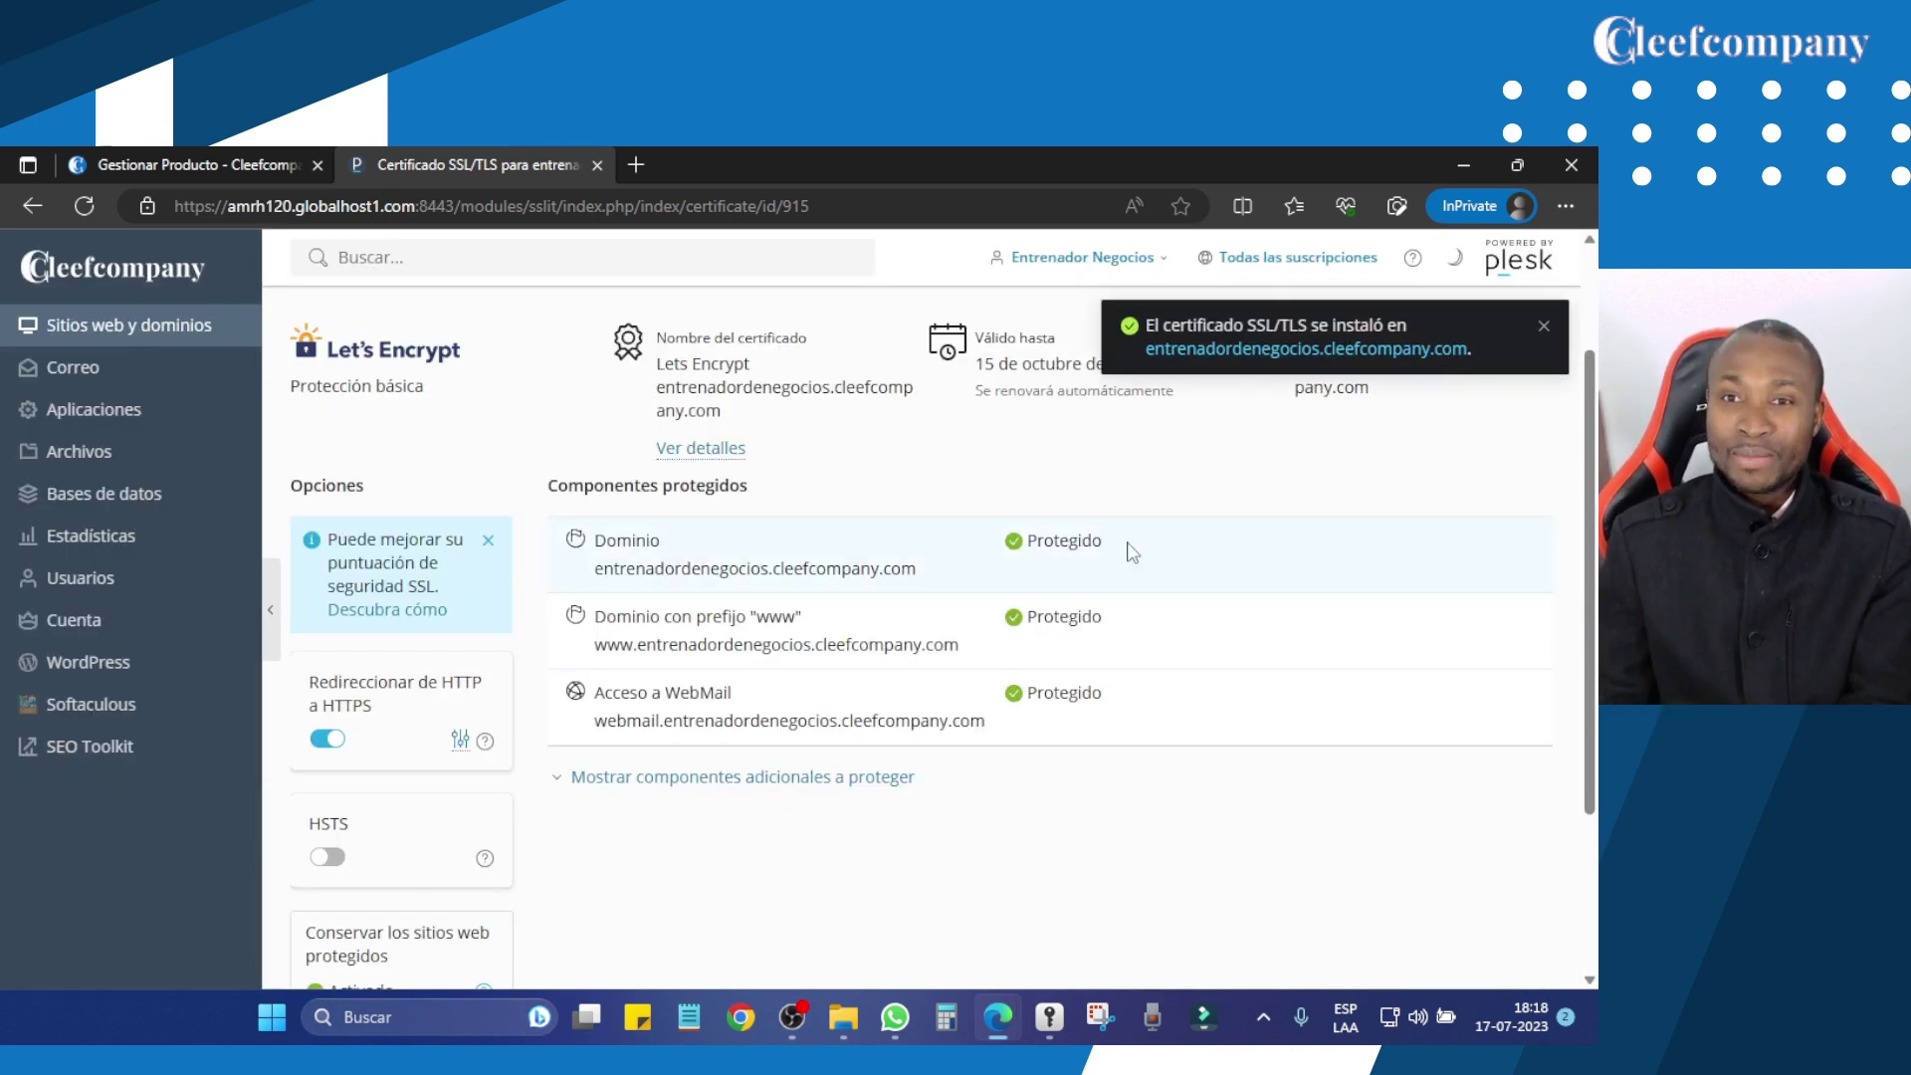
Review the protection status of the domain, www prefix and webmail, then of the additional wildcard and mail access components.
{"action": "left_click_drag", "start_coordinate": [1131, 555], "coordinate": [973, 541]}
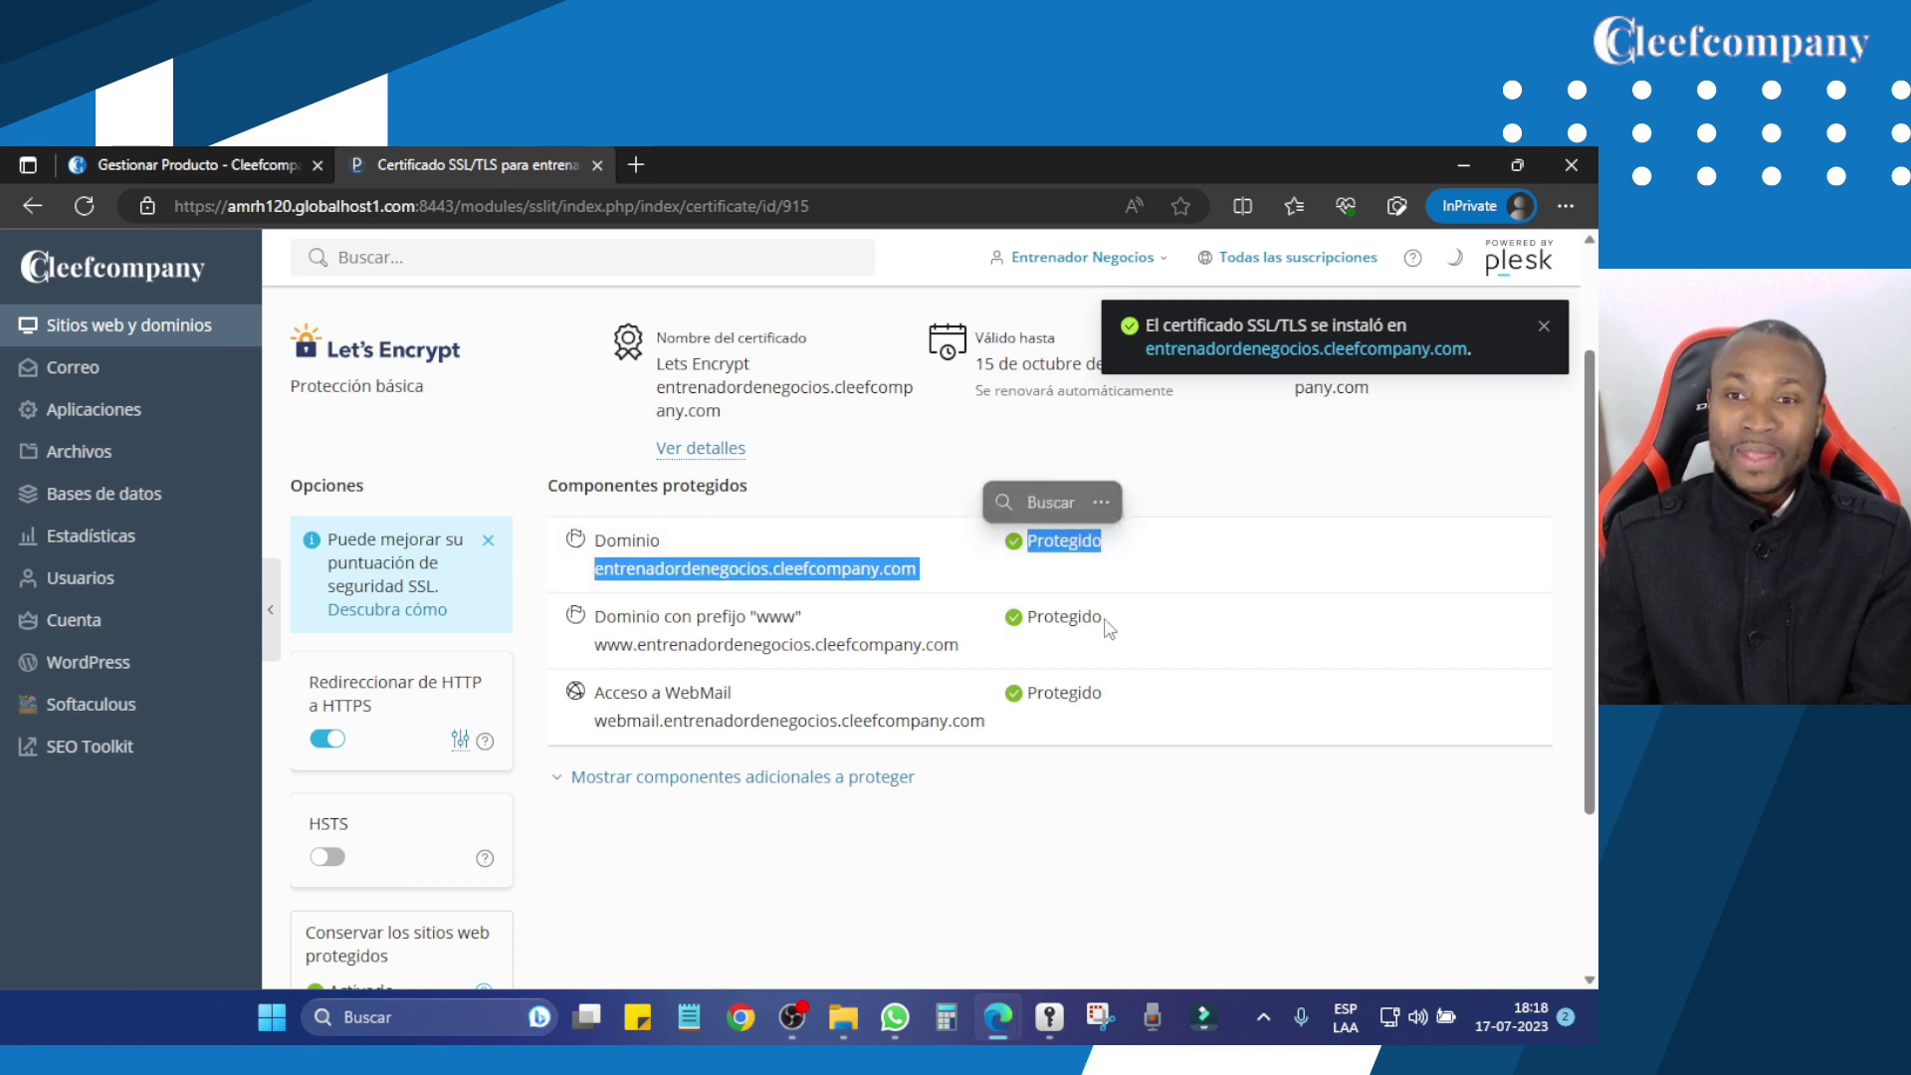
{"action": "left_click_drag", "start_coordinate": [1118, 623], "coordinate": [1026, 613]}
{"action": "left_click_drag", "start_coordinate": [1105, 694], "coordinate": [1028, 686]}
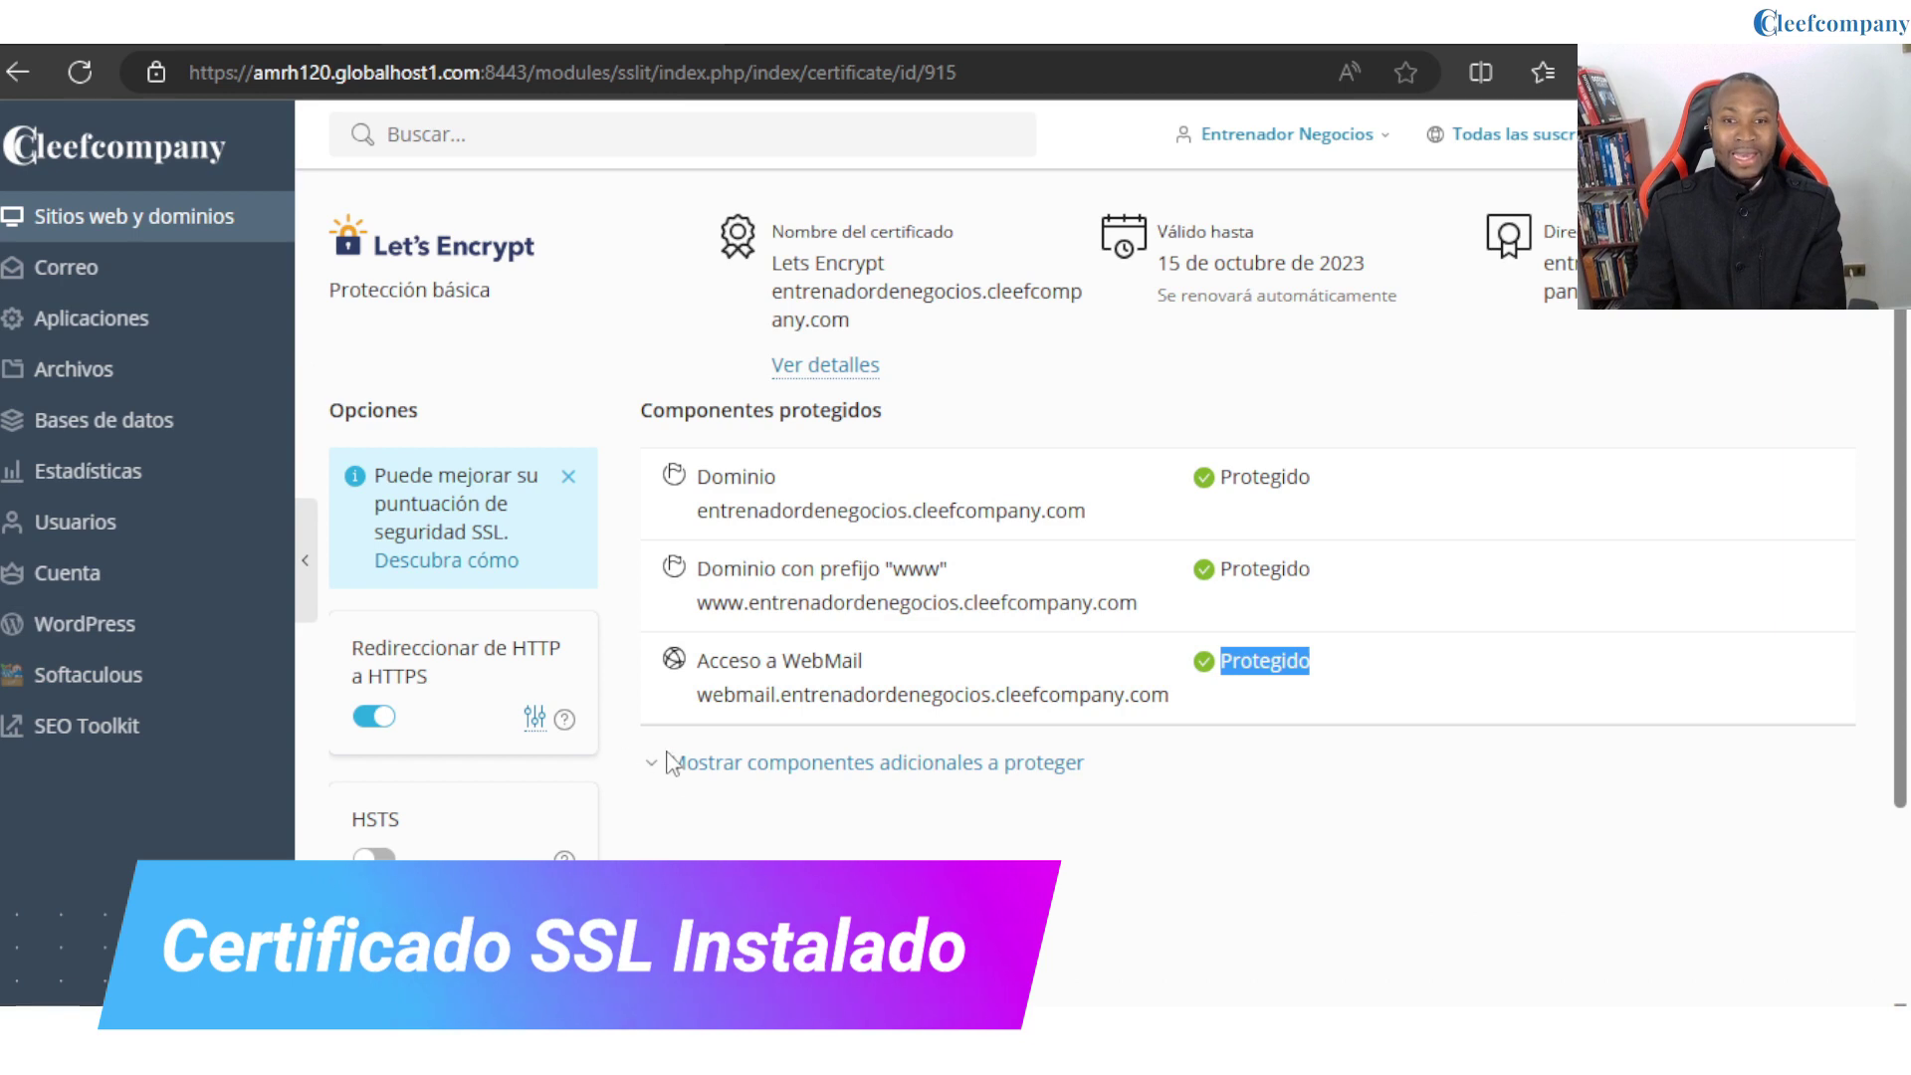
{"action": "left_click", "coordinate": [659, 766]}
{"action": "scroll", "coordinate": [985, 736], "scroll_direction": "down", "scroll_amount": 2}
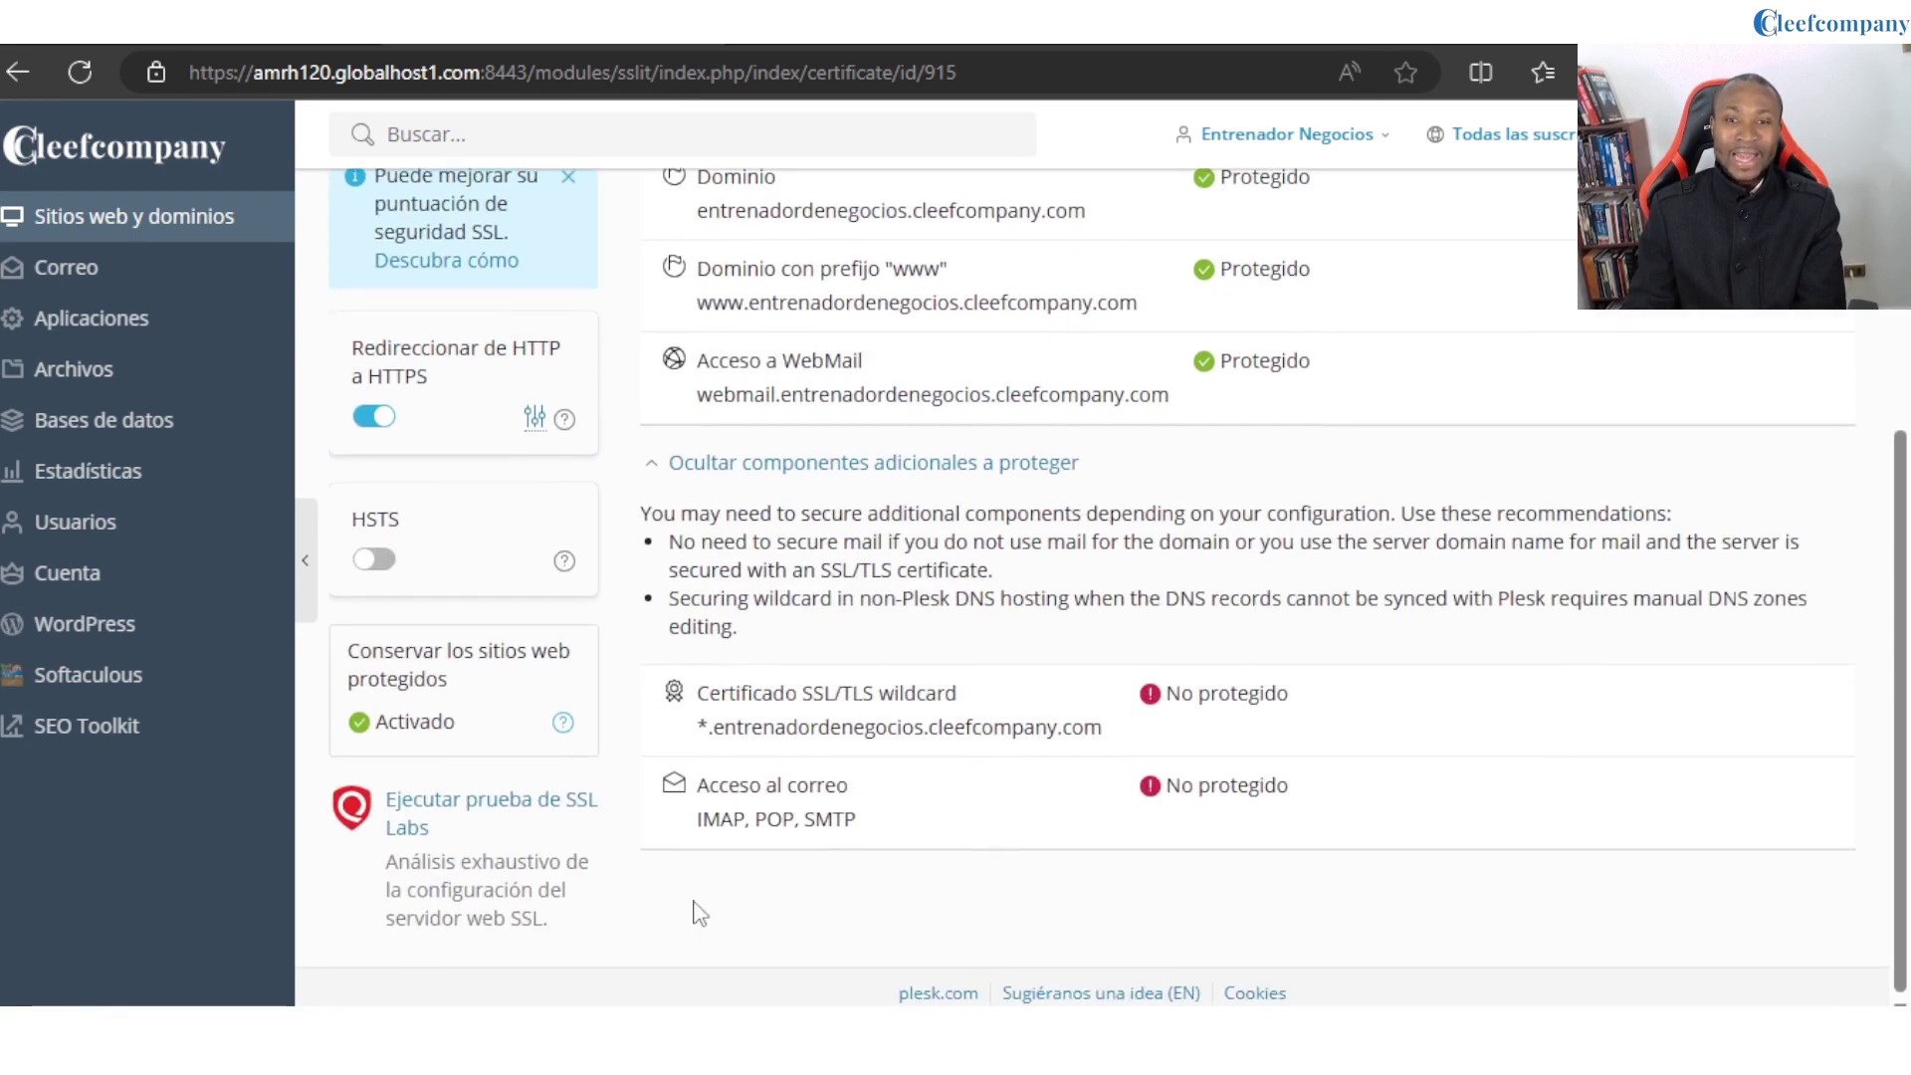
{"action": "scroll", "coordinate": [993, 734], "scroll_direction": "down", "scroll_amount": 2}
{"action": "left_click_drag", "start_coordinate": [1332, 701], "coordinate": [1161, 700]}
{"action": "left_click_drag", "start_coordinate": [1323, 785], "coordinate": [1165, 786]}
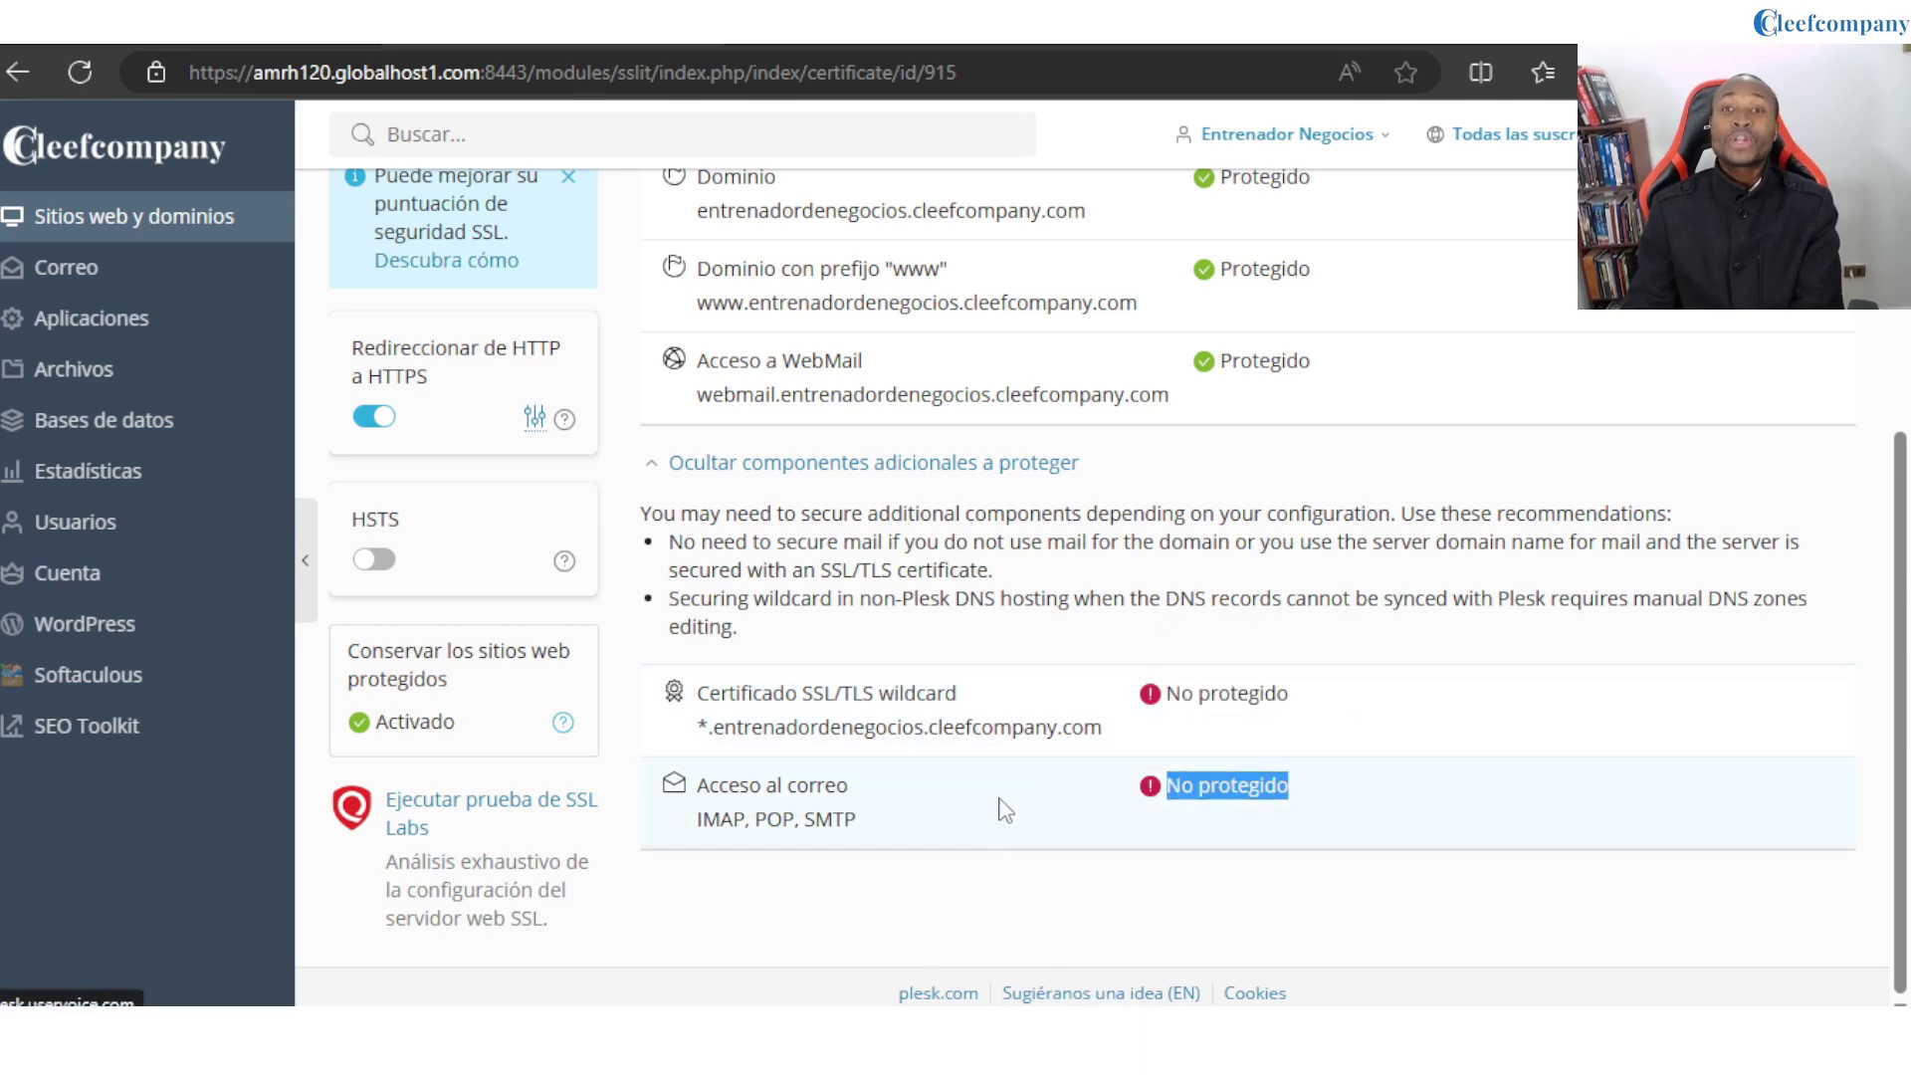
Reissue the free Let's Encrypt certificate with wildcard domain protection and assignment to the mail domain enabled.
{"action": "scroll", "coordinate": [1035, 806], "scroll_direction": "up", "scroll_amount": 5}
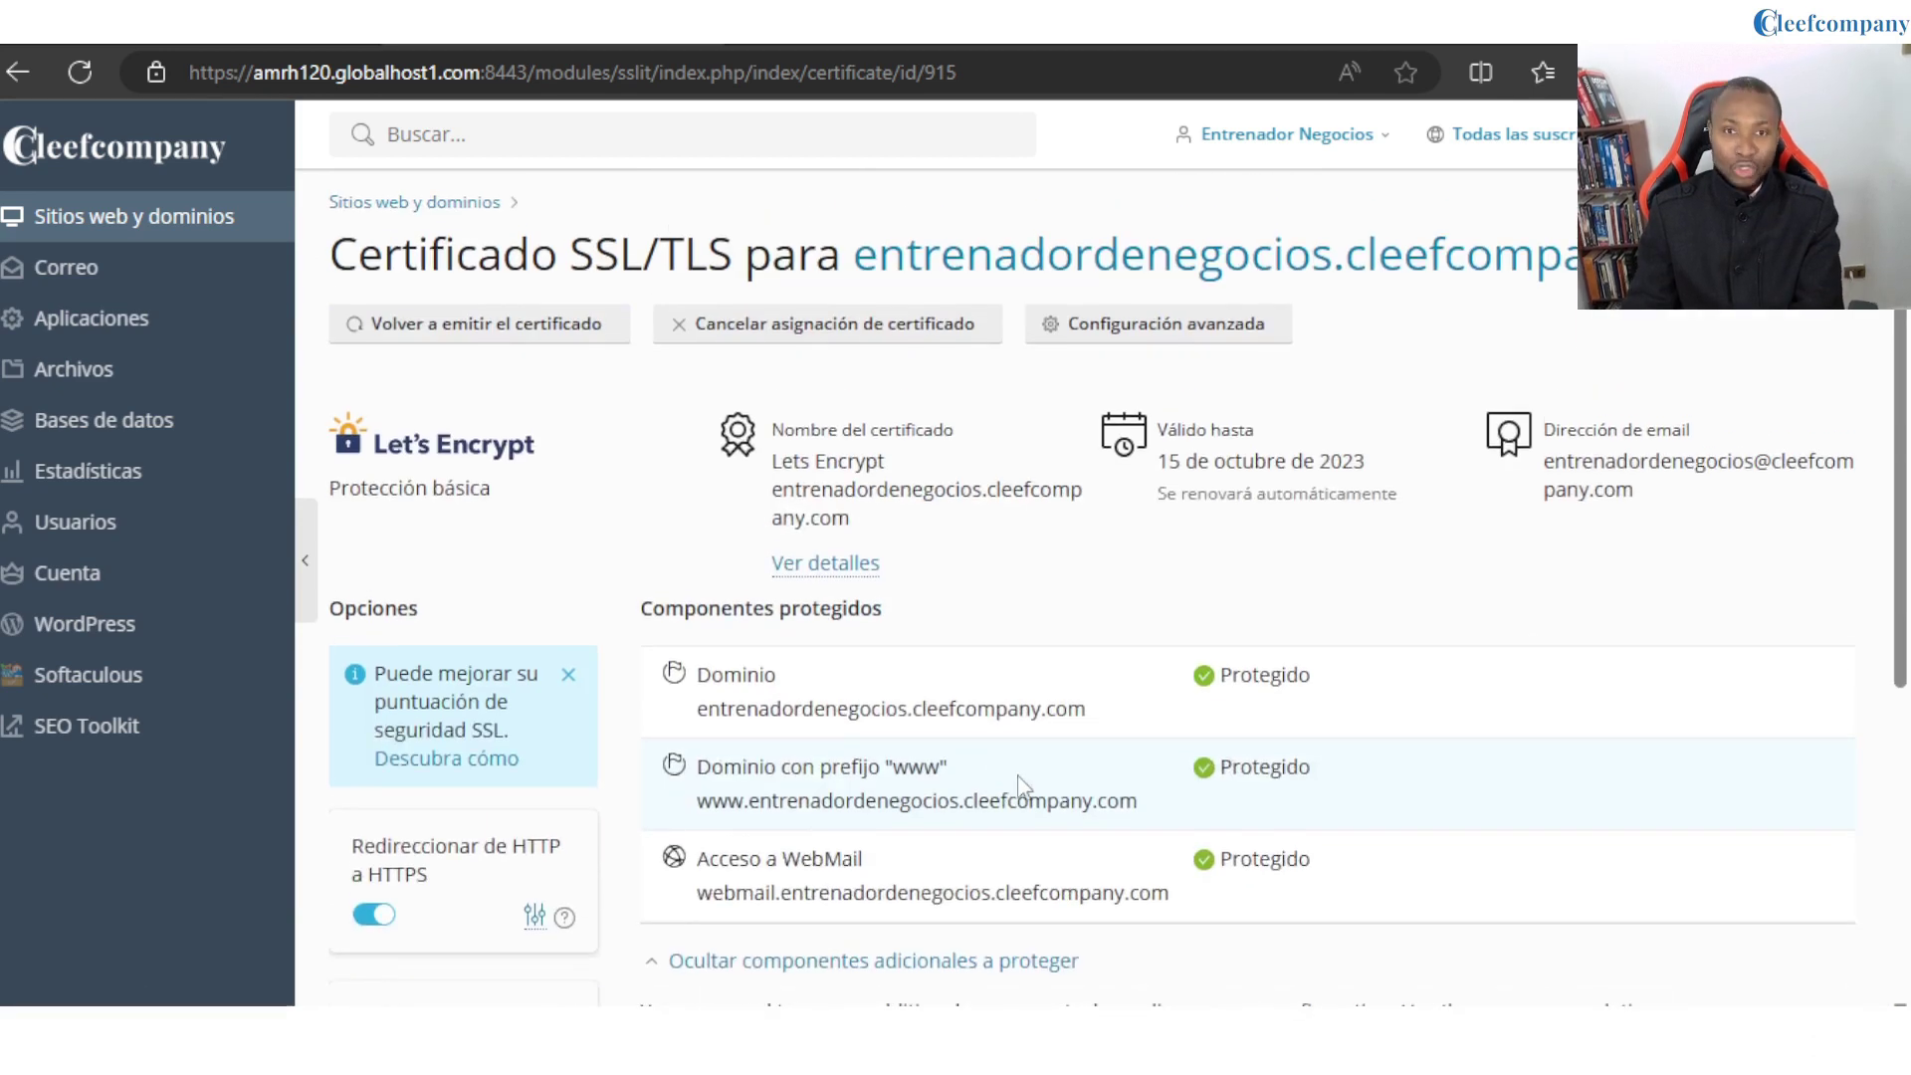
{"action": "left_click", "coordinate": [511, 339]}
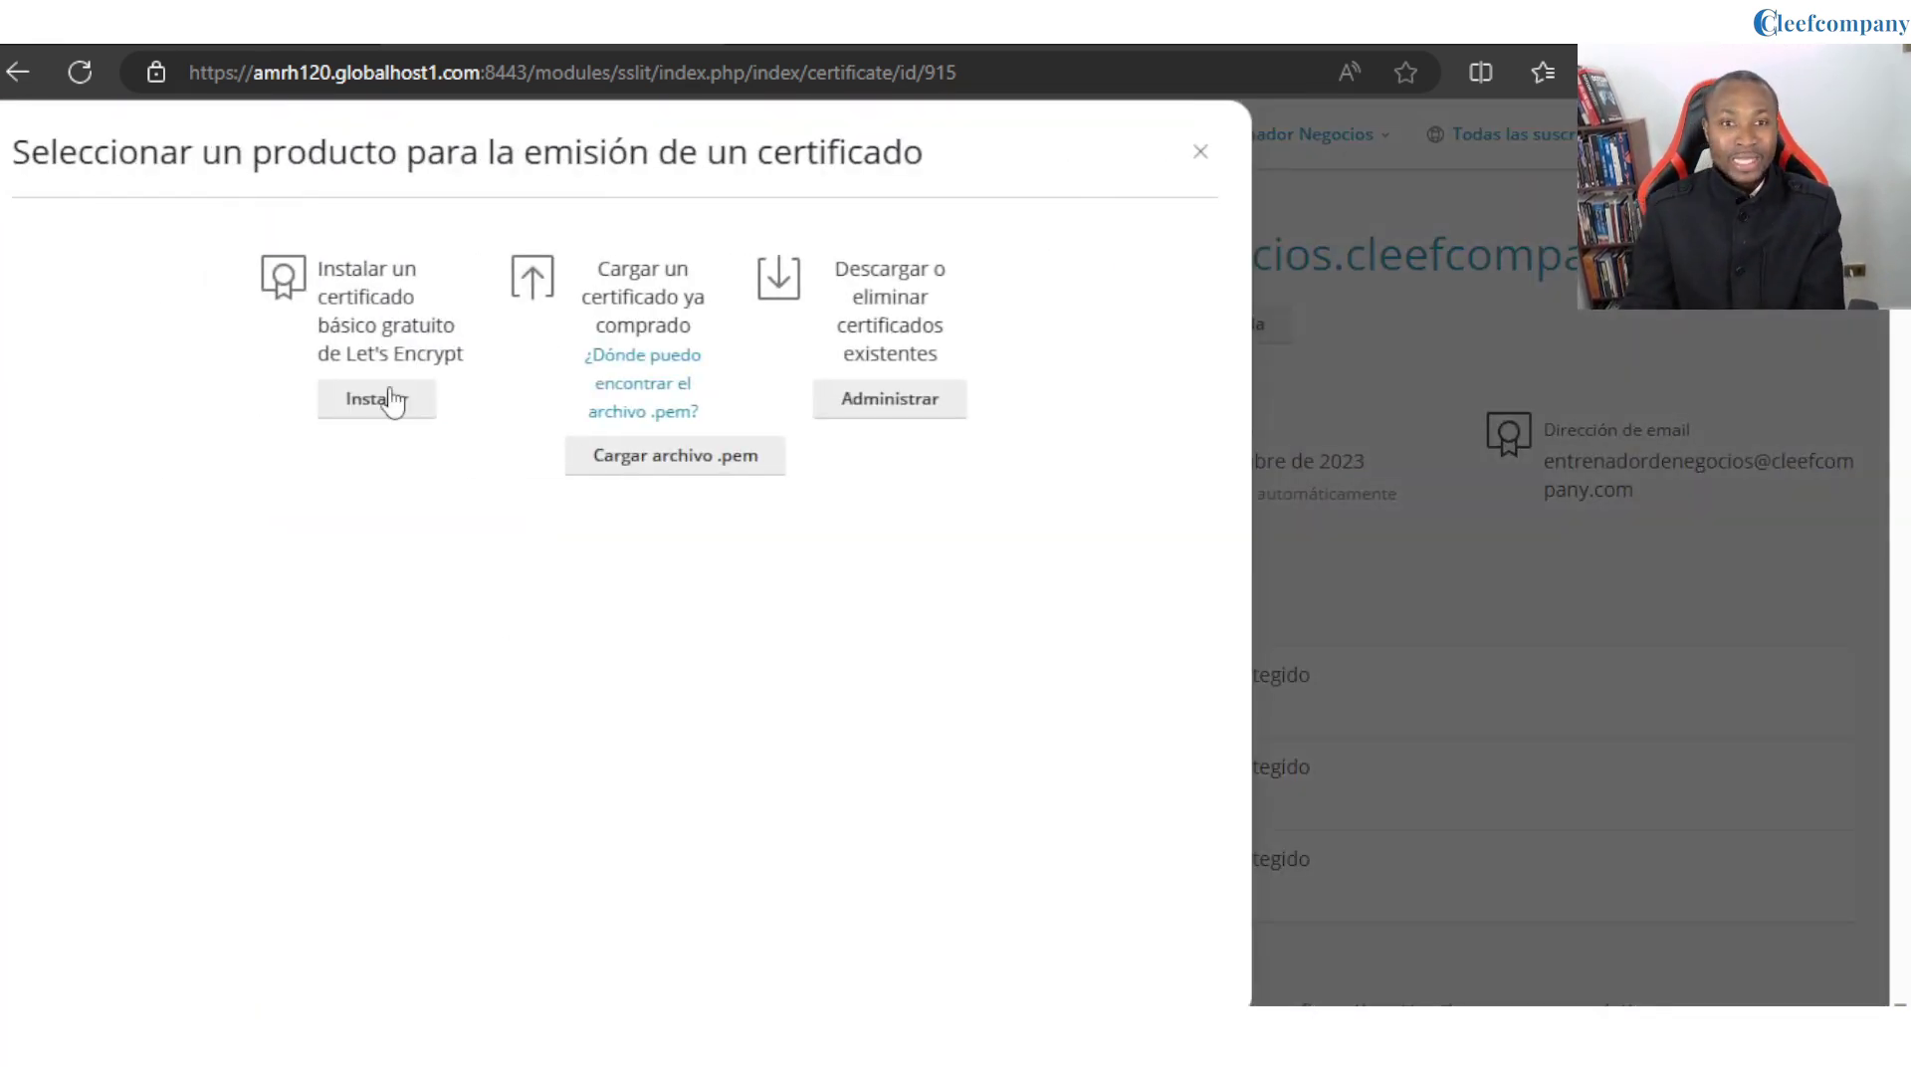
{"action": "left_click", "coordinate": [394, 423]}
{"action": "scroll", "coordinate": [457, 836], "scroll_direction": "down", "scroll_amount": 2}
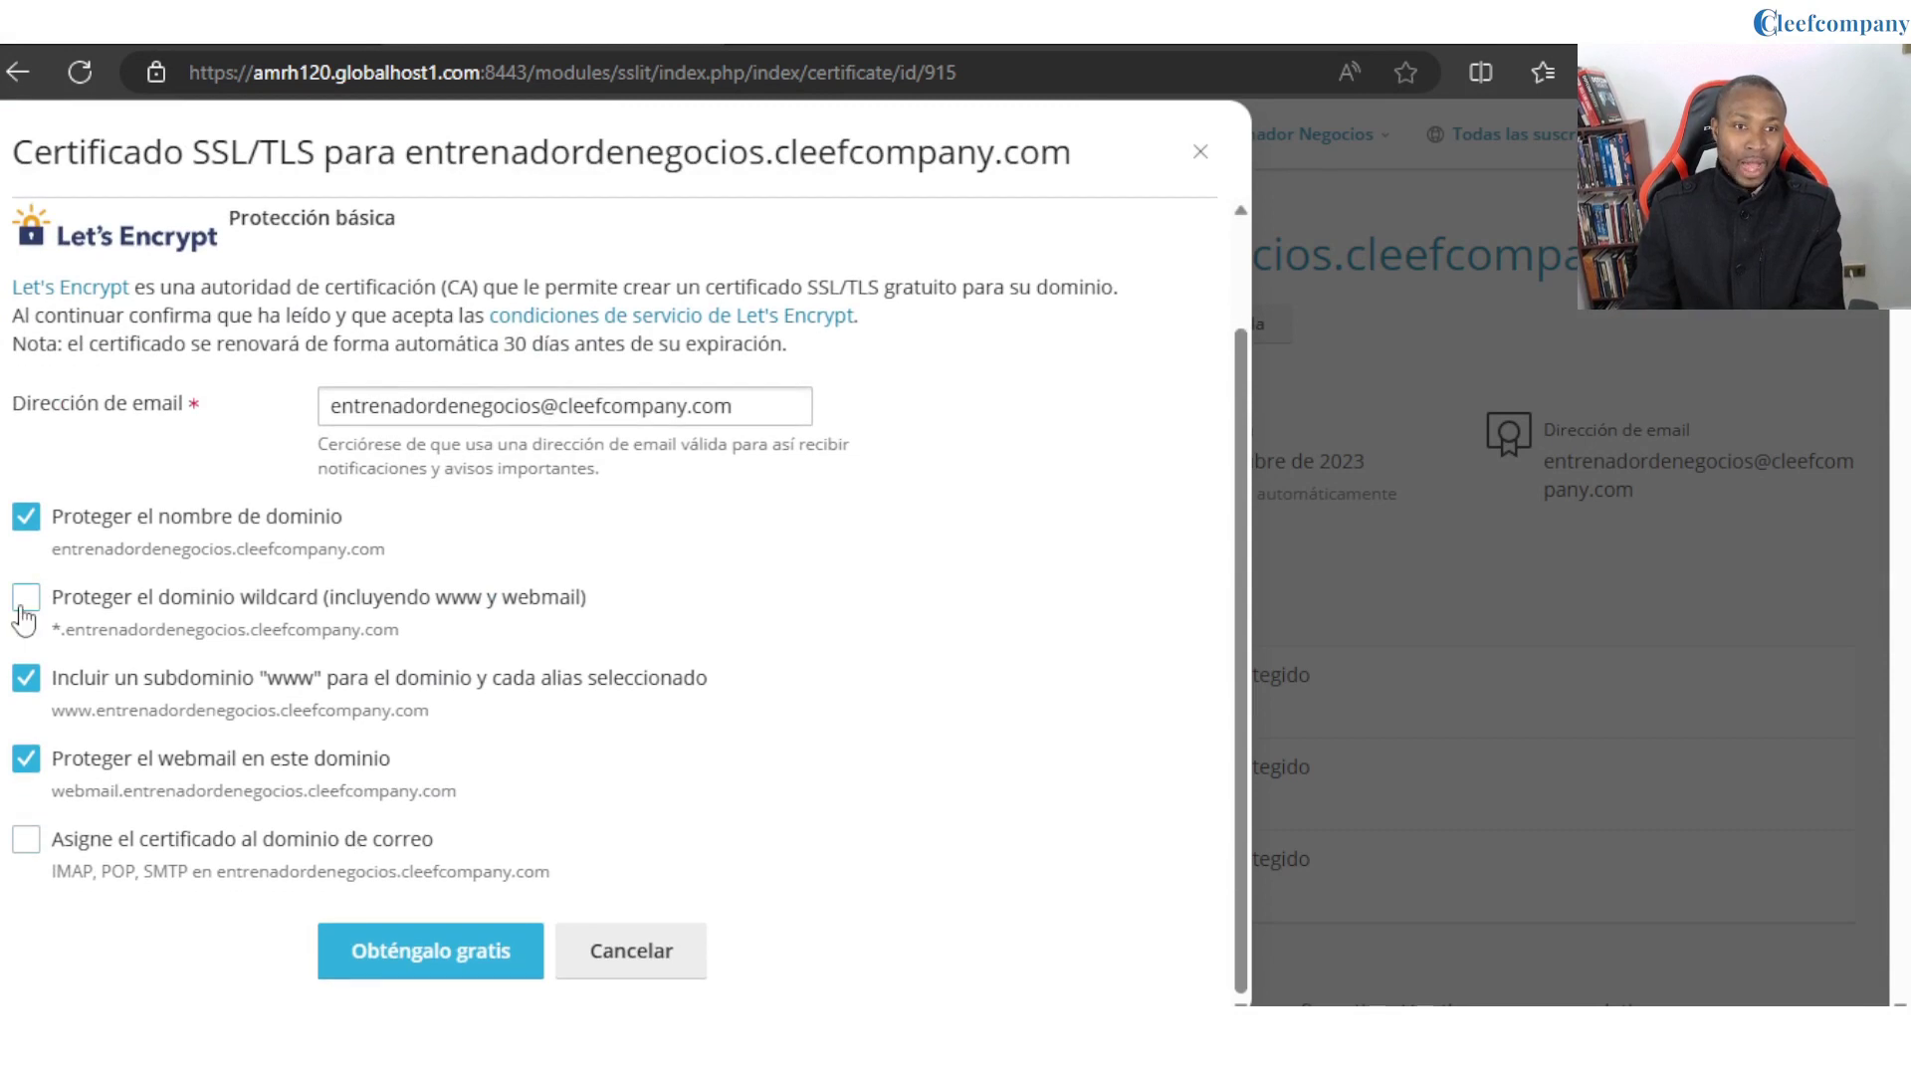
{"action": "left_click", "coordinate": [26, 597]}
{"action": "left_click", "coordinate": [28, 841]}
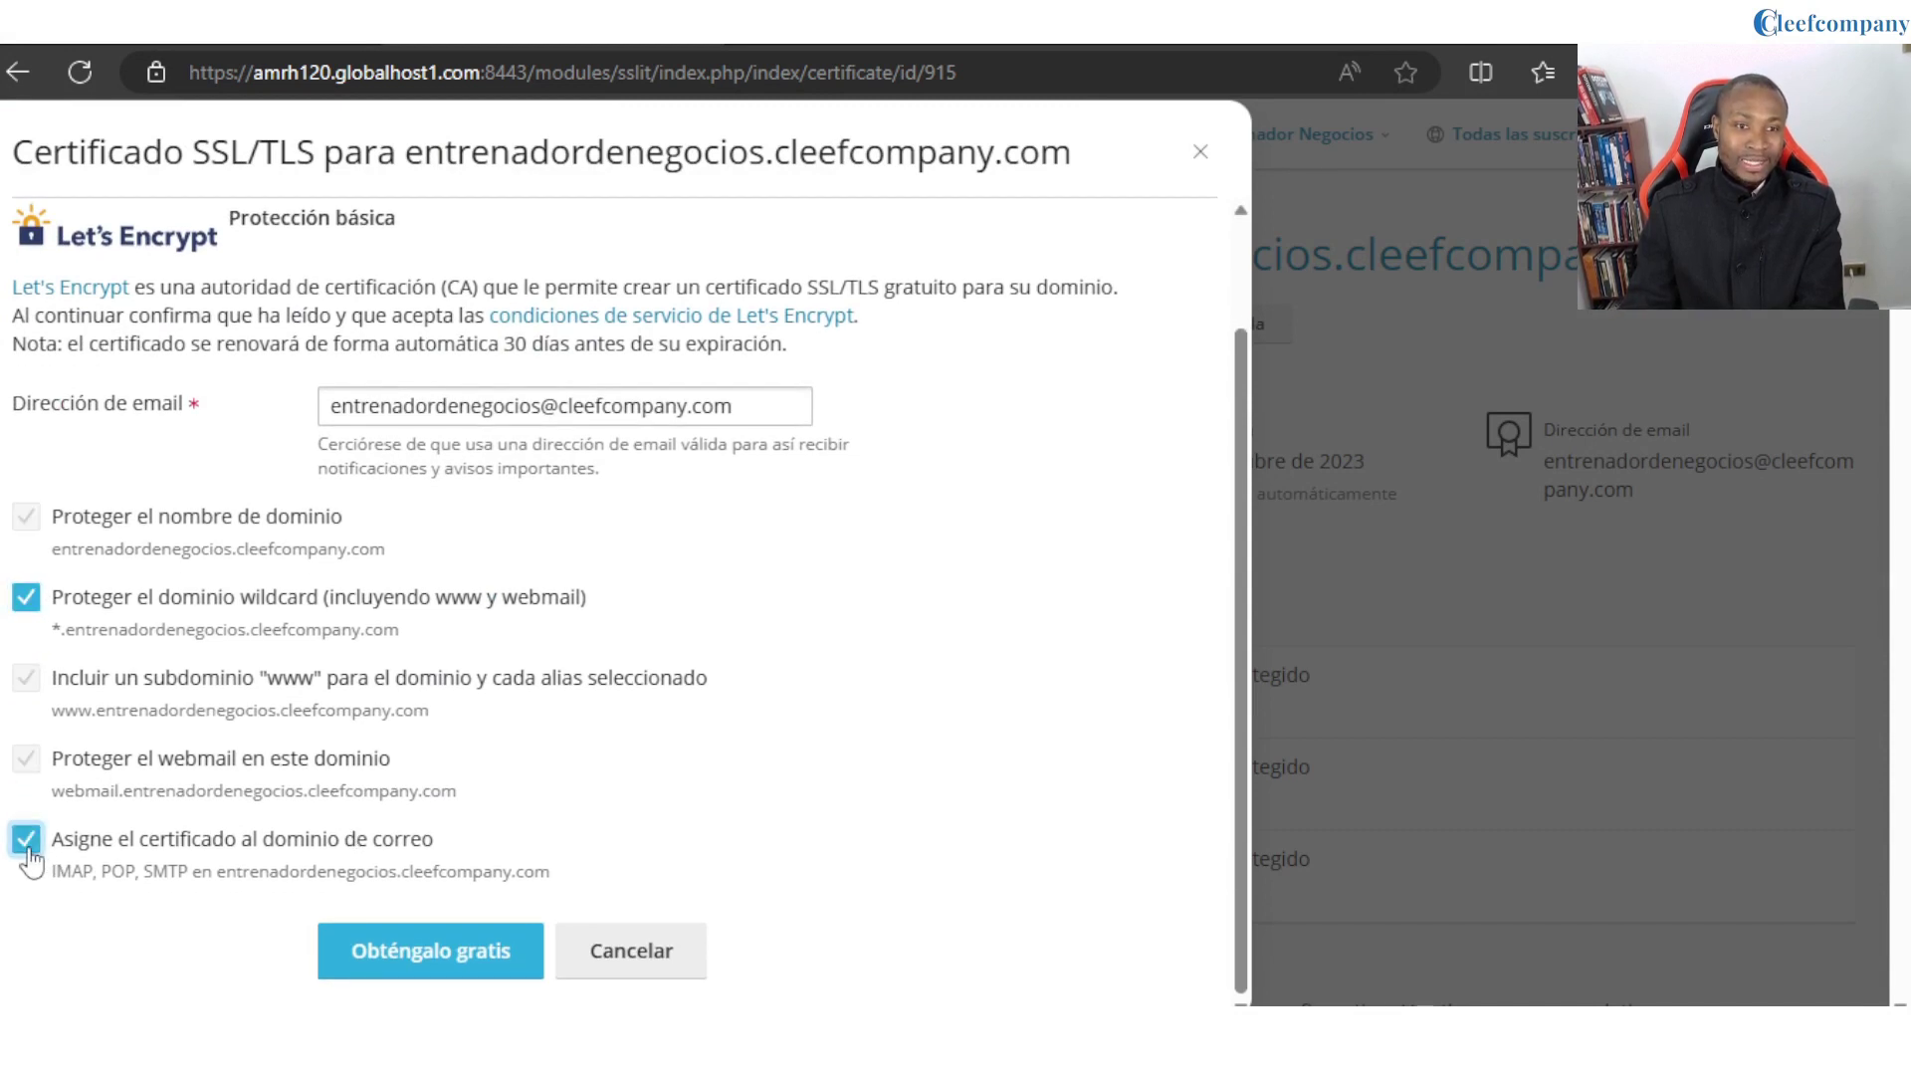
{"action": "left_click", "coordinate": [483, 966]}
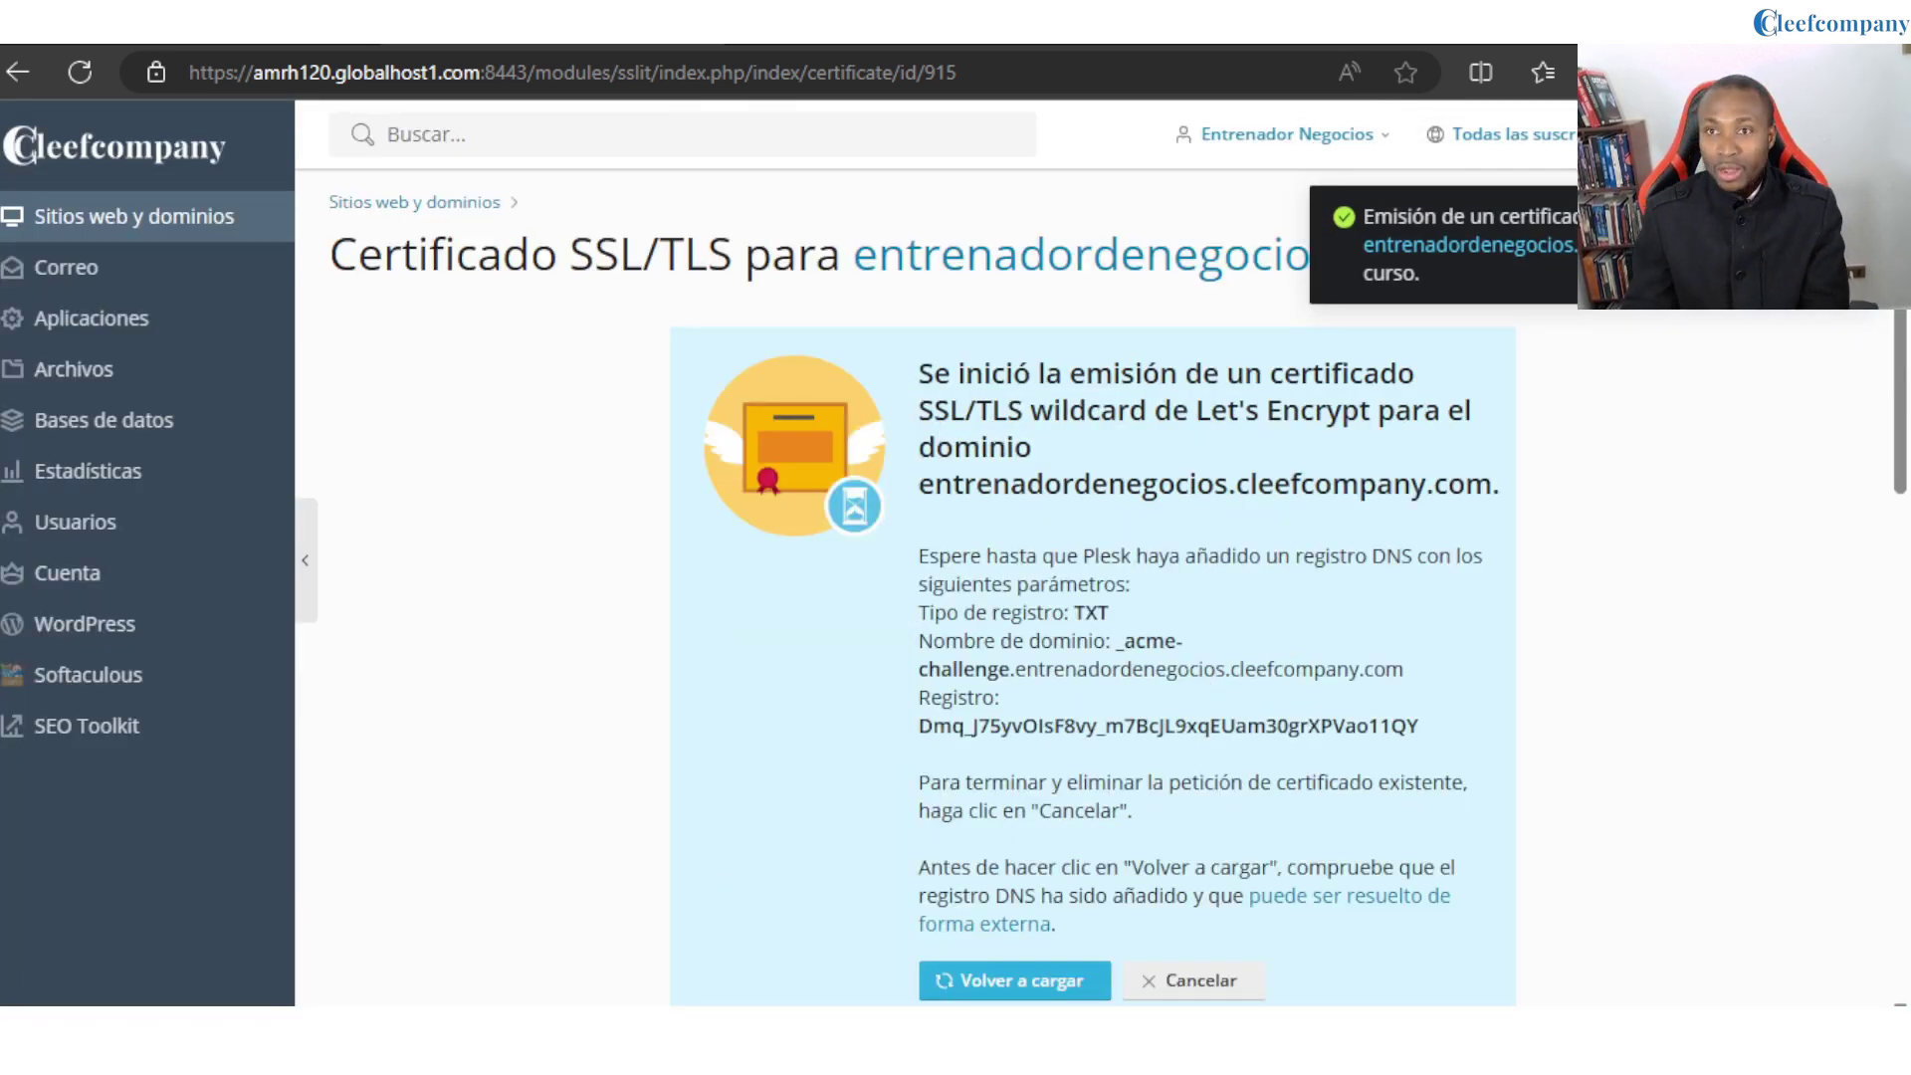
Review the TXT record details of the pending wildcard request and reload it to complete the certificate issuance.
{"action": "scroll", "coordinate": [1463, 517], "scroll_direction": "down", "scroll_amount": 4}
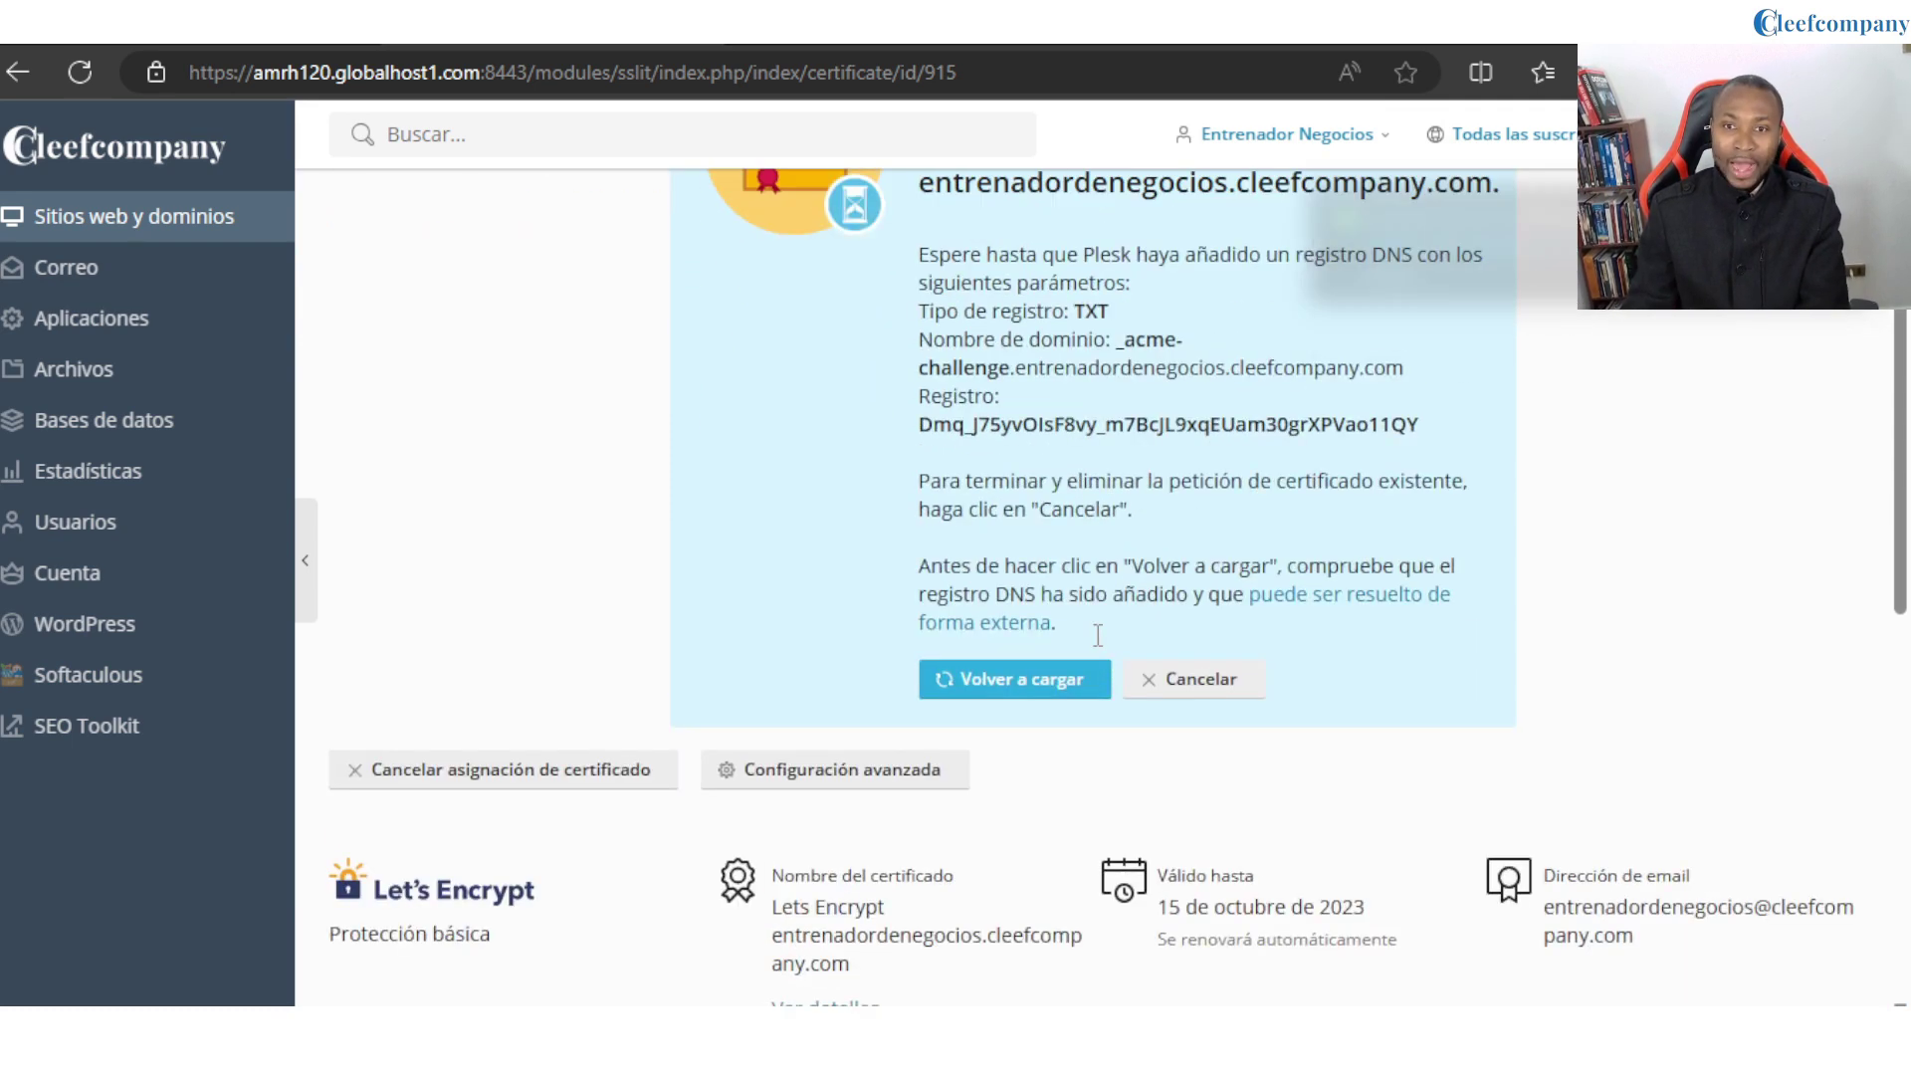
{"action": "scroll", "coordinate": [1095, 637], "scroll_direction": "up", "scroll_amount": 4}
{"action": "scroll", "coordinate": [1181, 540], "scroll_direction": "down", "scroll_amount": 4}
{"action": "scroll", "coordinate": [1095, 768], "scroll_direction": "down", "scroll_amount": 8}
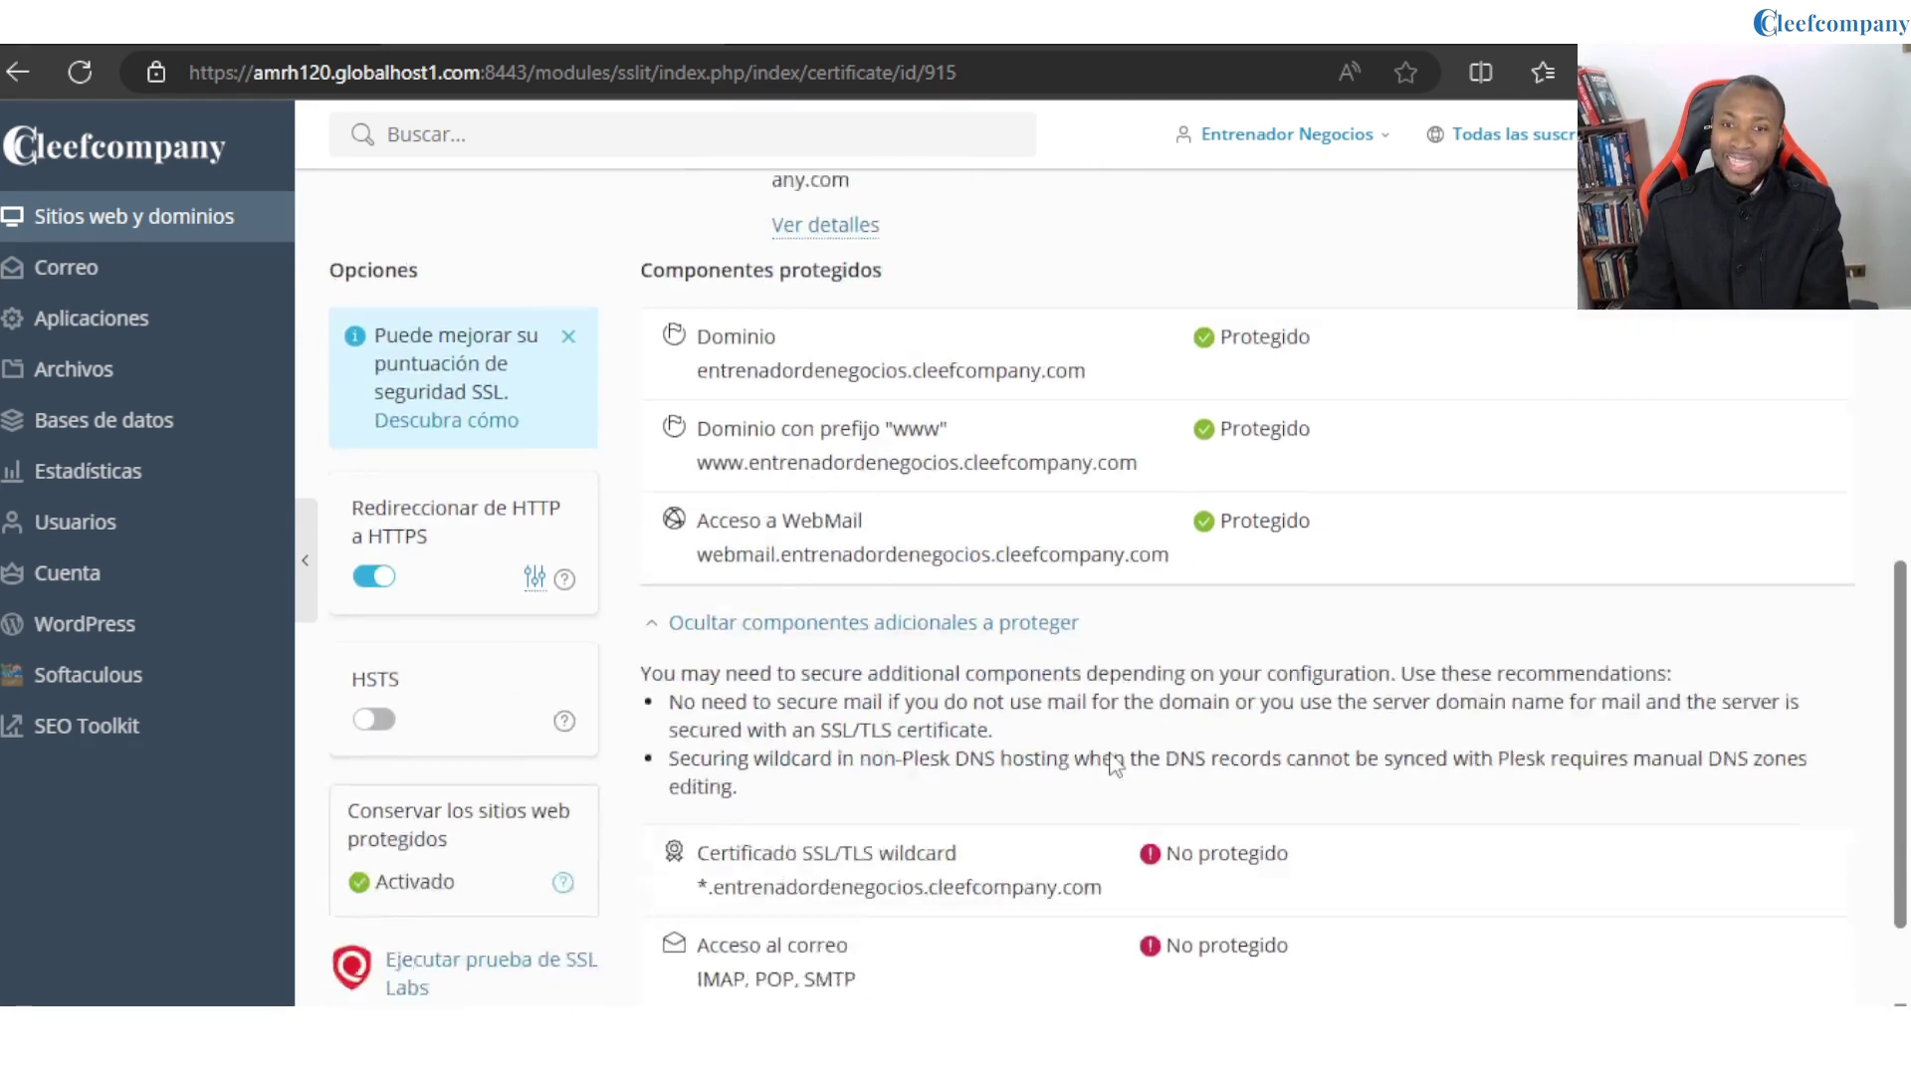
{"action": "scroll", "coordinate": [1155, 786], "scroll_direction": "up", "scroll_amount": 8}
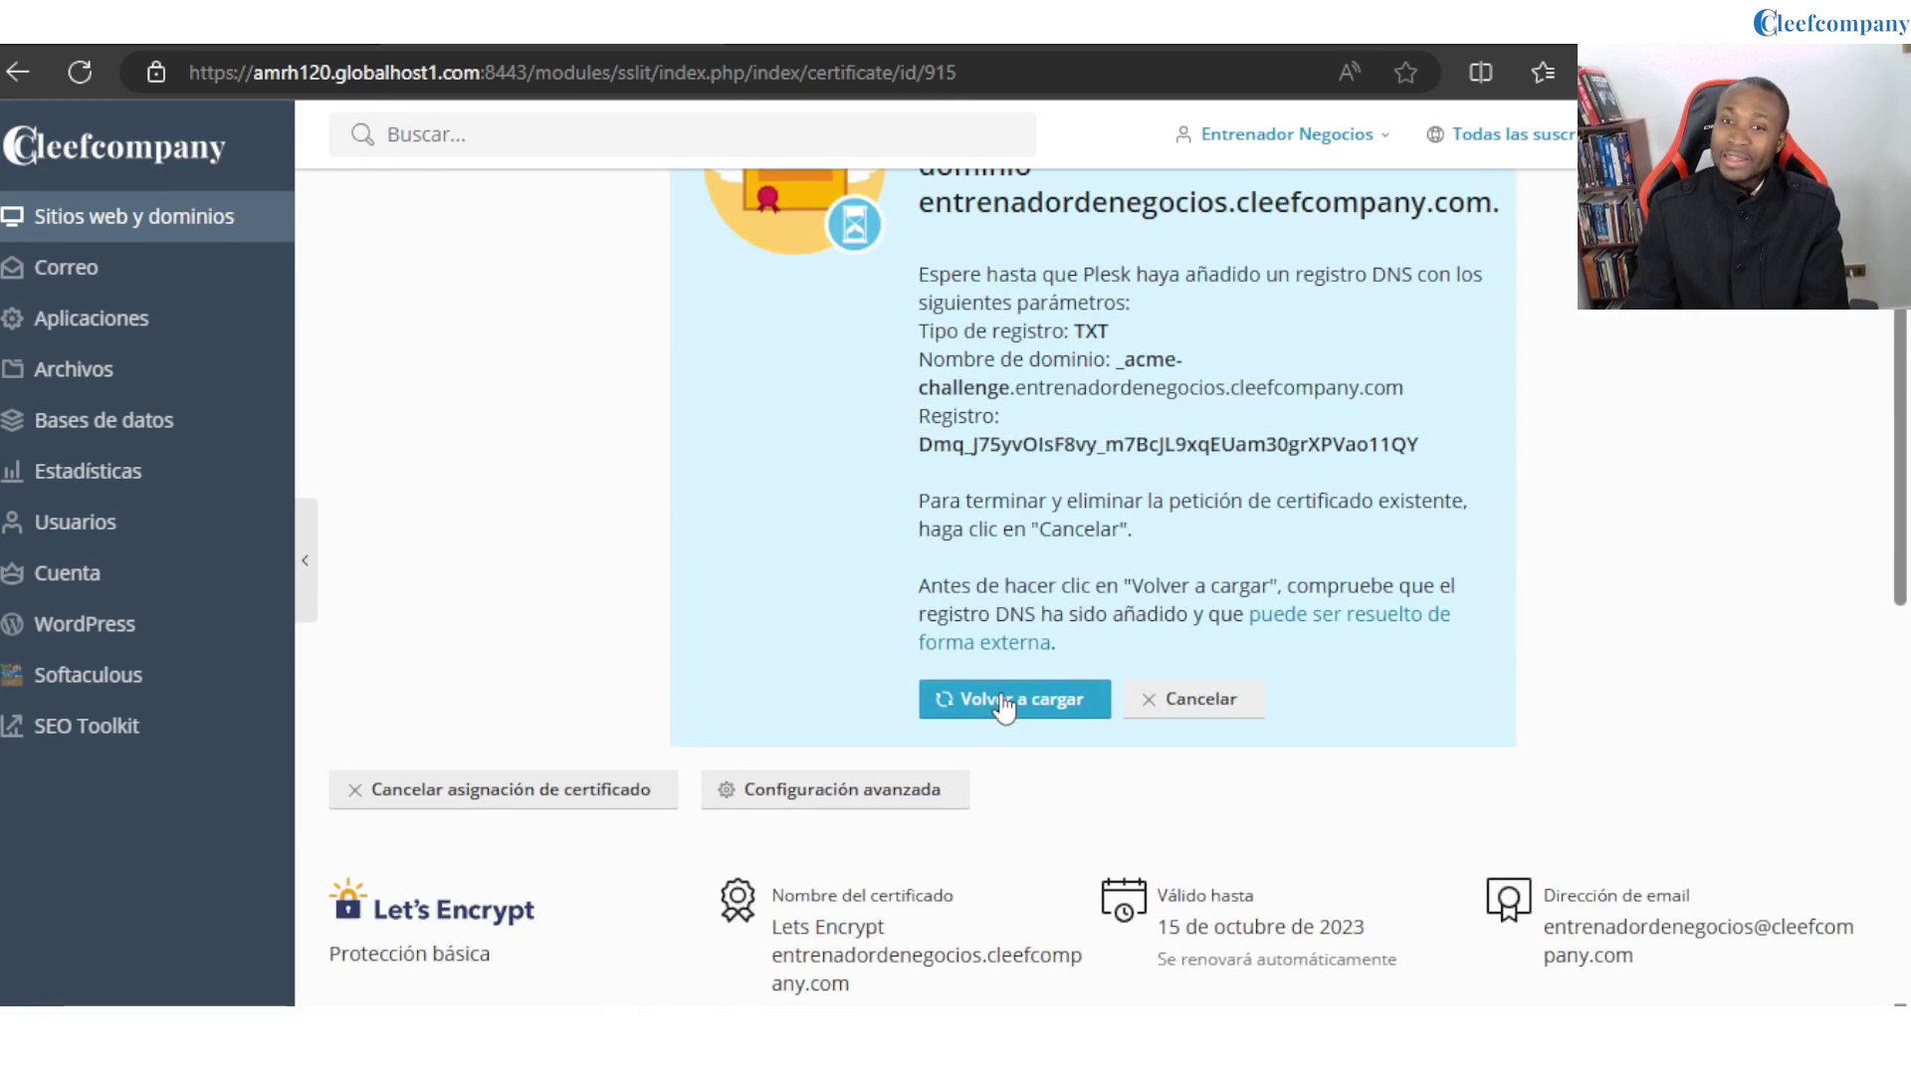
{"action": "left_click", "coordinate": [1003, 704]}
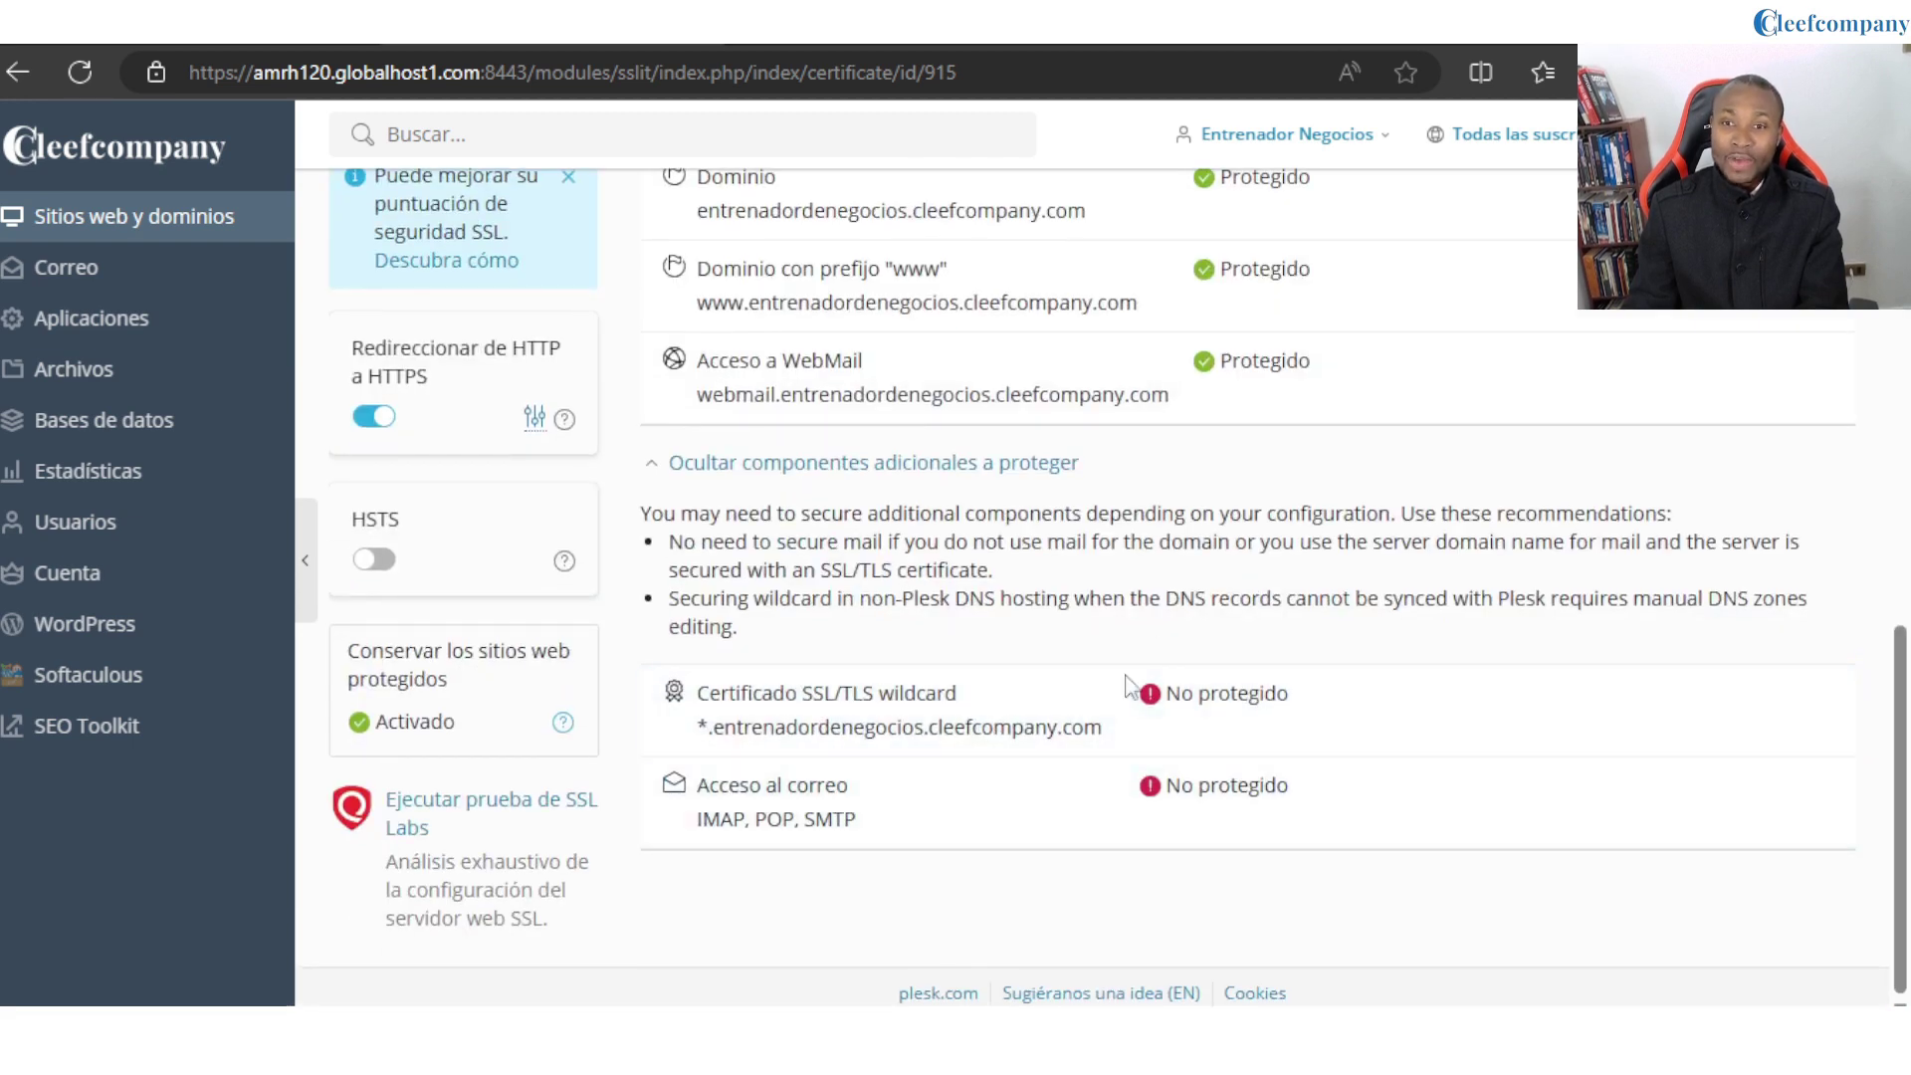
Check the protection status of all components, including the wildcard certificate and IMAP, POP and SMTP mail access.
{"action": "scroll", "coordinate": [1274, 926], "scroll_direction": "up", "scroll_amount": 5}
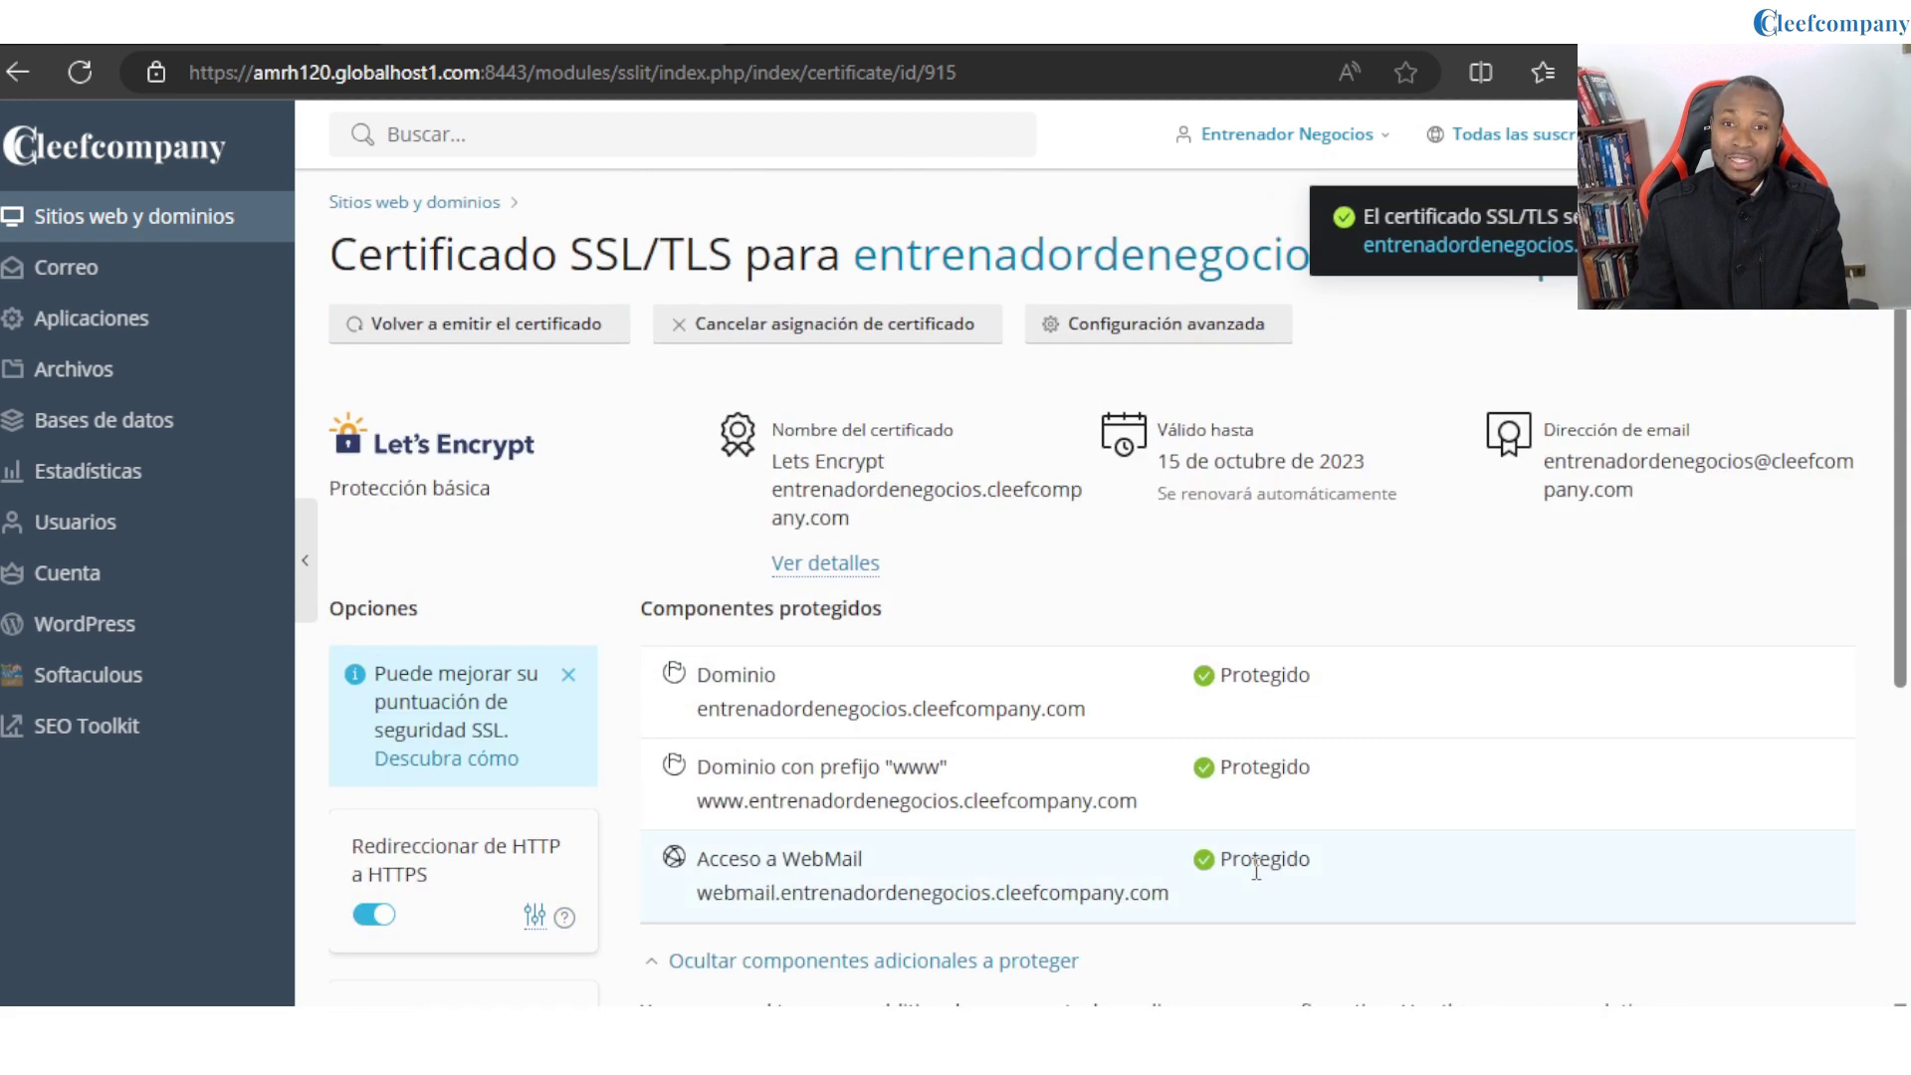
{"action": "scroll", "coordinate": [1066, 759], "scroll_direction": "down", "scroll_amount": 5}
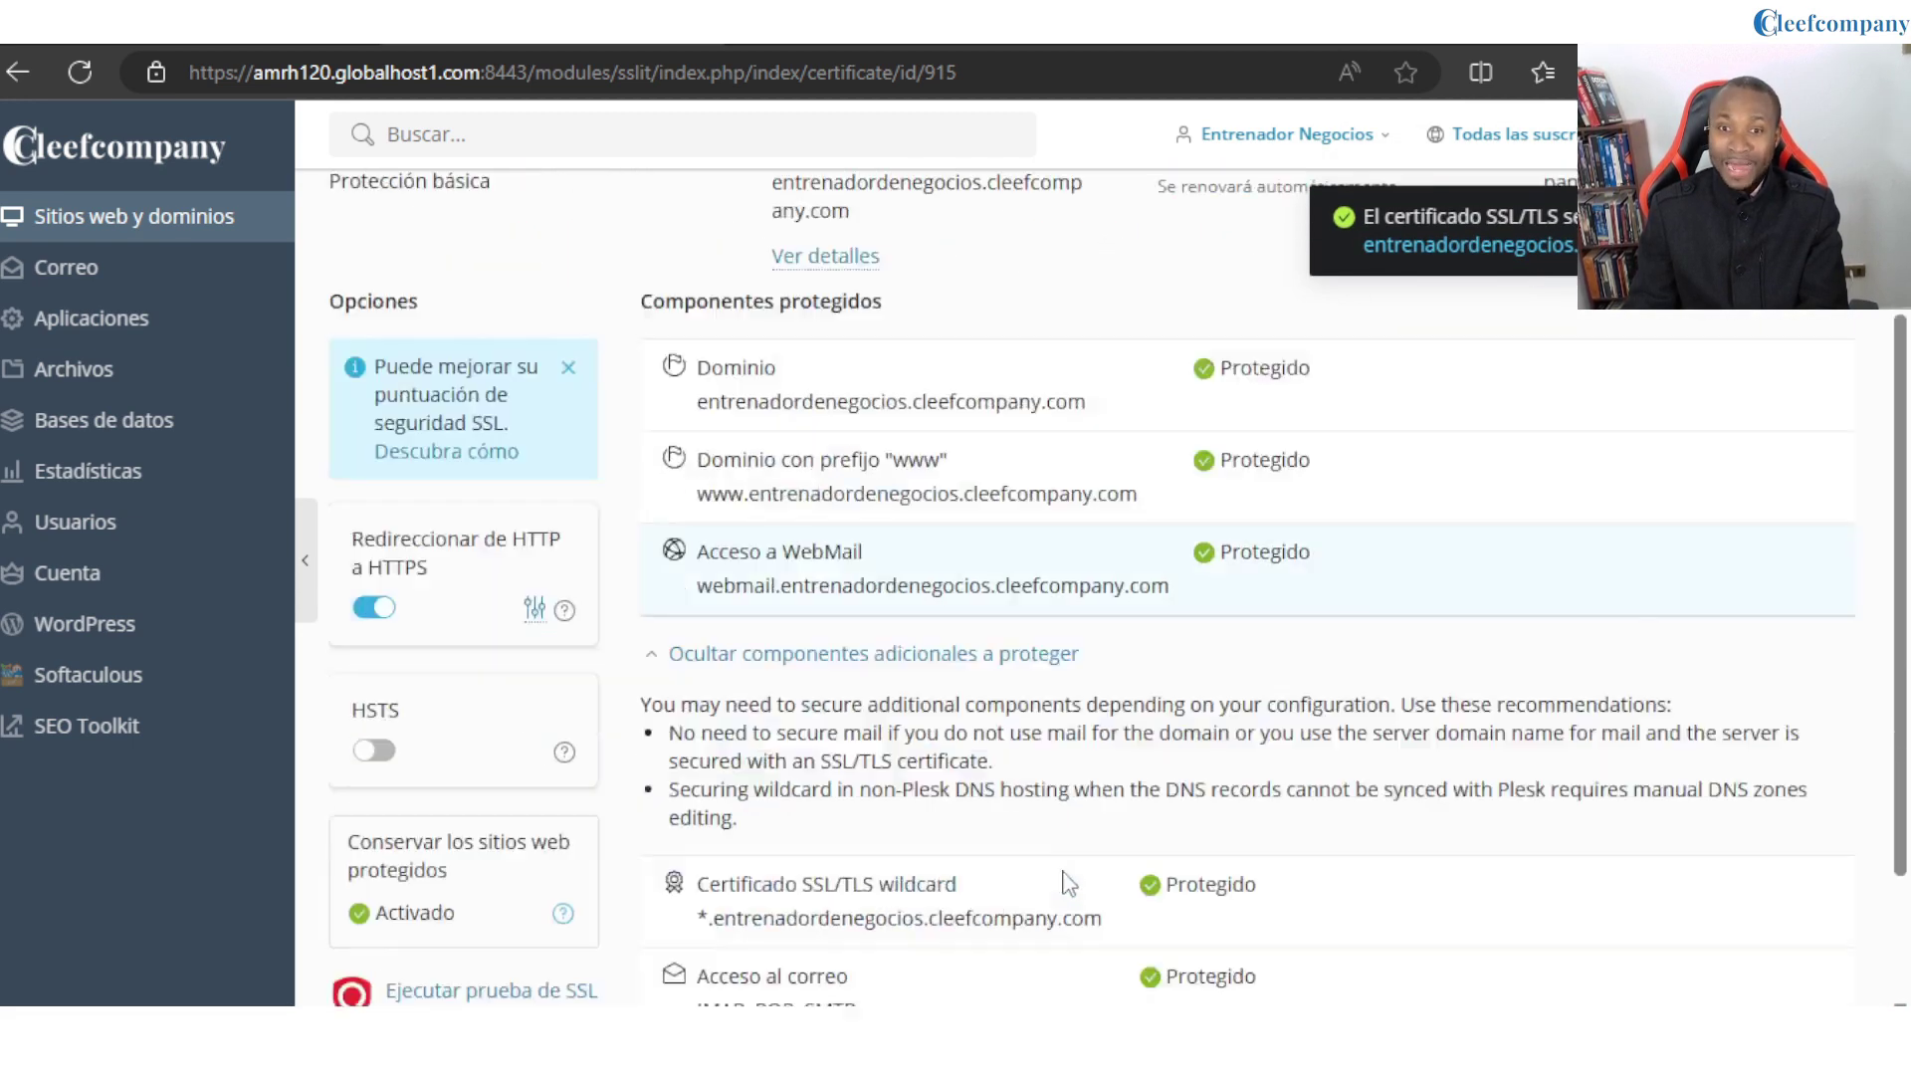
{"action": "double_click", "coordinate": [1195, 695]}
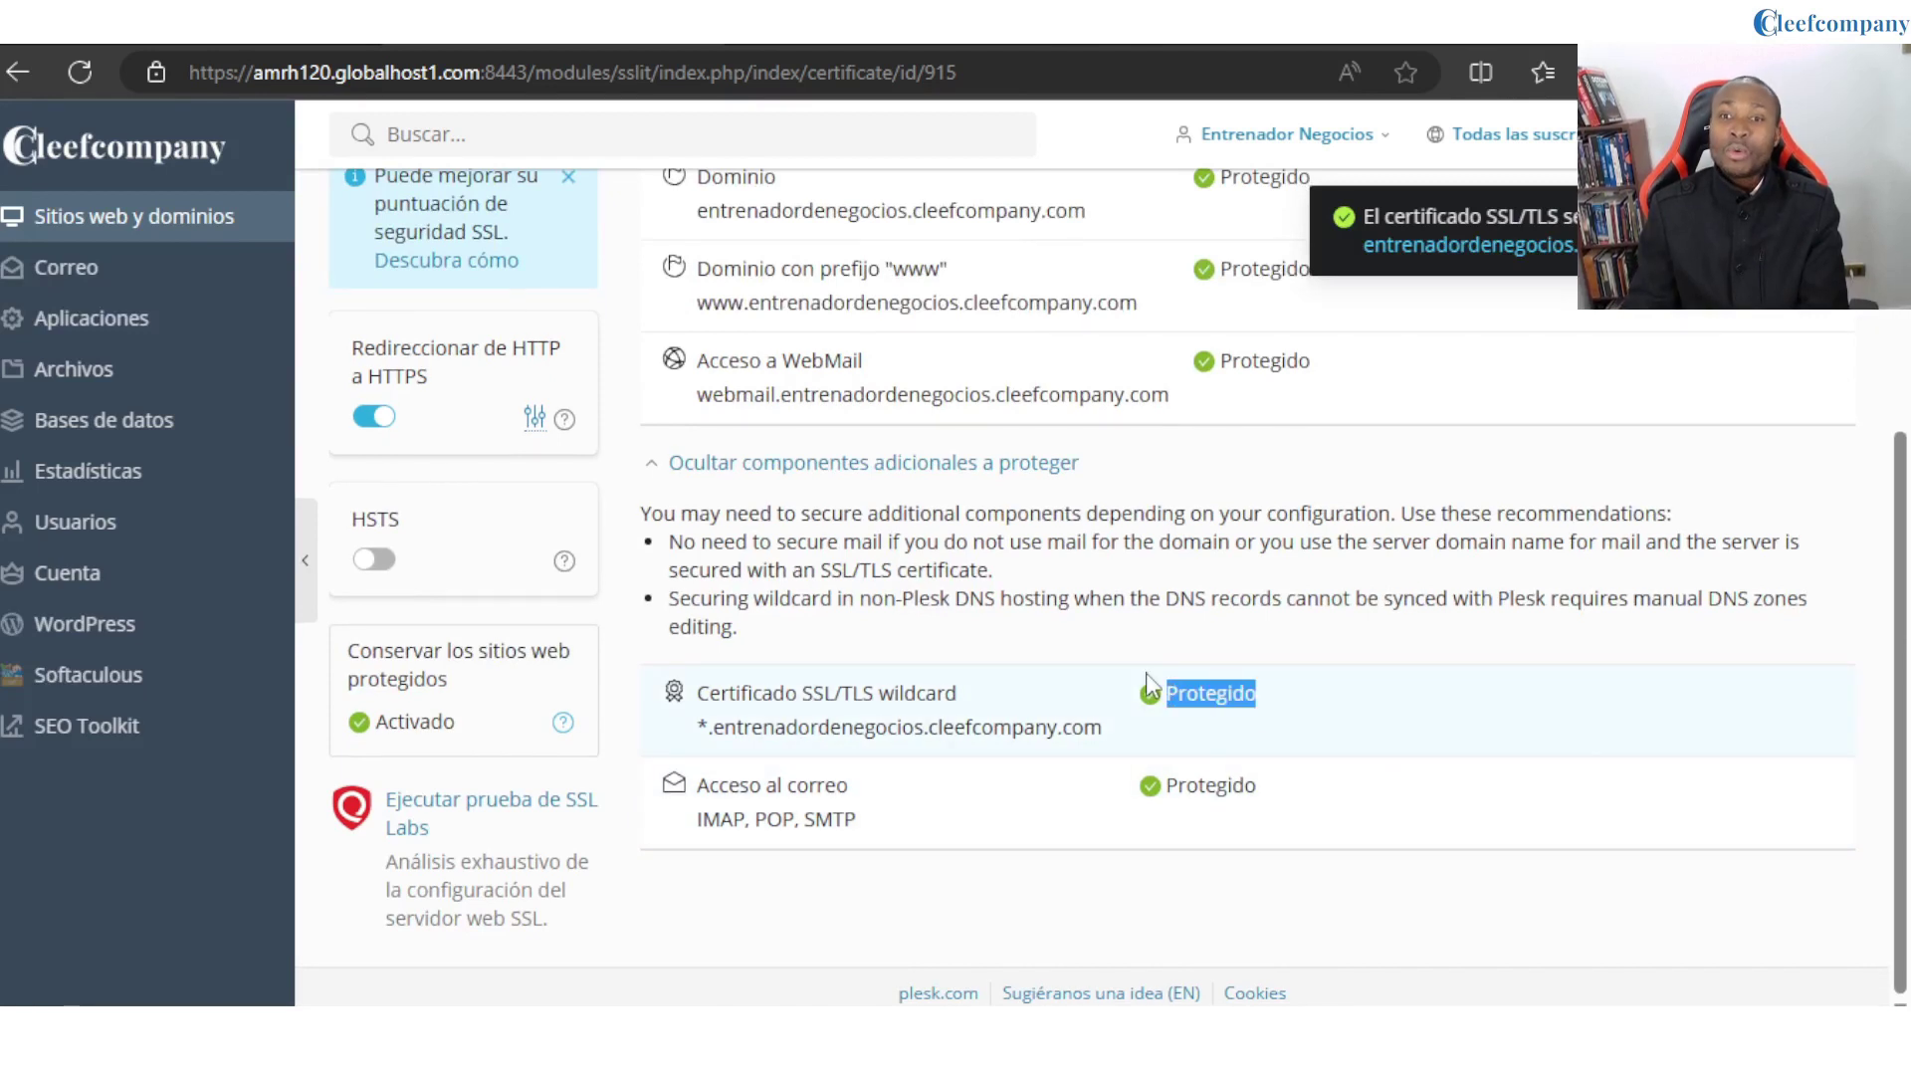
{"action": "left_click_drag", "start_coordinate": [1258, 786], "coordinate": [1175, 794]}
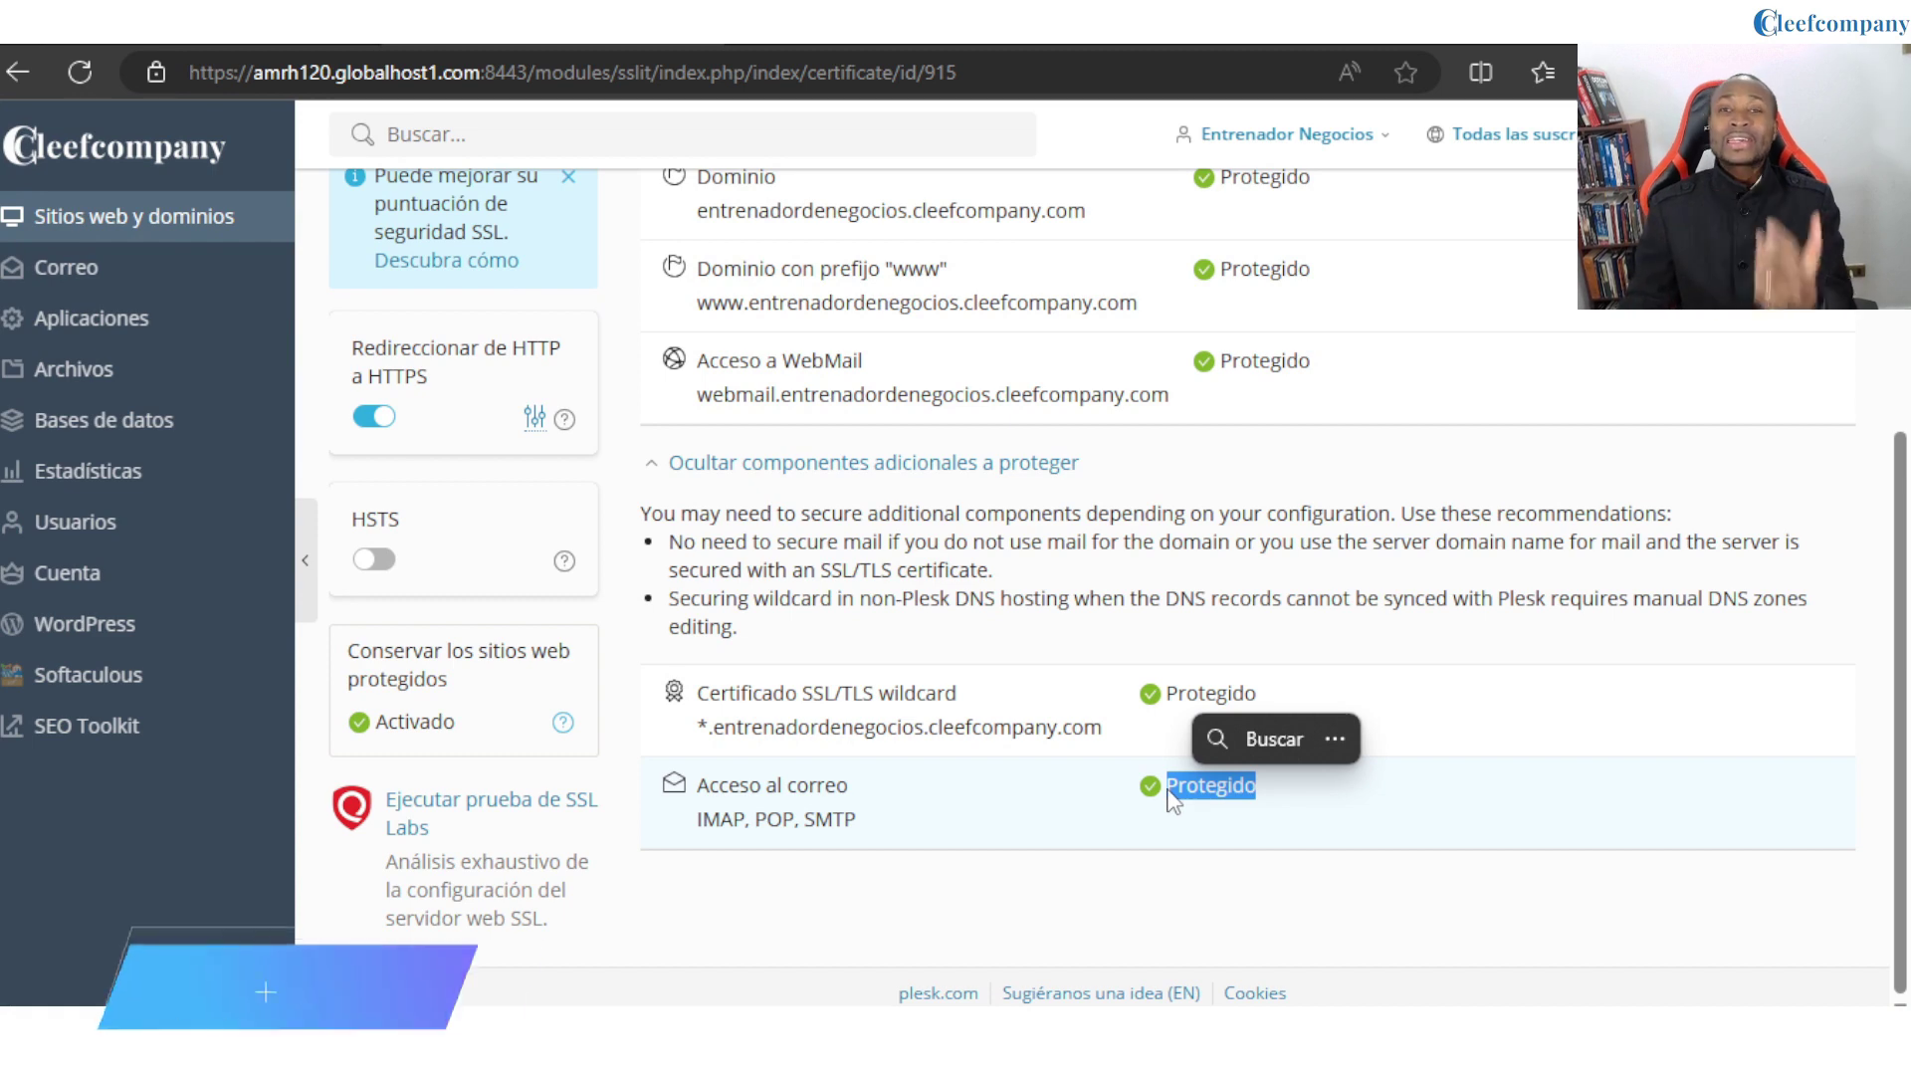
{"action": "scroll", "coordinate": [873, 557], "scroll_direction": "up", "scroll_amount": 3}
{"action": "scroll", "coordinate": [873, 558], "scroll_direction": "down", "scroll_amount": 3}
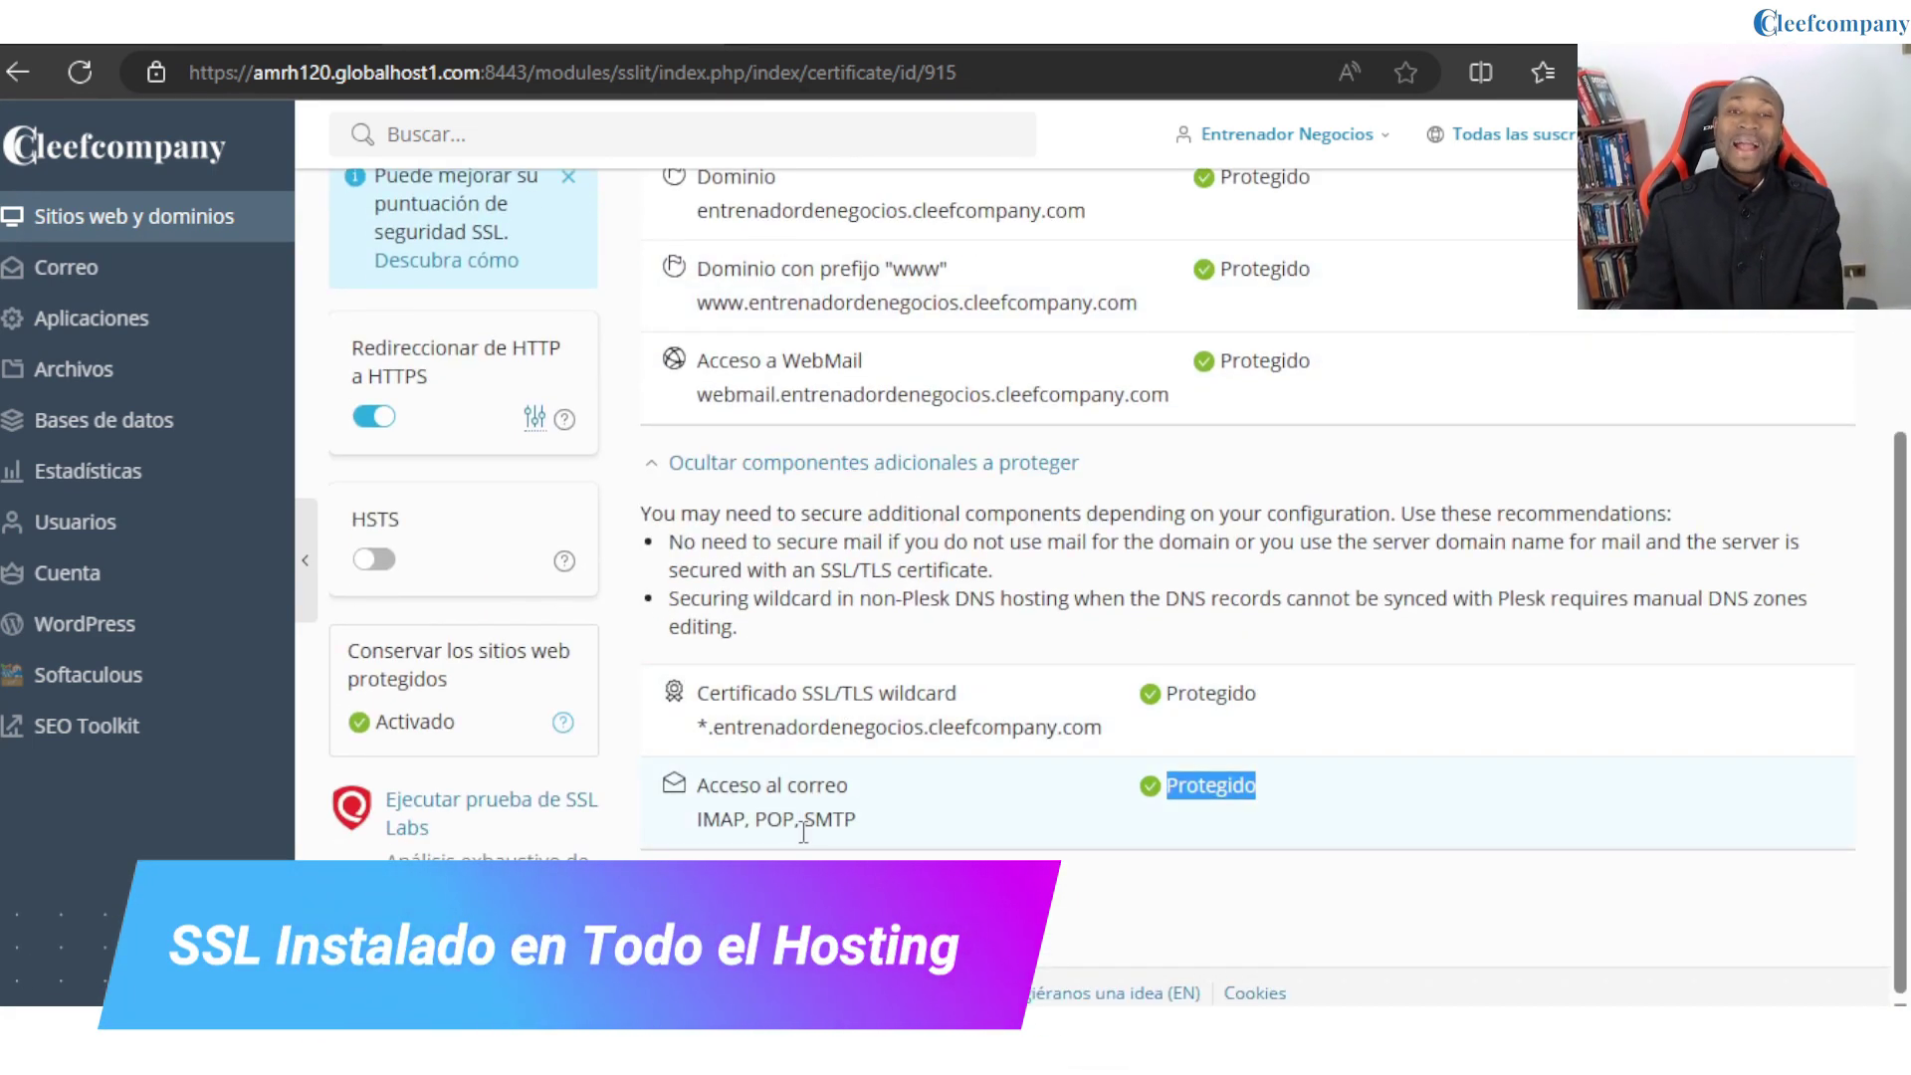
{"action": "scroll", "coordinate": [803, 833], "scroll_direction": "up", "scroll_amount": 5}
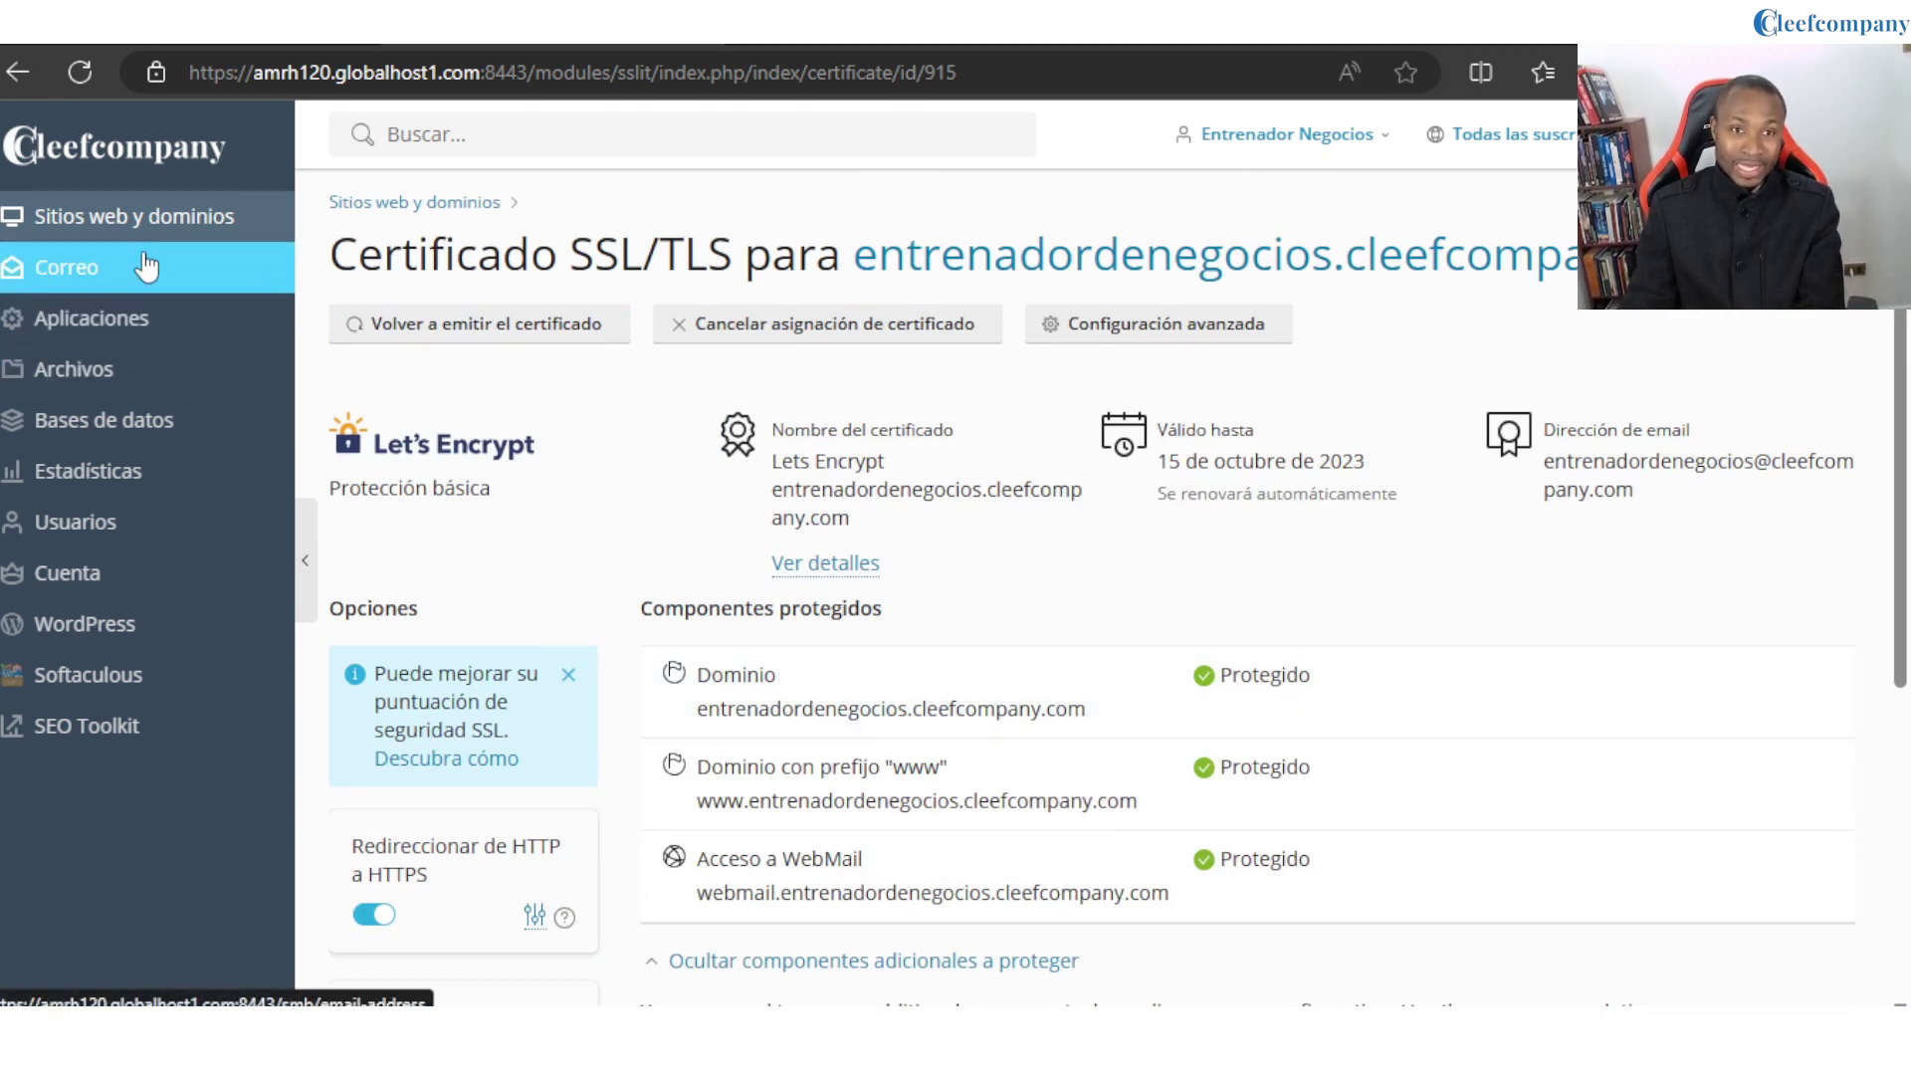
View the domain's email address section, then return to the websites and domains overview.
{"action": "left_click", "coordinate": [140, 269]}
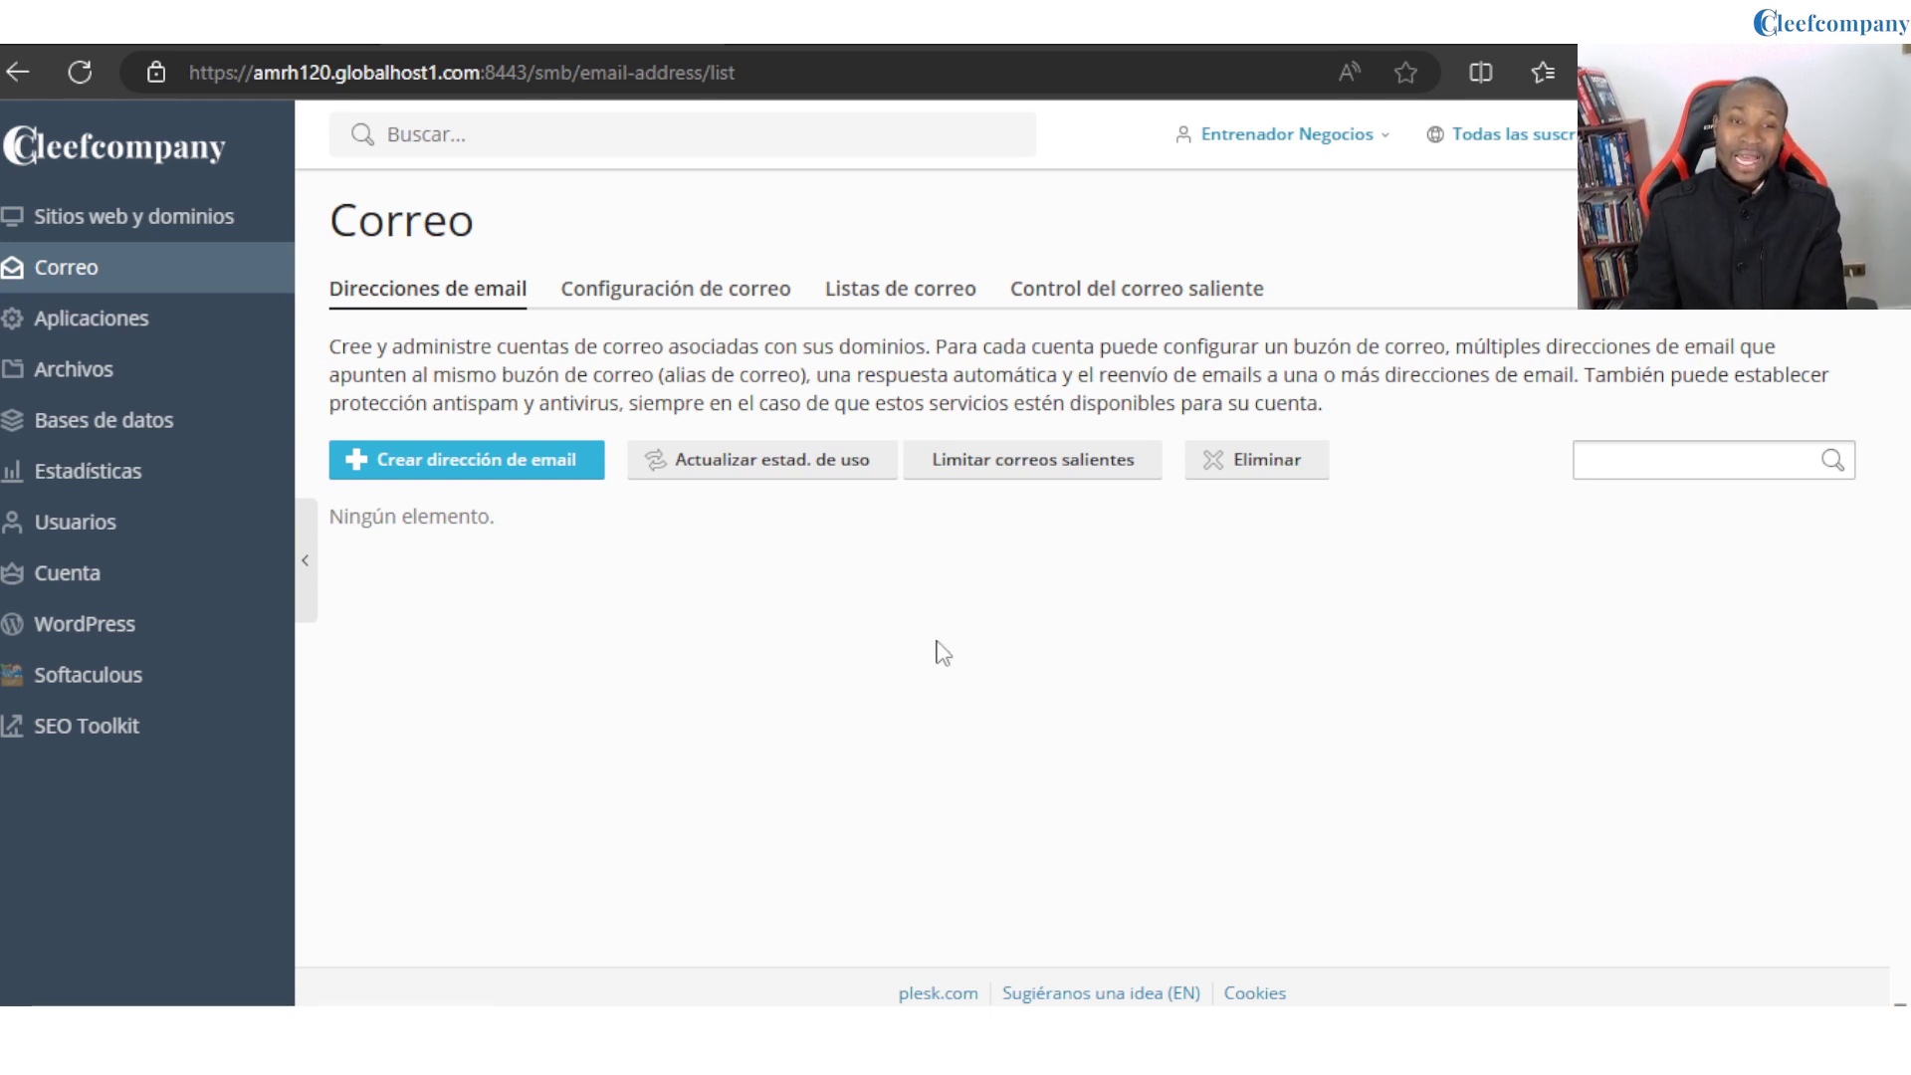
{"action": "left_click", "coordinate": [195, 230]}
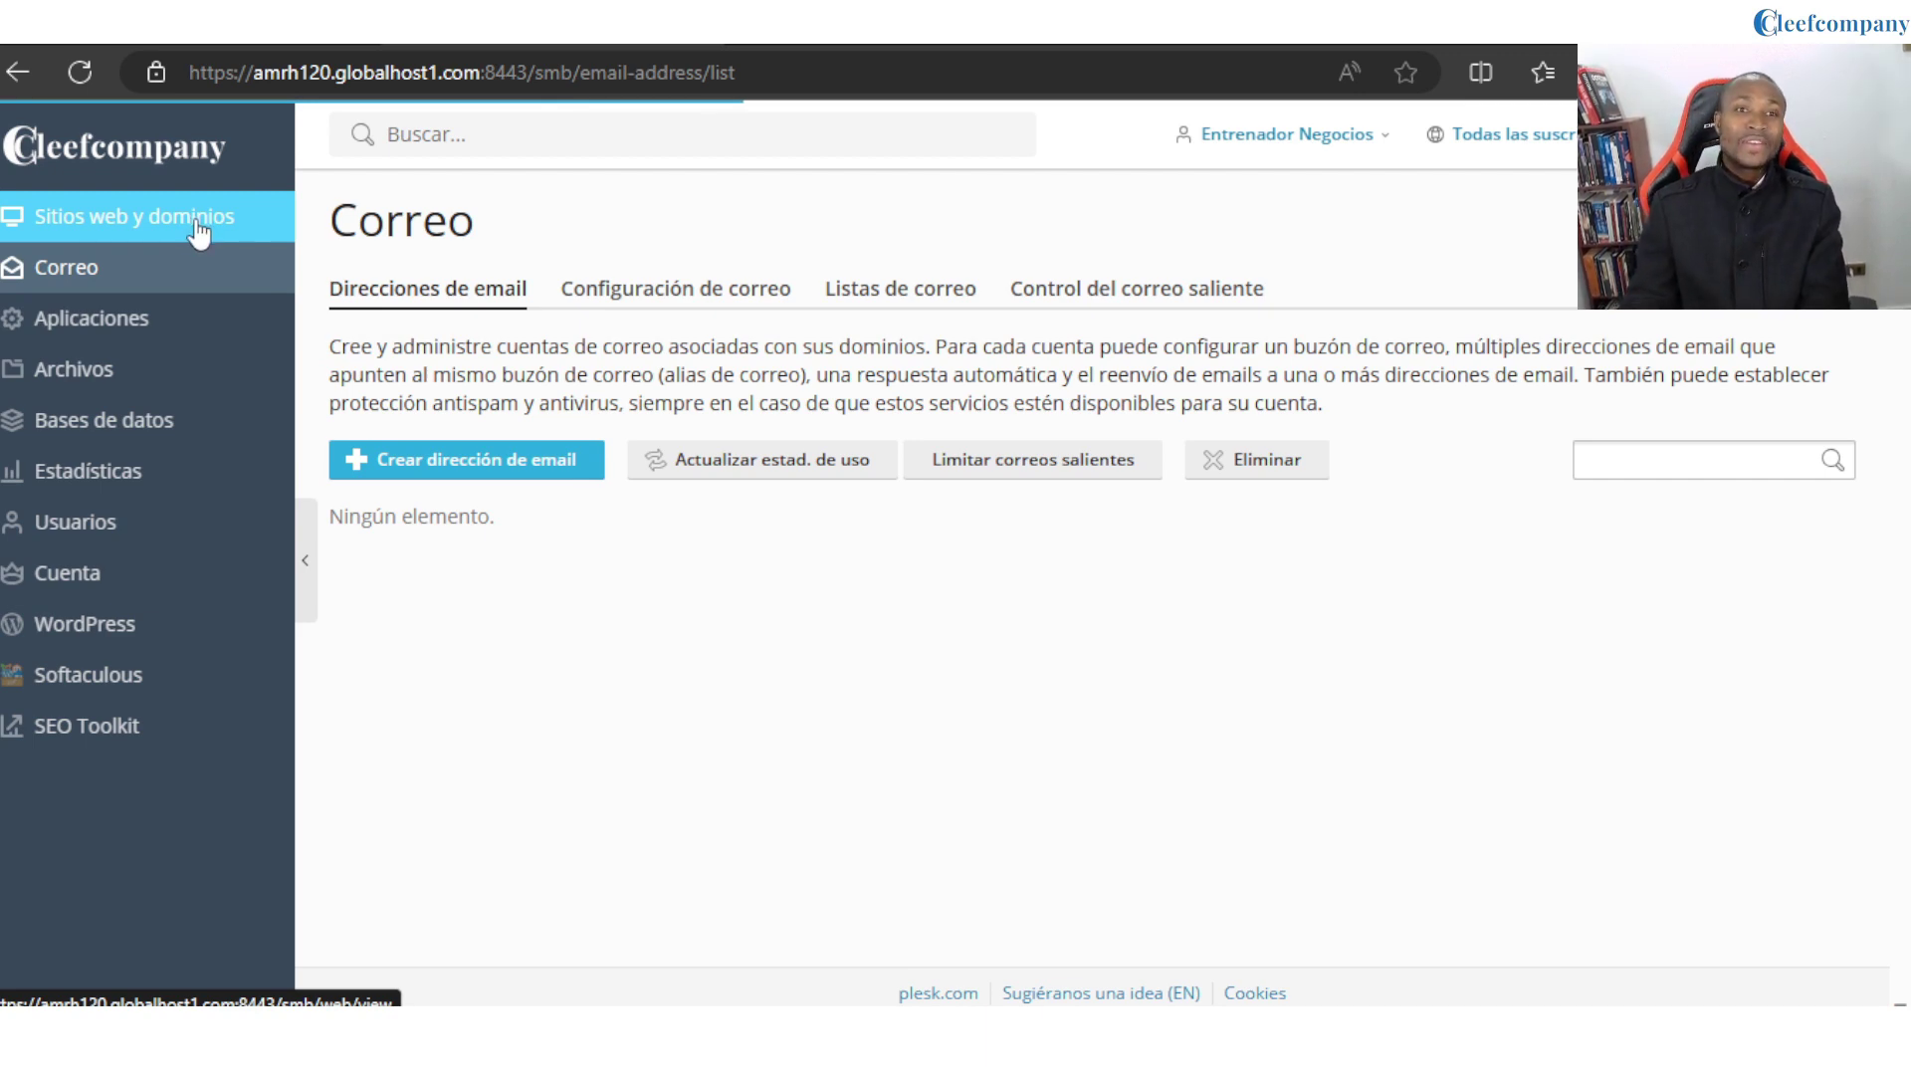
{"action": "scroll", "coordinate": [528, 742], "scroll_direction": "down", "scroll_amount": 3}
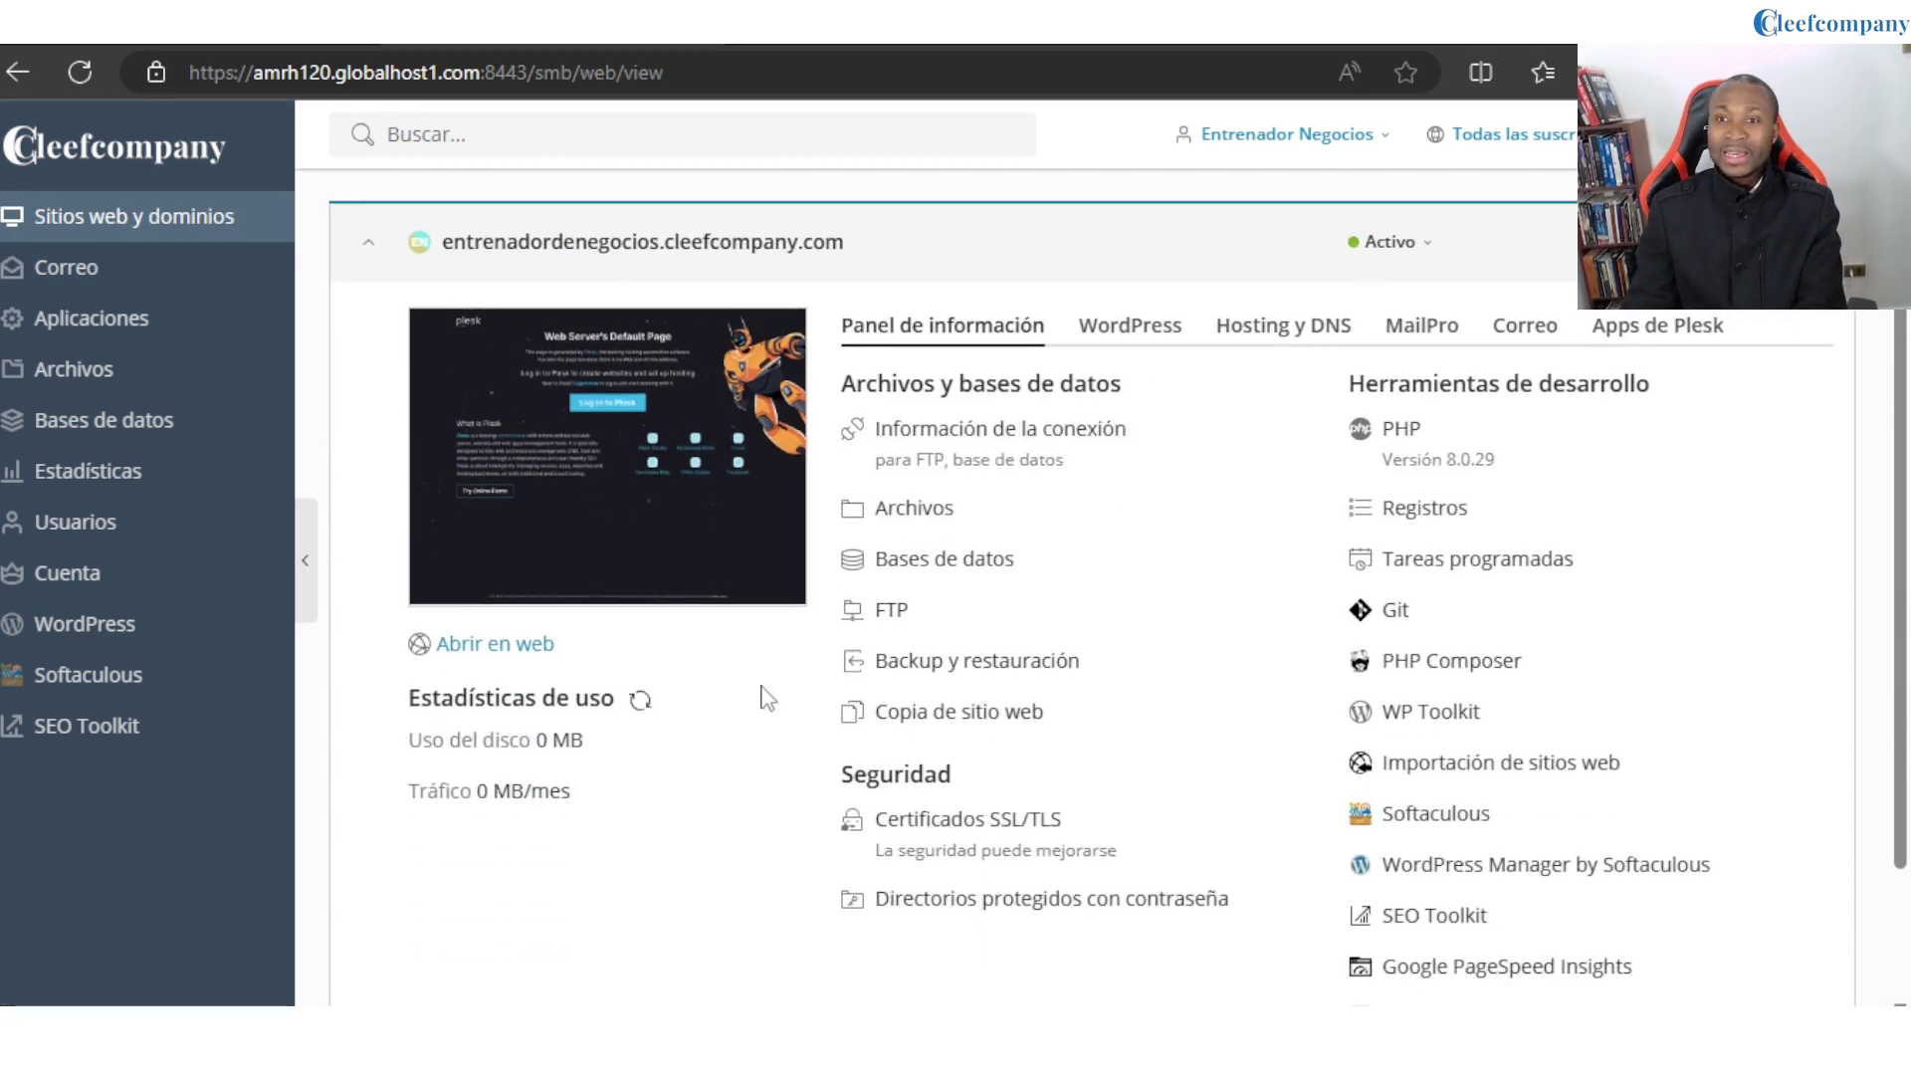
Look over the domain's file, database and security tools, view its backup manager, and return to the websites and domains overview.
{"action": "scroll", "coordinate": [1294, 746], "scroll_direction": "down", "scroll_amount": 2}
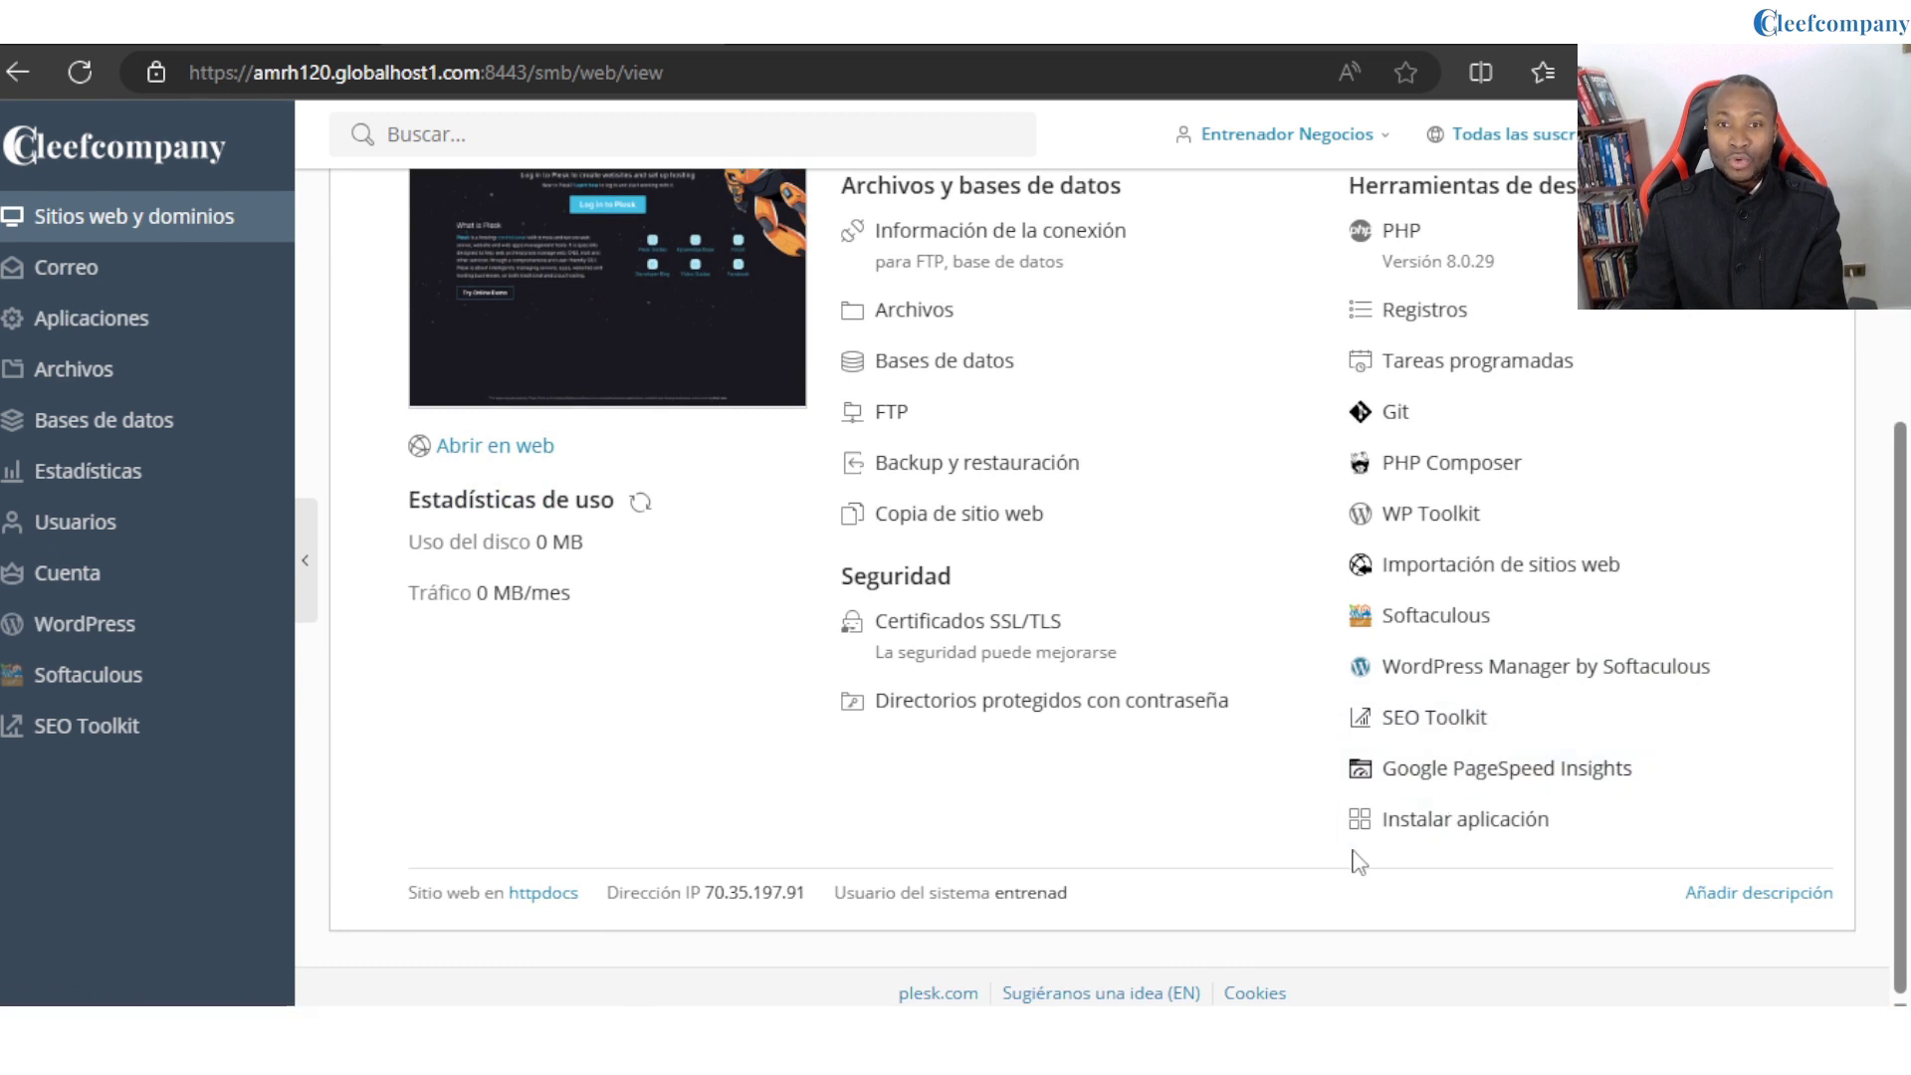
{"action": "scroll", "coordinate": [996, 772], "scroll_direction": "up", "scroll_amount": 3}
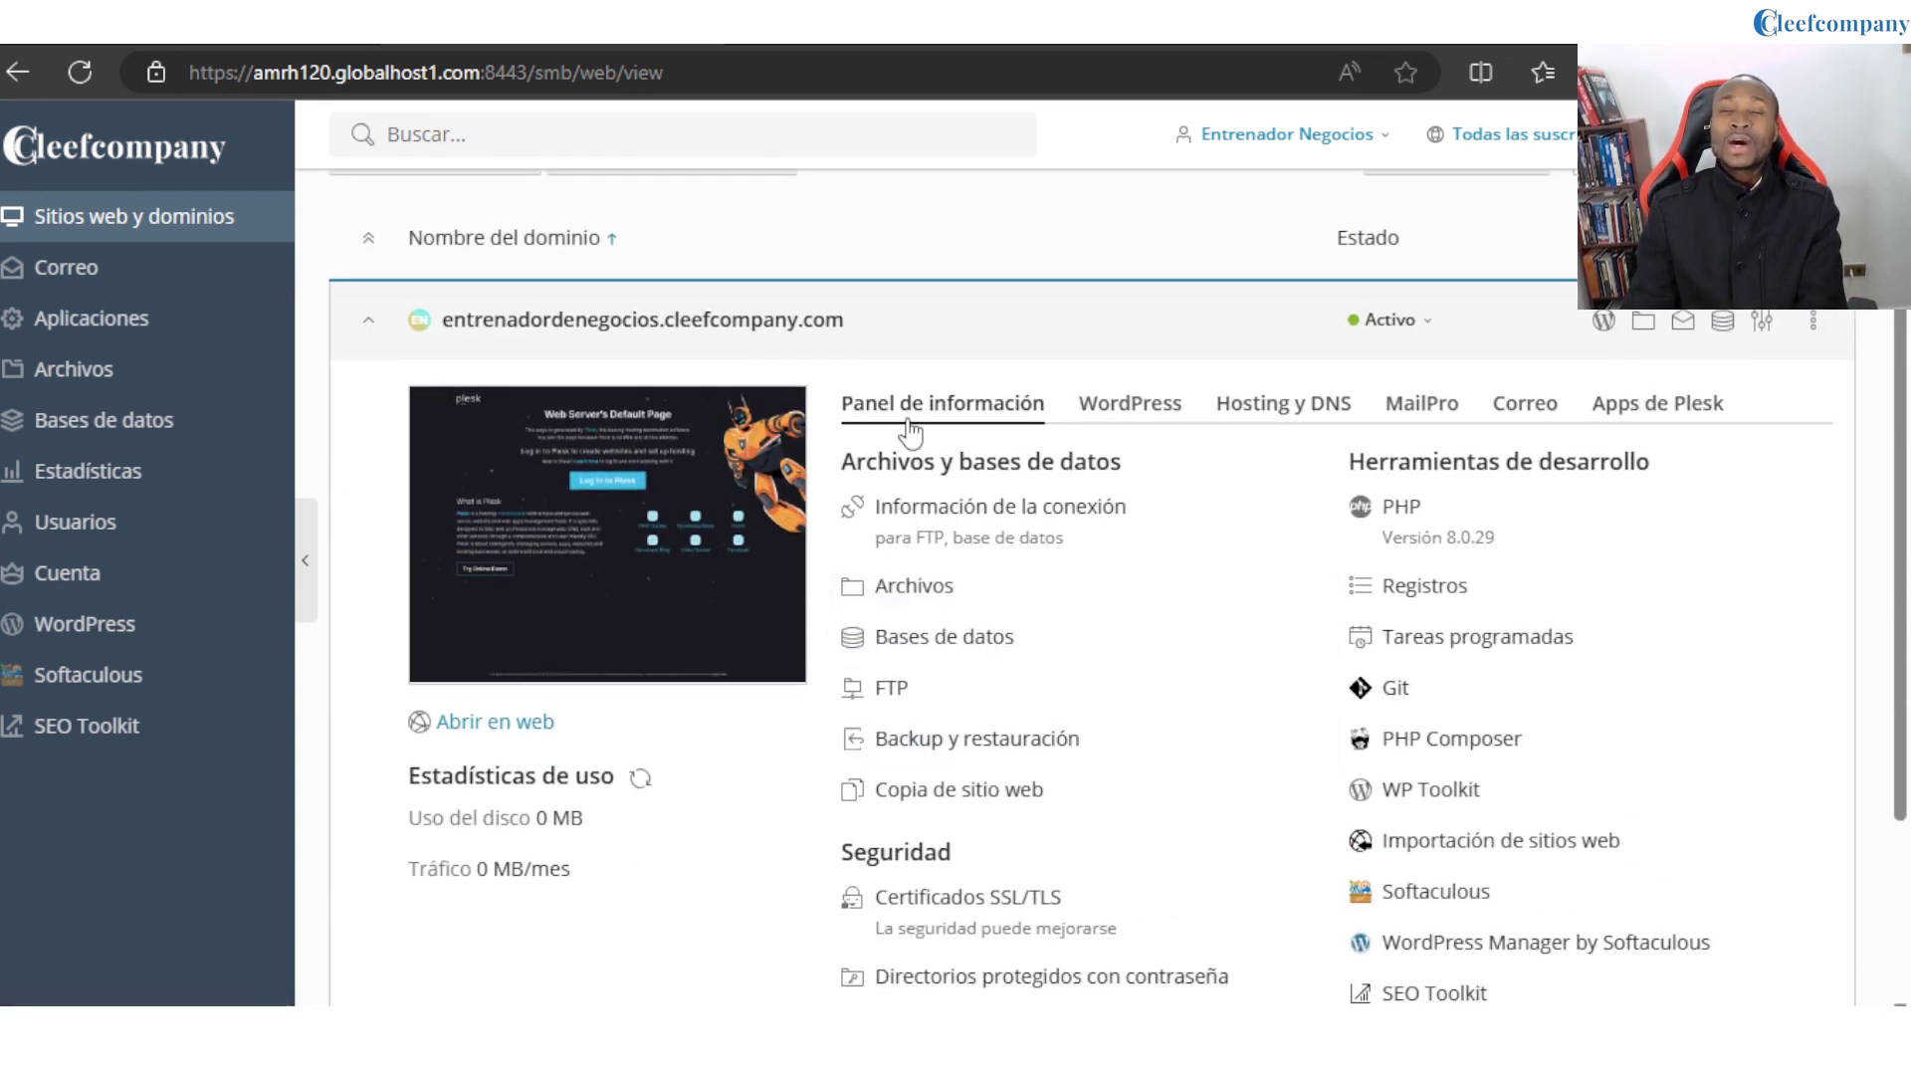
{"action": "scroll", "coordinate": [981, 527], "scroll_direction": "down", "scroll_amount": 1}
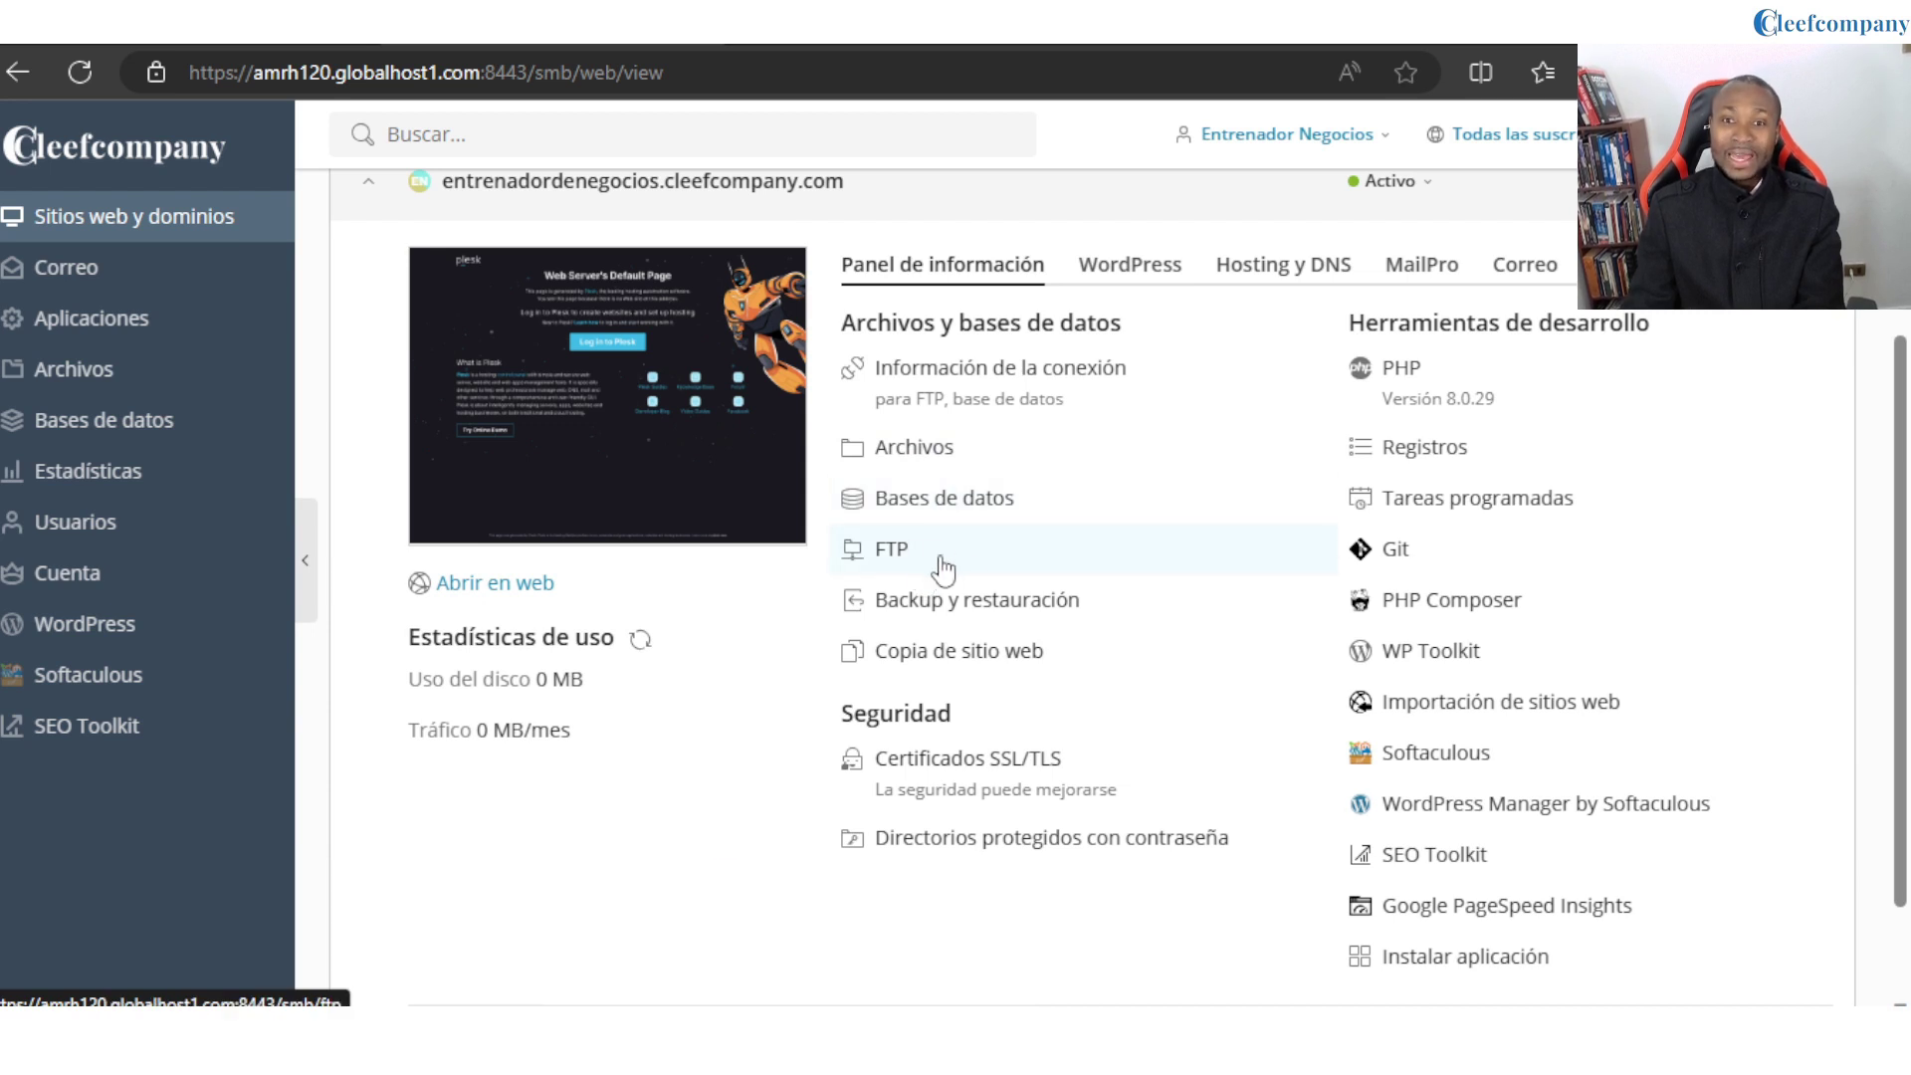
{"action": "left_click", "coordinate": [918, 610]}
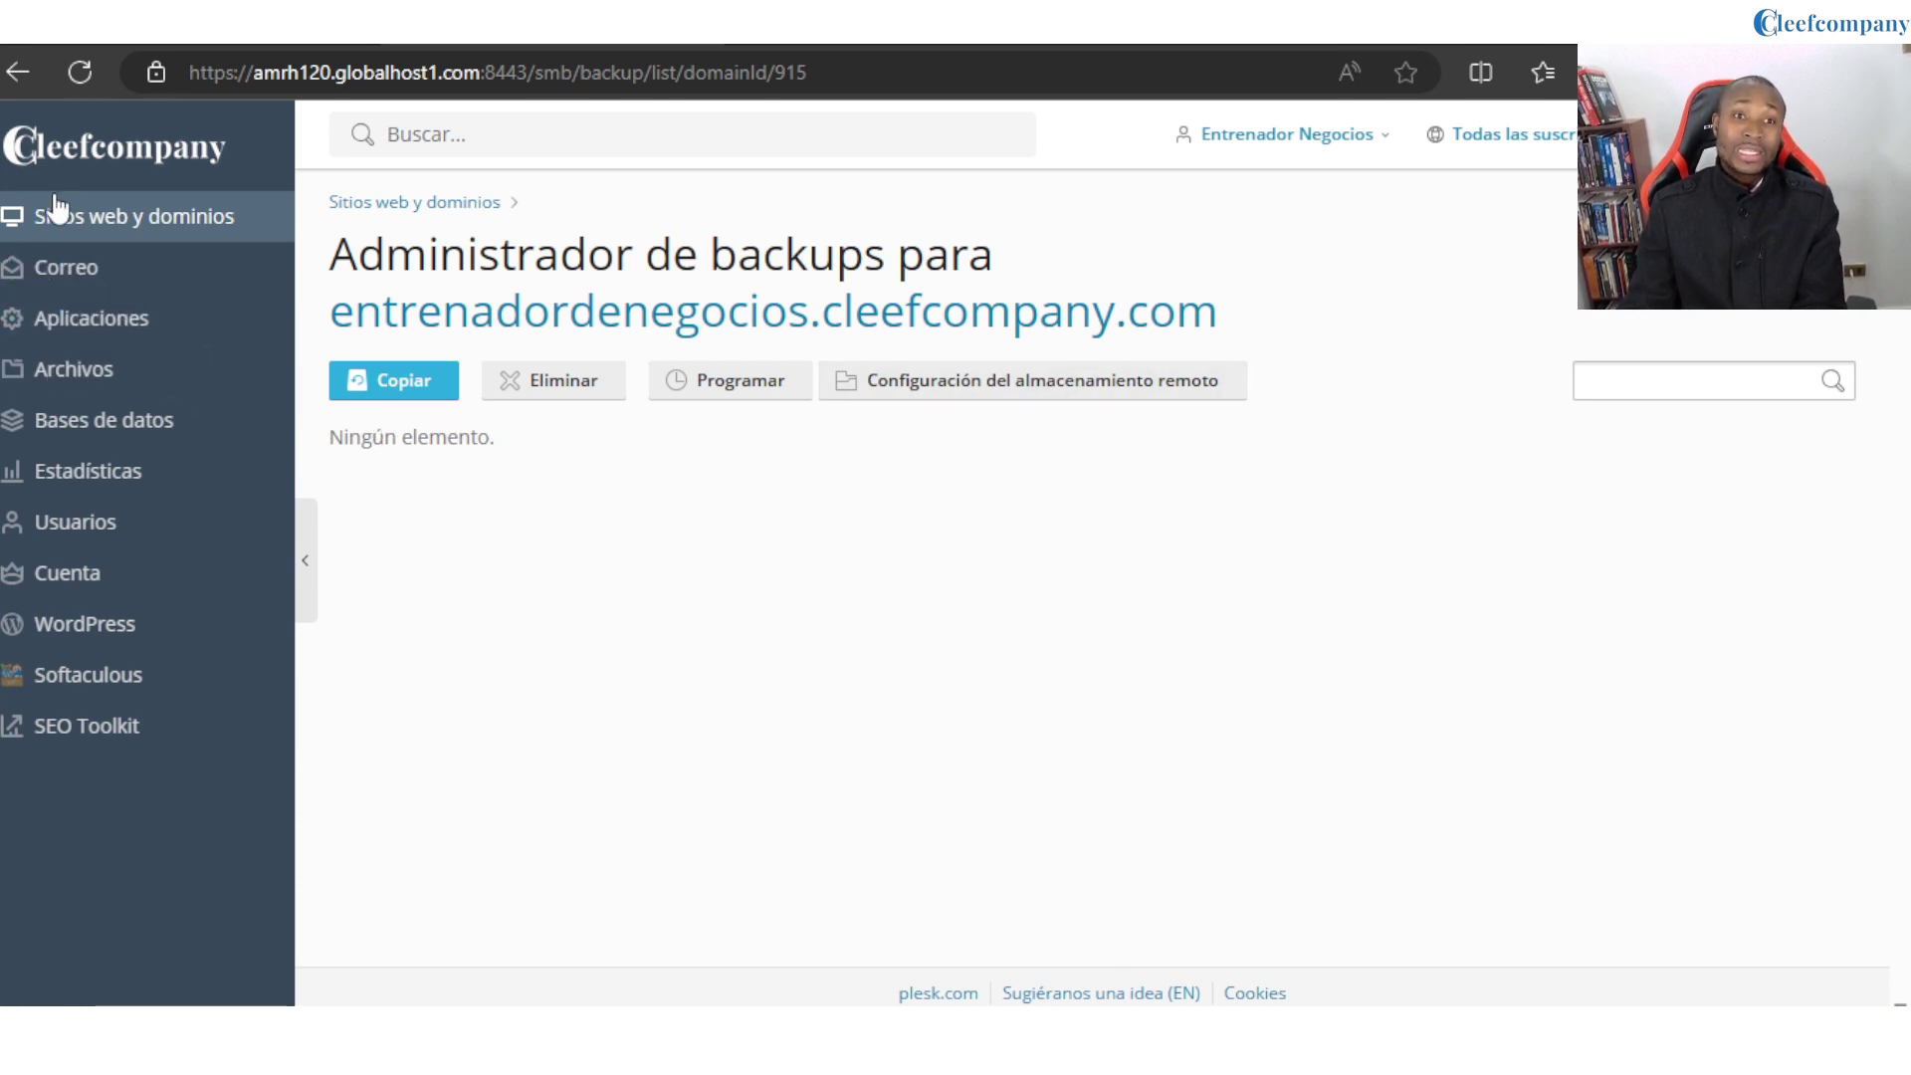
{"action": "left_click", "coordinate": [12, 79]}
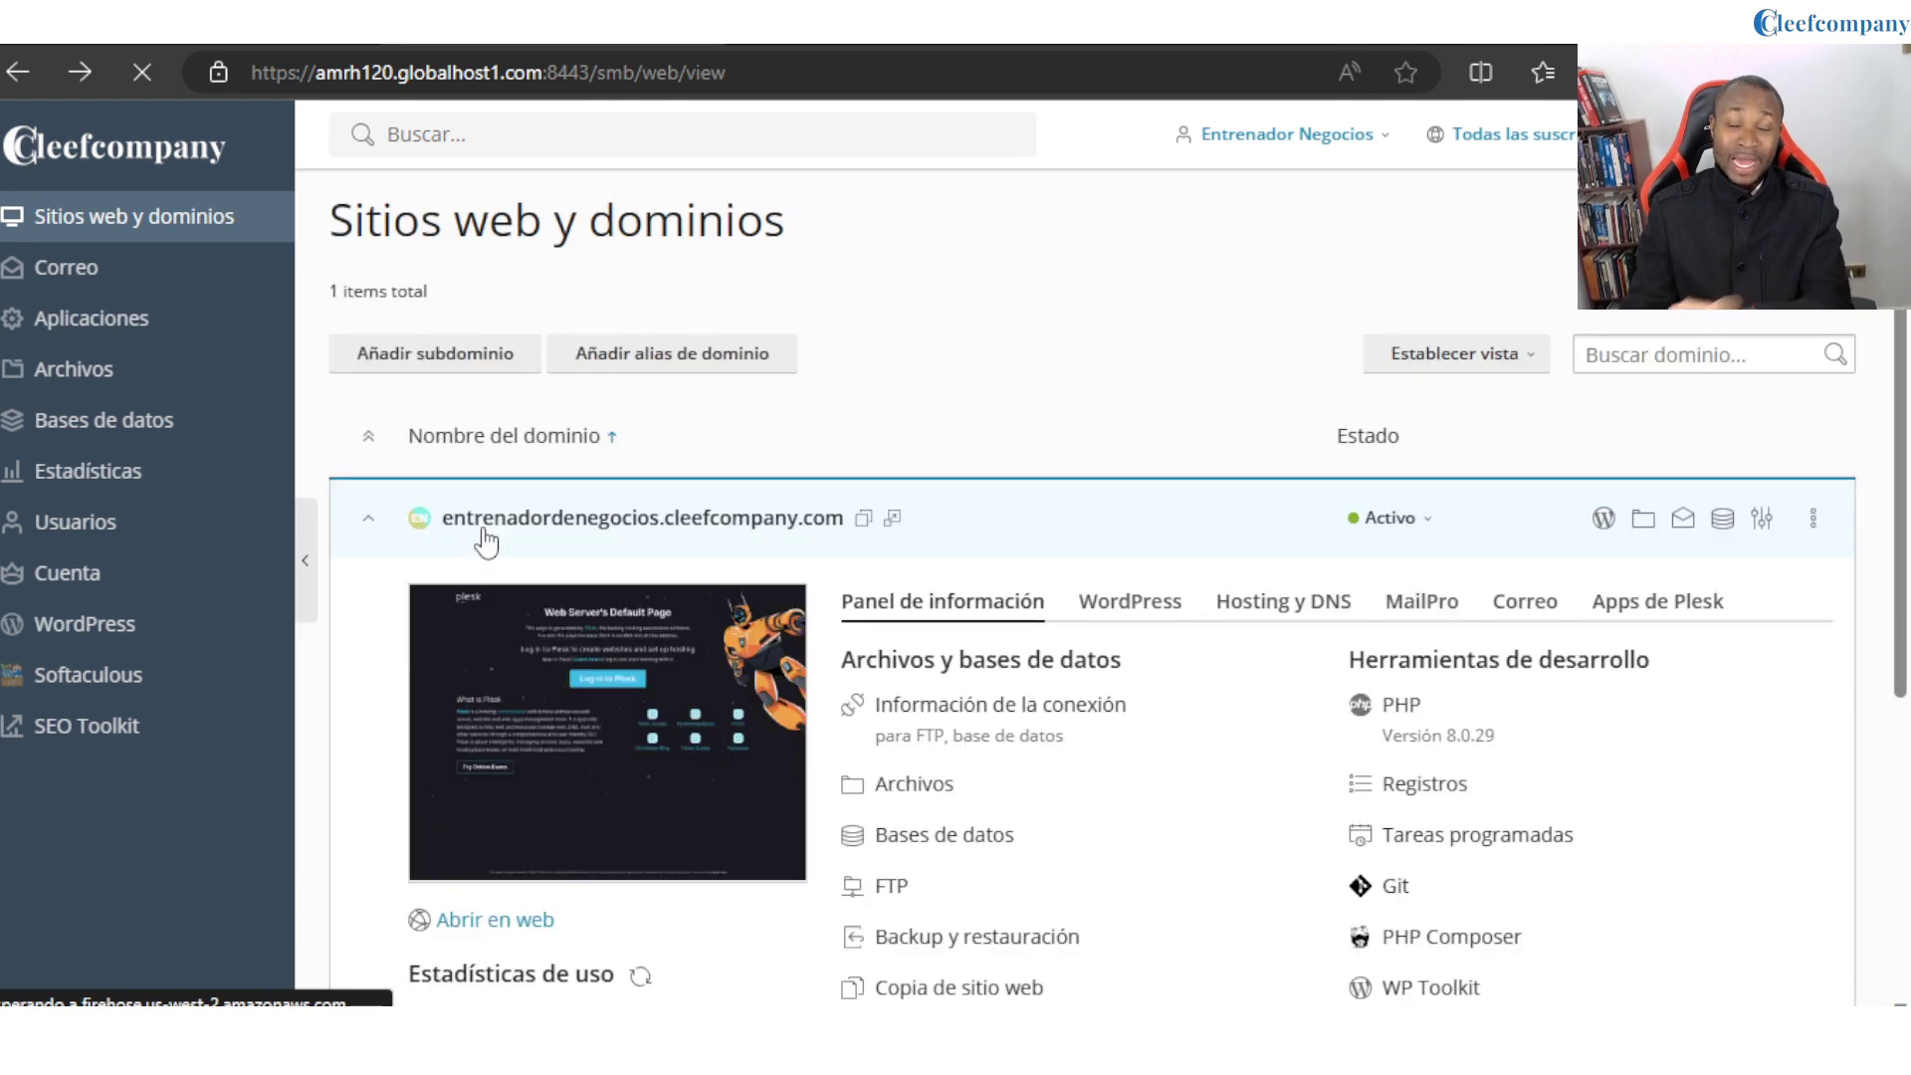
Review the domain's dashboard tools, including the development tools from PHP and WordPress Manager to application installation.
{"action": "scroll", "coordinate": [990, 716], "scroll_direction": "down", "scroll_amount": 3}
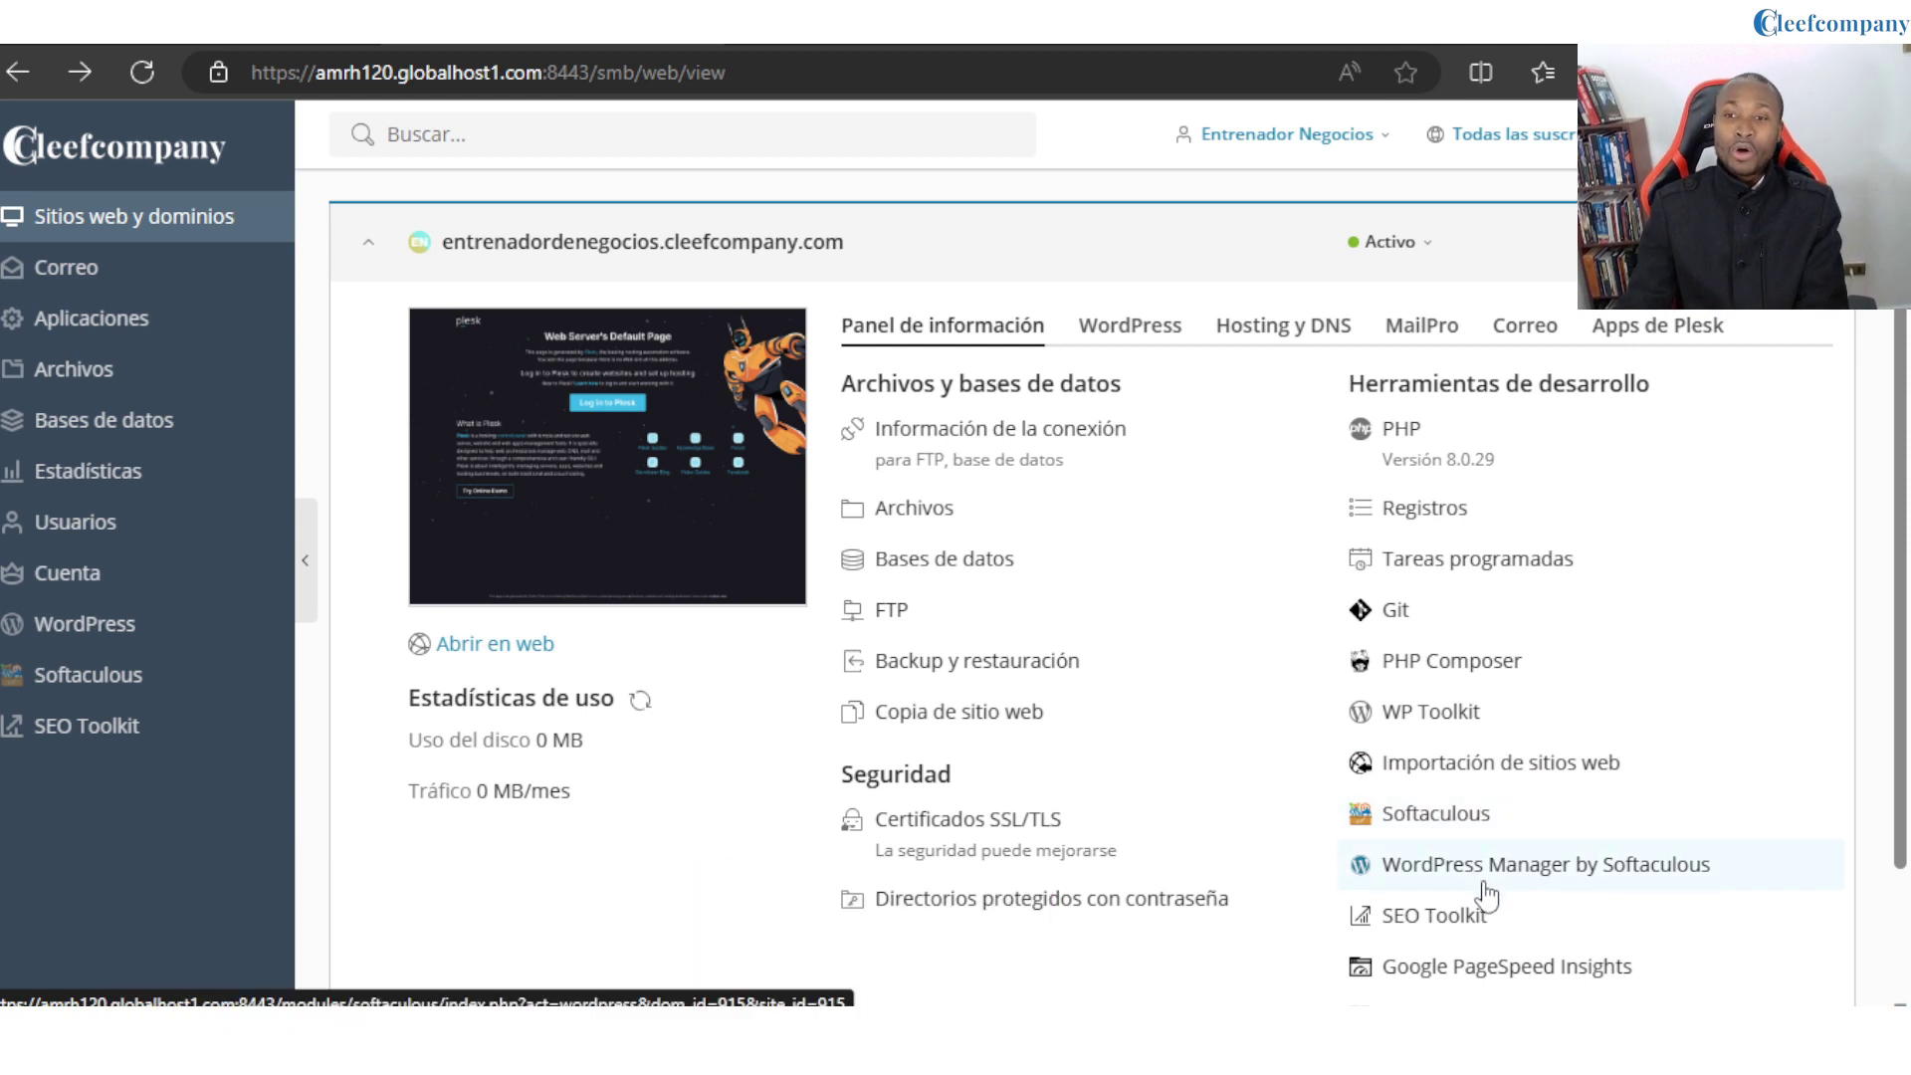
{"action": "scroll", "coordinate": [1493, 895], "scroll_direction": "down", "scroll_amount": 2}
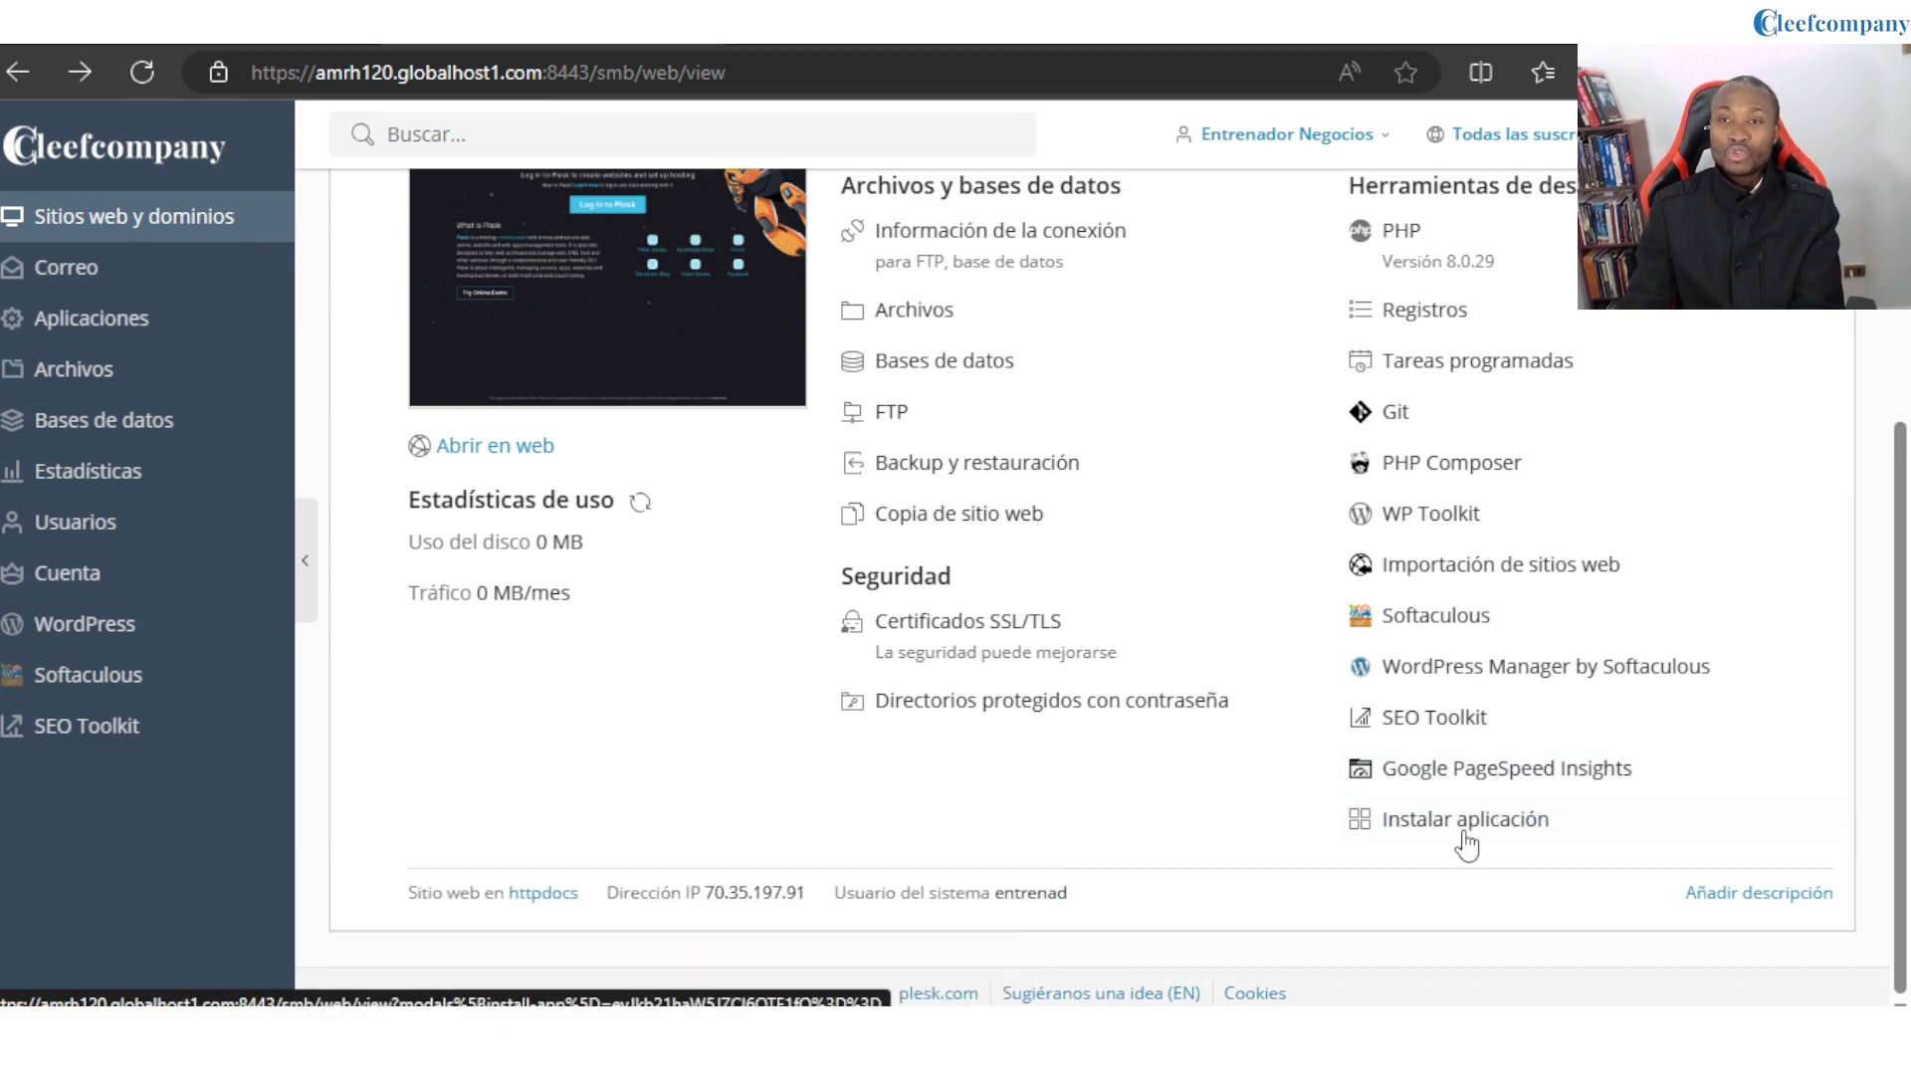
{"action": "scroll", "coordinate": [1453, 846], "scroll_direction": "up", "scroll_amount": 5}
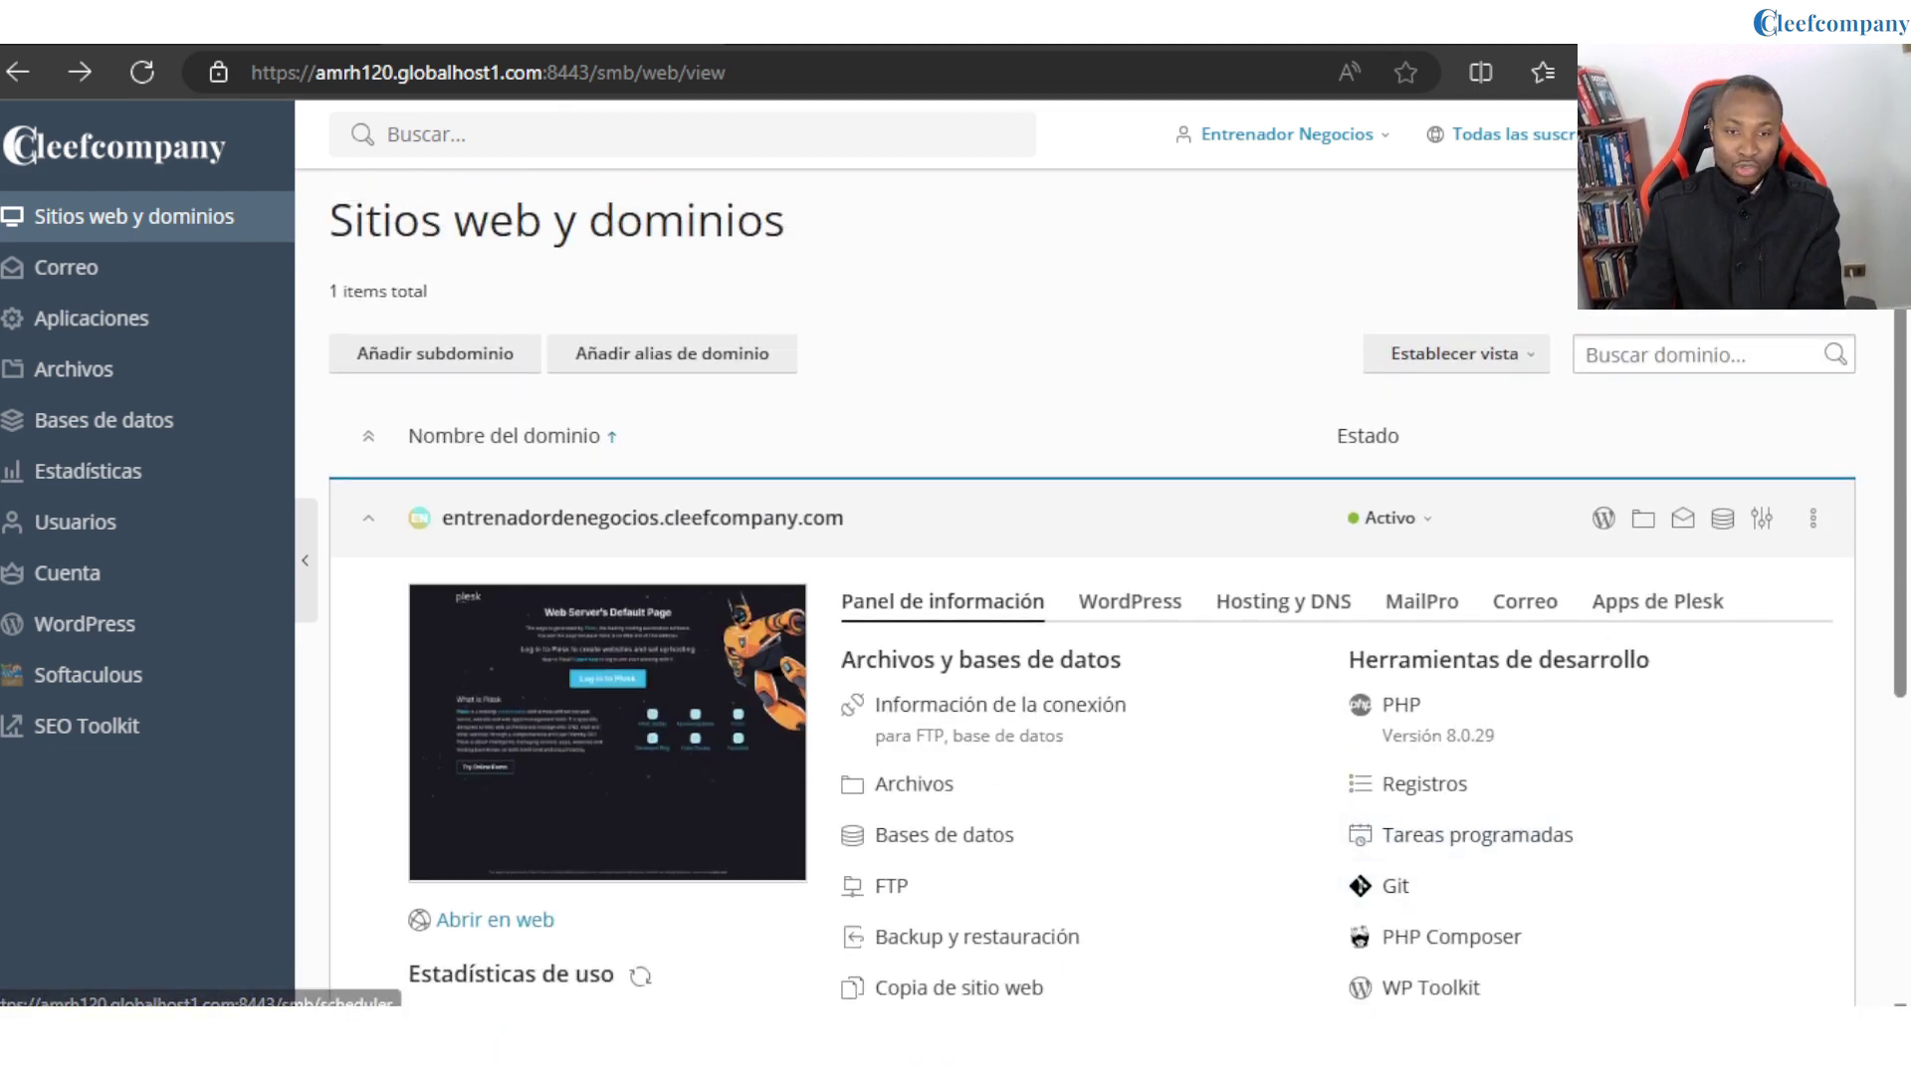
{"action": "scroll", "coordinate": [1131, 416], "scroll_direction": "down", "scroll_amount": 2}
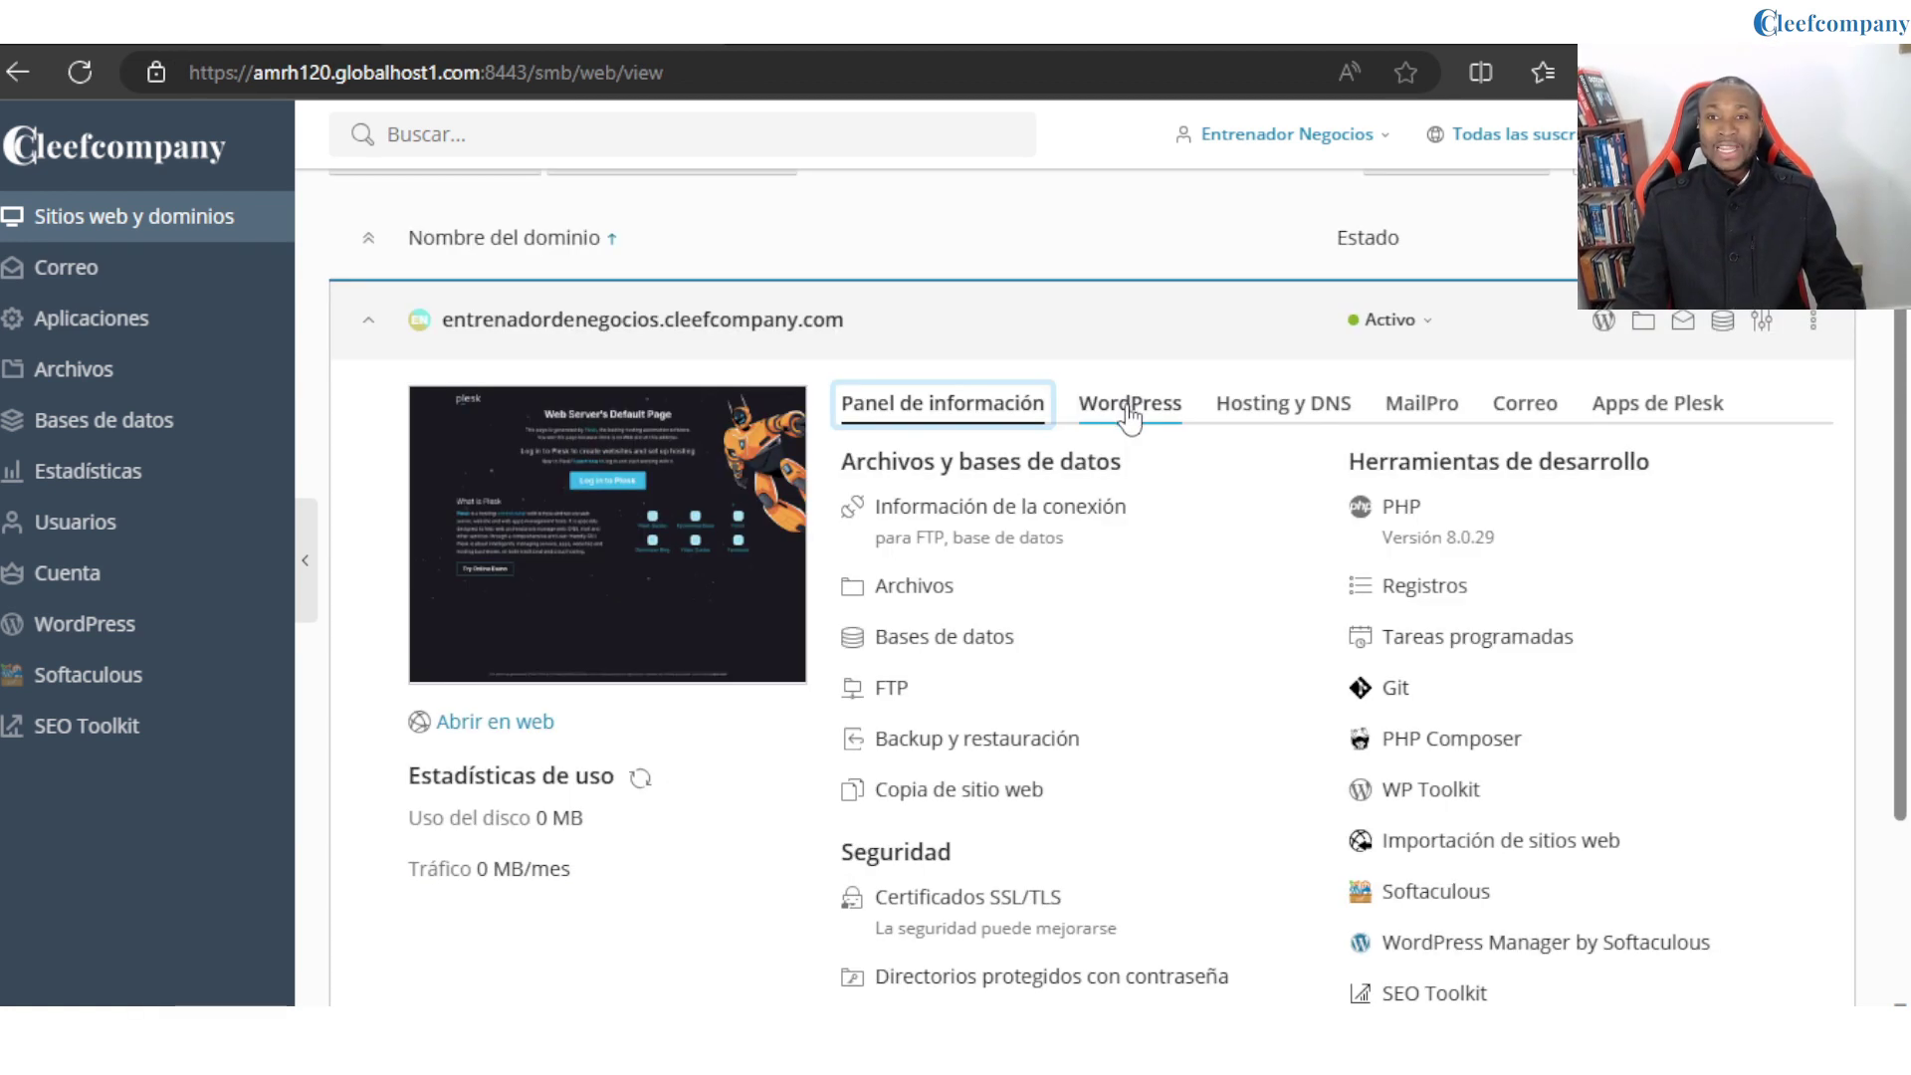
Open the vulnerability status of the domain's Top Of The World WordPress installation.
{"action": "left_click", "coordinate": [1131, 416]}
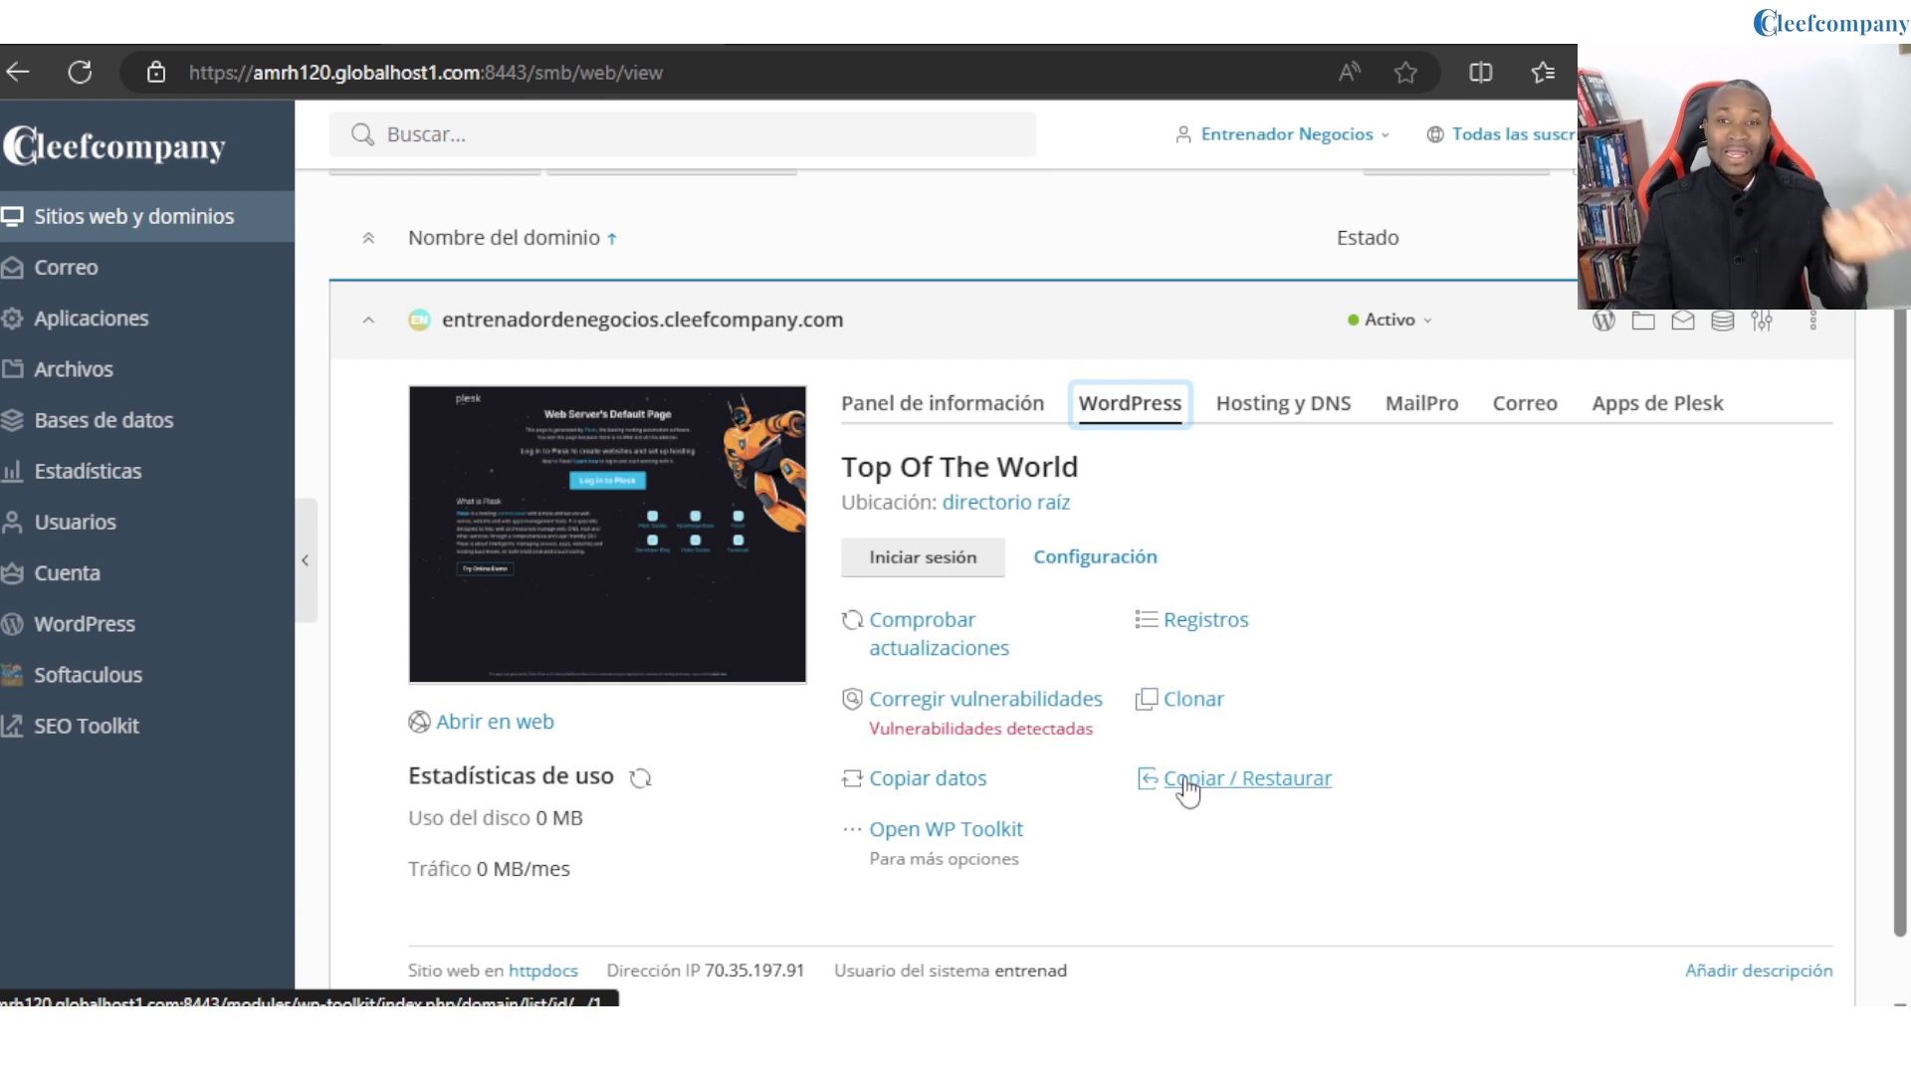
{"action": "left_click", "coordinate": [975, 712]}
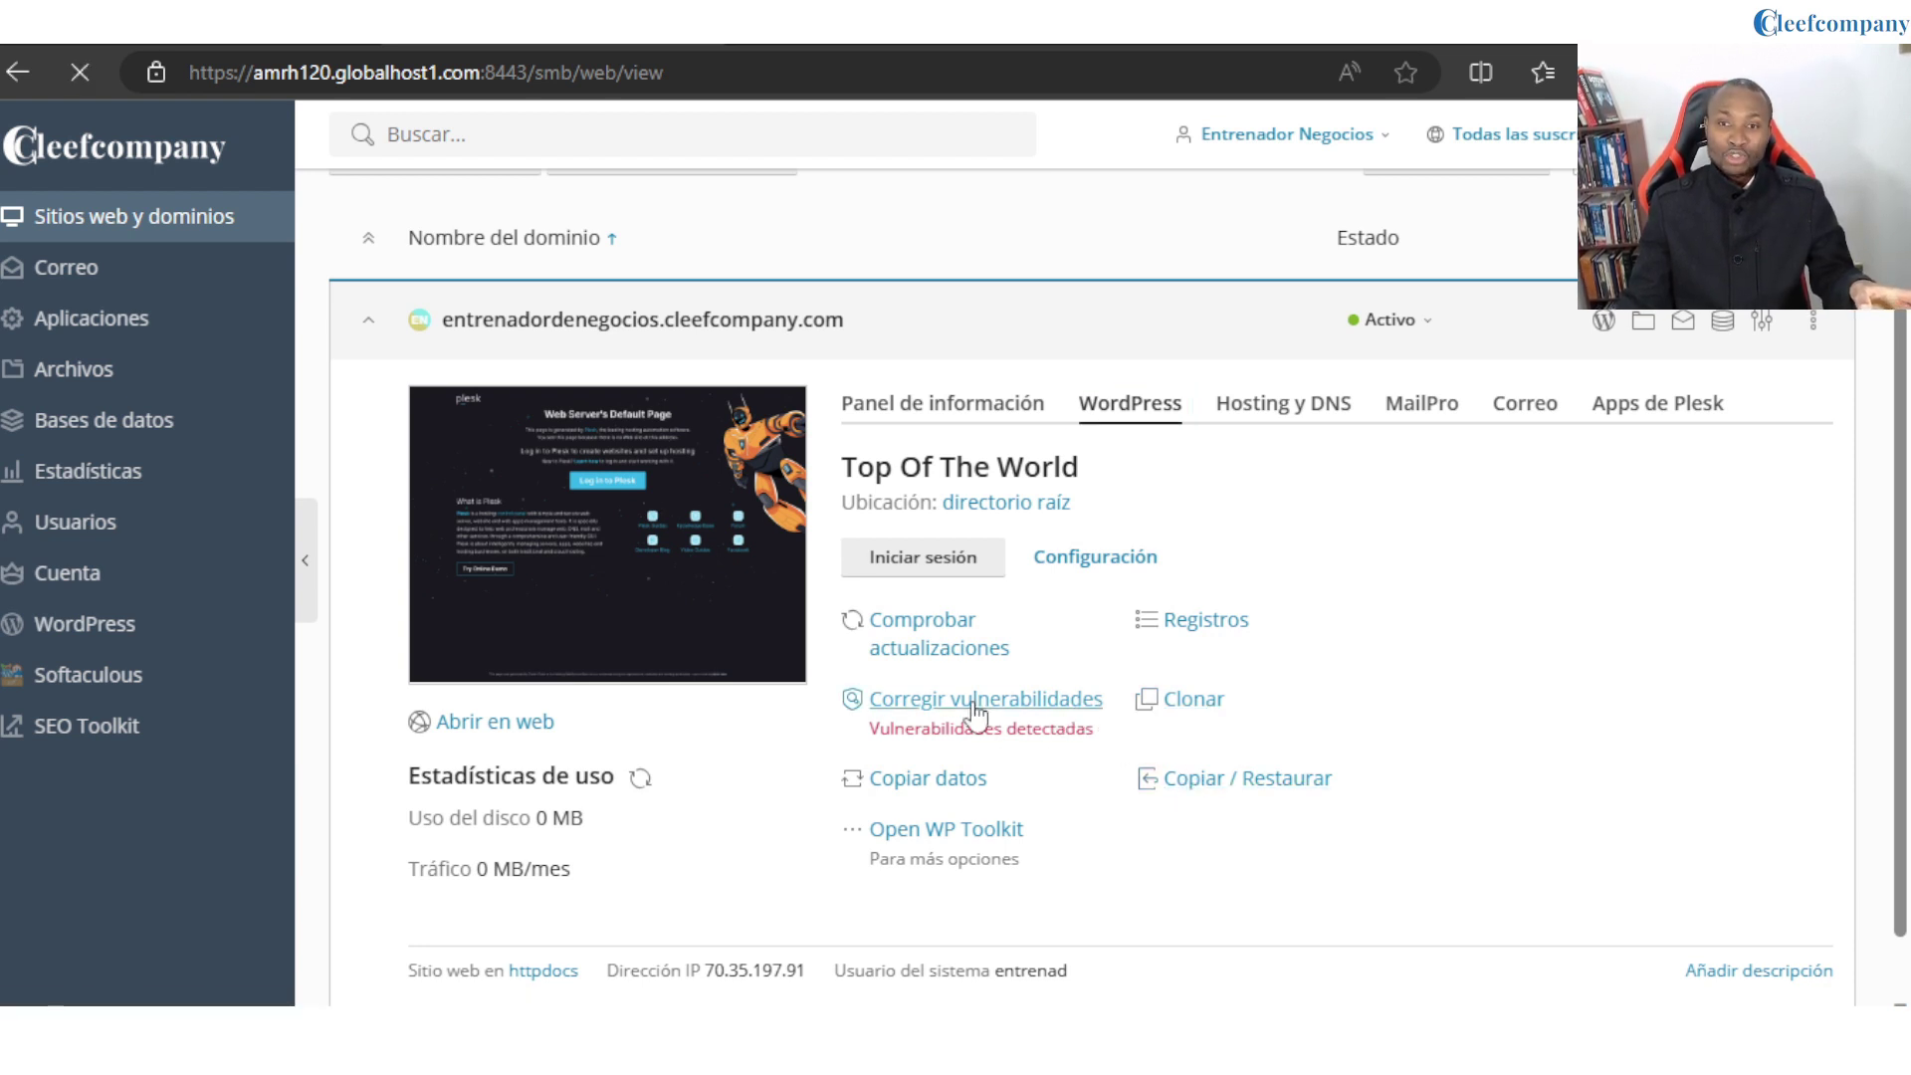
{"action": "mouse_move", "coordinate": [936, 1035]}
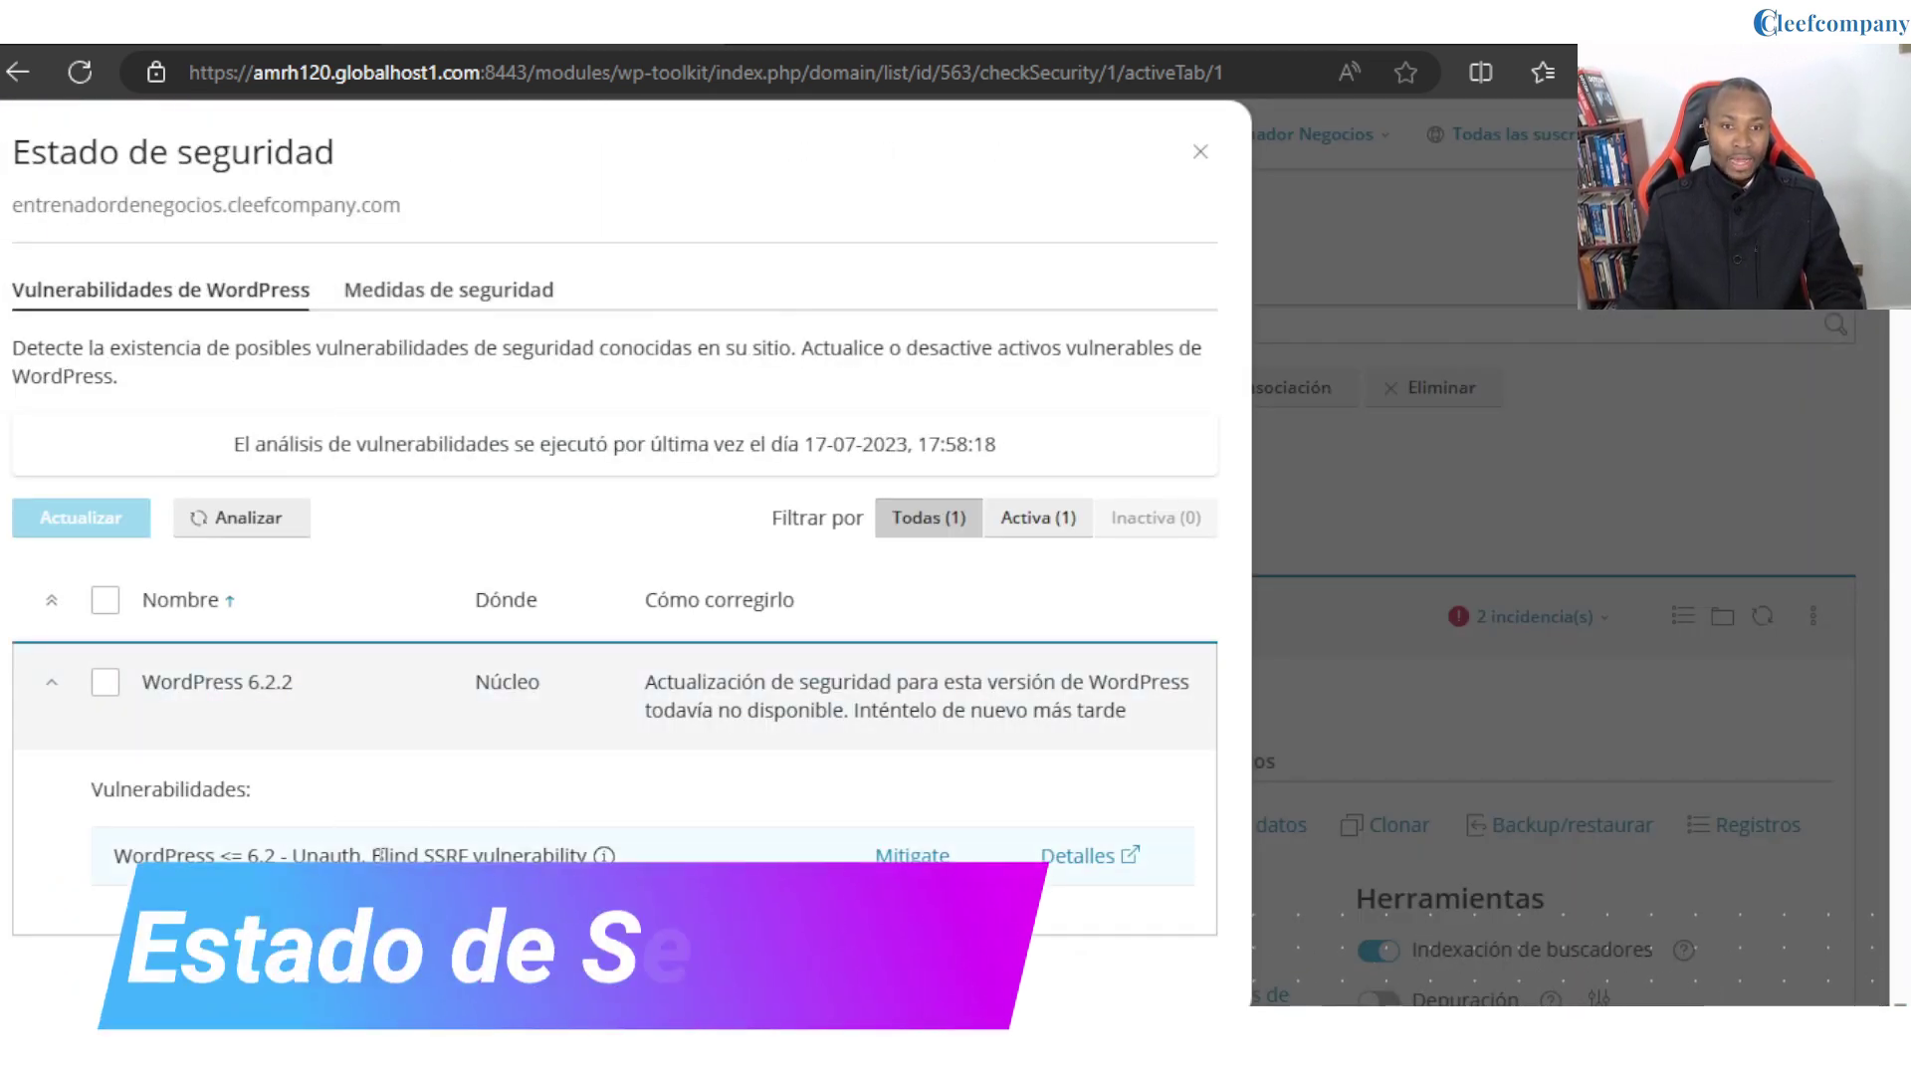
Mitigate the Blind SSRF vulnerability by blocking unauthorized xmlrpc.php access and disabling pingbacks, and rerun the vulnerability scan.
{"action": "left_click_drag", "start_coordinate": [373, 854], "coordinate": [531, 854]}
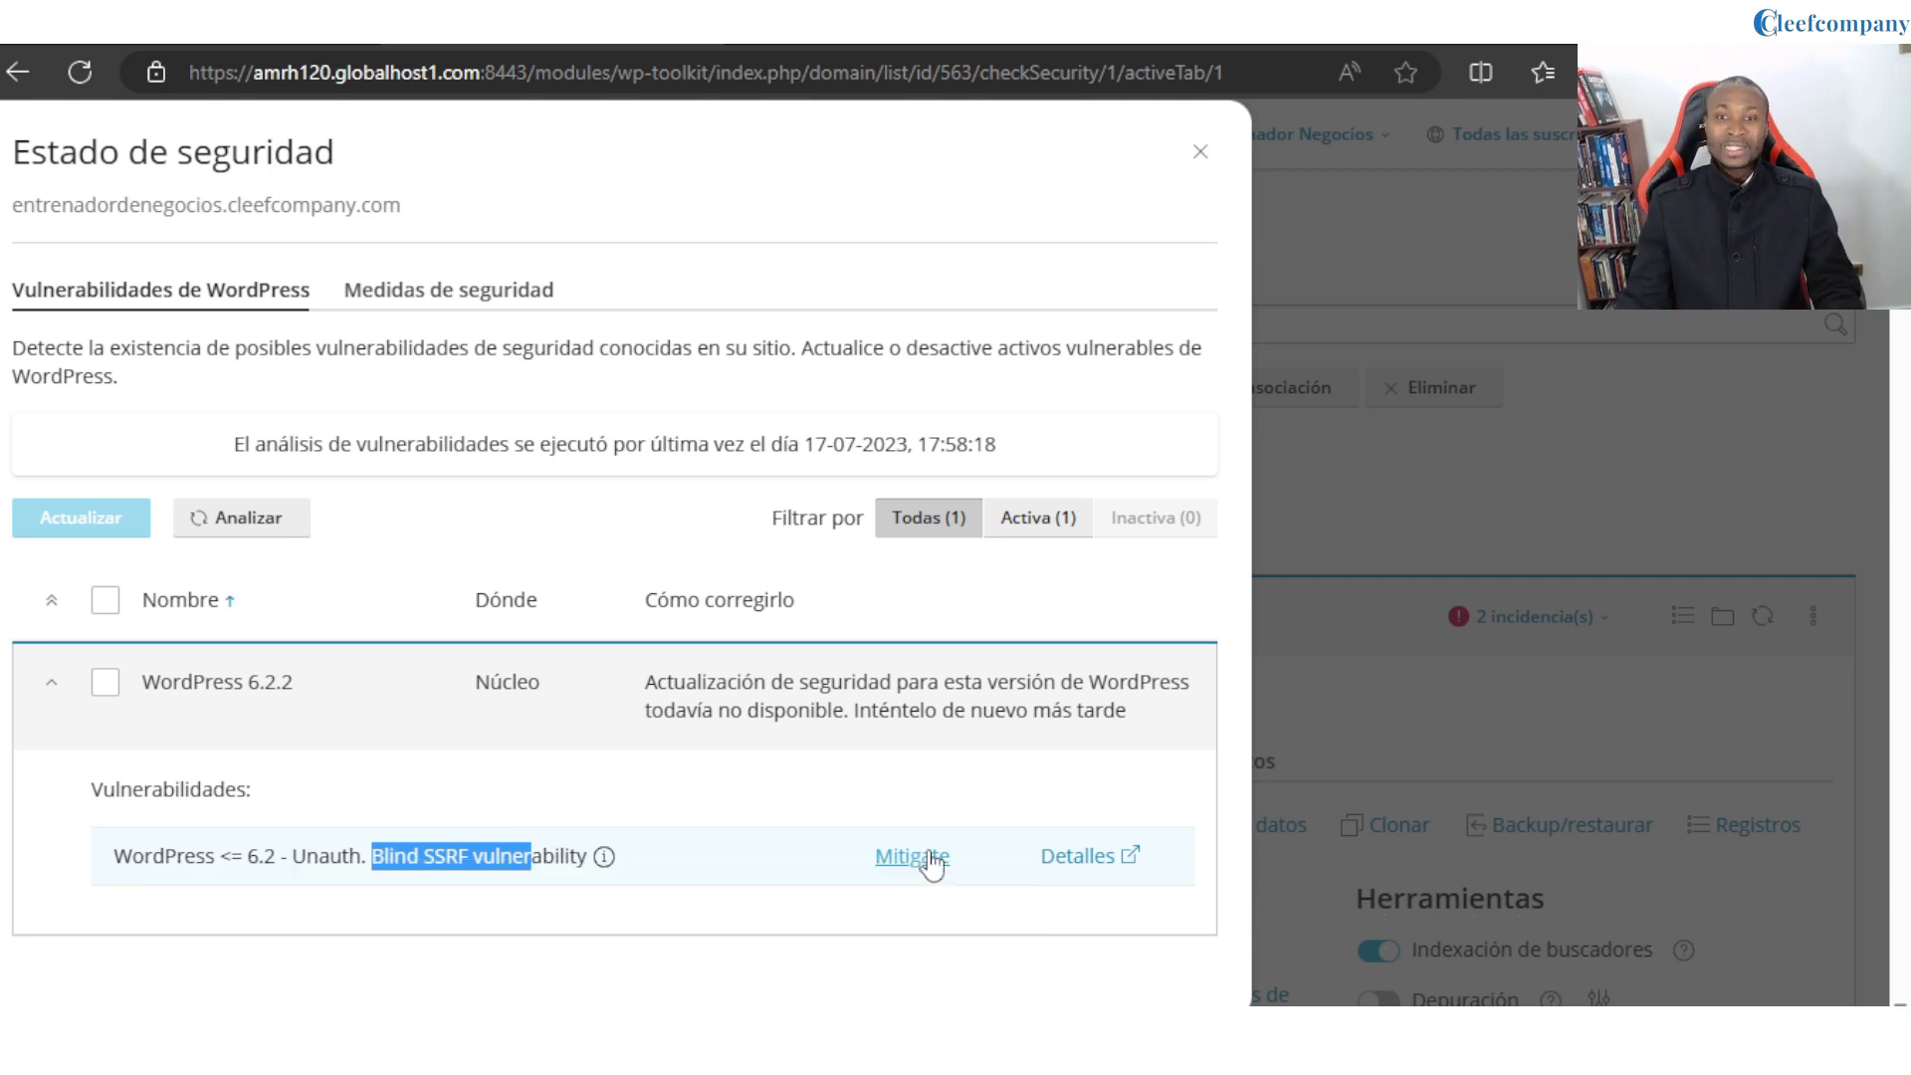
{"action": "left_click", "coordinate": [912, 857]}
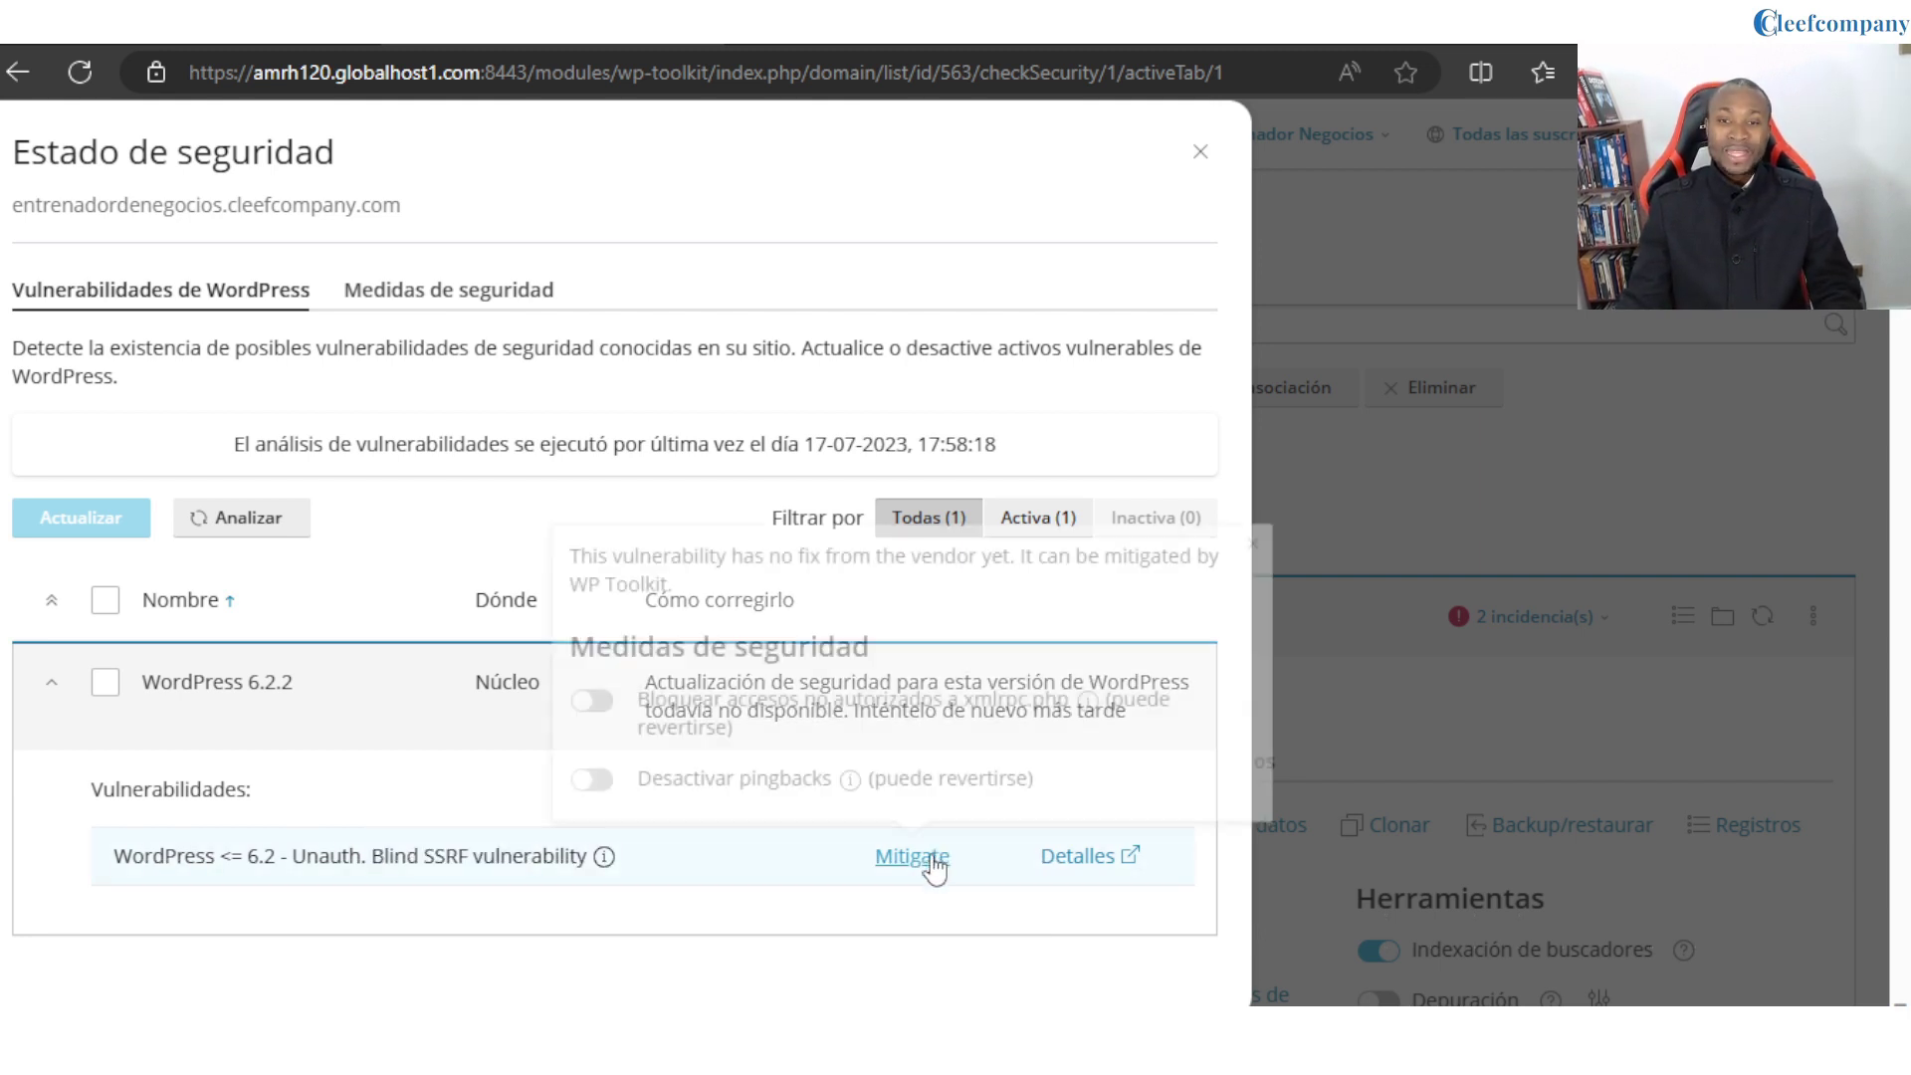
{"action": "left_click", "coordinate": [592, 701]}
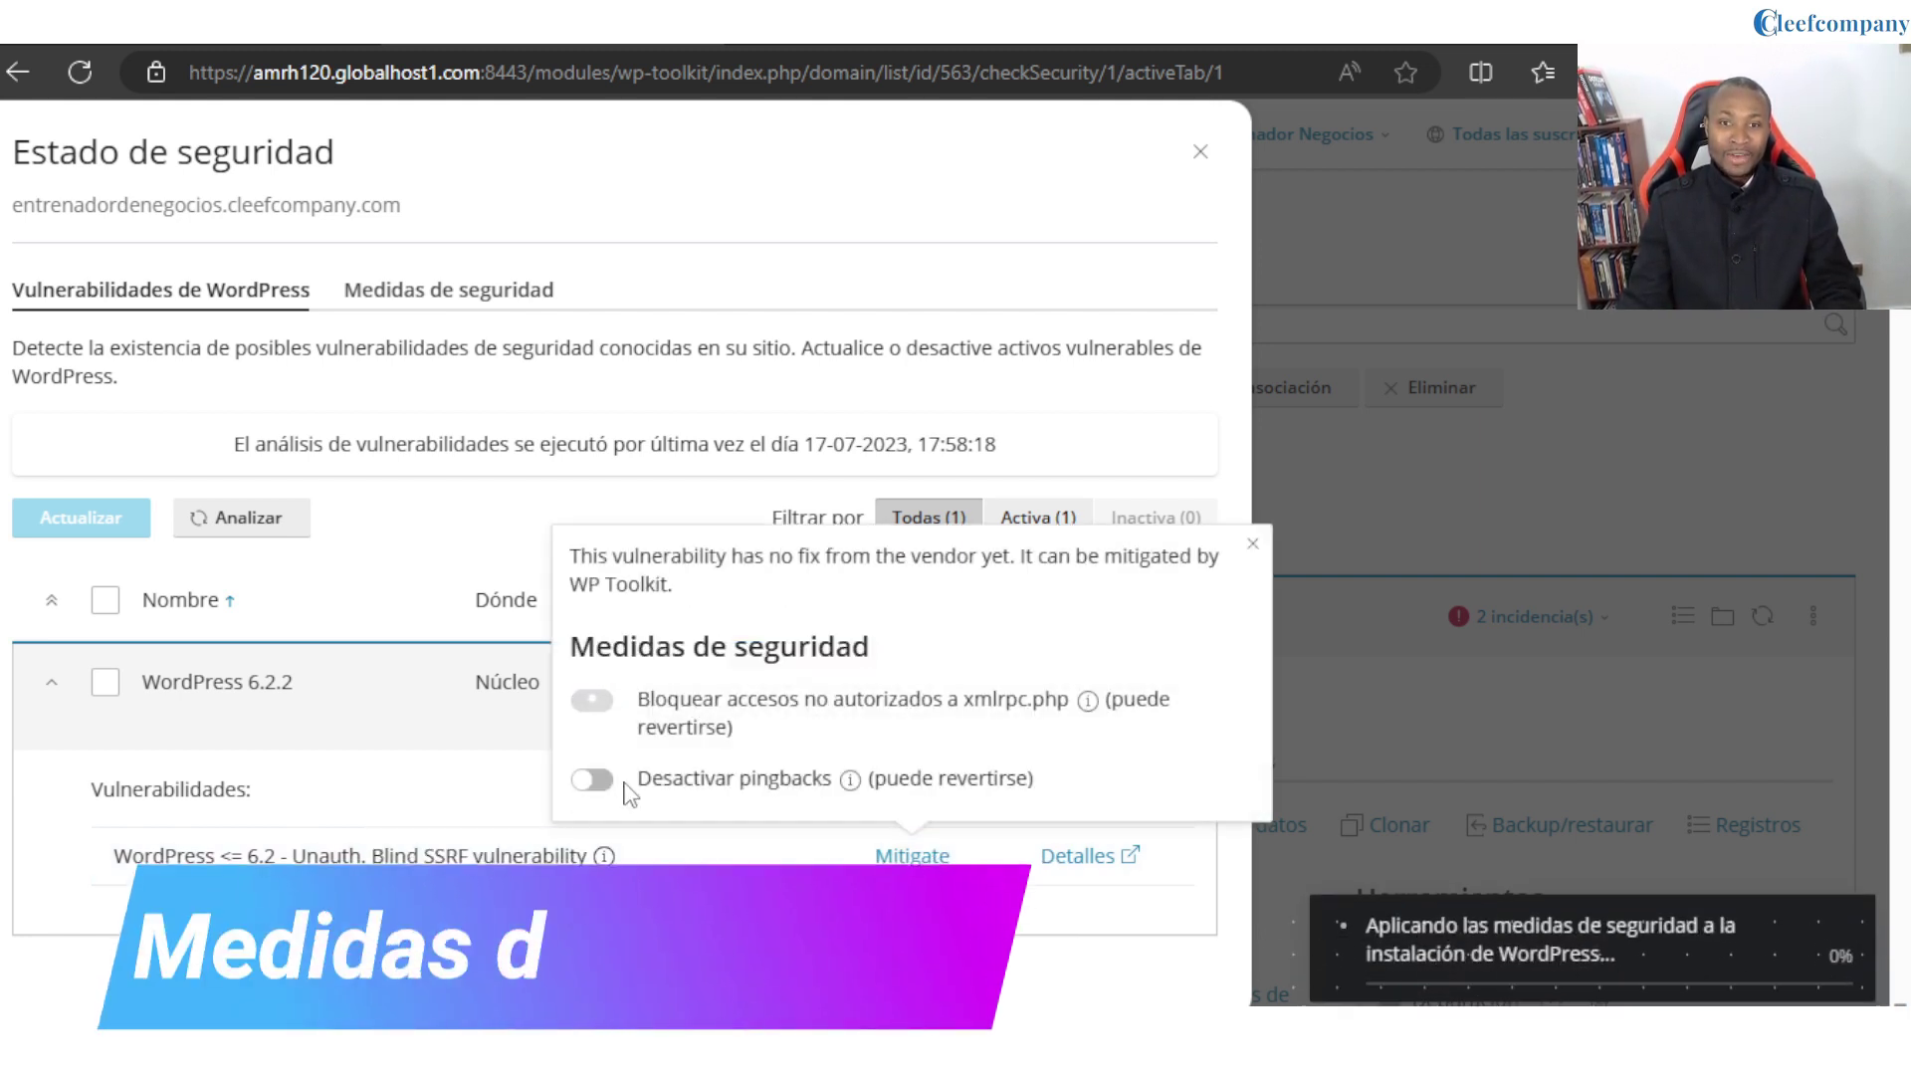
{"action": "left_click", "coordinate": [592, 779]}
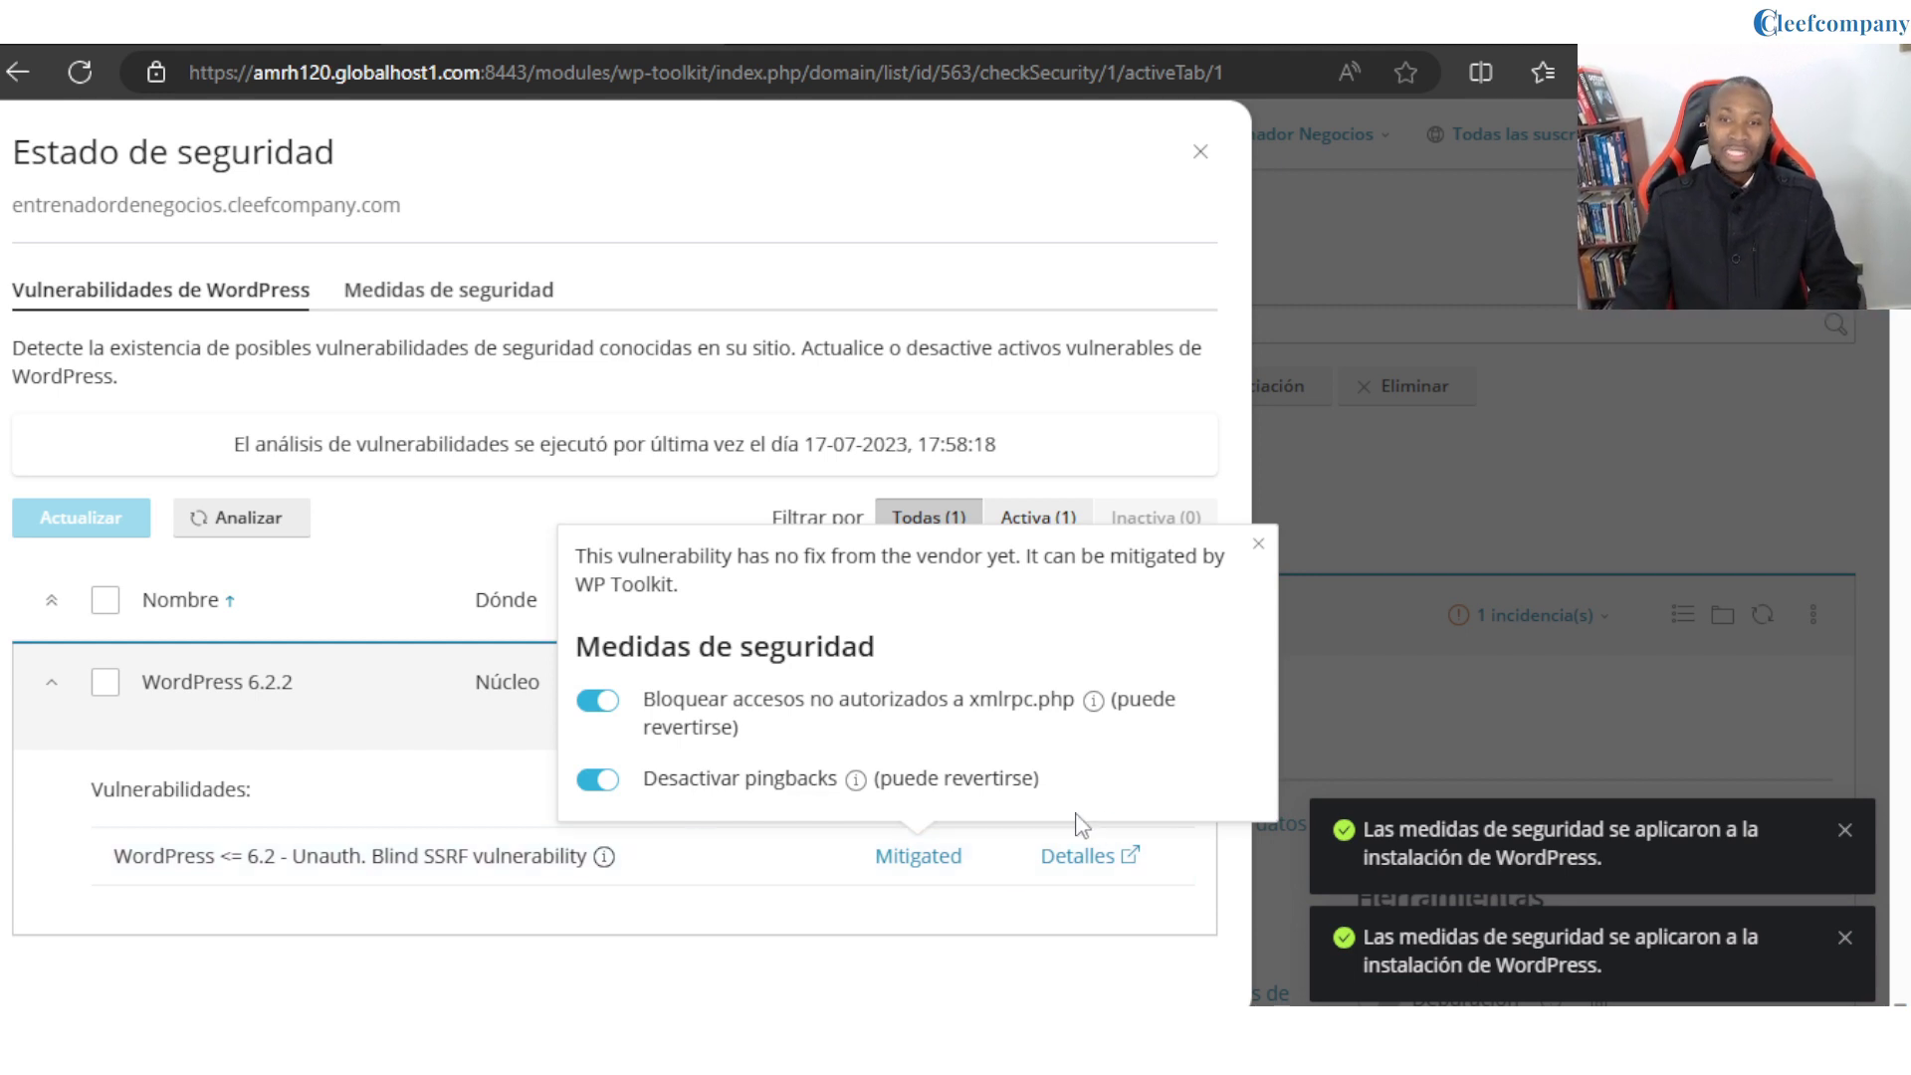
{"action": "left_click", "coordinate": [1007, 916]}
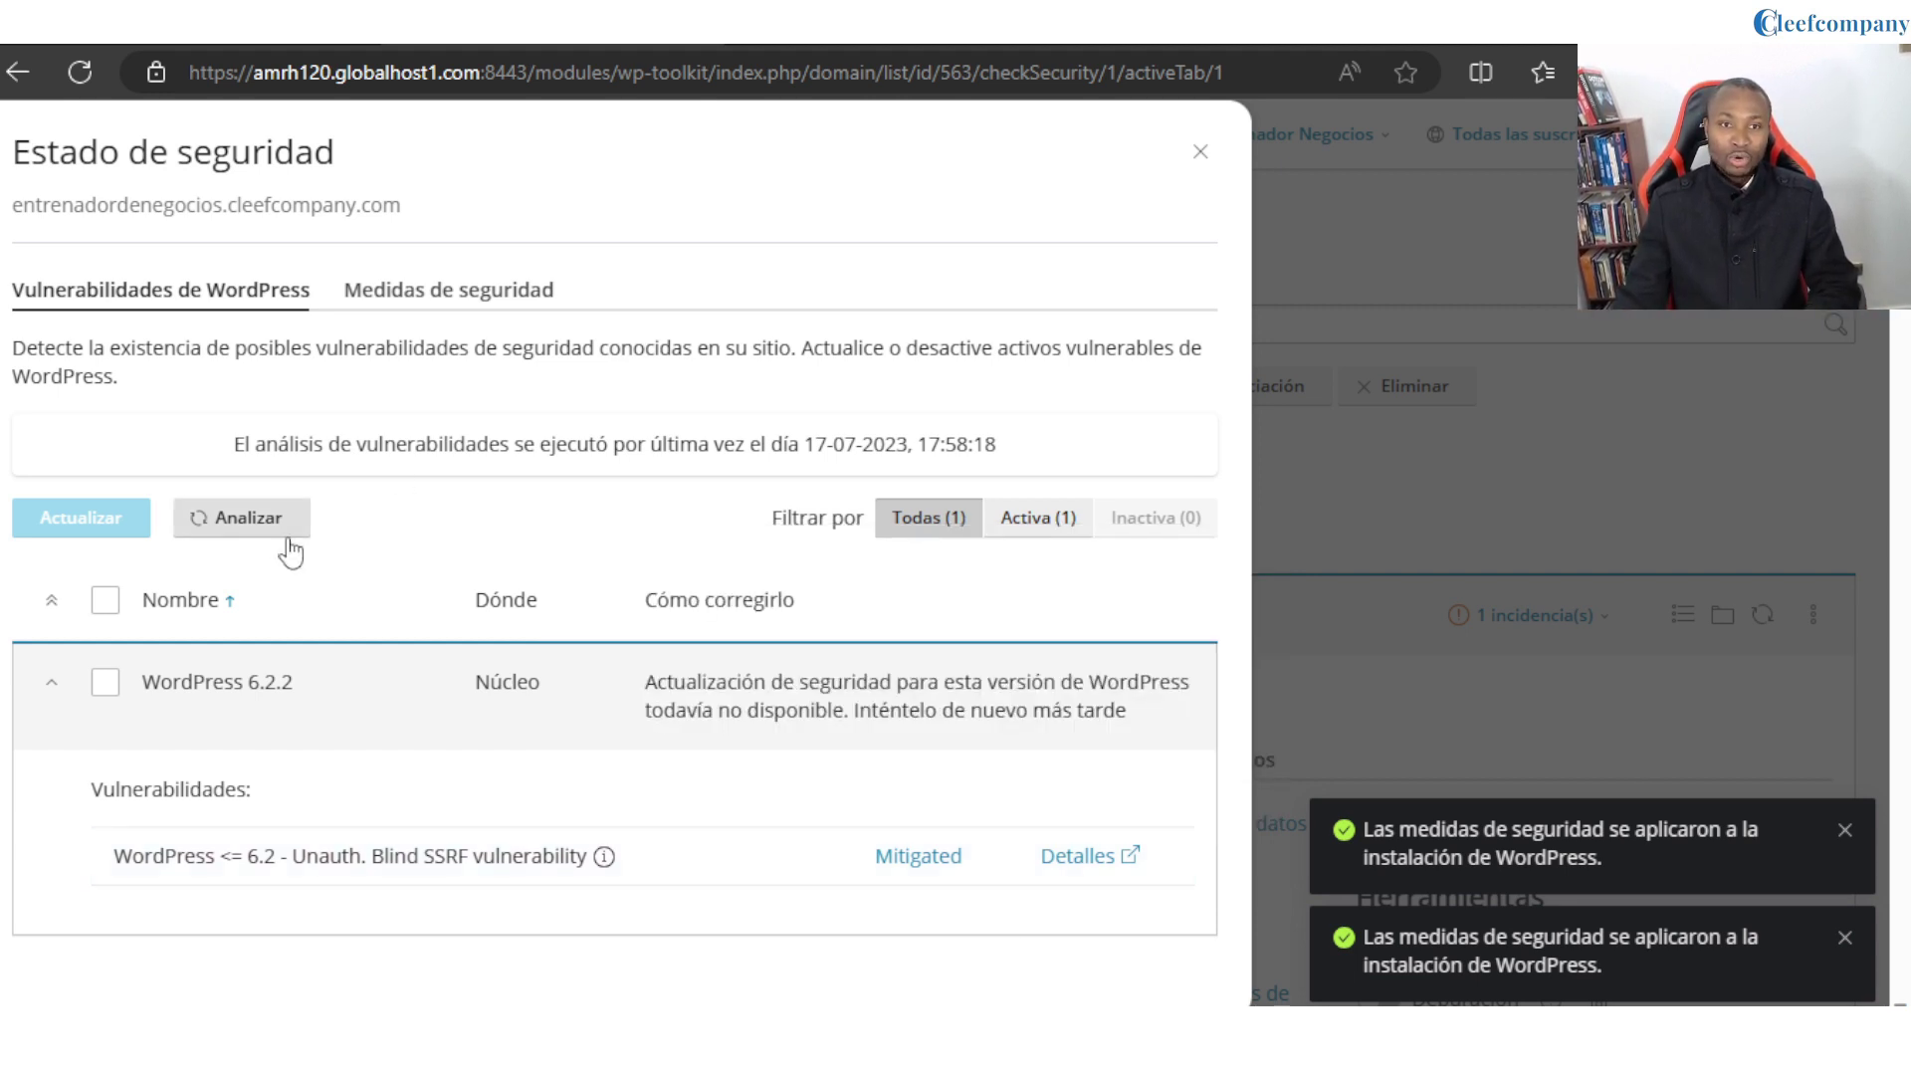
{"action": "left_click", "coordinate": [248, 518]}
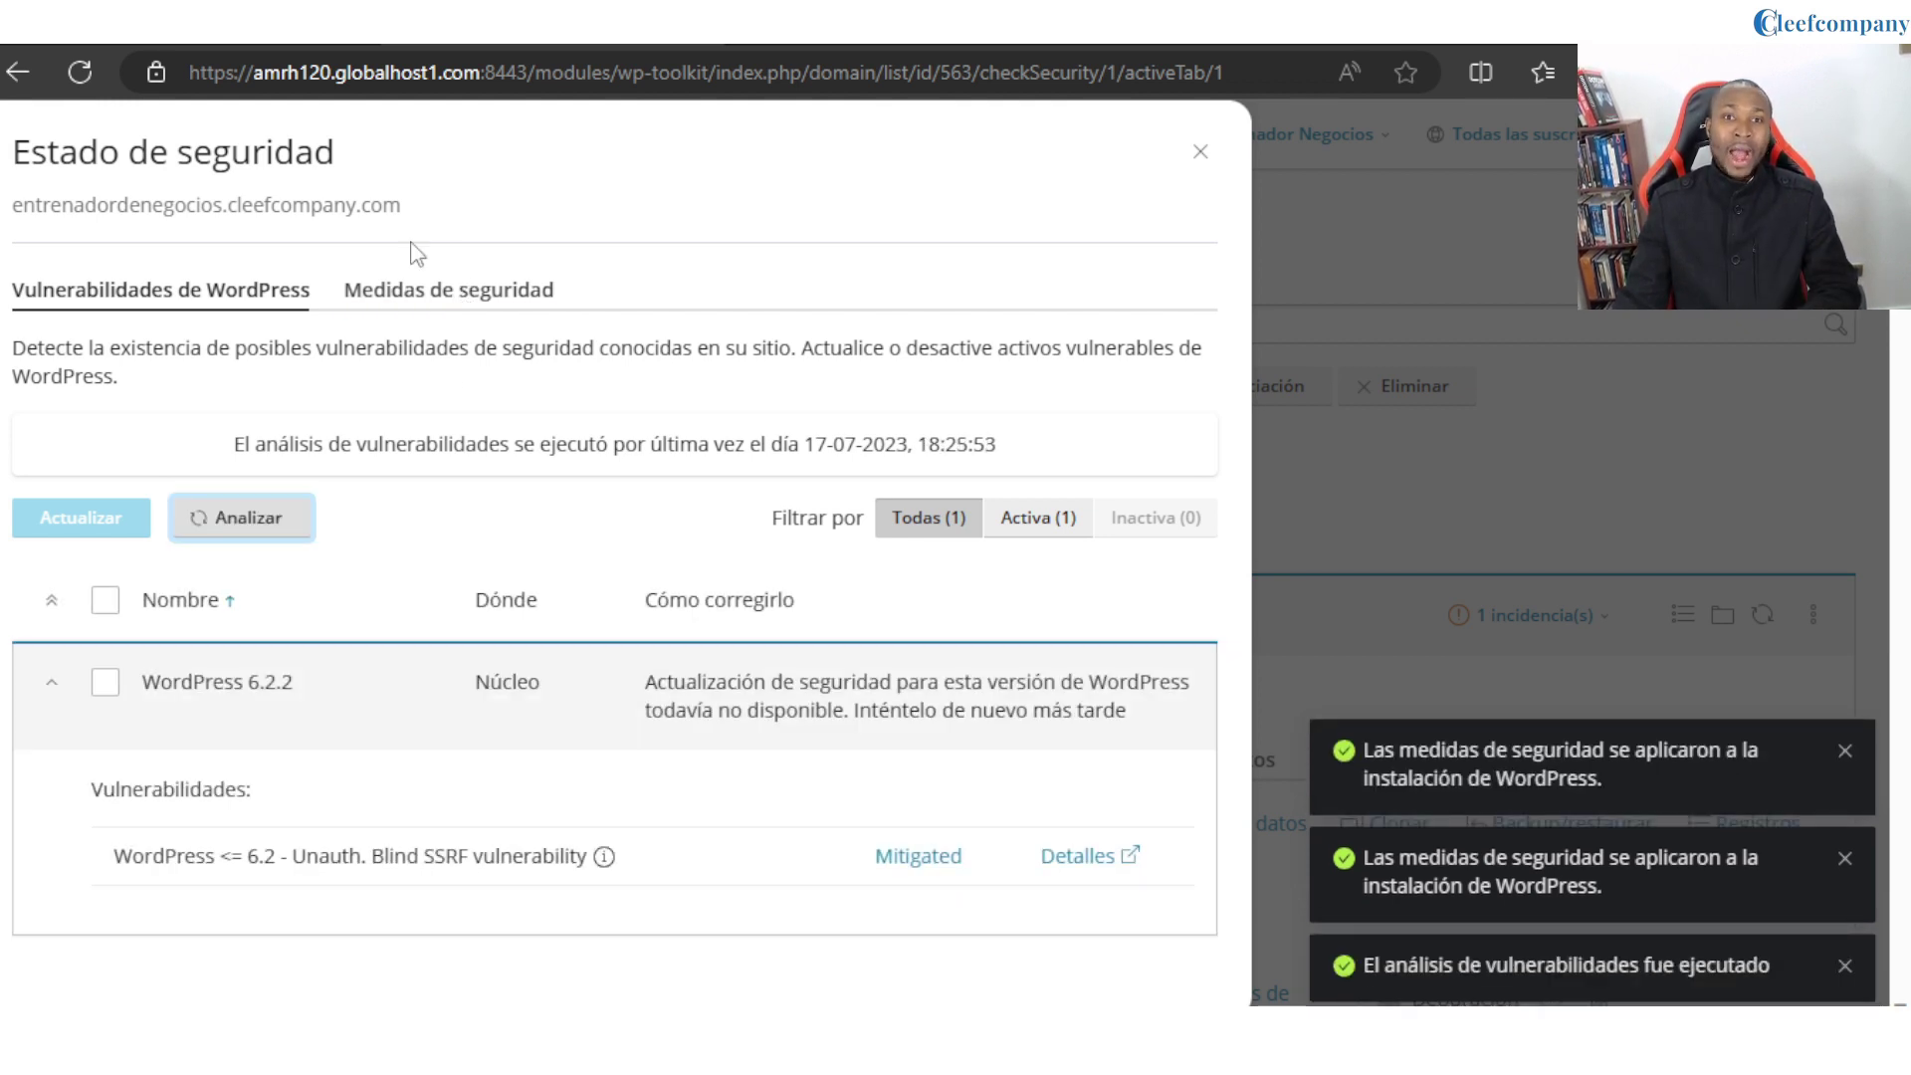
Open the WordPress security measures, review the list and select all of them.
{"action": "left_click", "coordinate": [486, 315]}
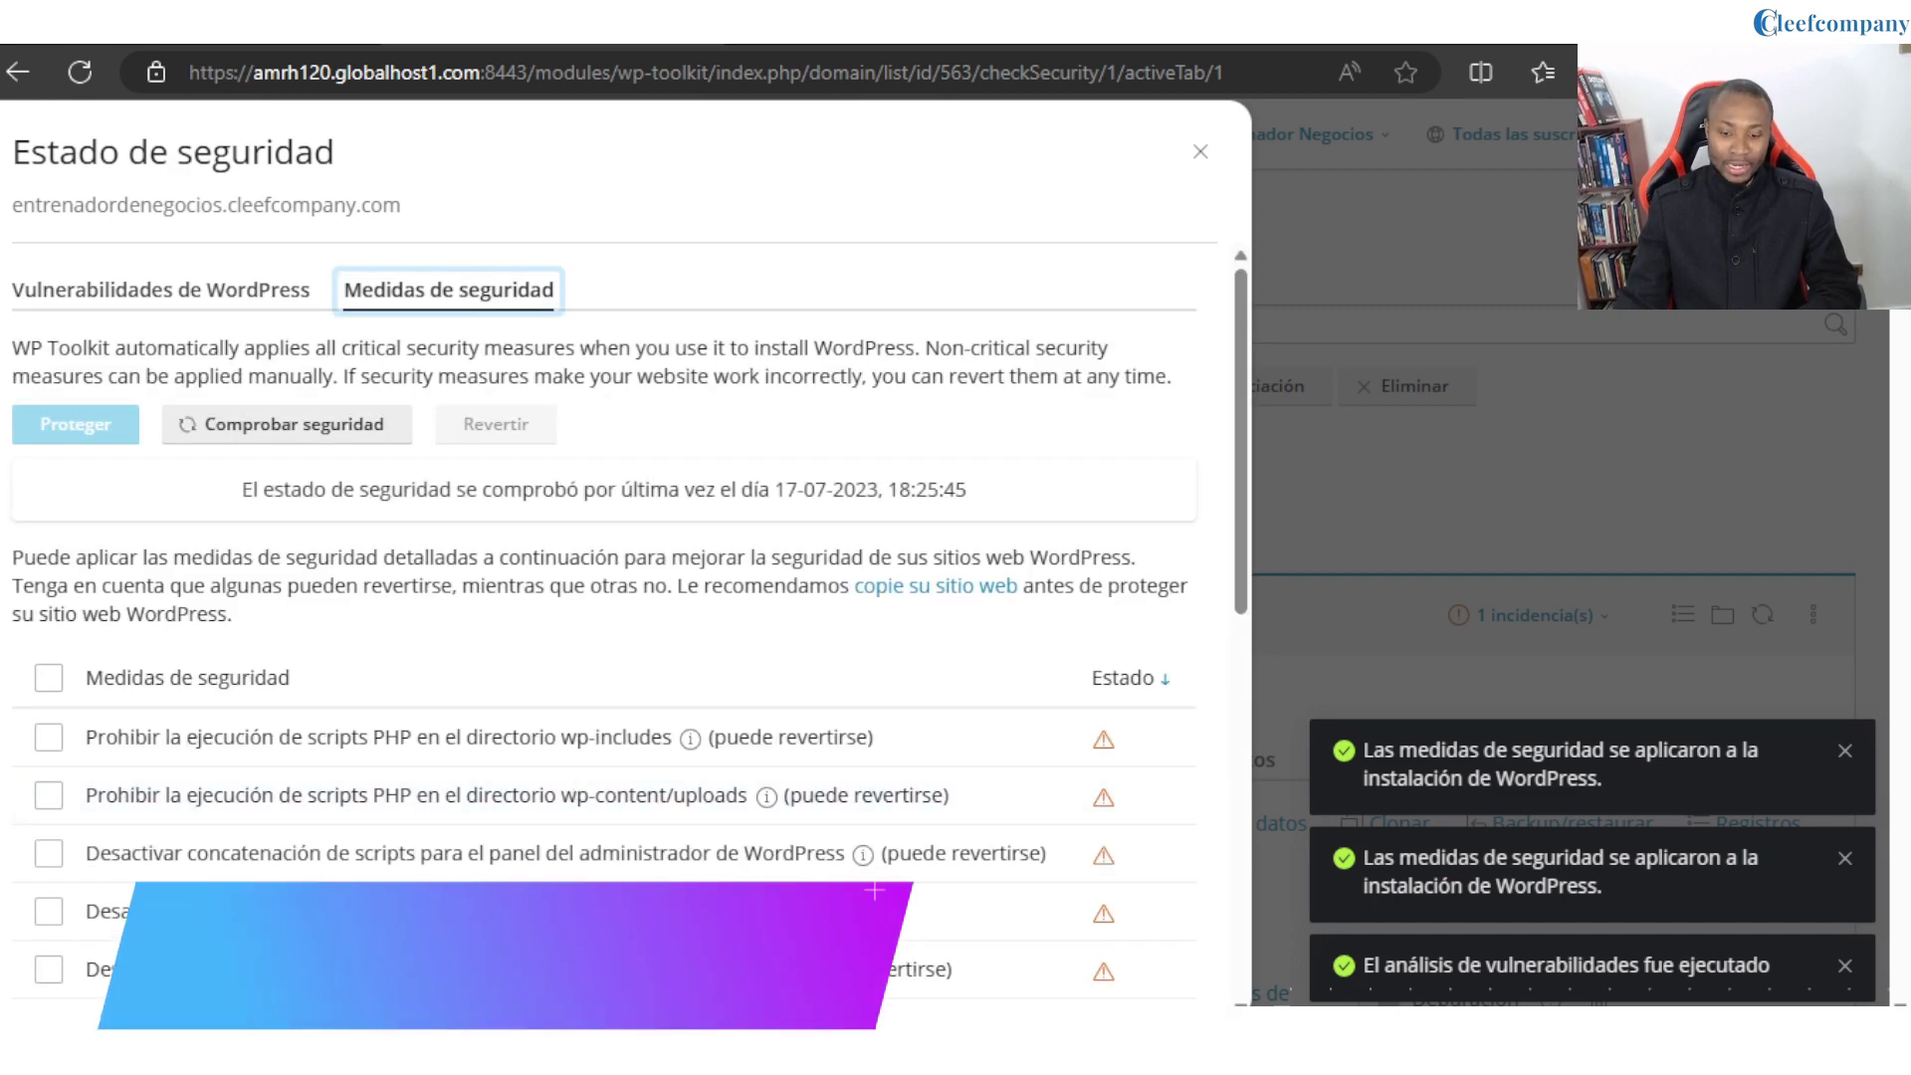
{"action": "scroll", "coordinate": [1204, 461], "scroll_direction": "down", "scroll_amount": 6}
{"action": "scroll", "coordinate": [1100, 563], "scroll_direction": "up", "scroll_amount": 2}
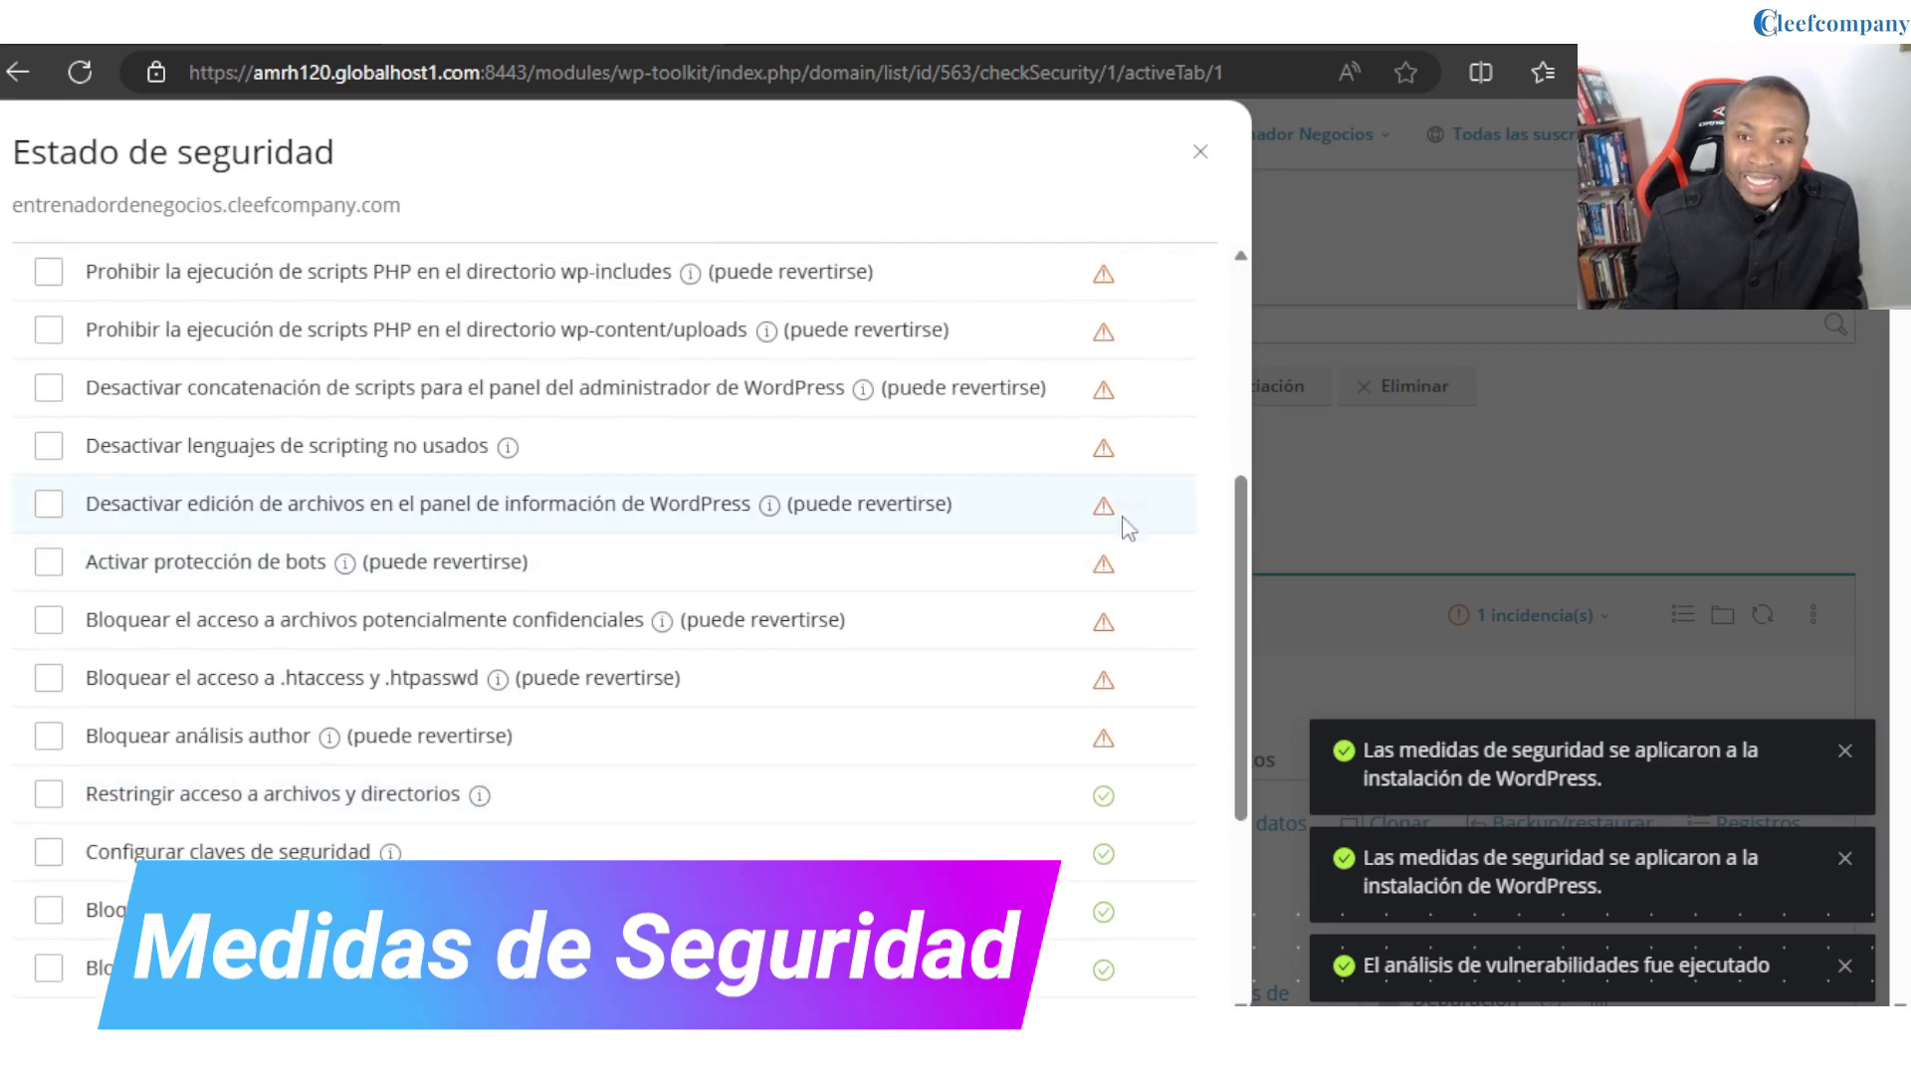
{"action": "scroll", "coordinate": [1127, 527], "scroll_direction": "up", "scroll_amount": 3}
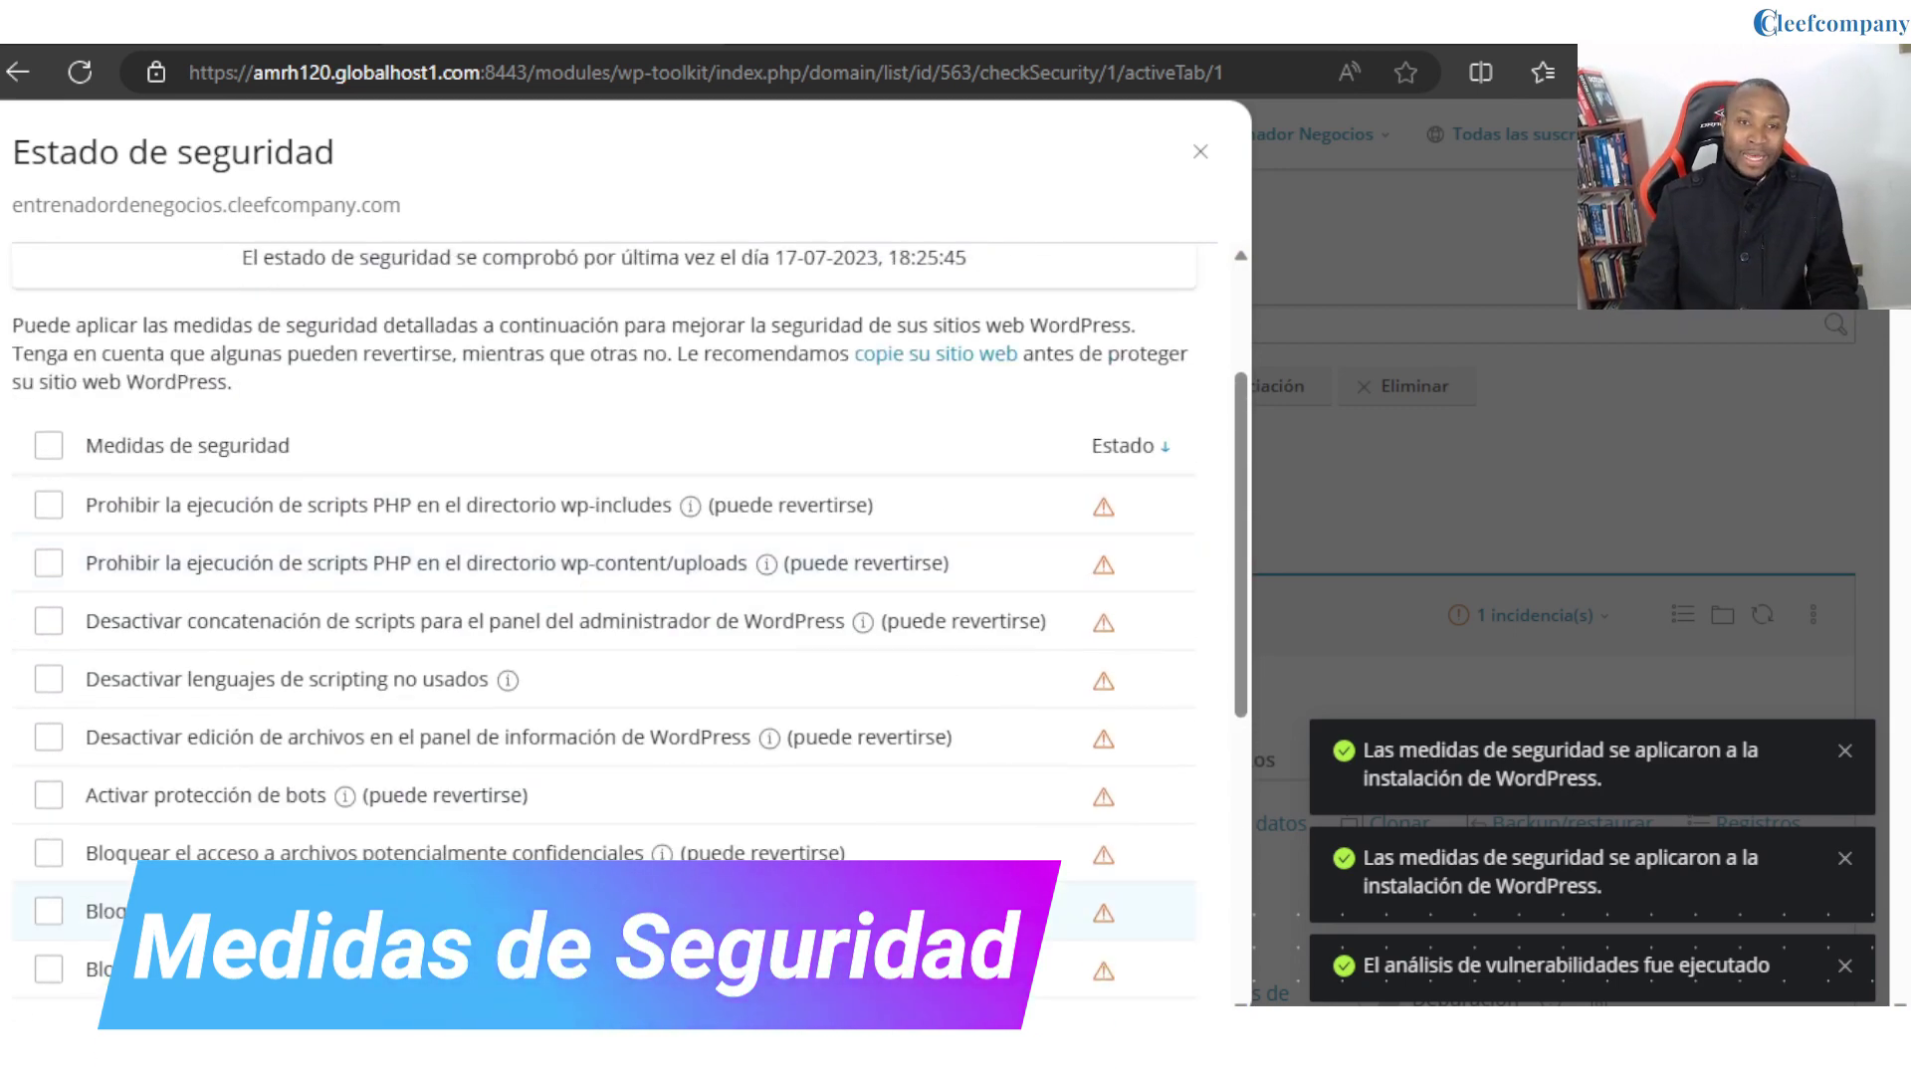
{"action": "scroll", "coordinate": [973, 821], "scroll_direction": "down", "scroll_amount": 2}
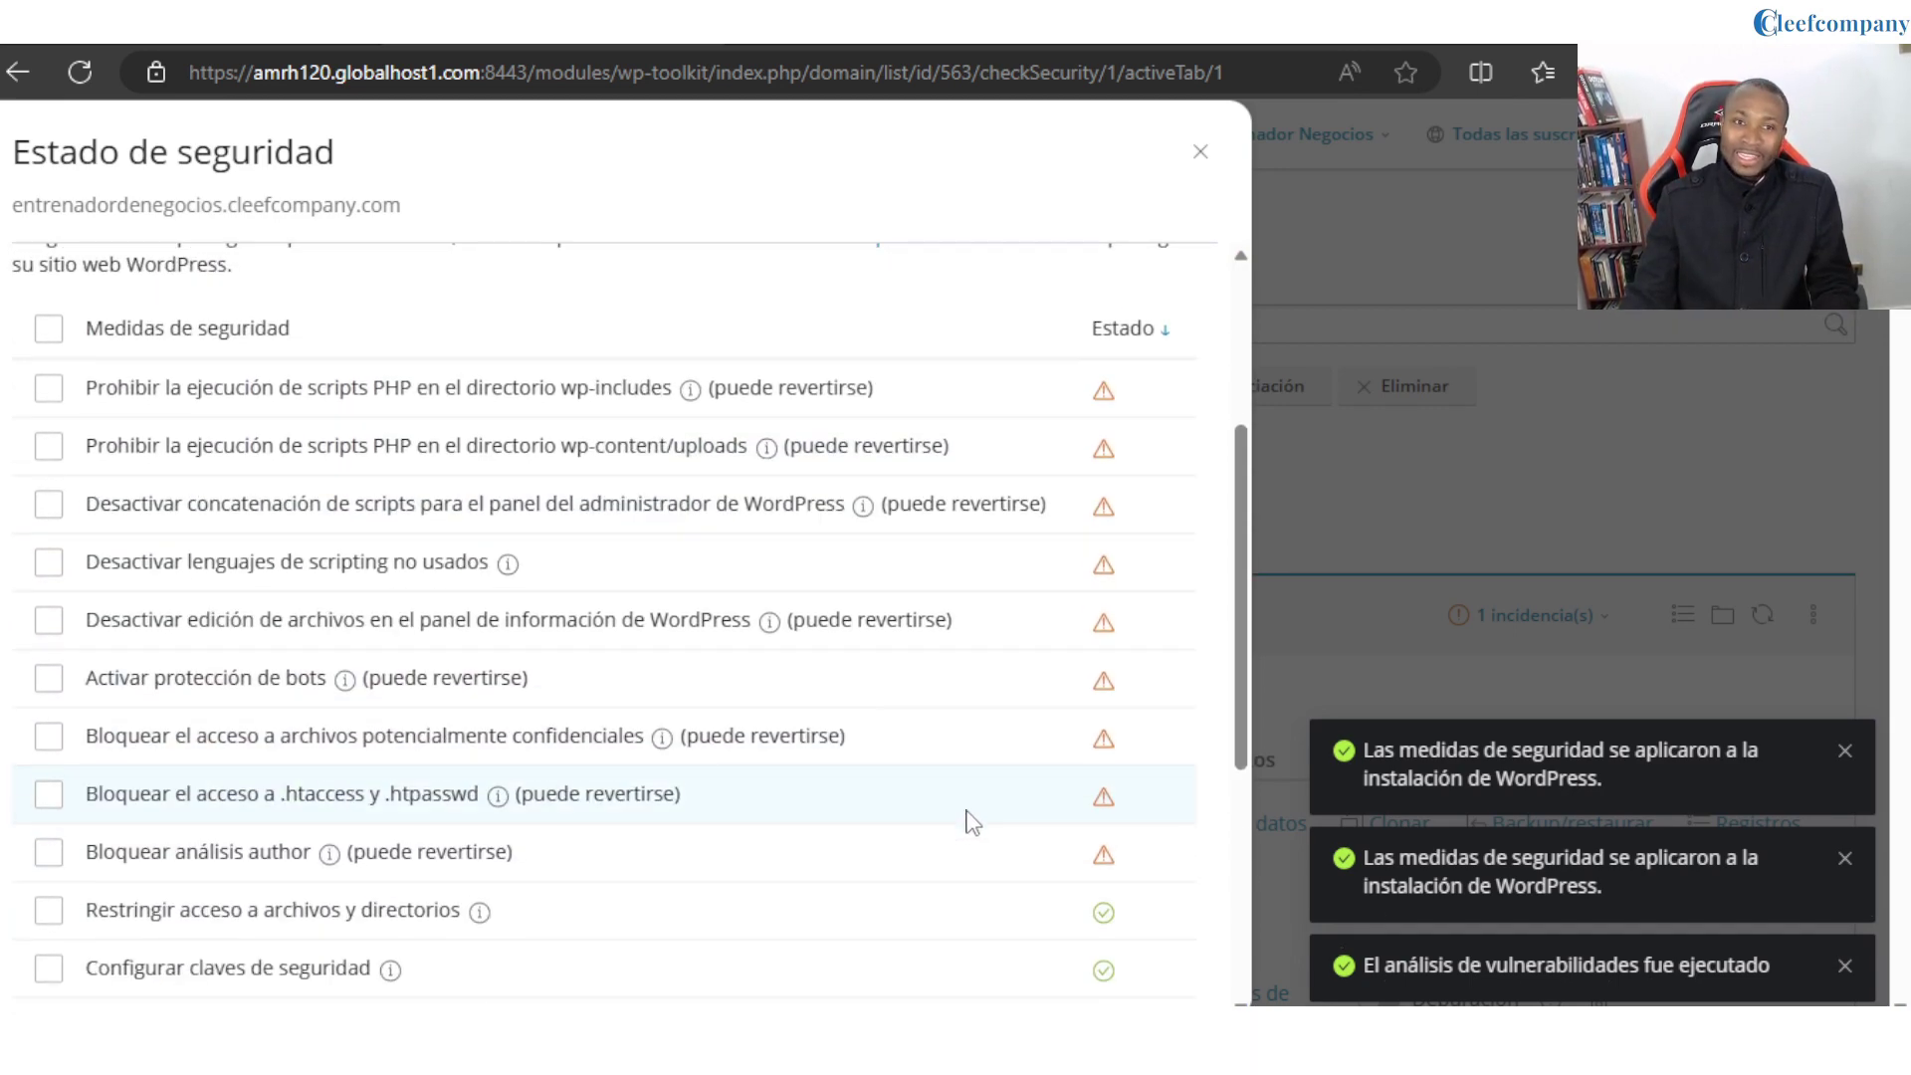
{"action": "left_click", "coordinate": [49, 328]}
{"action": "scroll", "coordinate": [825, 587], "scroll_direction": "down", "scroll_amount": 5}
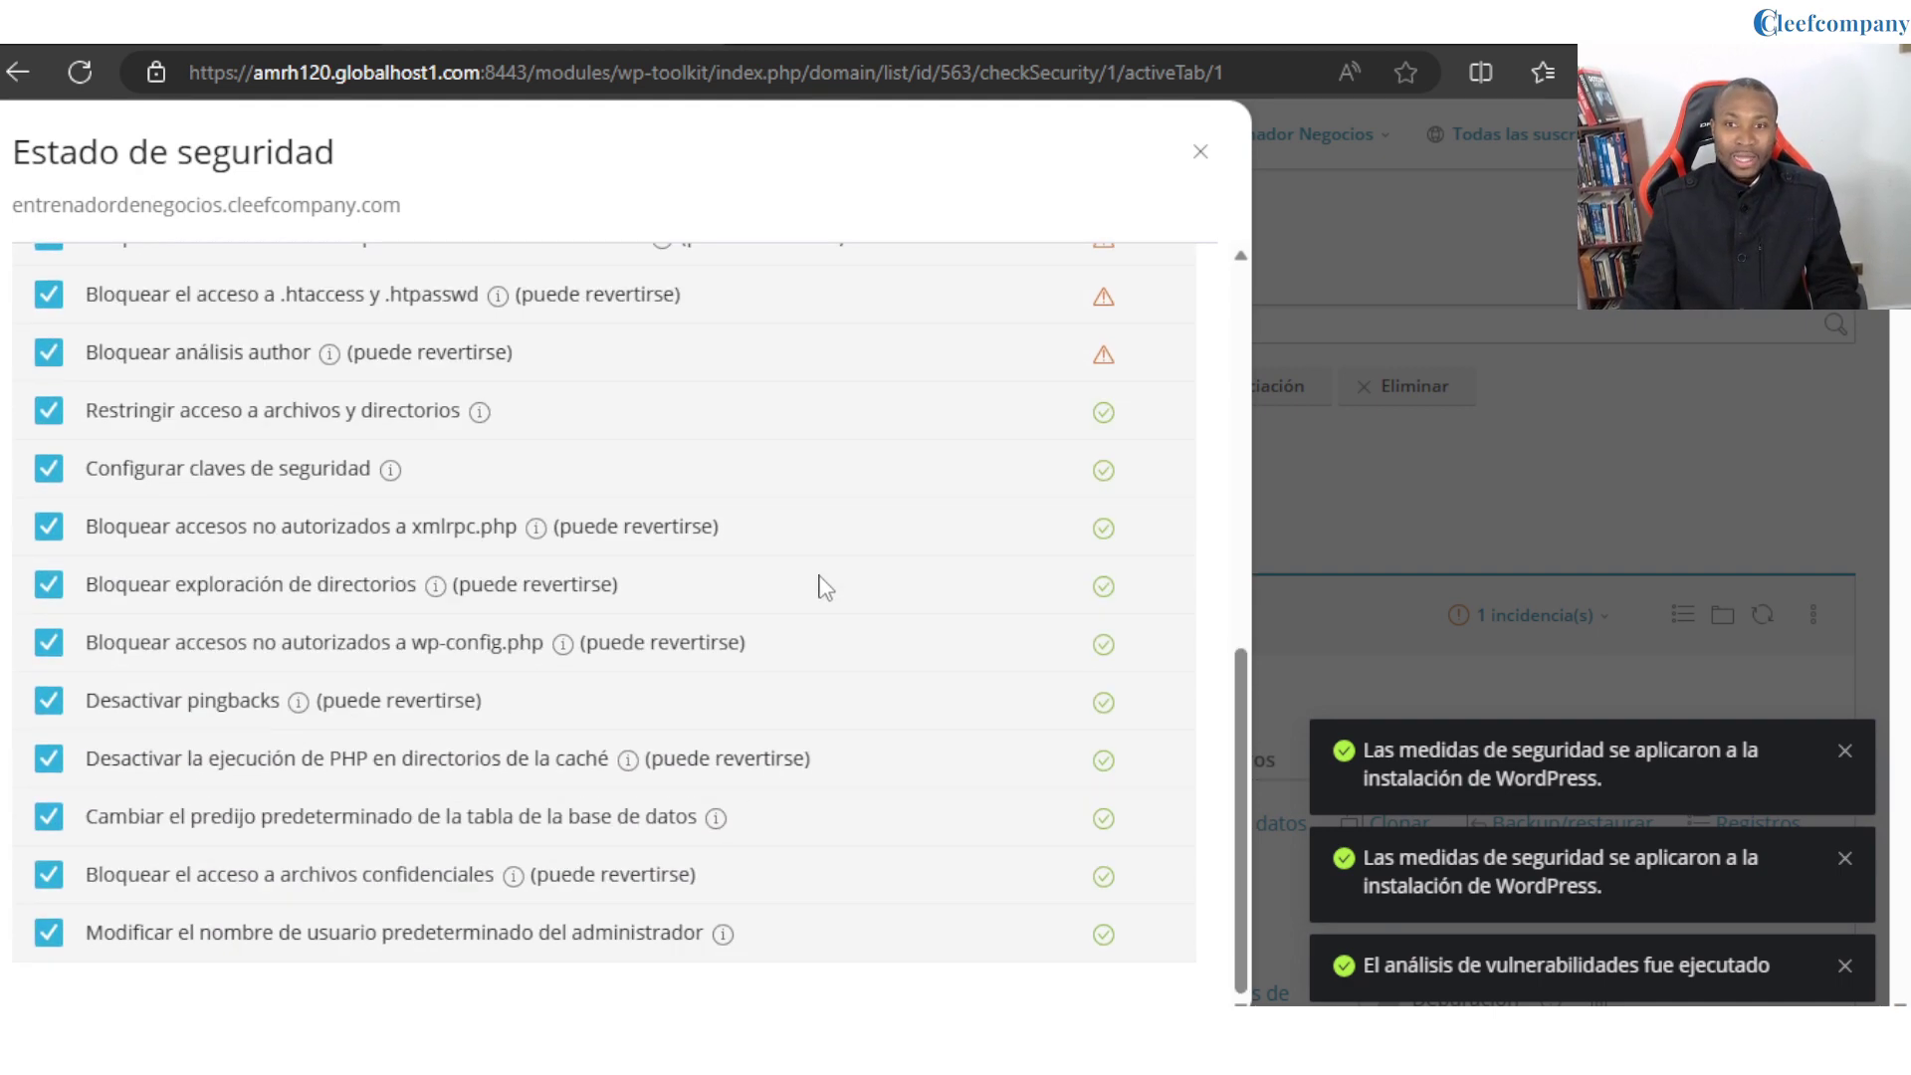
Deselect the already applied security measures, from restricting access to files and directories through blocking access to confidential files.
{"action": "left_click", "coordinate": [48, 411]}
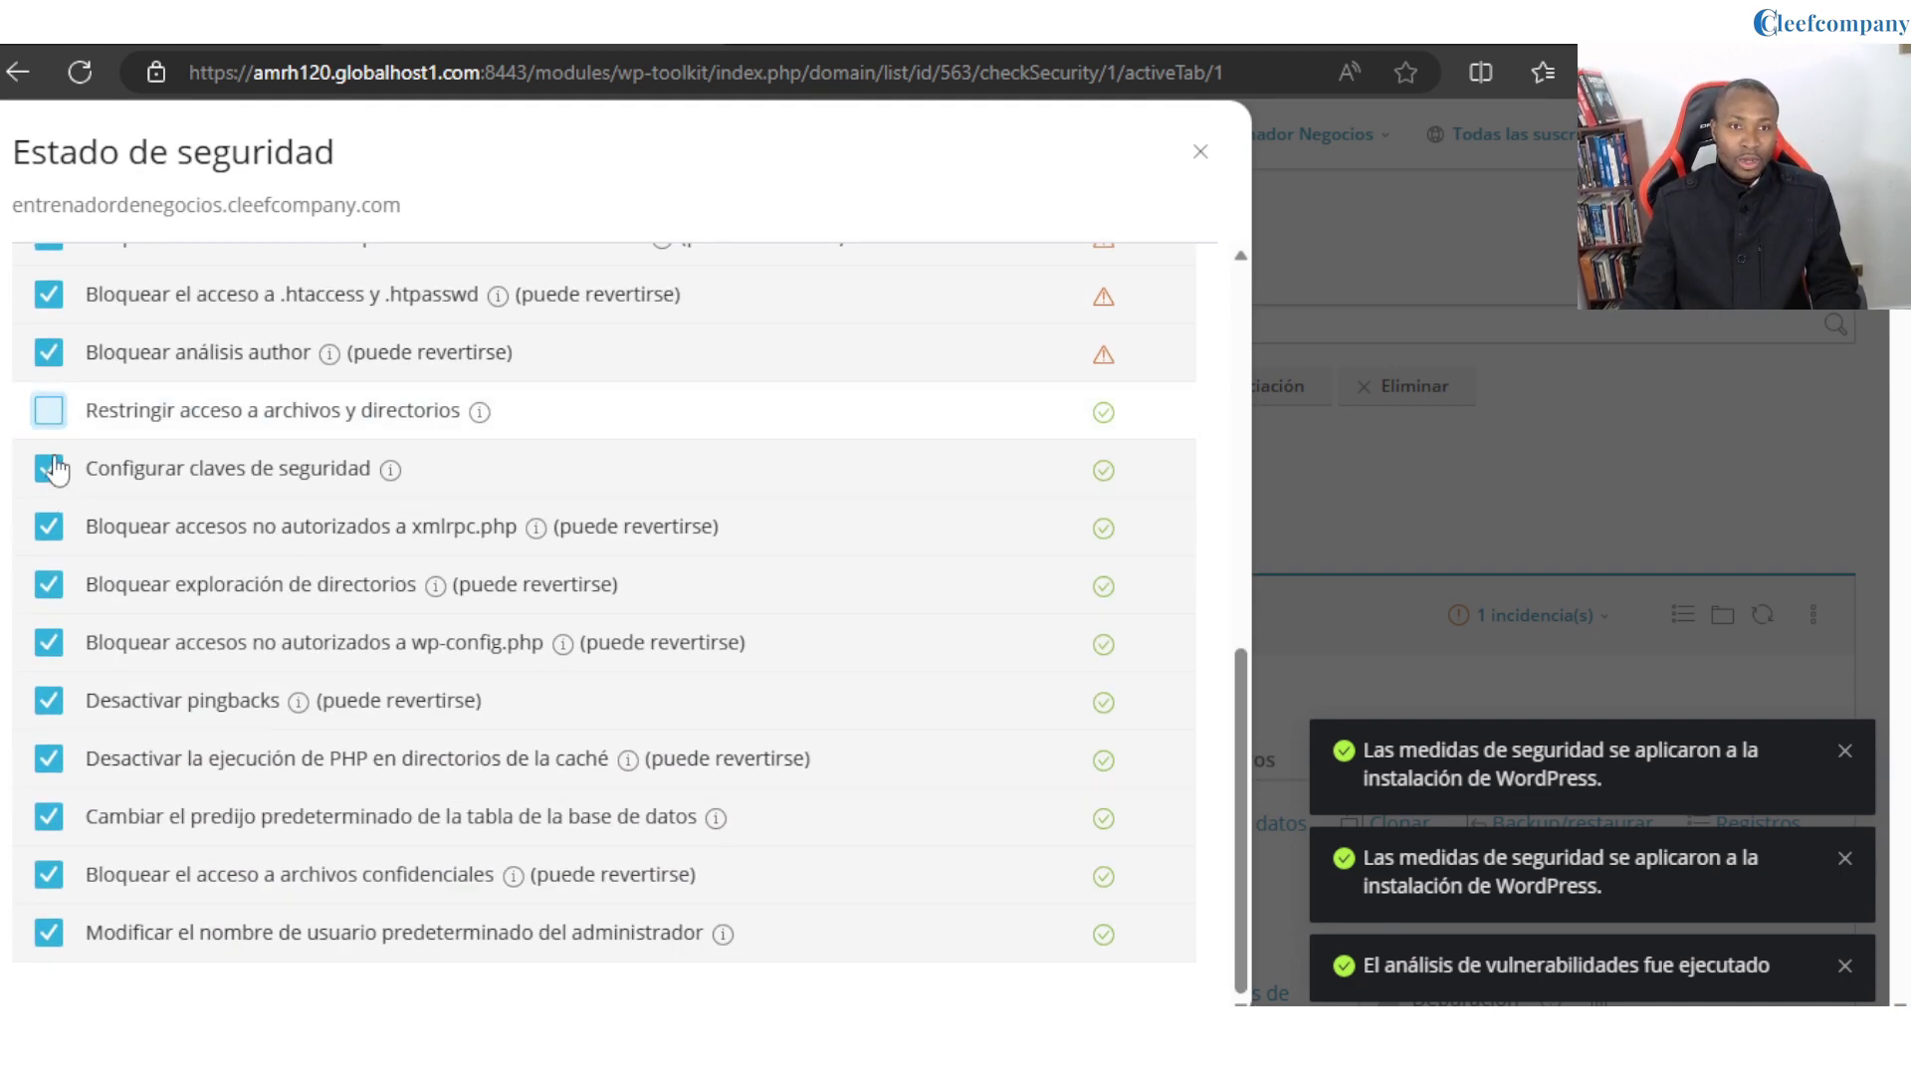
{"action": "left_click", "coordinate": [49, 468]}
{"action": "left_click", "coordinate": [49, 525]}
{"action": "left_click", "coordinate": [48, 584]}
{"action": "left_click", "coordinate": [49, 642]}
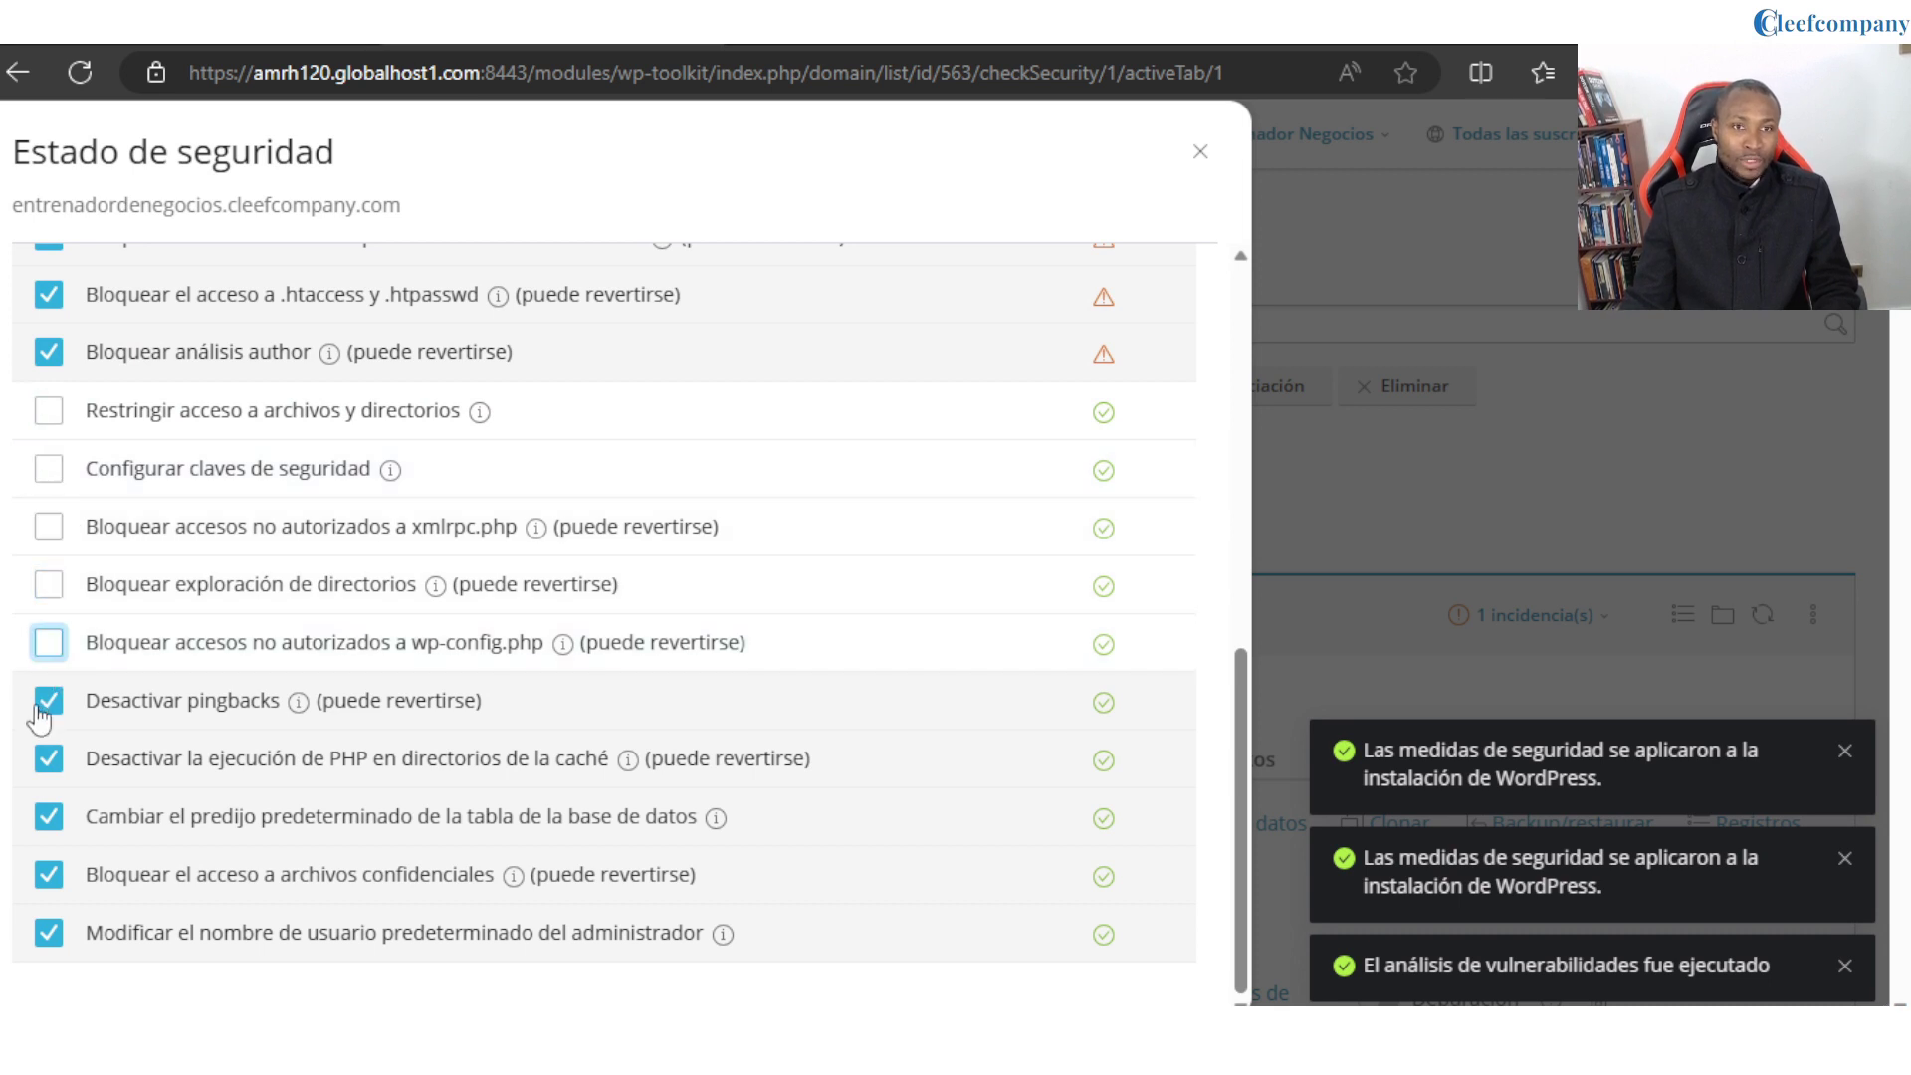
{"action": "left_click", "coordinate": [49, 699]}
{"action": "left_click", "coordinate": [49, 758]}
{"action": "left_click", "coordinate": [48, 817]}
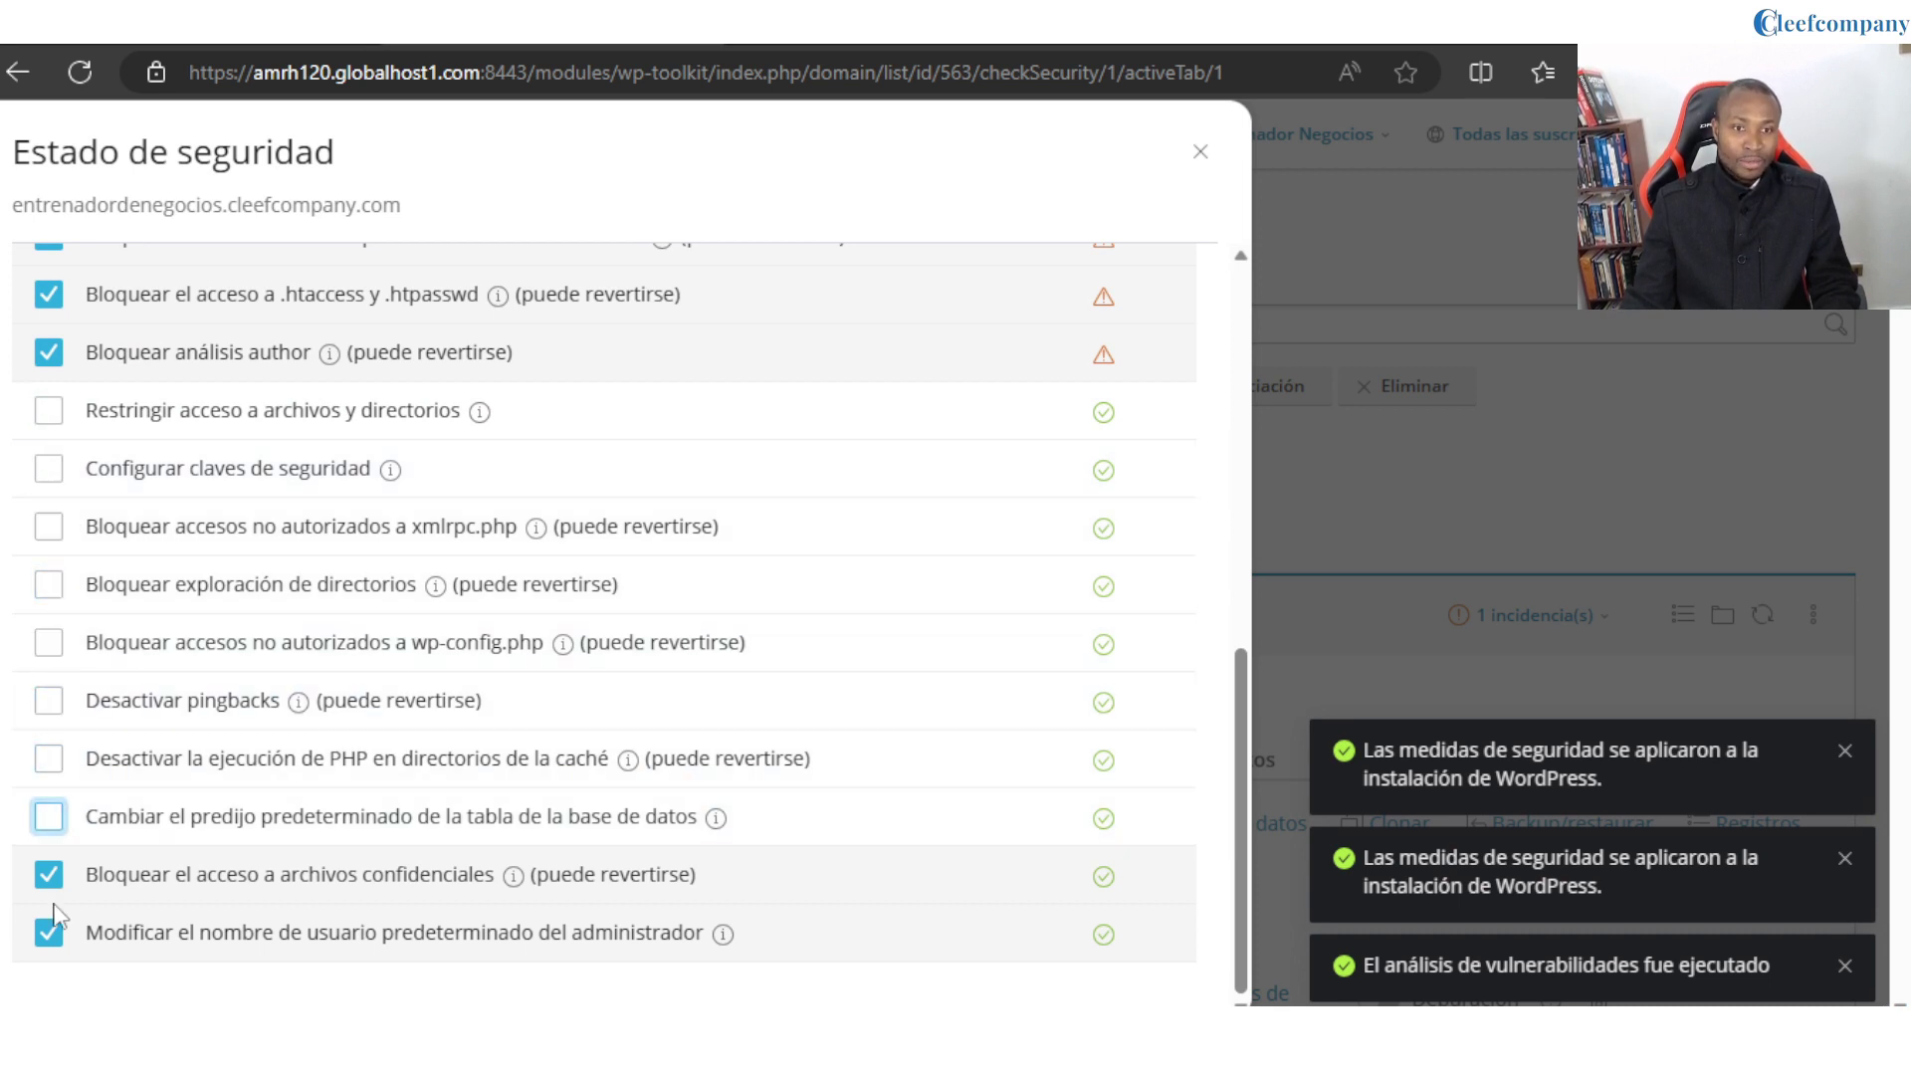
{"action": "left_click", "coordinate": [48, 874]}
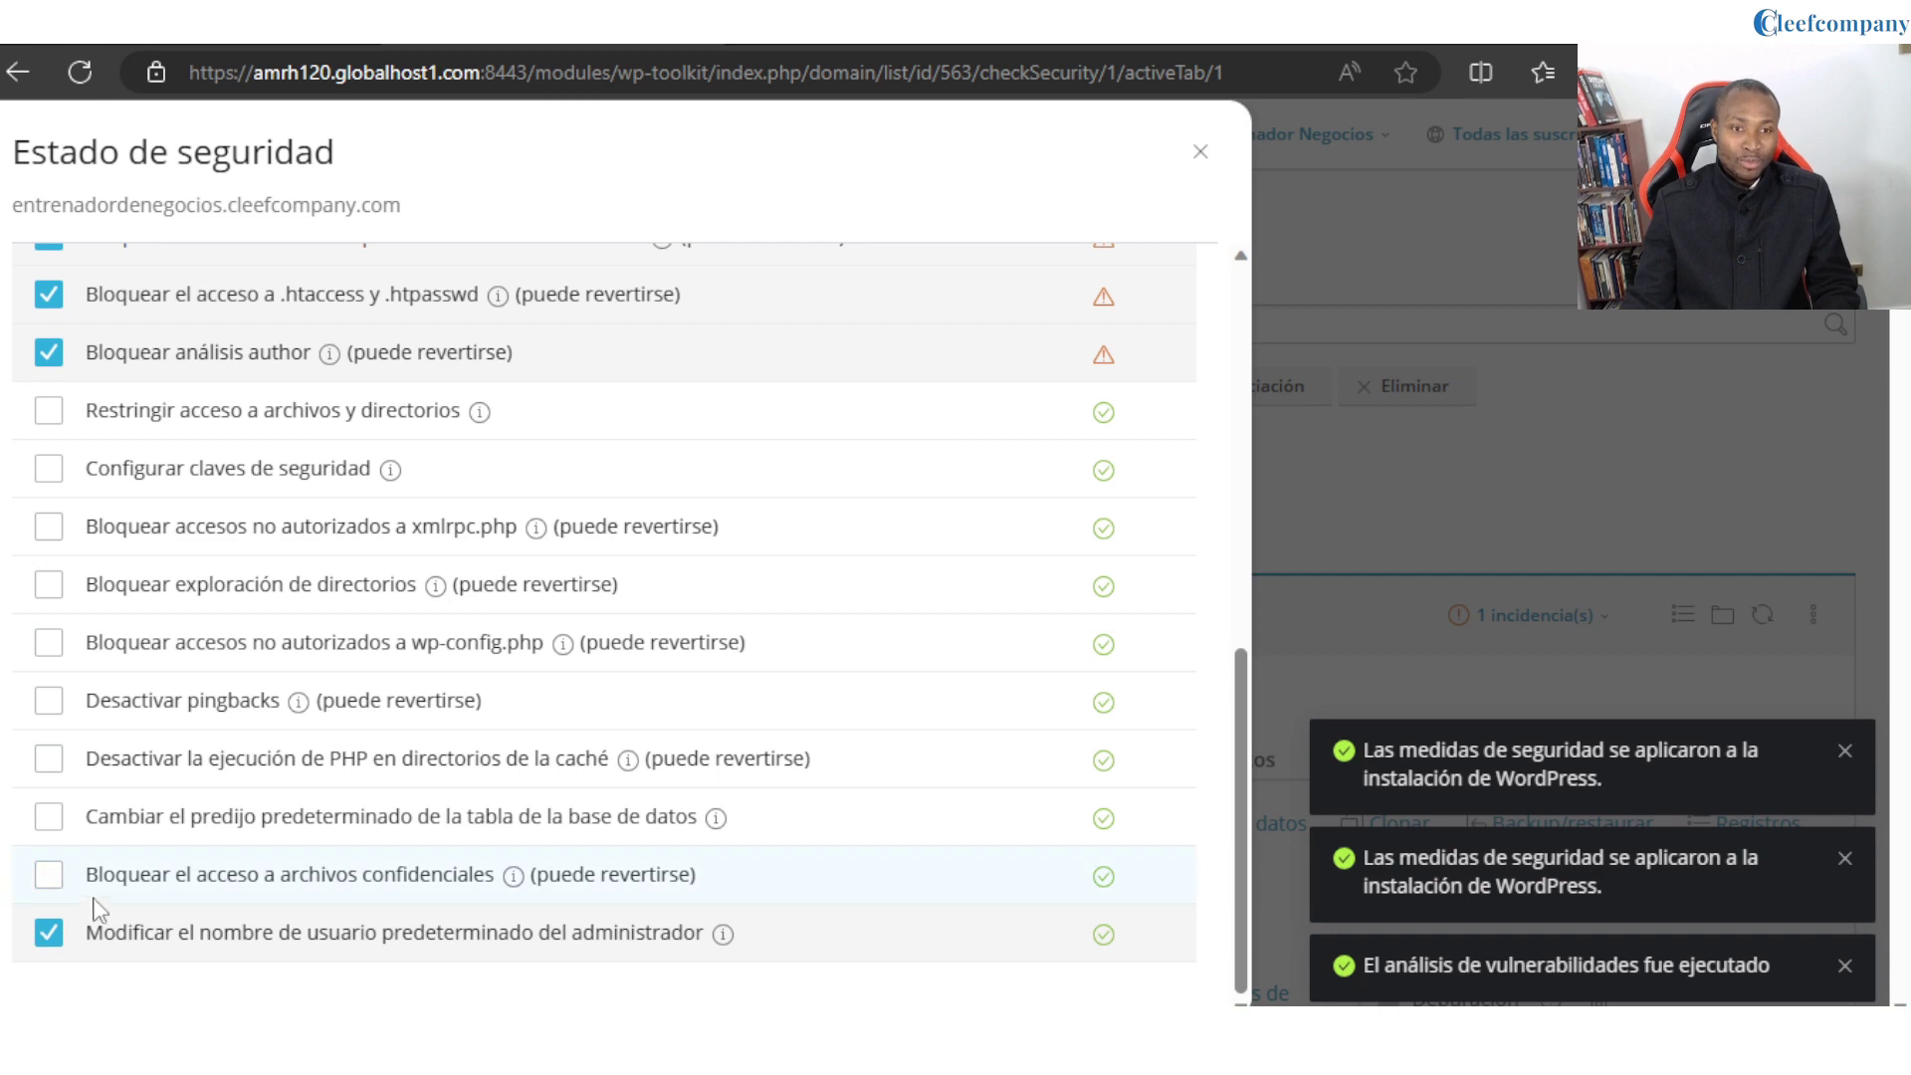
{"action": "scroll", "coordinate": [59, 959], "scroll_direction": "up", "scroll_amount": 8}
{"action": "scroll", "coordinate": [935, 759], "scroll_direction": "down", "scroll_amount": 4}
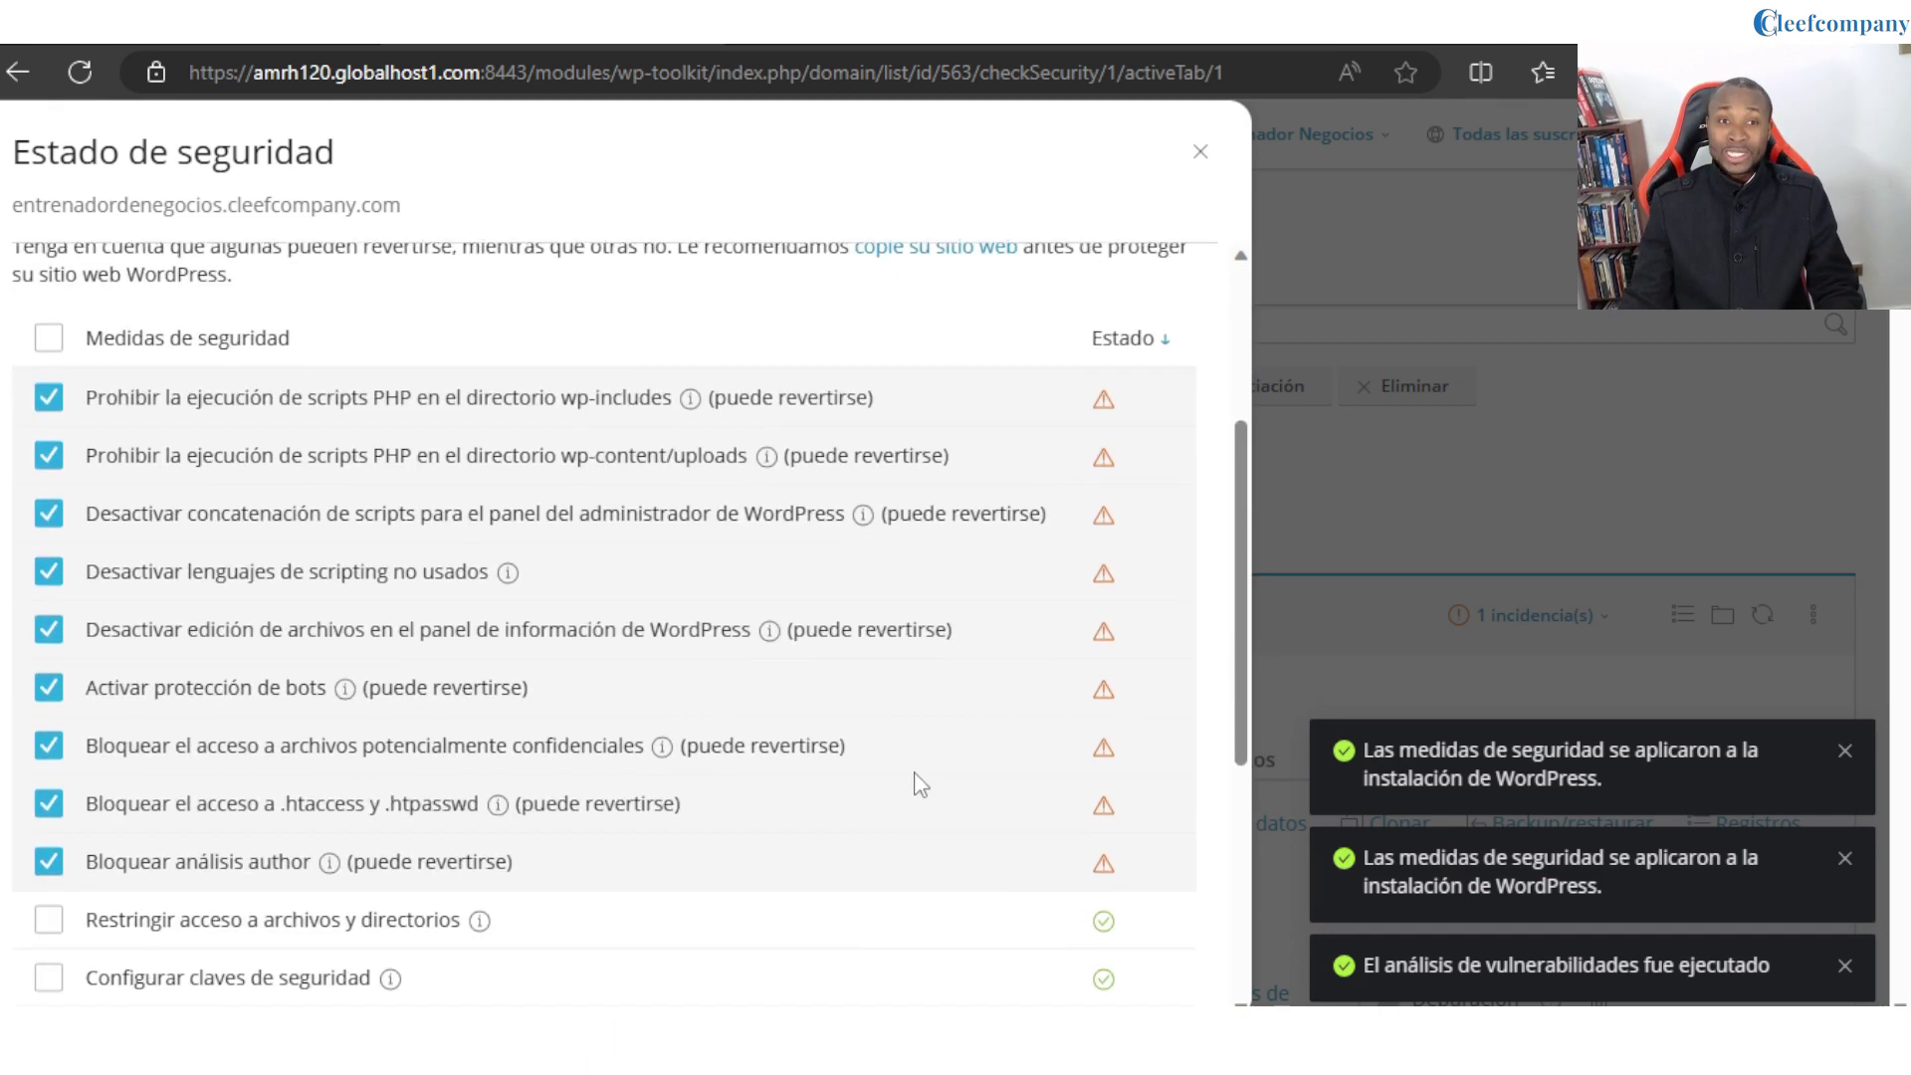
{"action": "scroll", "coordinate": [896, 823], "scroll_direction": "down", "scroll_amount": 1}
{"action": "scroll", "coordinate": [853, 883], "scroll_direction": "up", "scroll_amount": 1}
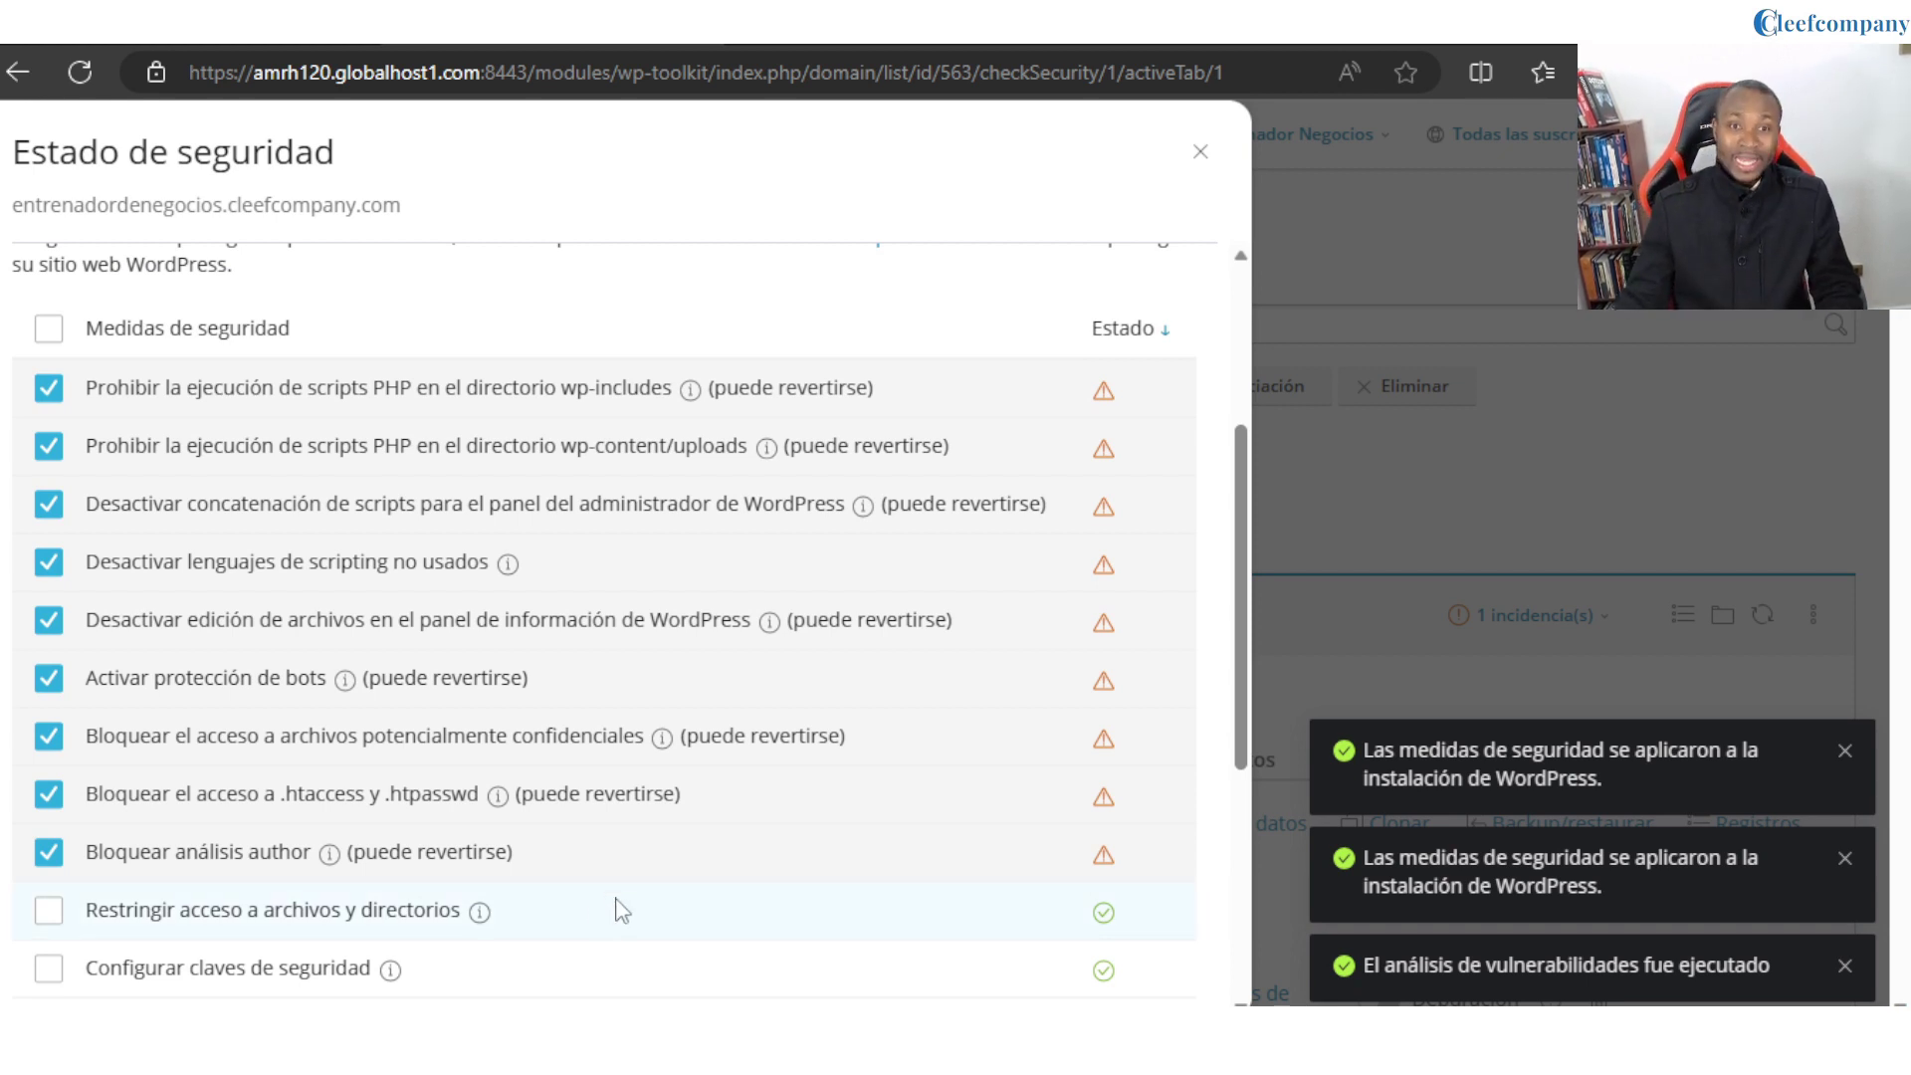
Read the explanation of the measure forbidding PHP scripts in wp-includes and review the selected security measures.
{"action": "left_click", "coordinate": [691, 389]}
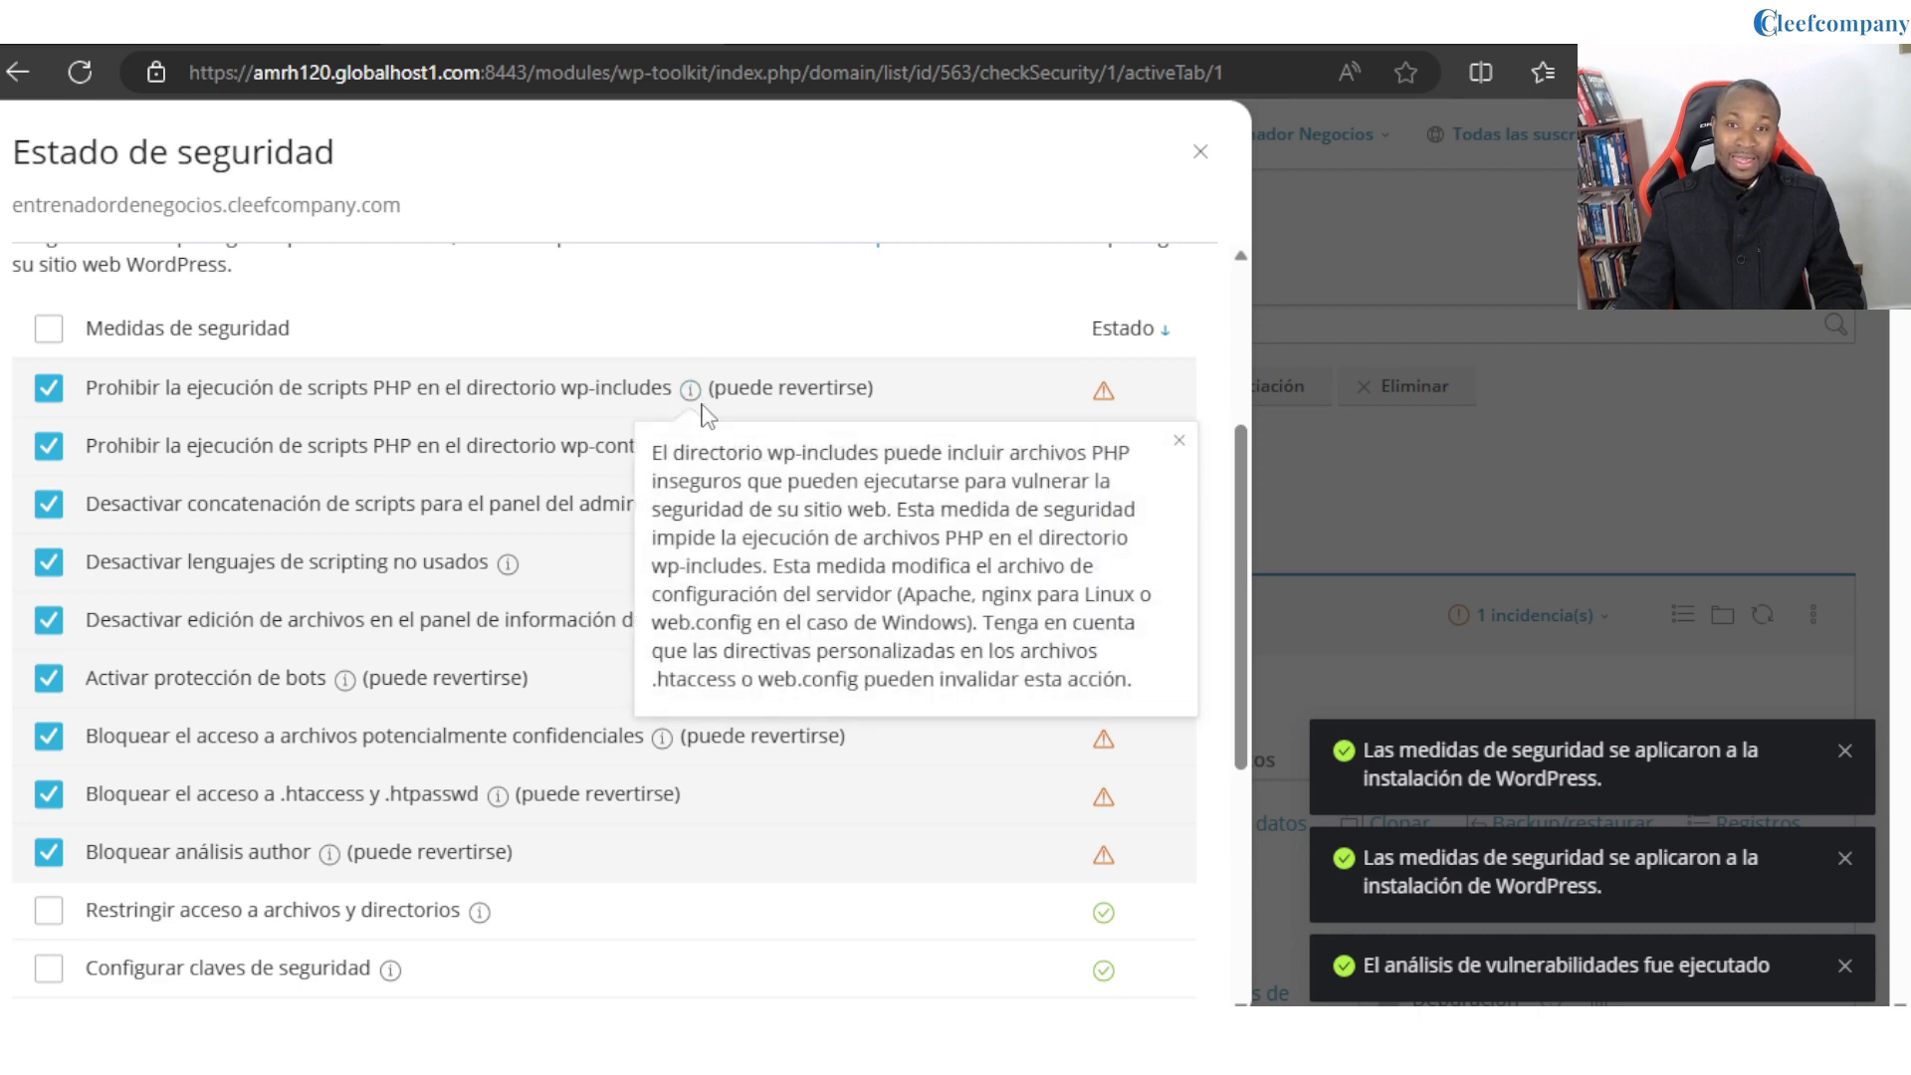
{"action": "left_click_drag", "start_coordinate": [840, 468], "coordinate": [1135, 687]}
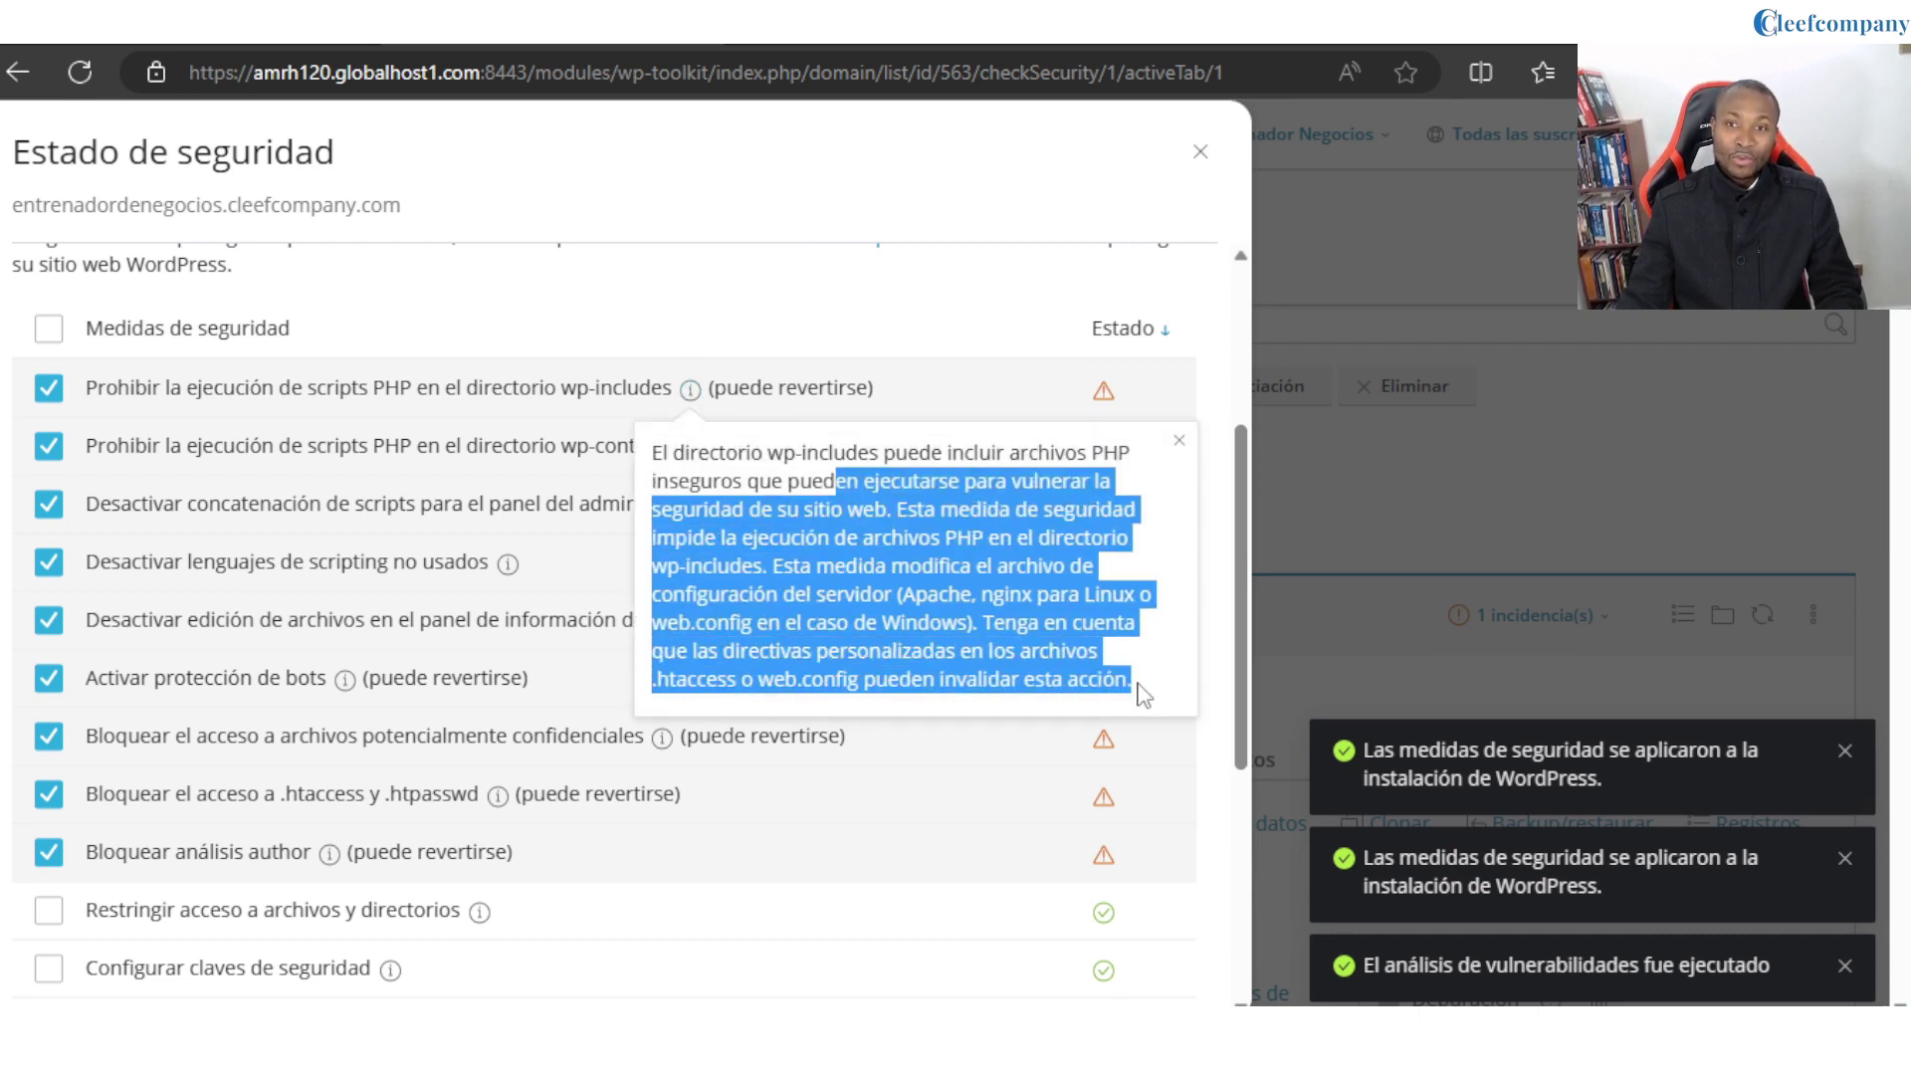
{"action": "left_click", "coordinate": [657, 341]}
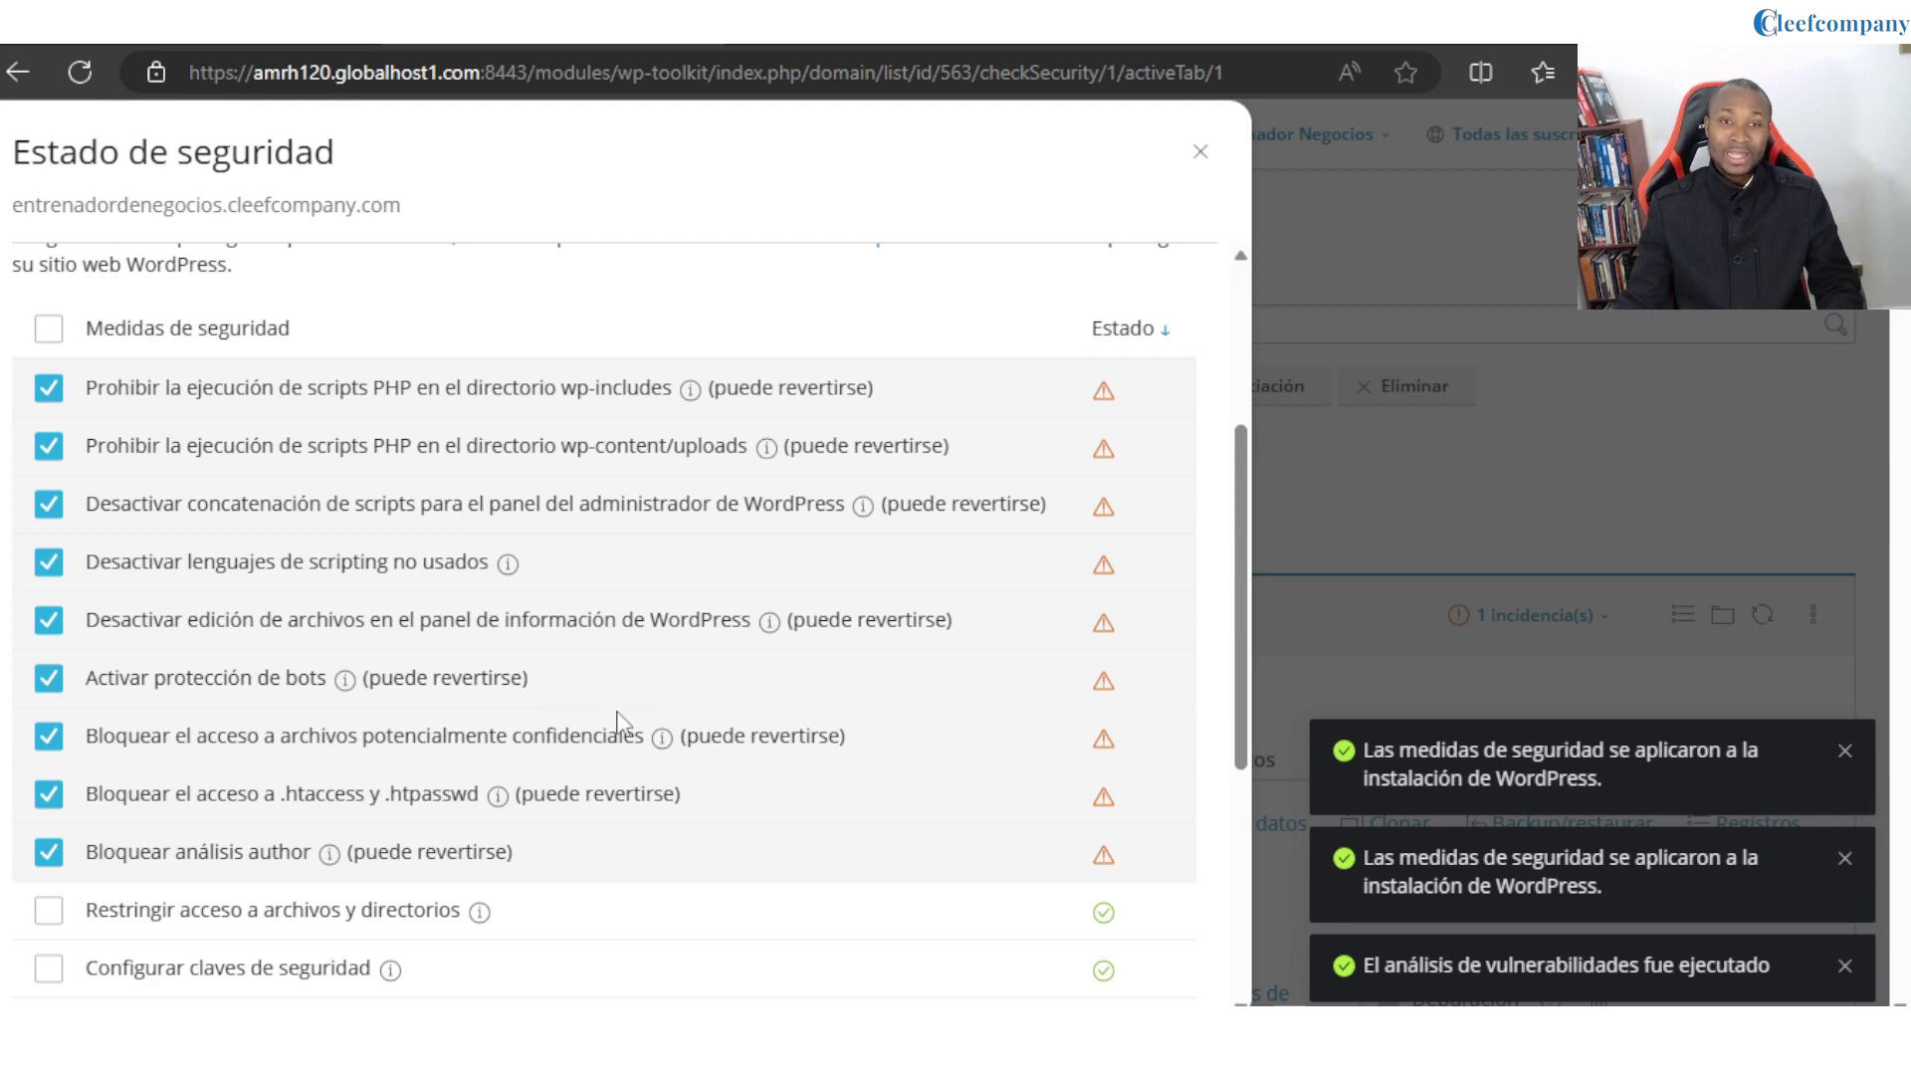
{"action": "scroll", "coordinate": [622, 722], "scroll_direction": "down", "scroll_amount": 2}
{"action": "scroll", "coordinate": [607, 787], "scroll_direction": "up", "scroll_amount": 4}
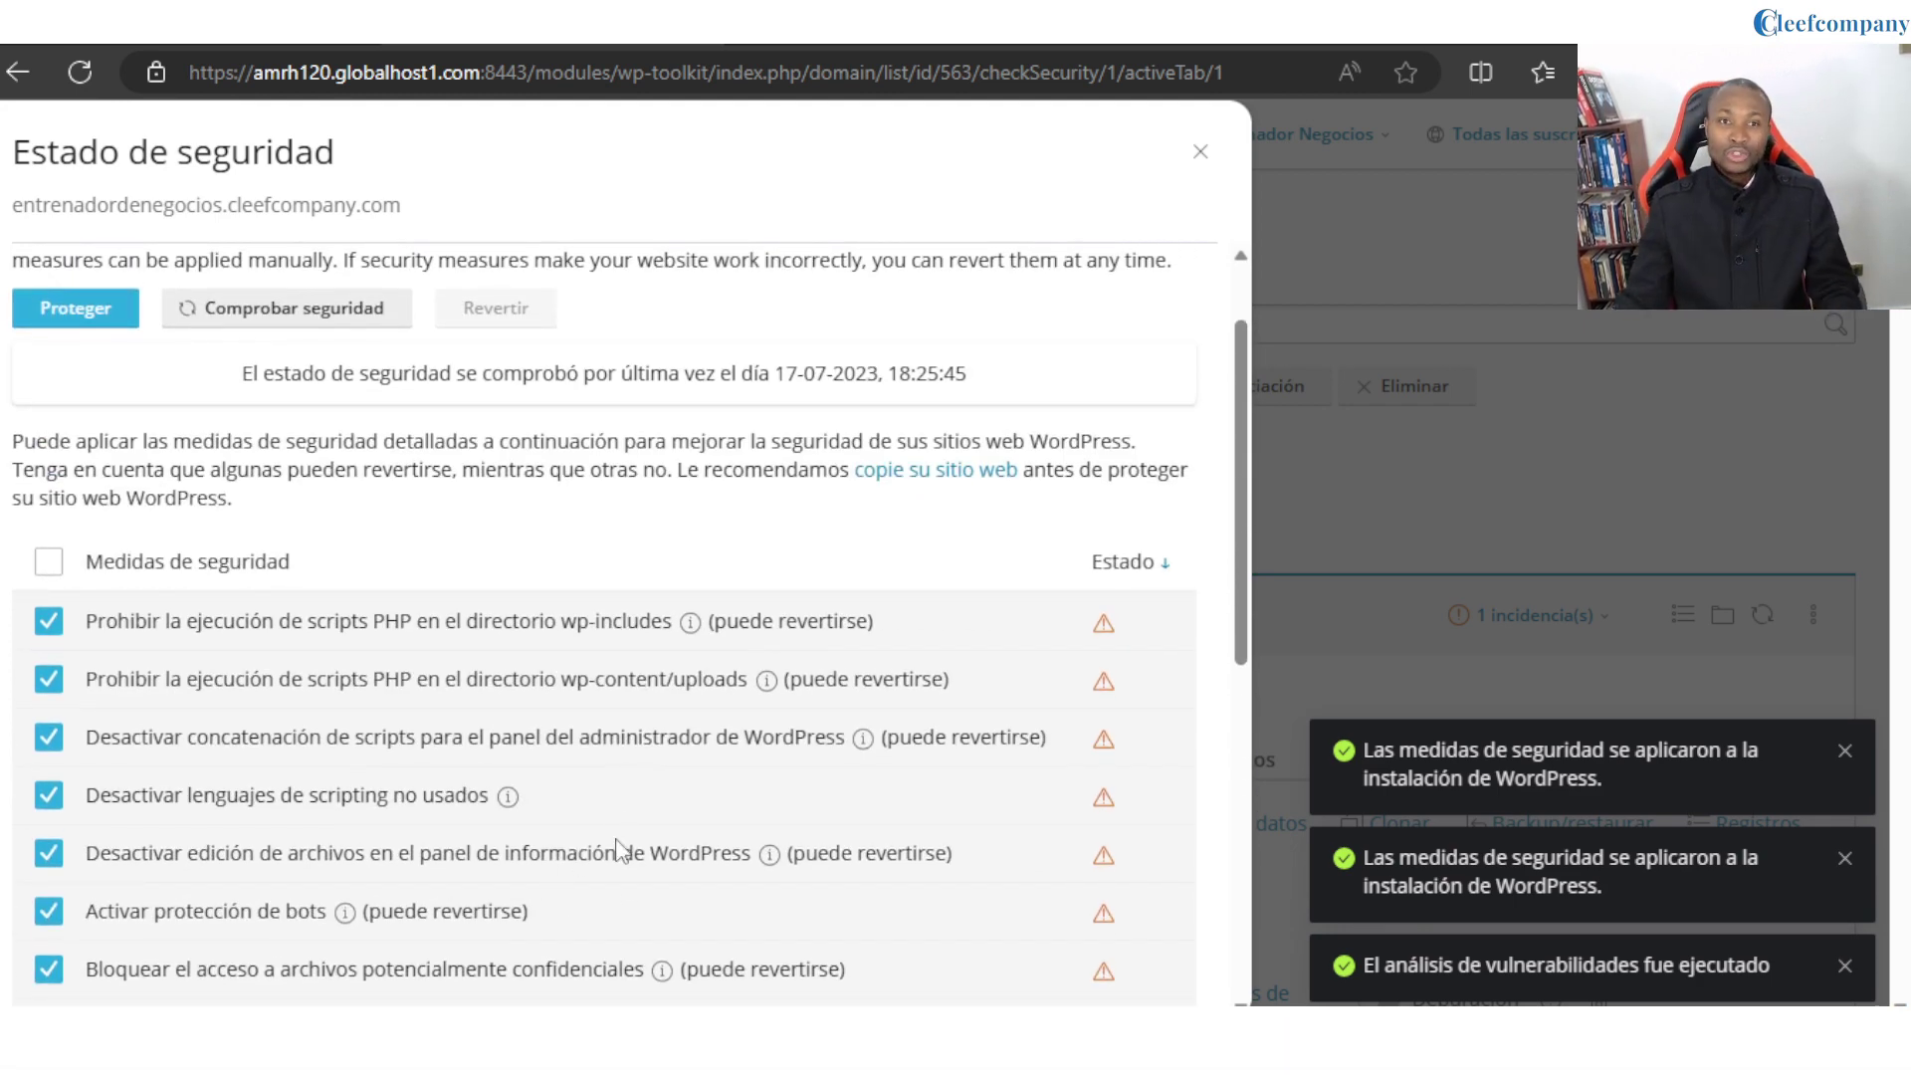
{"action": "scroll", "coordinate": [627, 828], "scroll_direction": "up", "scroll_amount": 2}
{"action": "scroll", "coordinate": [557, 667], "scroll_direction": "down", "scroll_amount": 8}
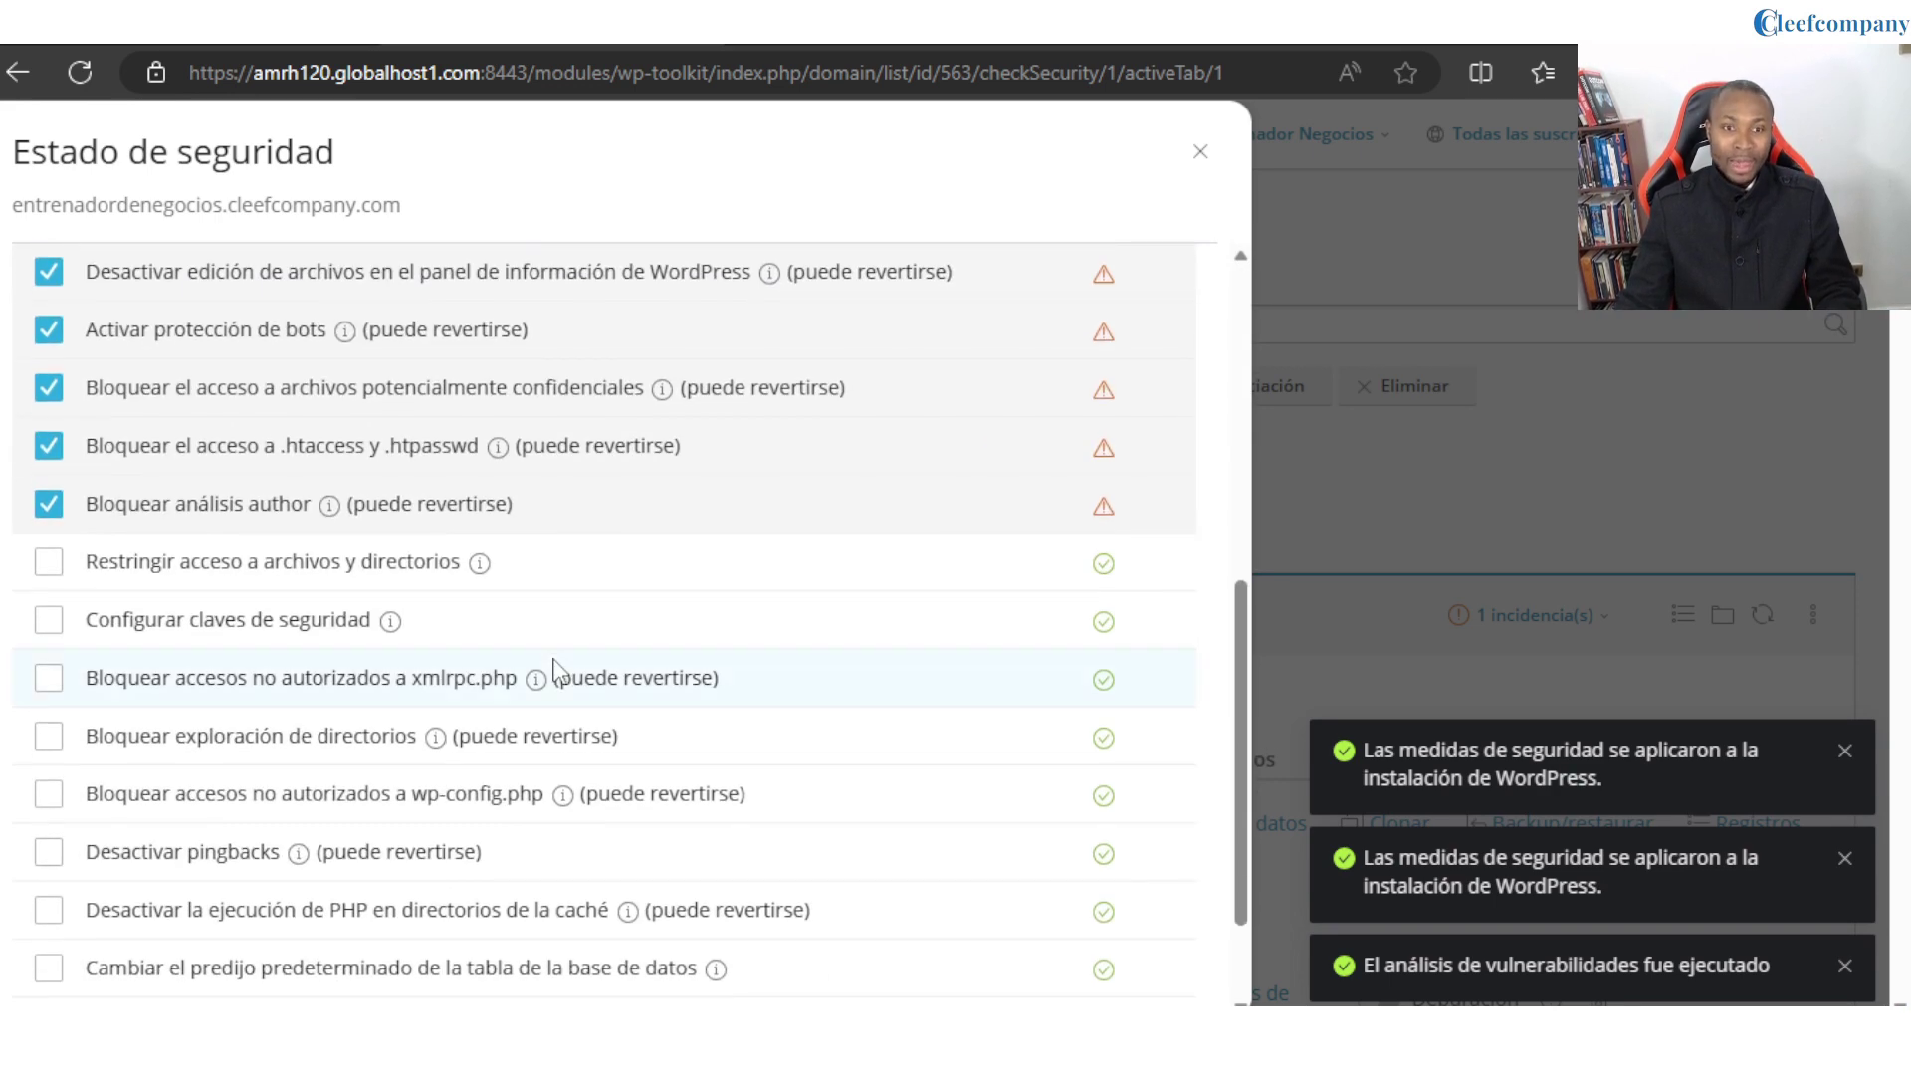
{"action": "scroll", "coordinate": [555, 670], "scroll_direction": "up", "scroll_amount": 8}
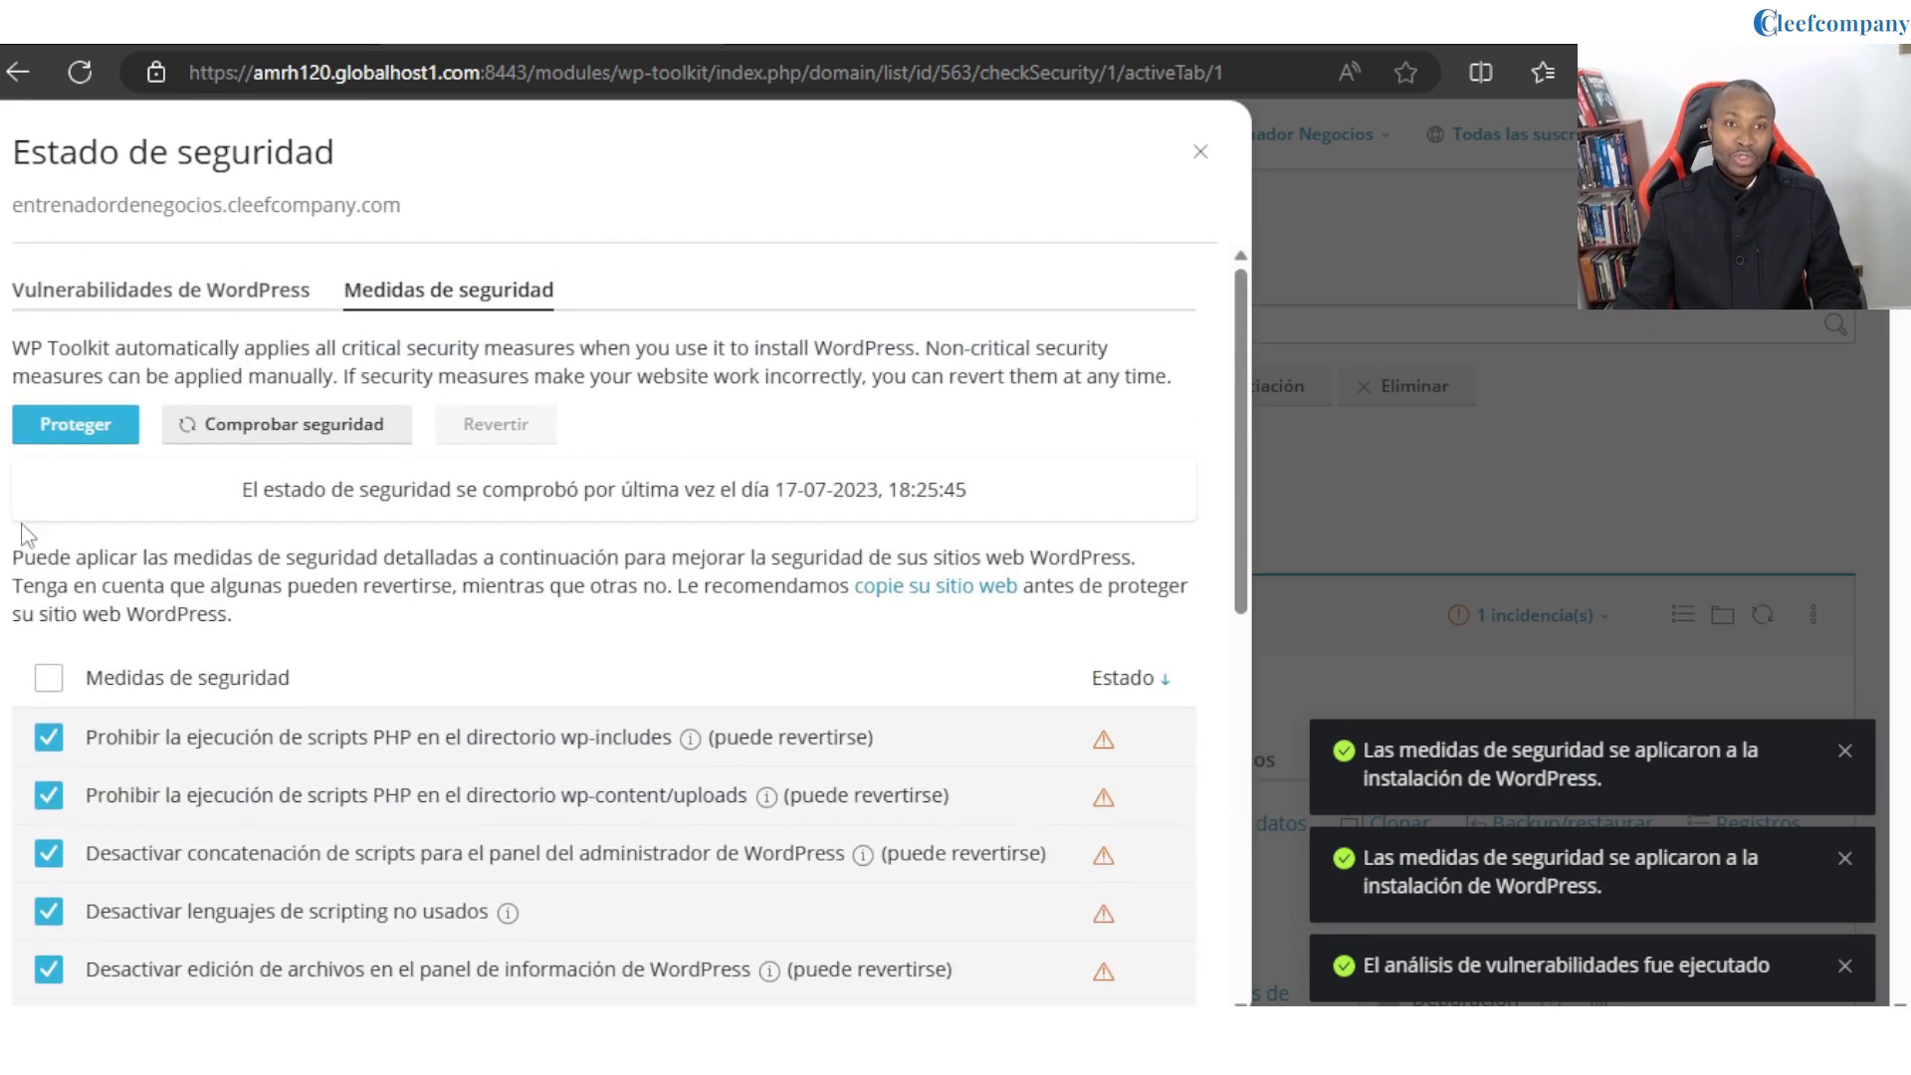
Apply the selected WordPress security measures and review the status of every measure in the list.
{"action": "left_click", "coordinate": [128, 436]}
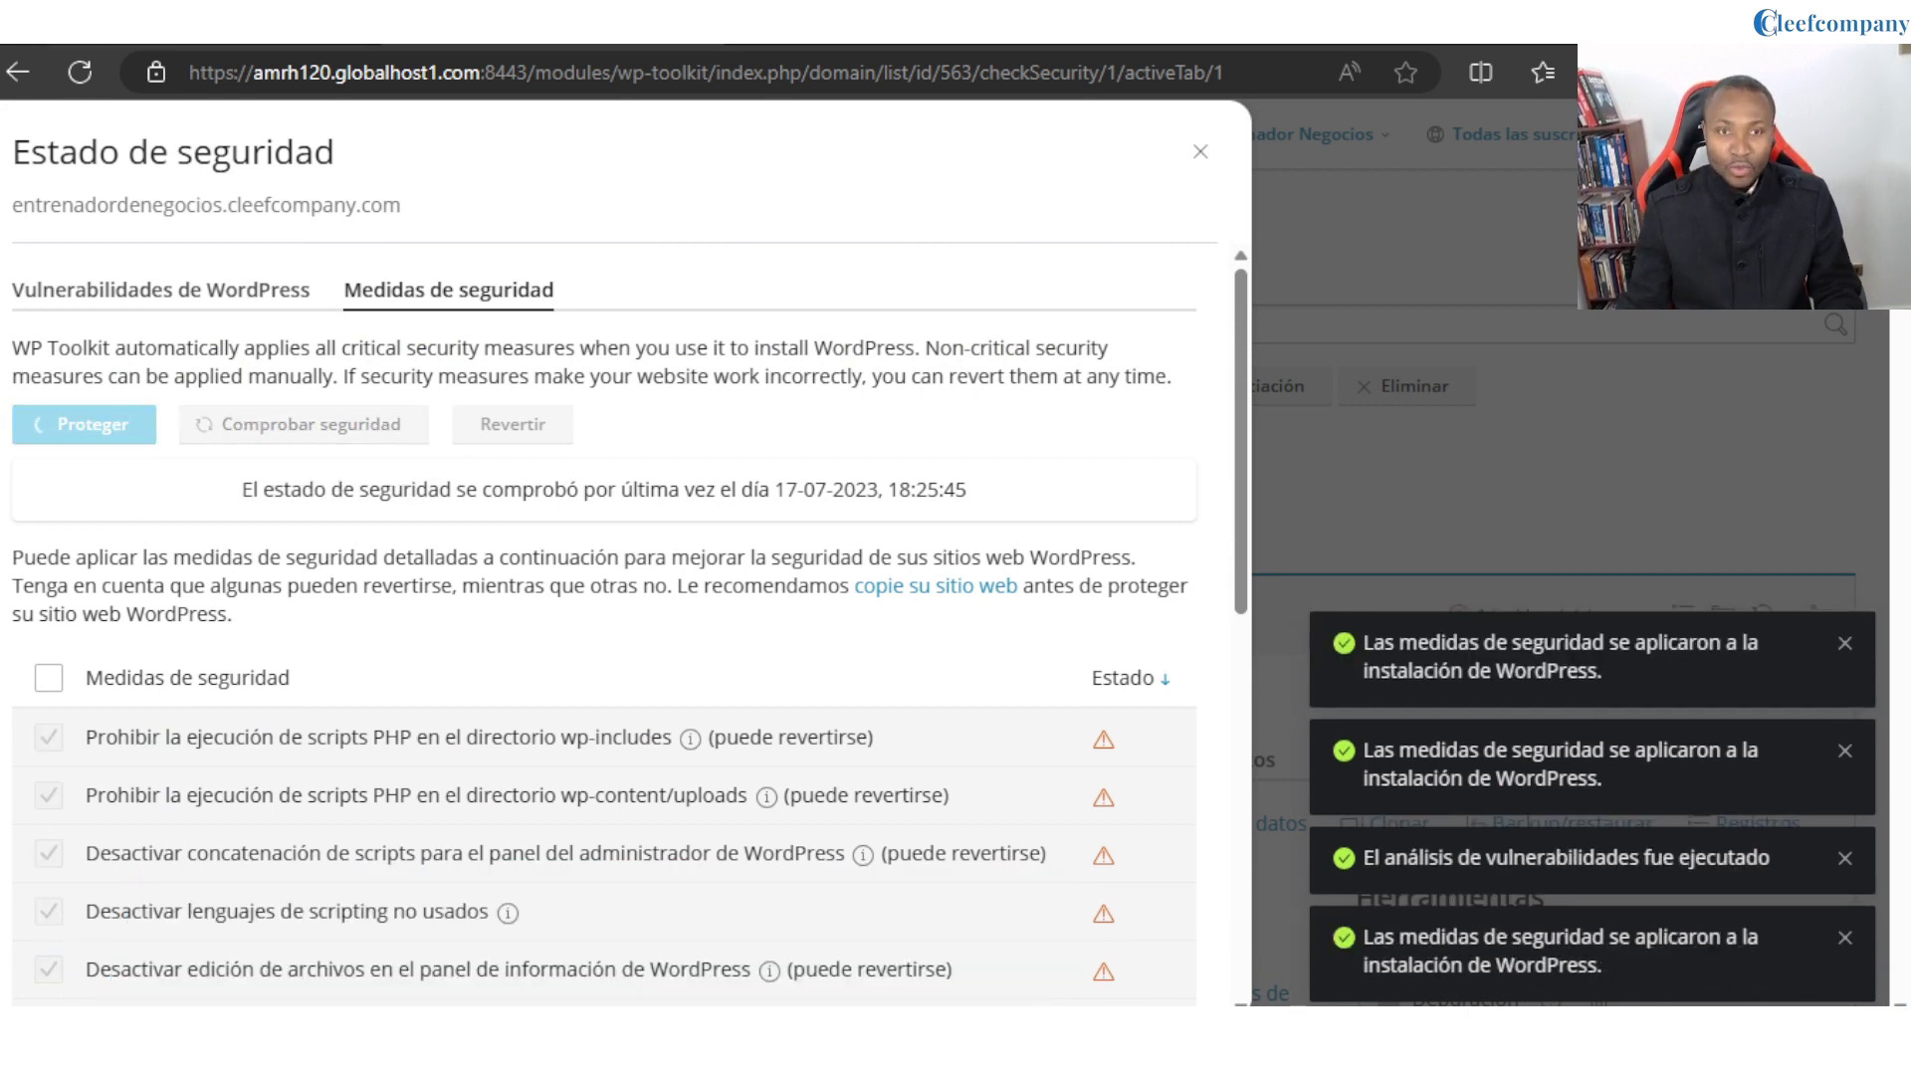
{"action": "scroll", "coordinate": [1057, 759], "scroll_direction": "down", "scroll_amount": 2}
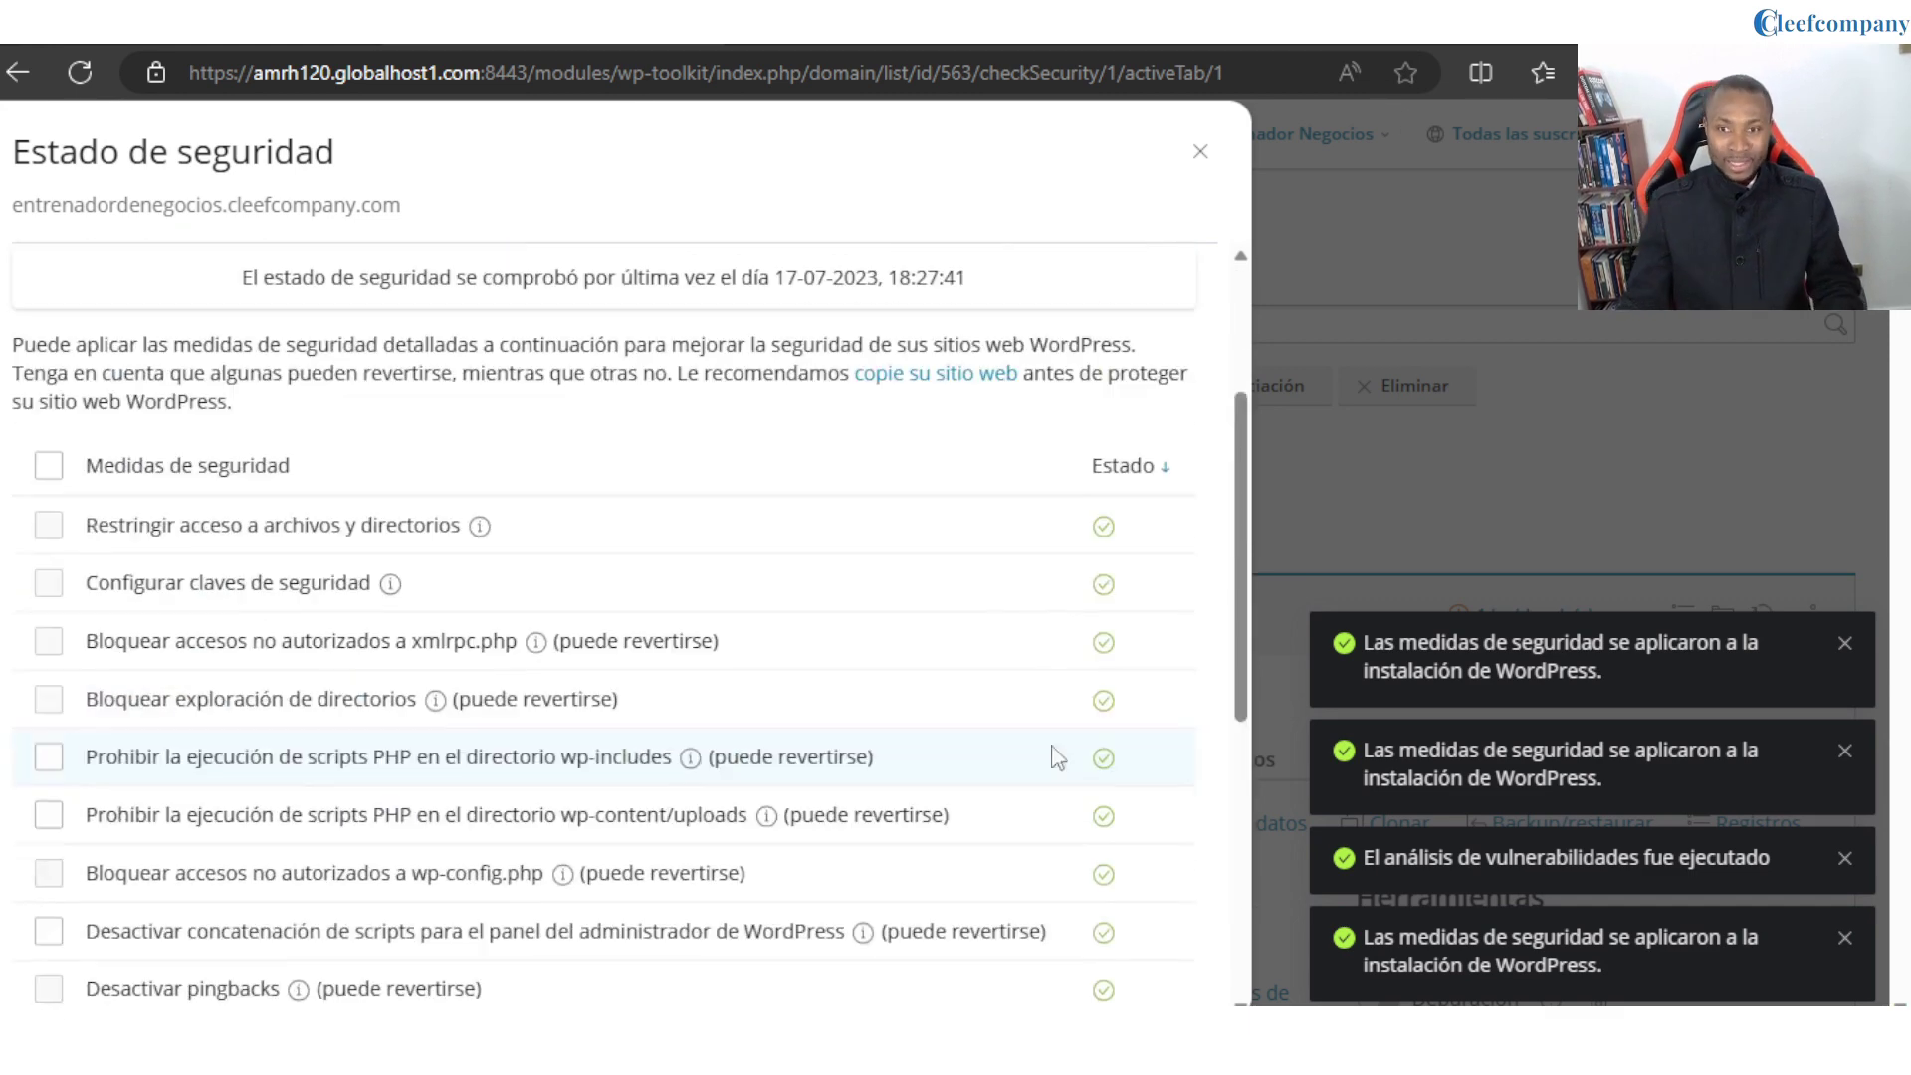
{"action": "scroll", "coordinate": [1075, 754], "scroll_direction": "up", "scroll_amount": 3}
{"action": "scroll", "coordinate": [1117, 648], "scroll_direction": "down", "scroll_amount": 2}
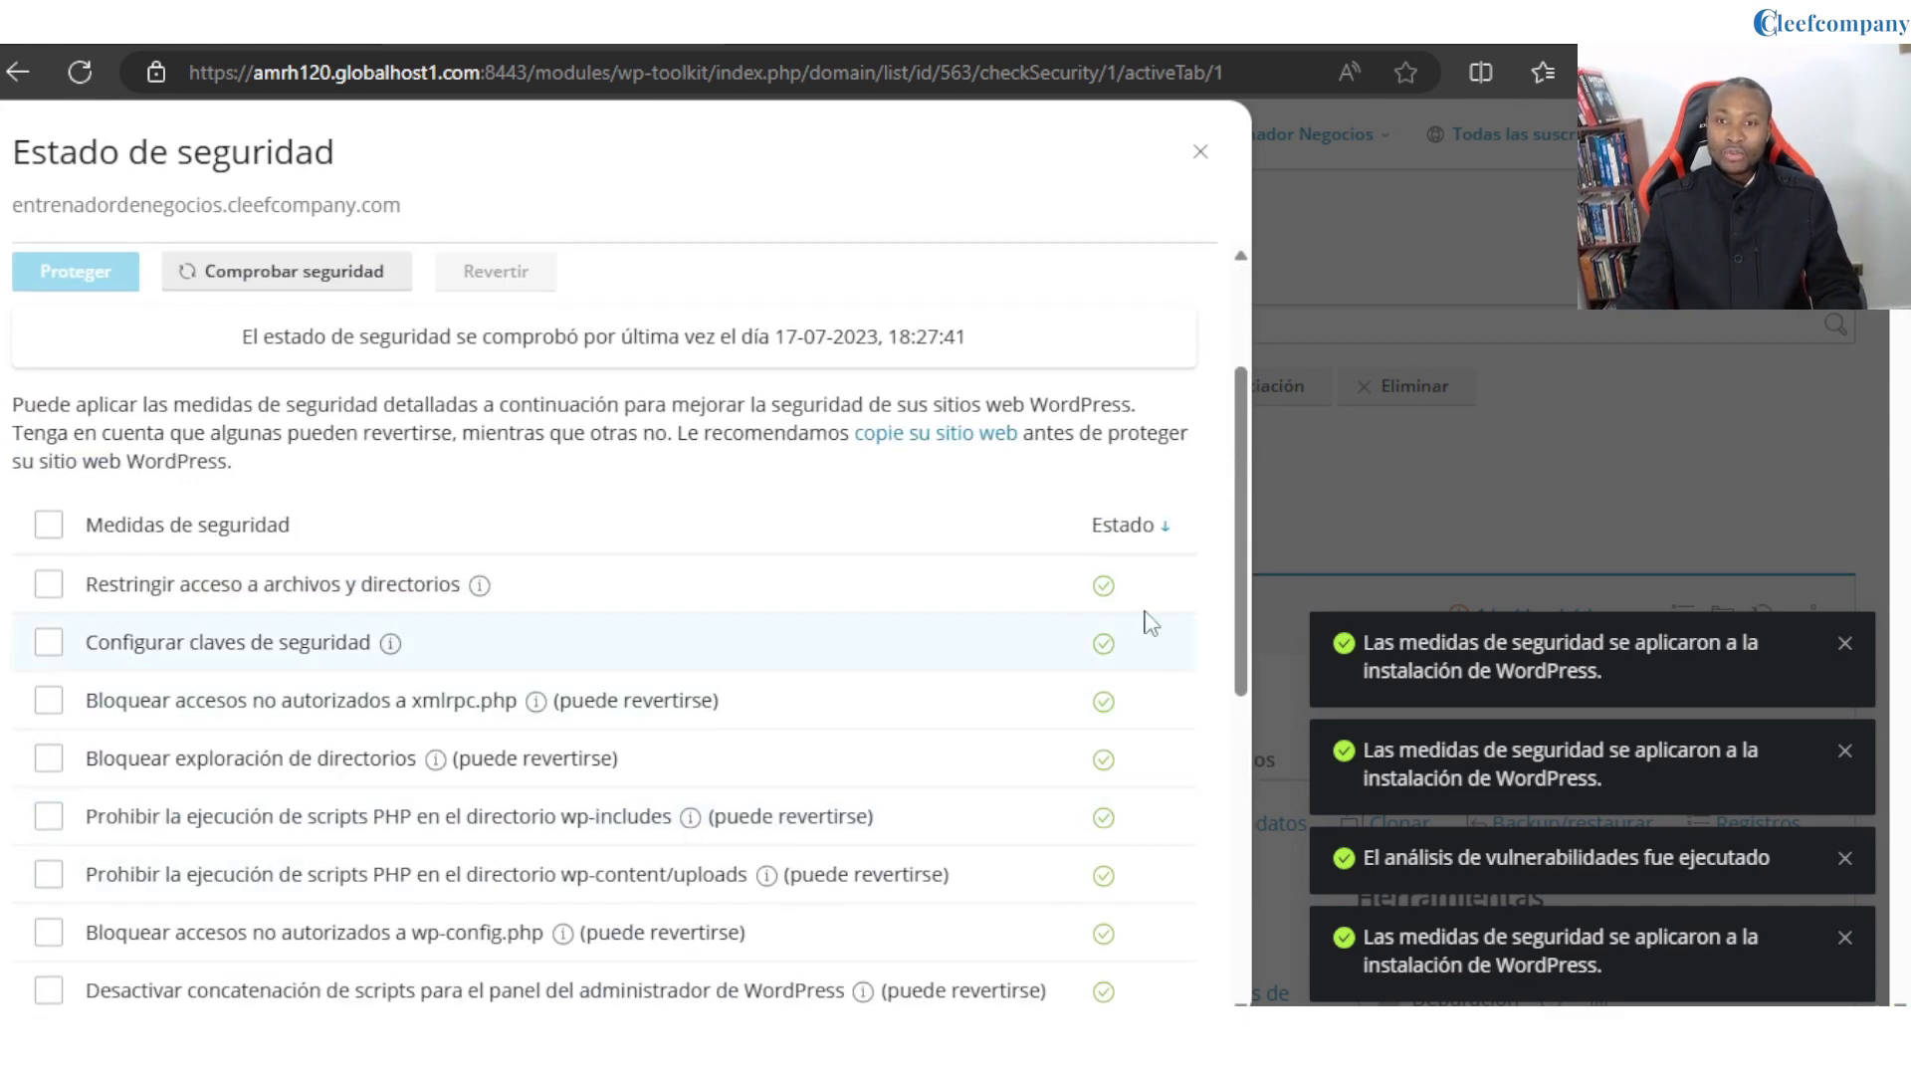
{"action": "scroll", "coordinate": [929, 733], "scroll_direction": "up", "scroll_amount": 2}
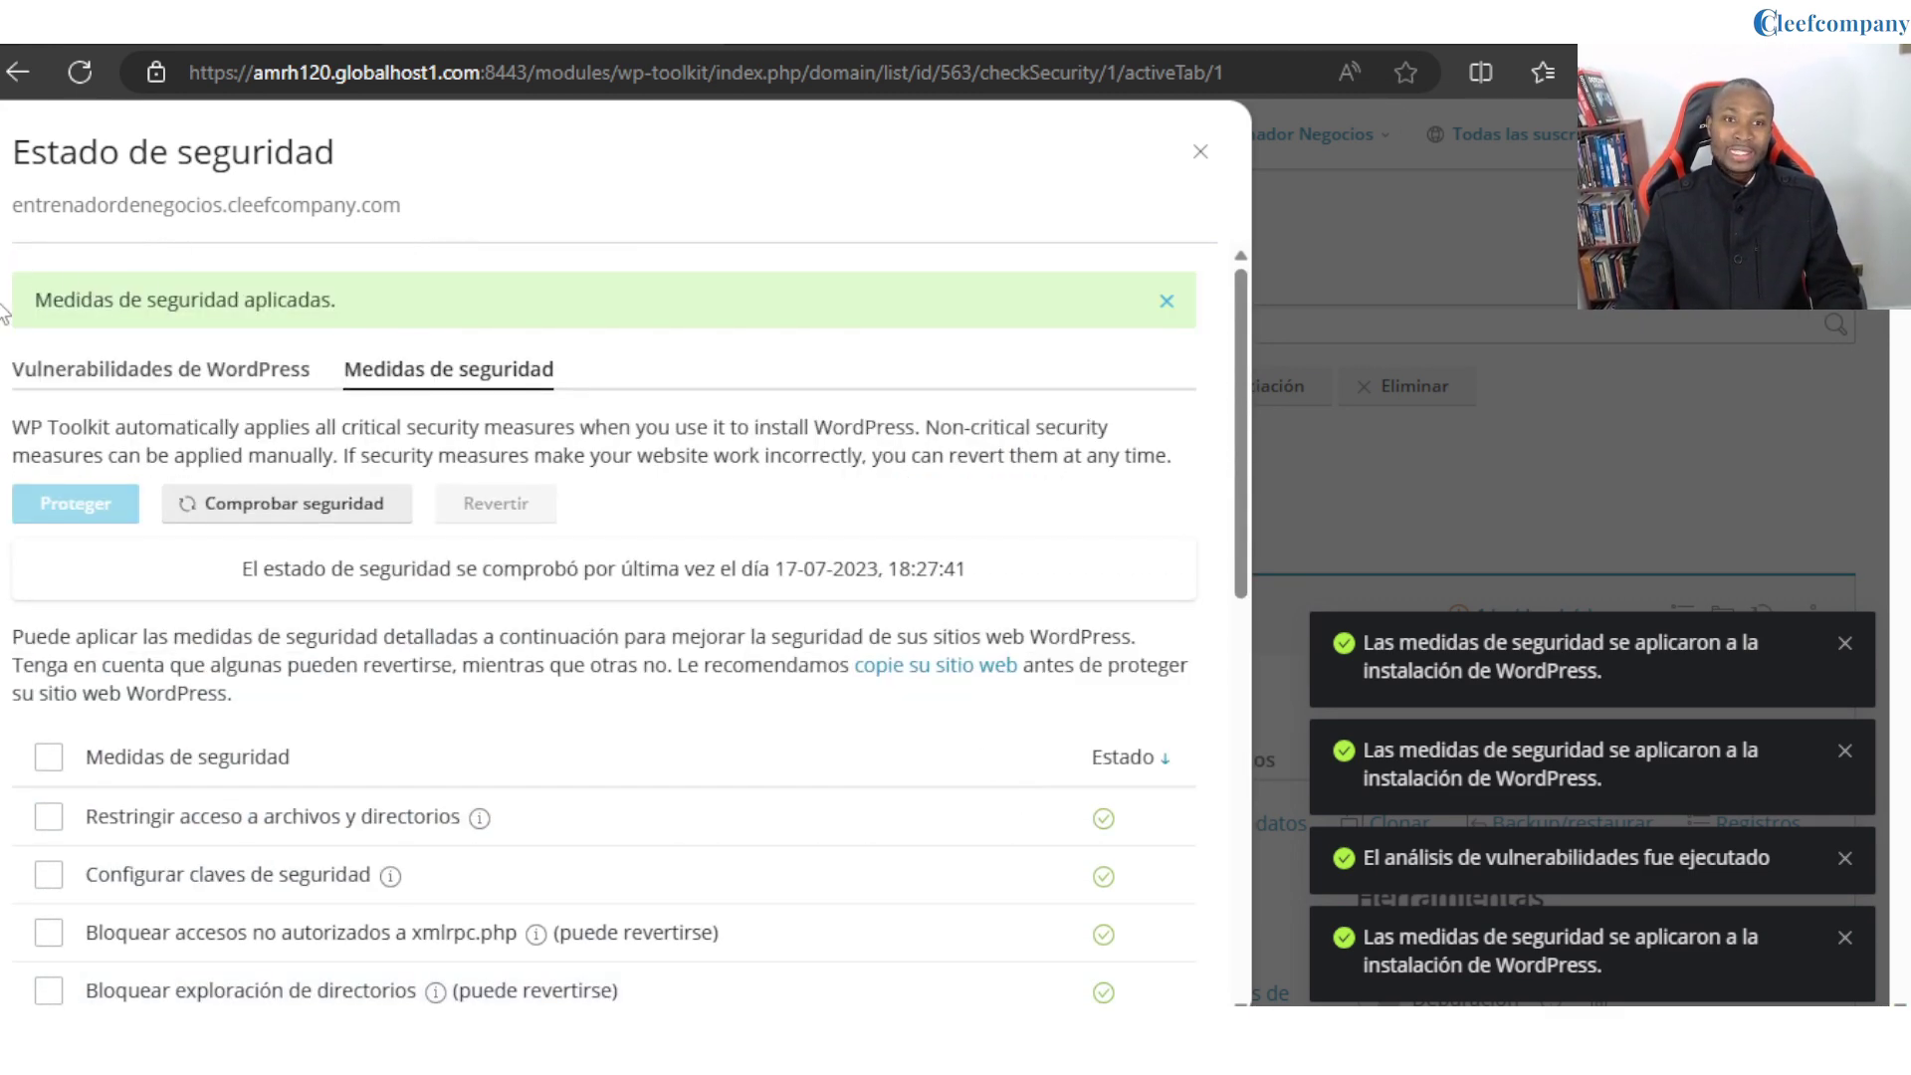
{"action": "left_click_drag", "start_coordinate": [33, 300], "coordinate": [427, 308]}
{"action": "scroll", "coordinate": [627, 704], "scroll_direction": "down", "scroll_amount": 8}
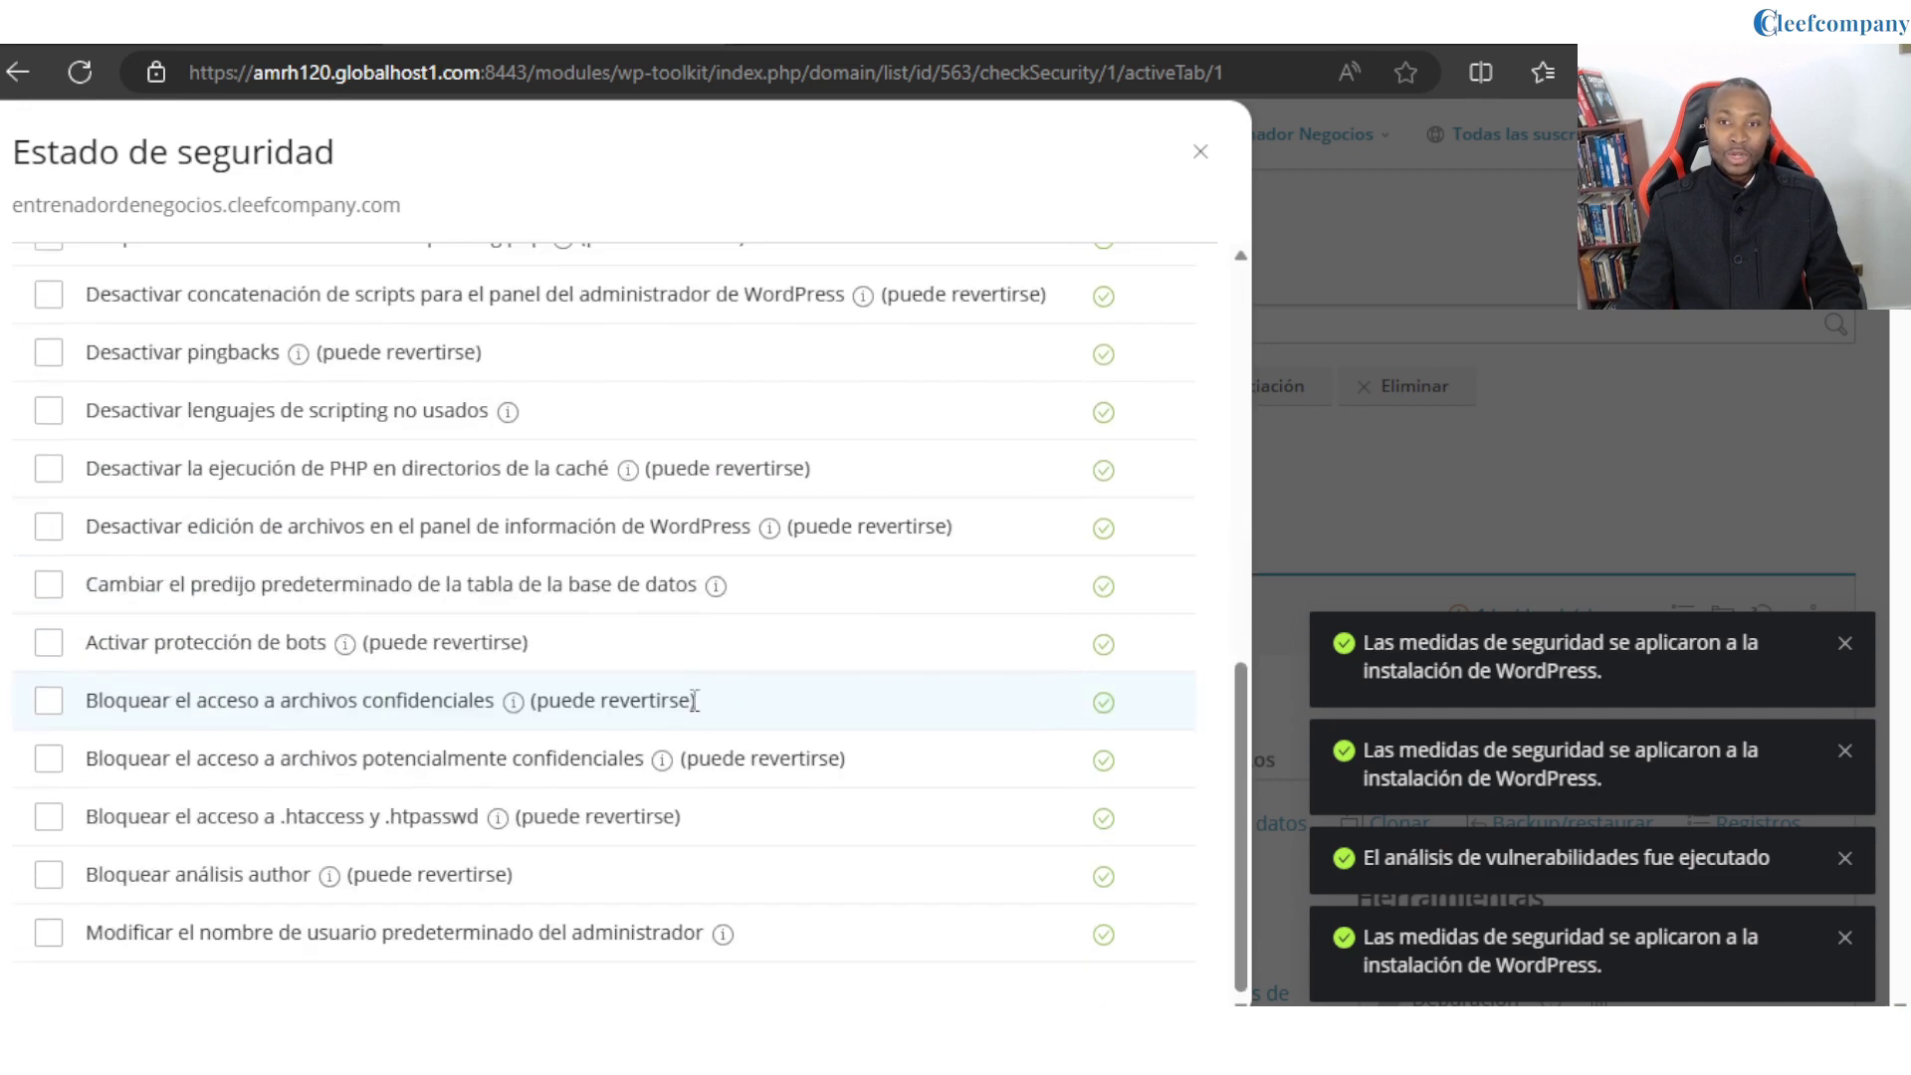
{"action": "scroll", "coordinate": [695, 701], "scroll_direction": "up", "scroll_amount": 10}
Rerun the security check on the WordPress site, review the listed measures and close the security status.
{"action": "left_click", "coordinate": [159, 369]}
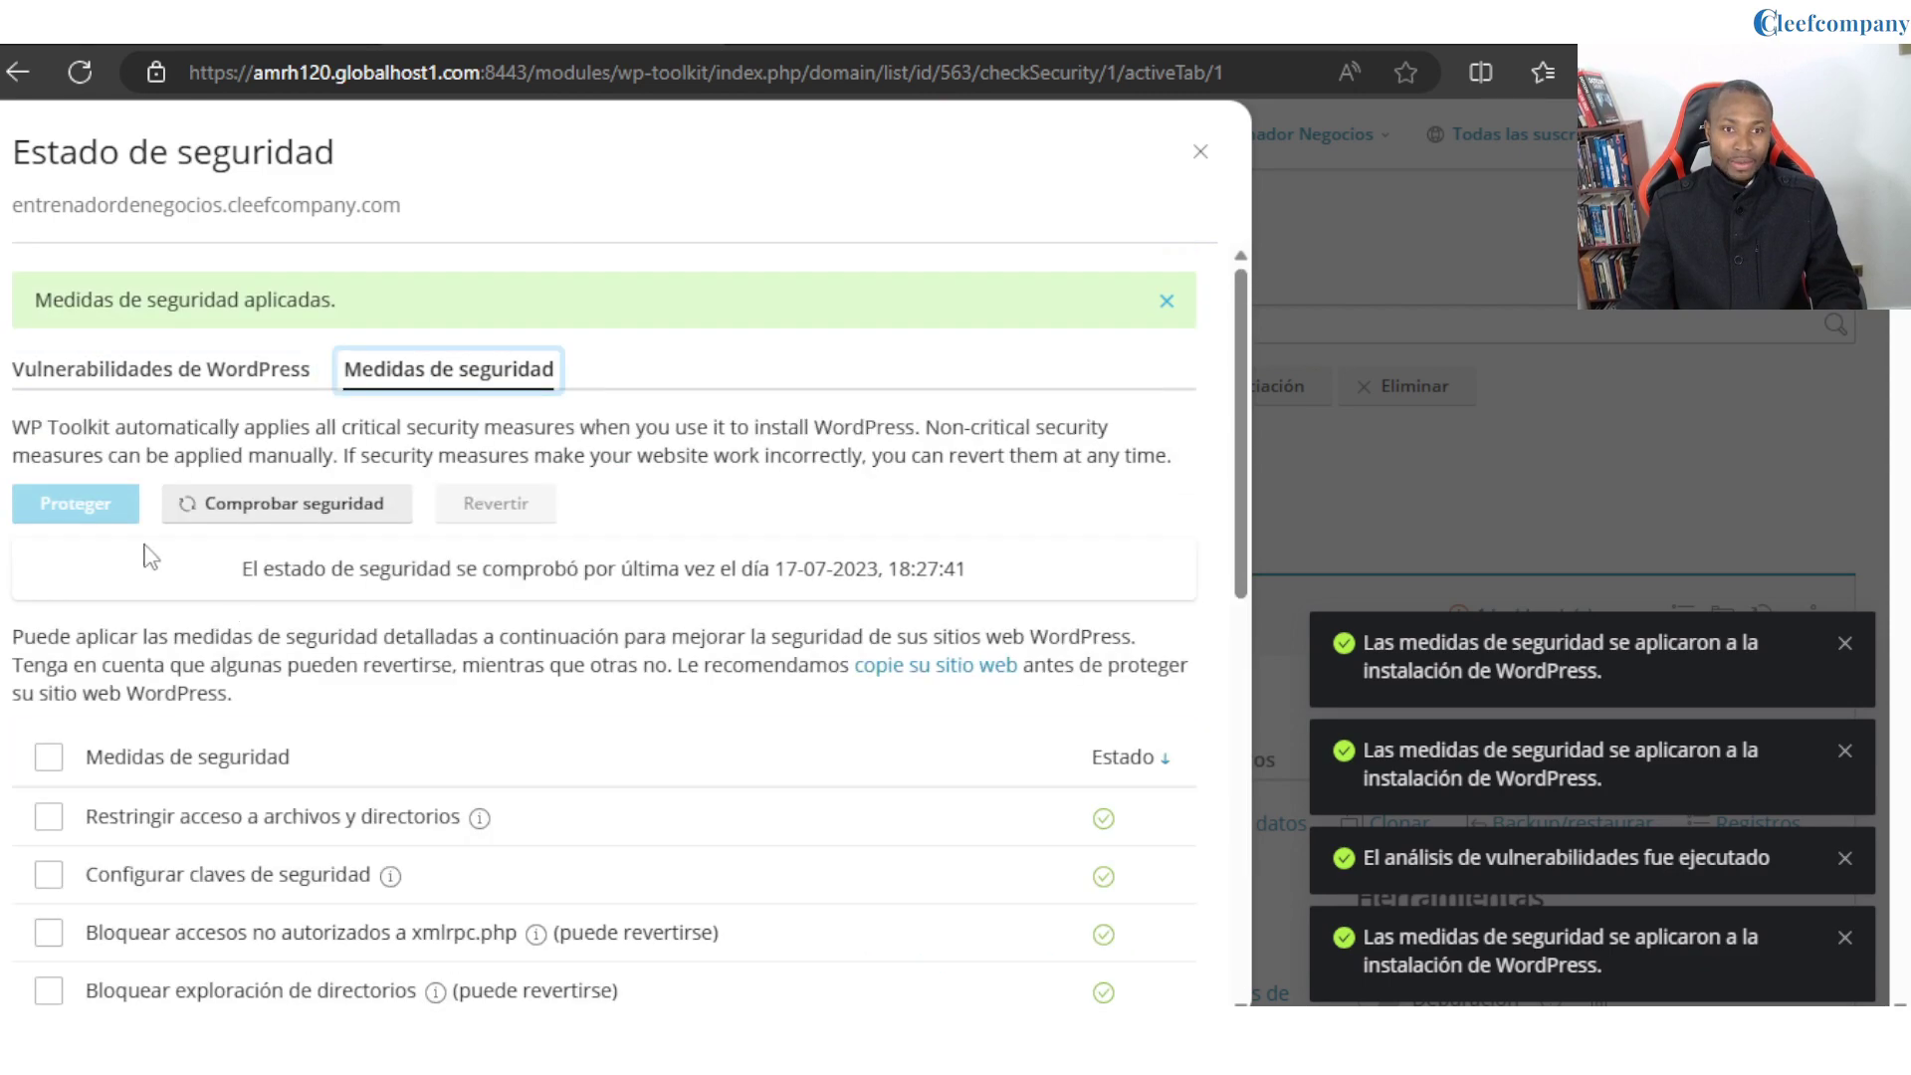
{"action": "scroll", "coordinate": [150, 587], "scroll_direction": "down", "scroll_amount": 8}
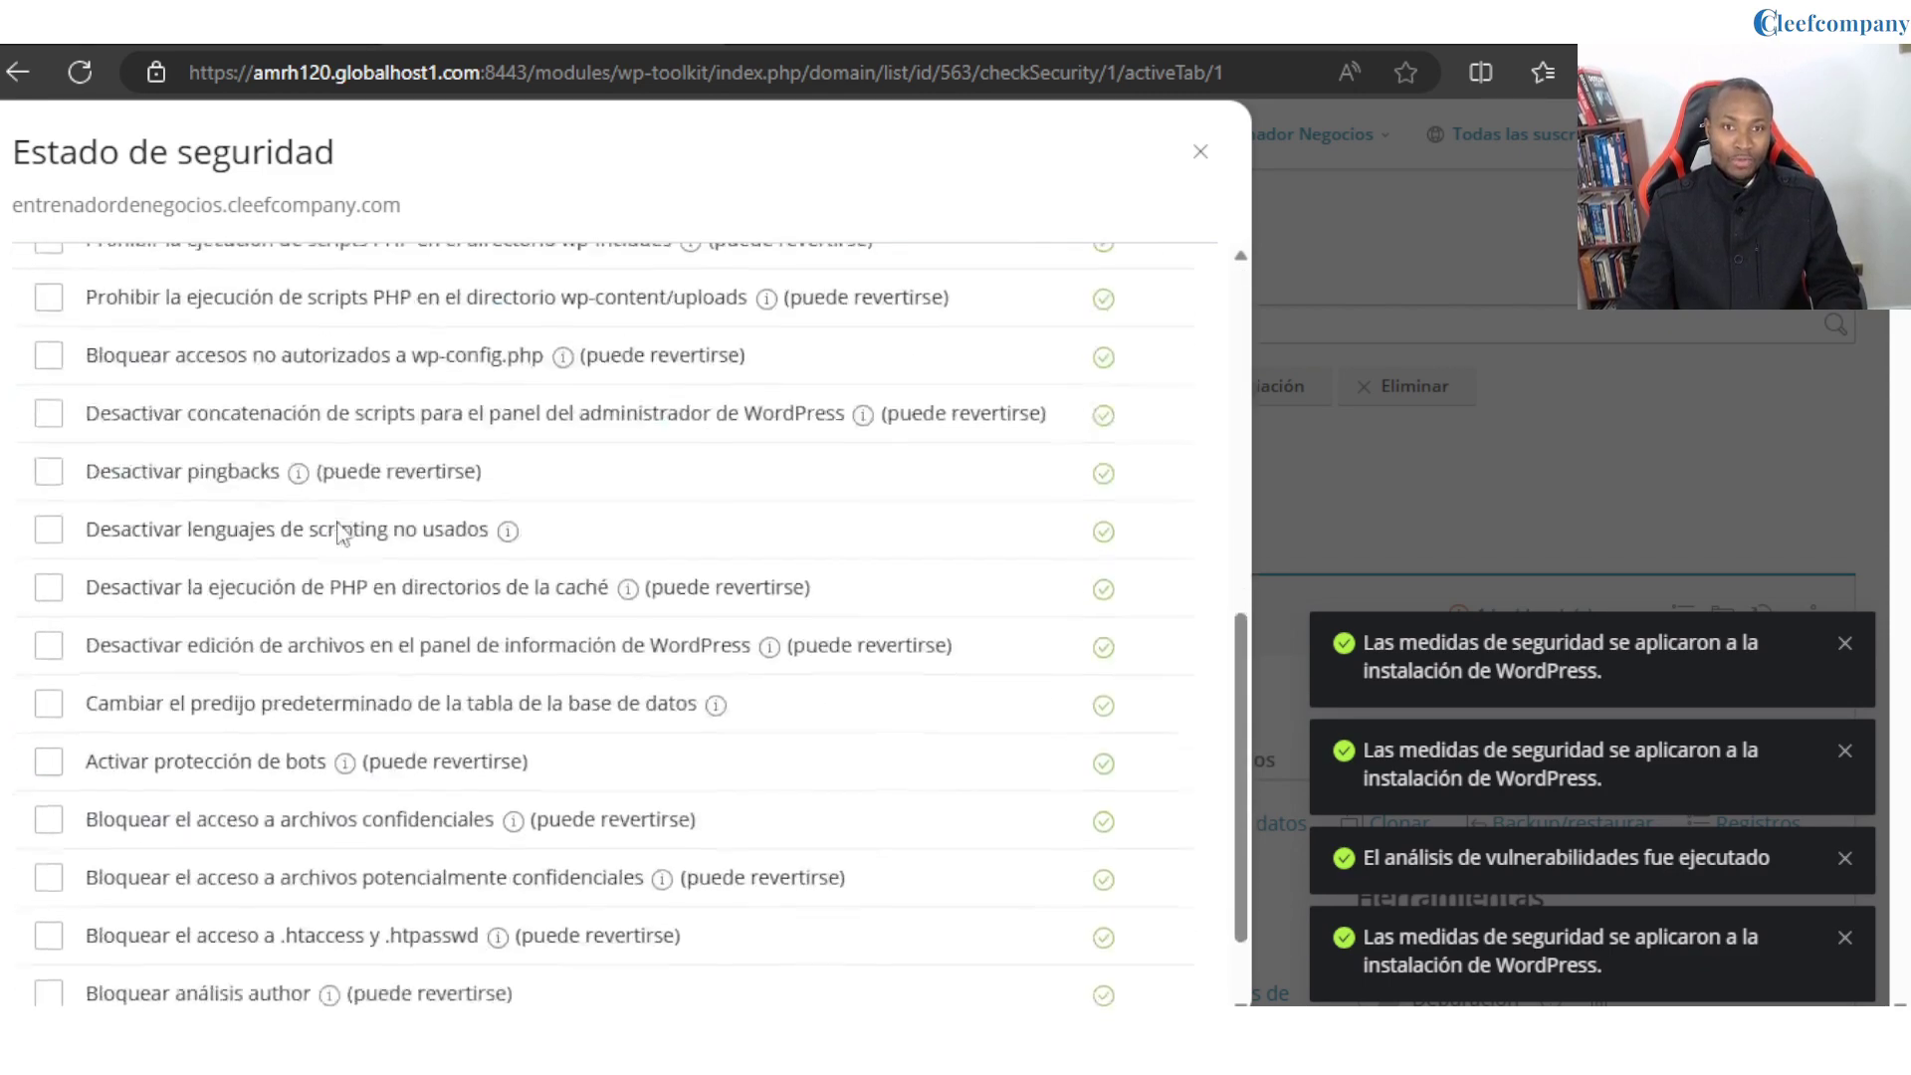
{"action": "scroll", "coordinate": [317, 448], "scroll_direction": "up", "scroll_amount": 7}
{"action": "left_click", "coordinate": [277, 390]}
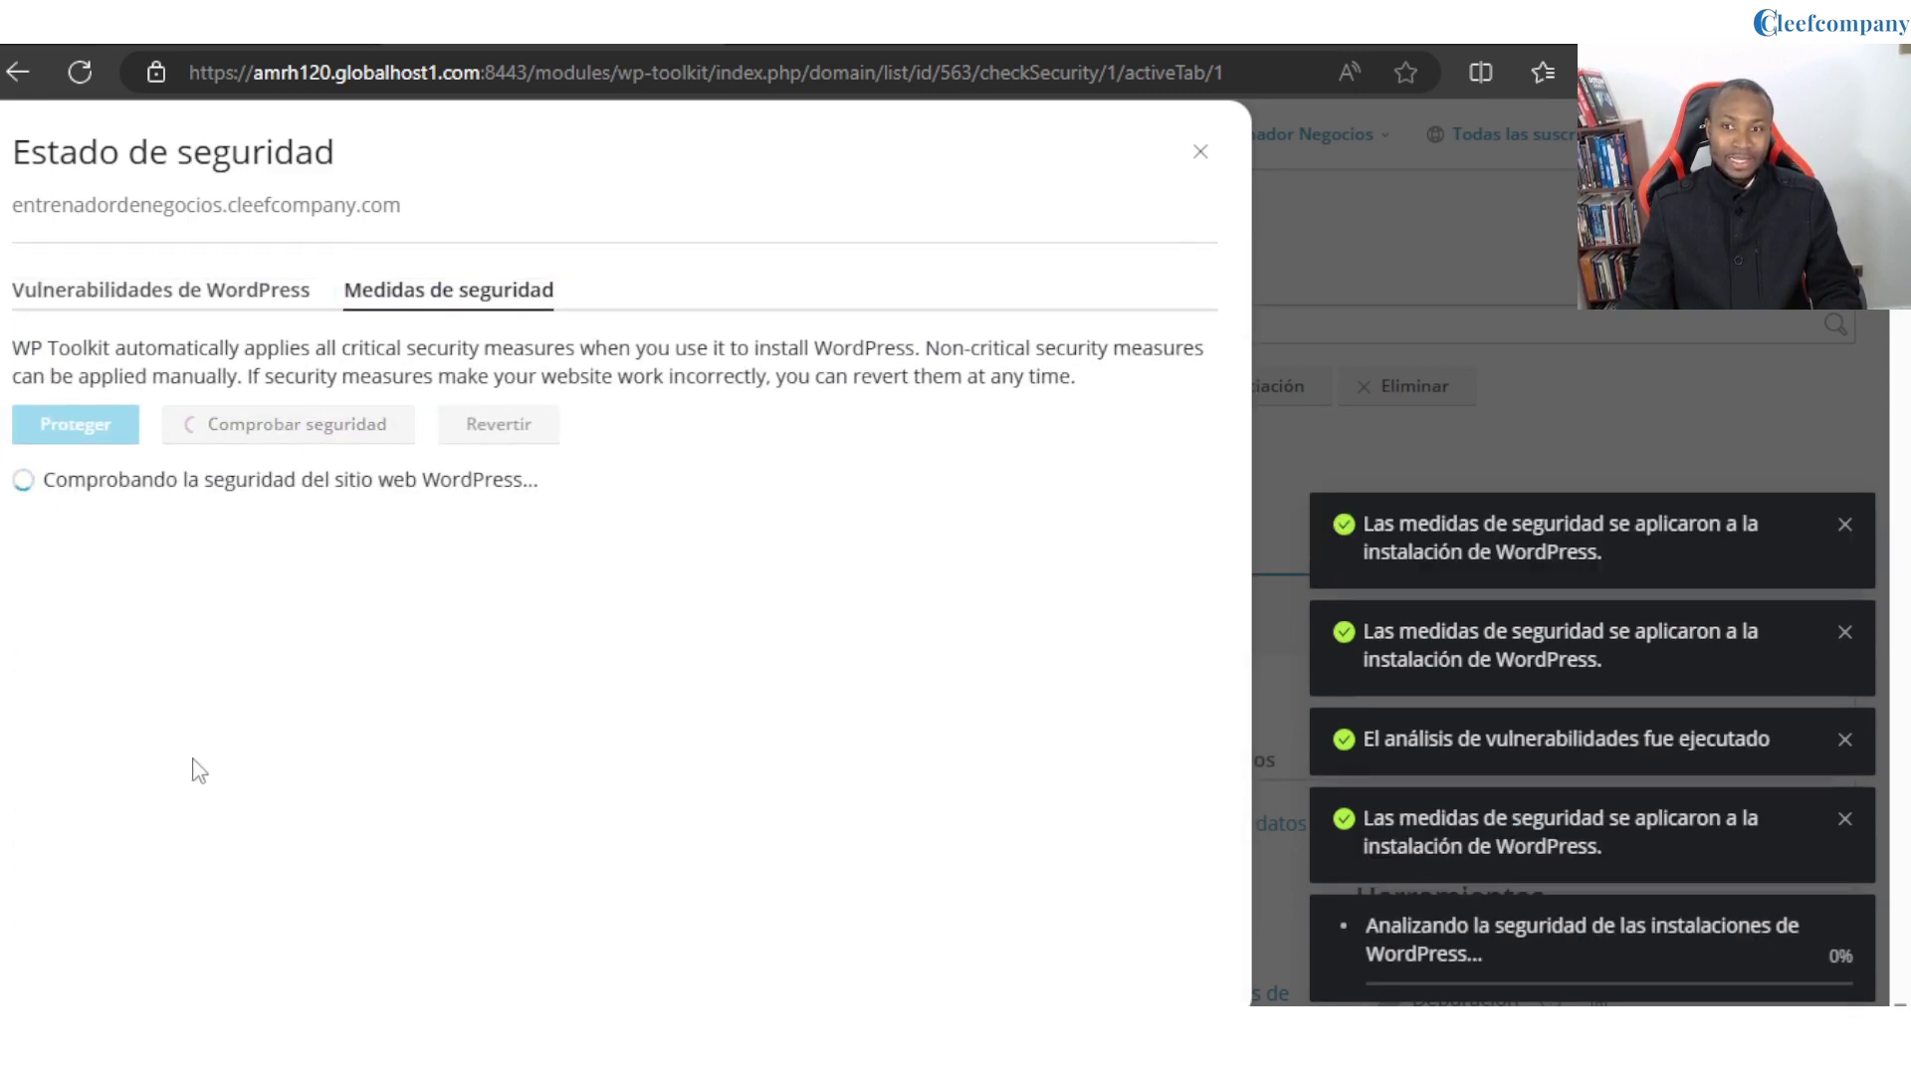
{"action": "scroll", "coordinate": [584, 725], "scroll_direction": "down", "scroll_amount": 6}
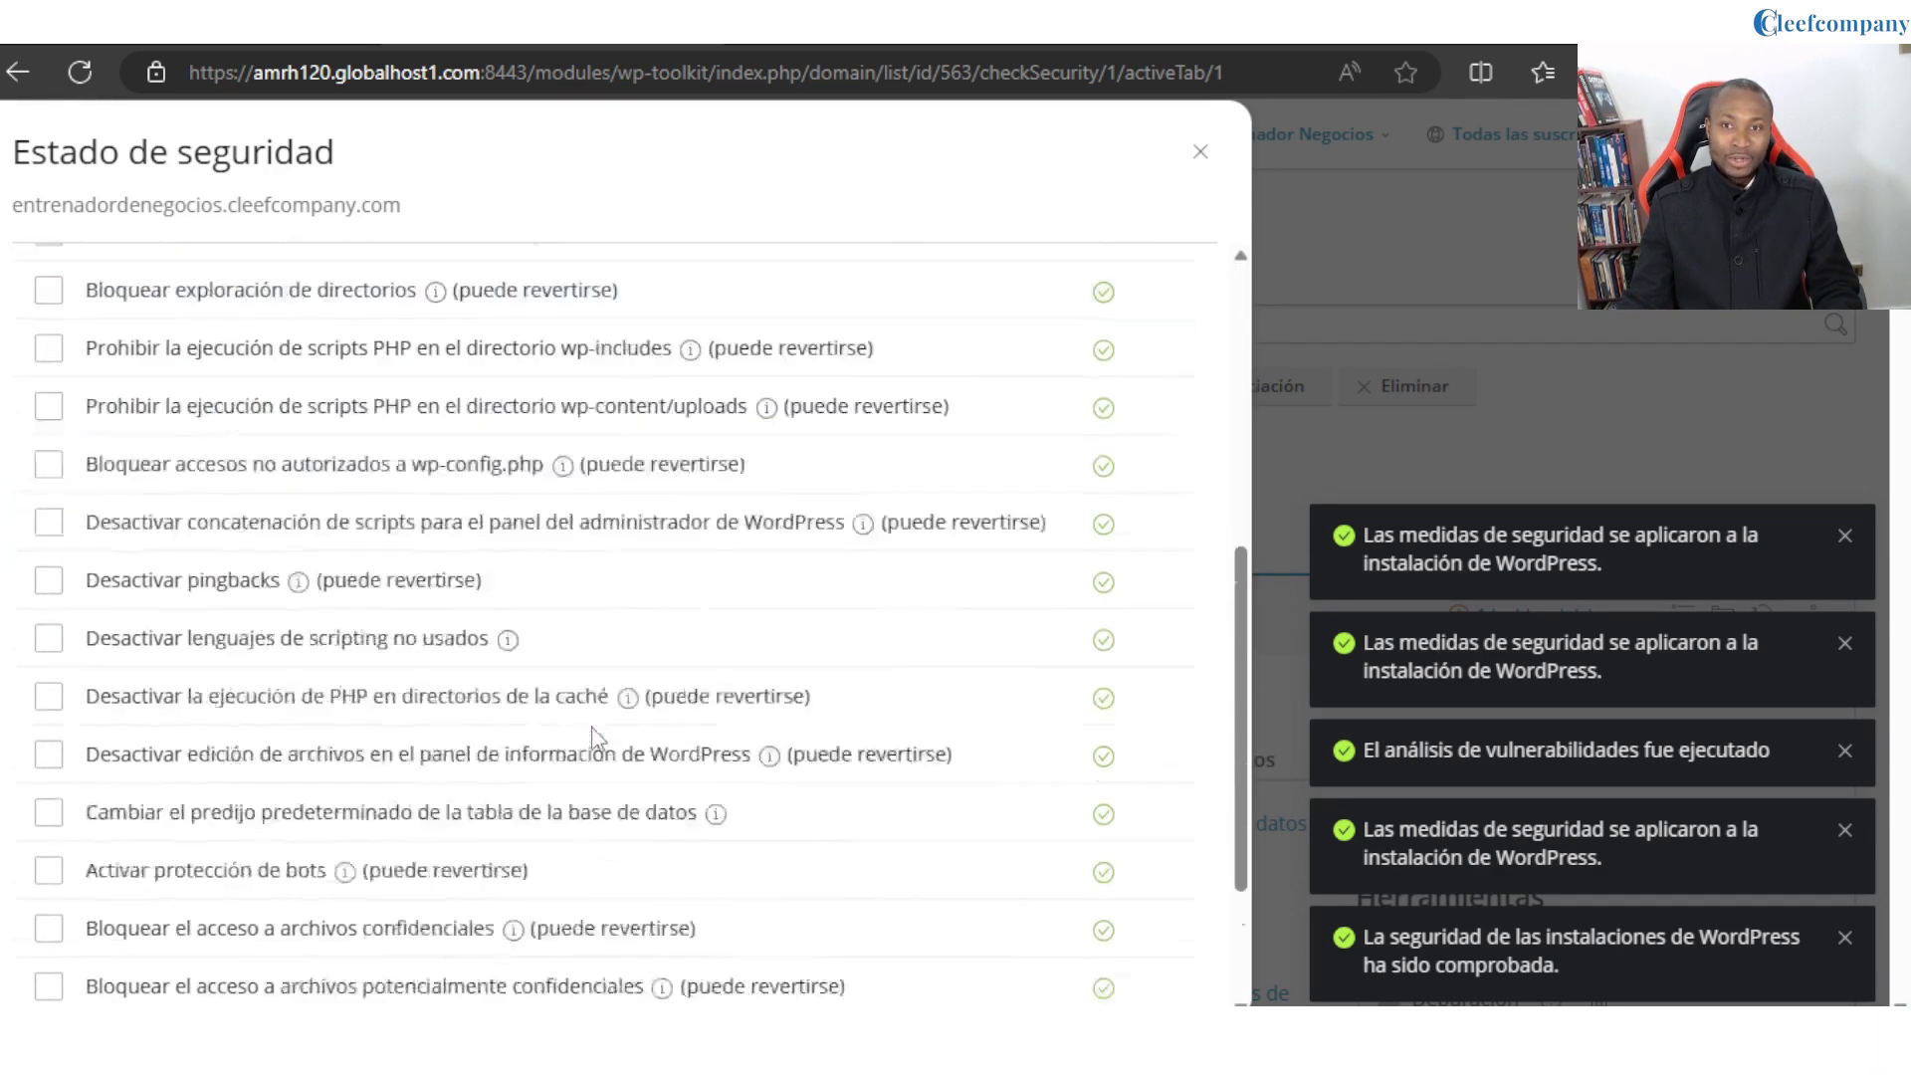
{"action": "left_click", "coordinate": [1200, 153]}
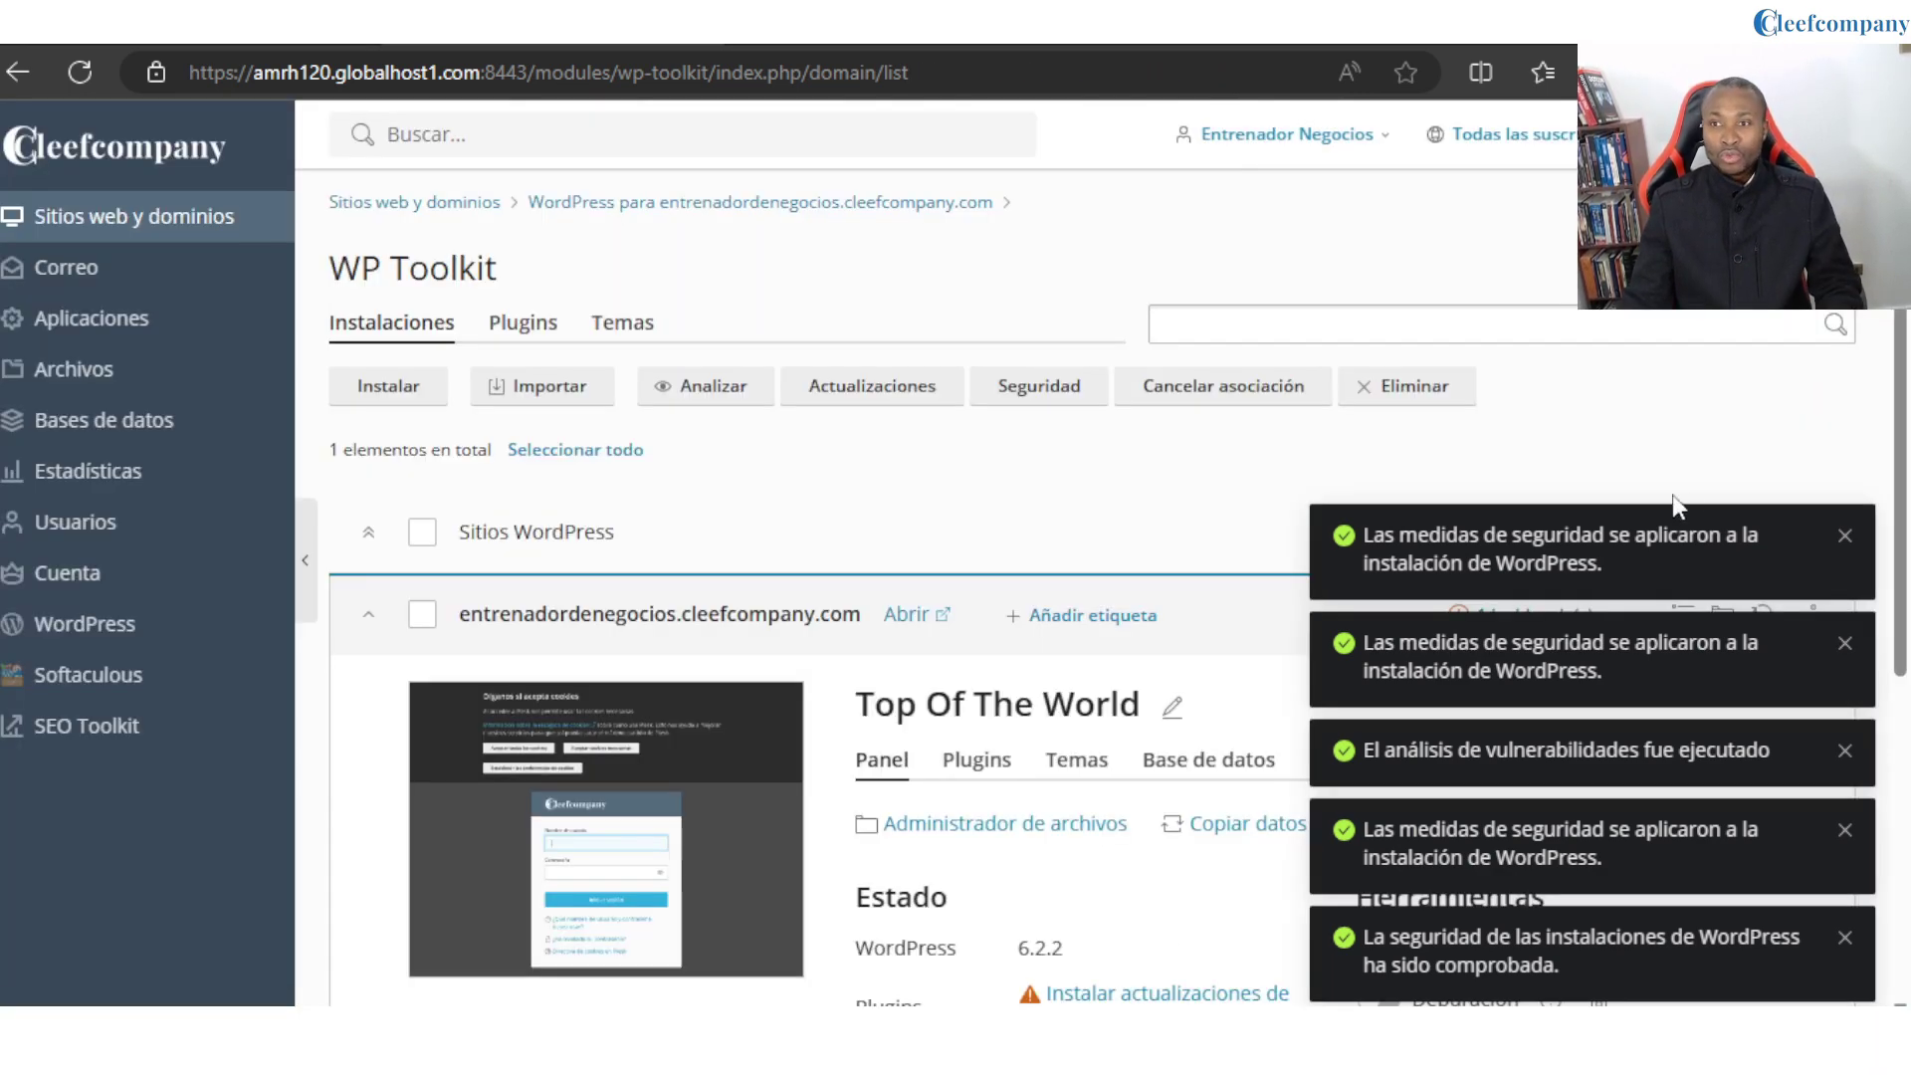
Dismiss the first three completion notifications and review the status overview of the WordPress installation.
{"action": "left_click", "coordinate": [1844, 536]}
{"action": "left_click", "coordinate": [1844, 643]}
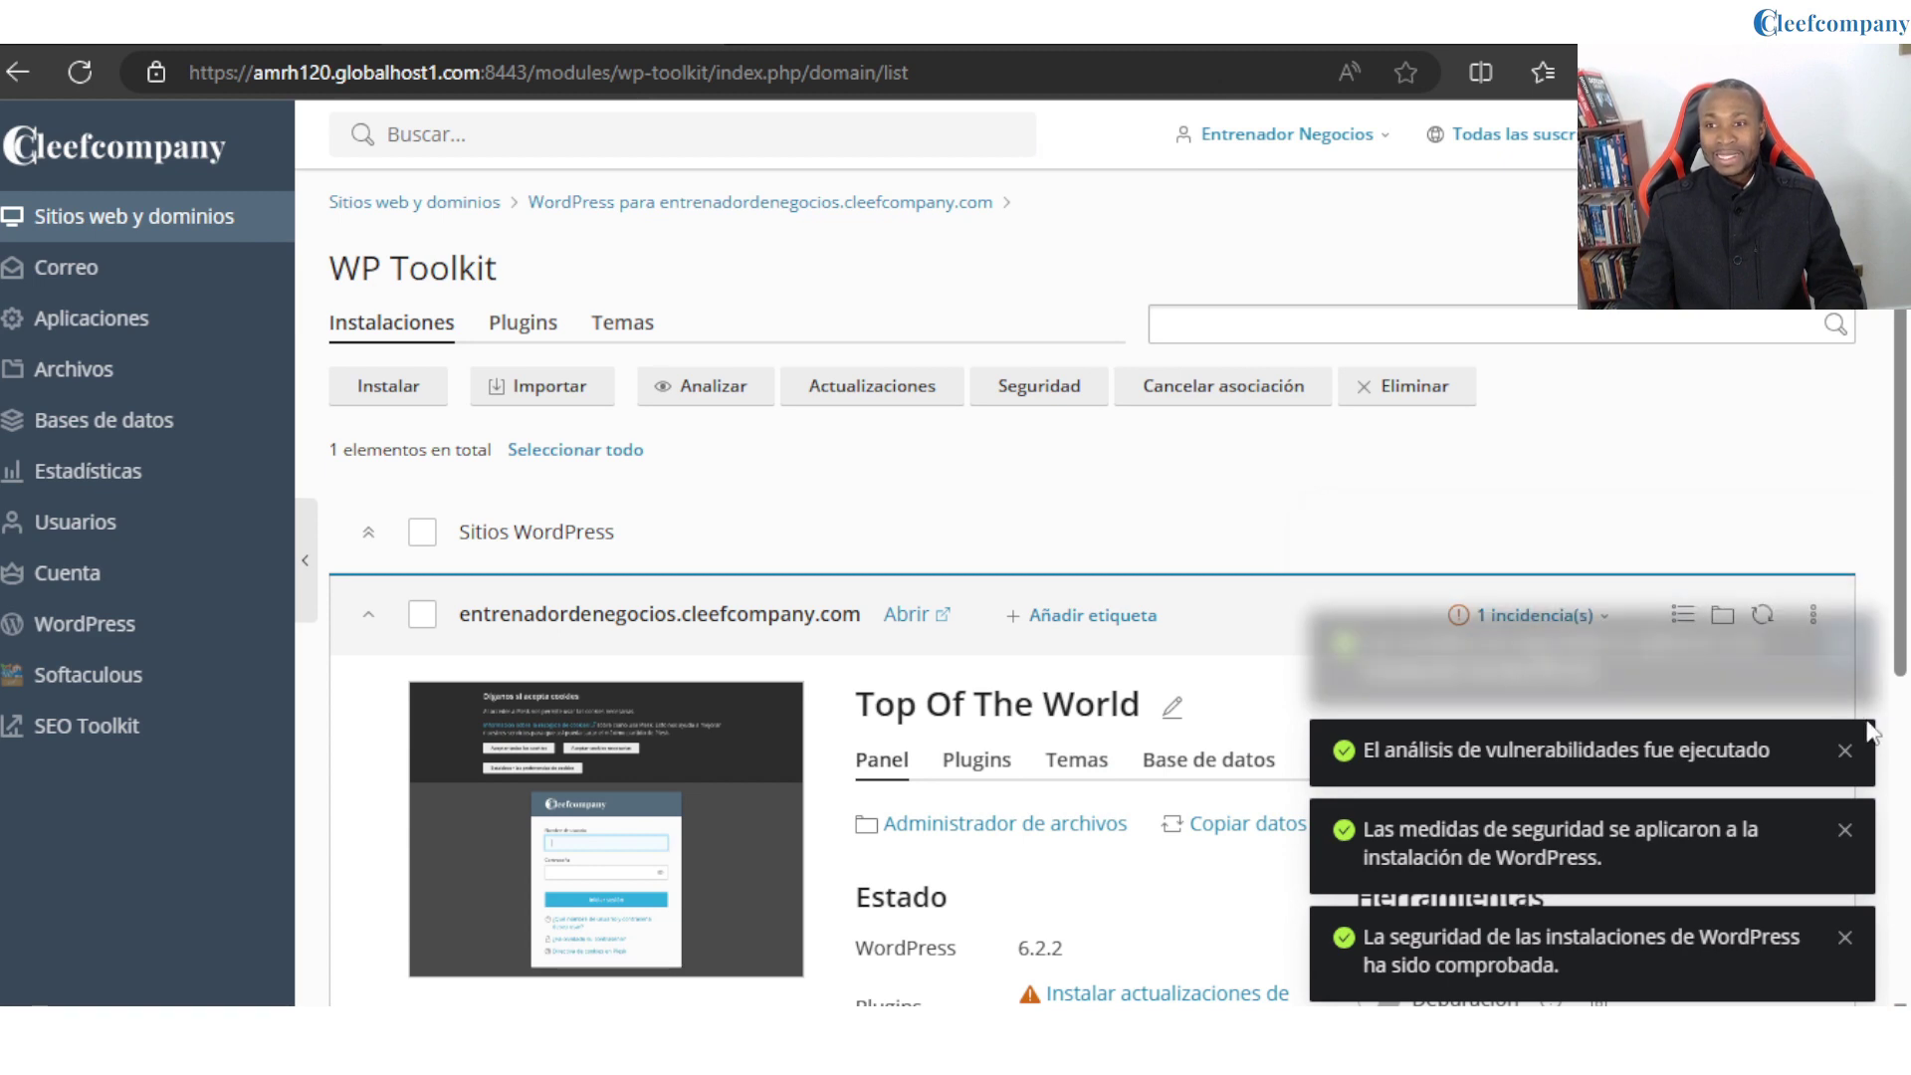
{"action": "left_click", "coordinate": [1844, 751]}
{"action": "scroll", "coordinate": [1480, 840], "scroll_direction": "down", "scroll_amount": 4}
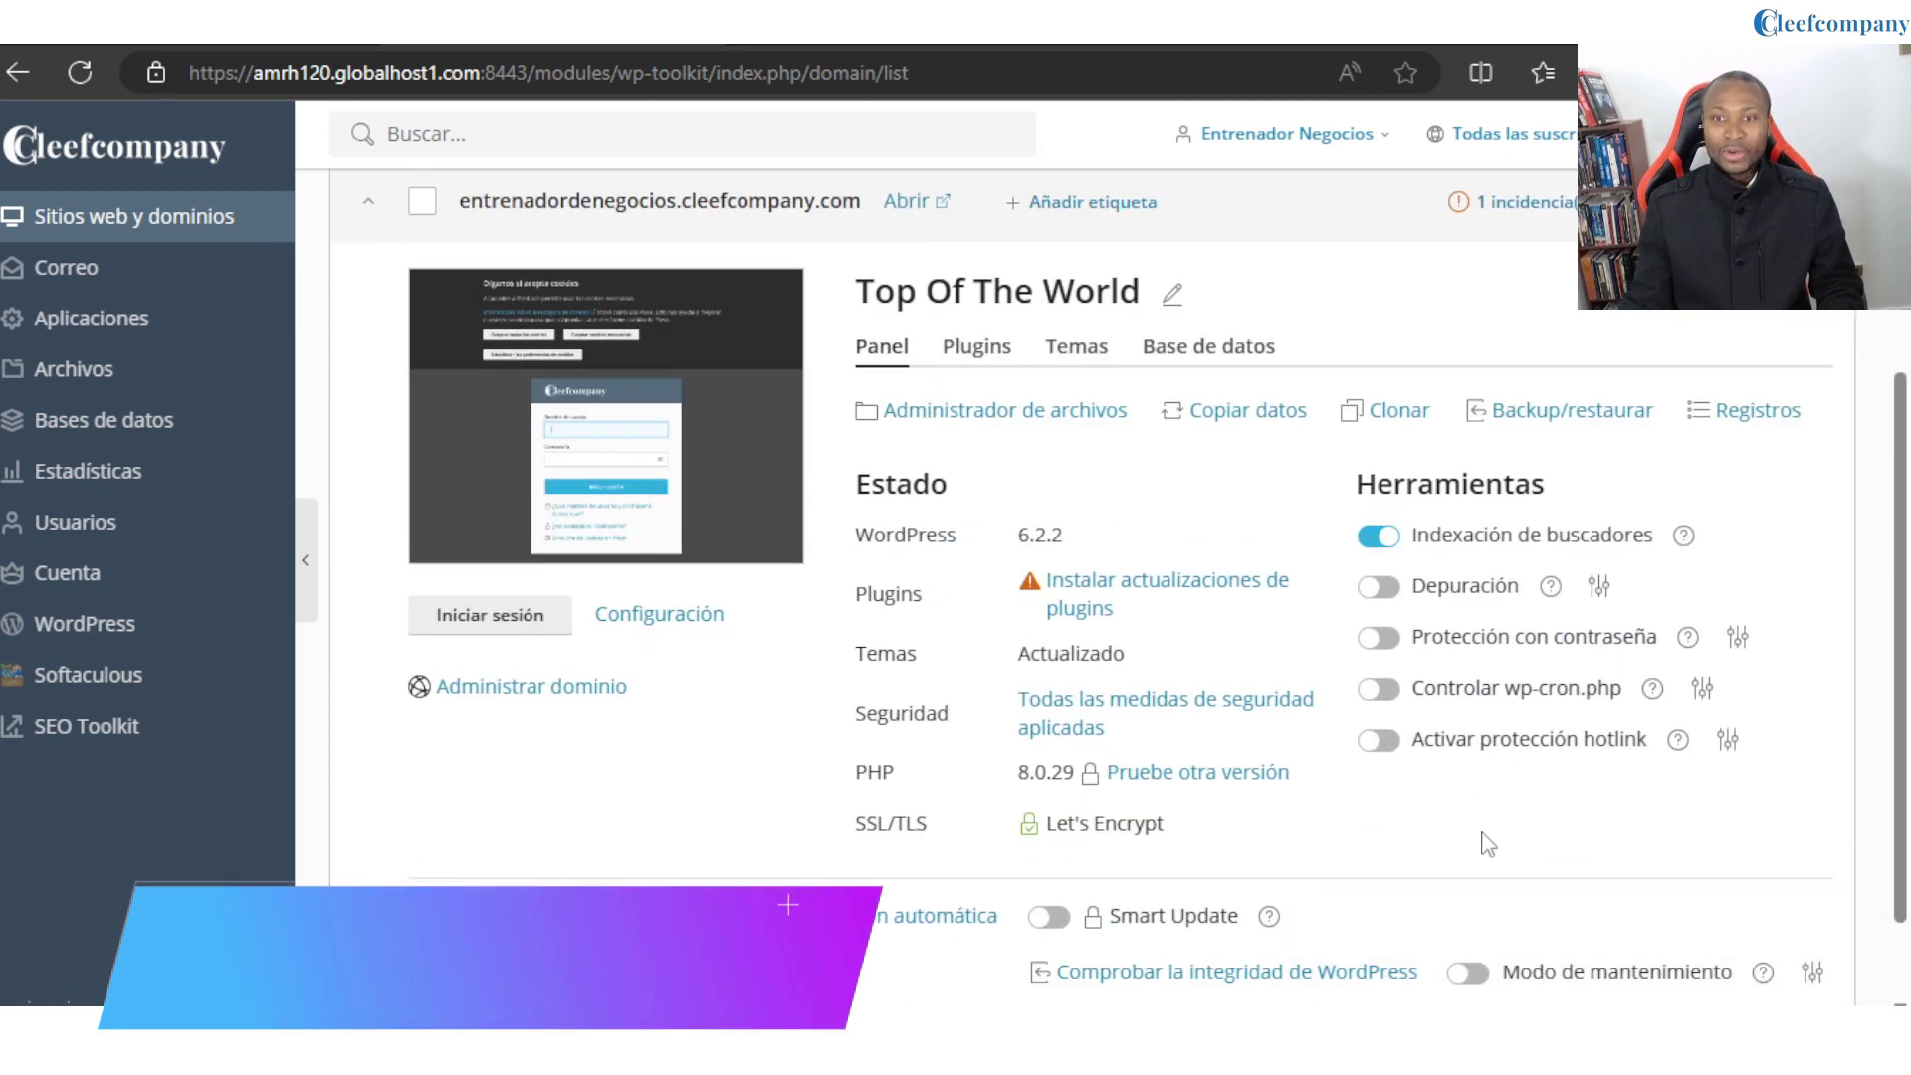
{"action": "scroll", "coordinate": [1137, 634], "scroll_direction": "up", "scroll_amount": 1}
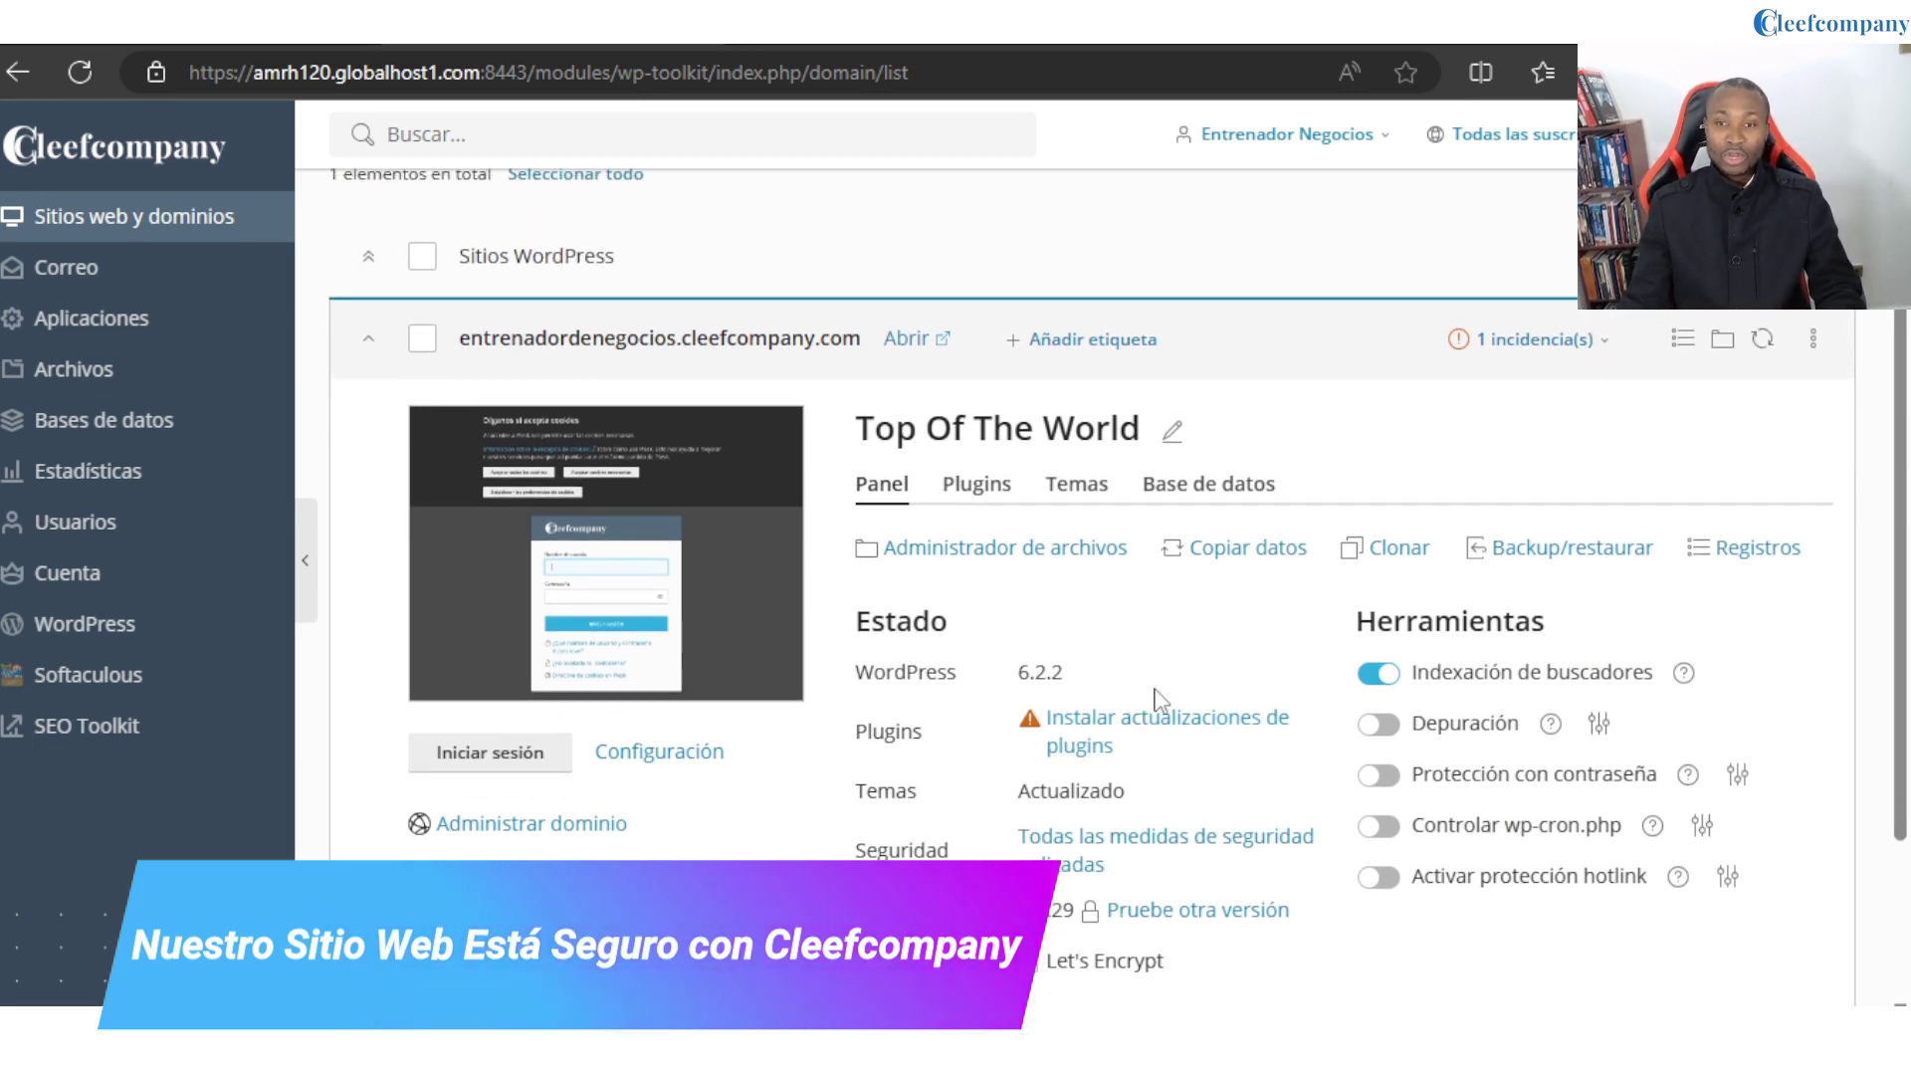
{"action": "scroll", "coordinate": [1118, 771], "scroll_direction": "up", "scroll_amount": 1}
{"action": "scroll", "coordinate": [1135, 697], "scroll_direction": "down", "scroll_amount": 2}
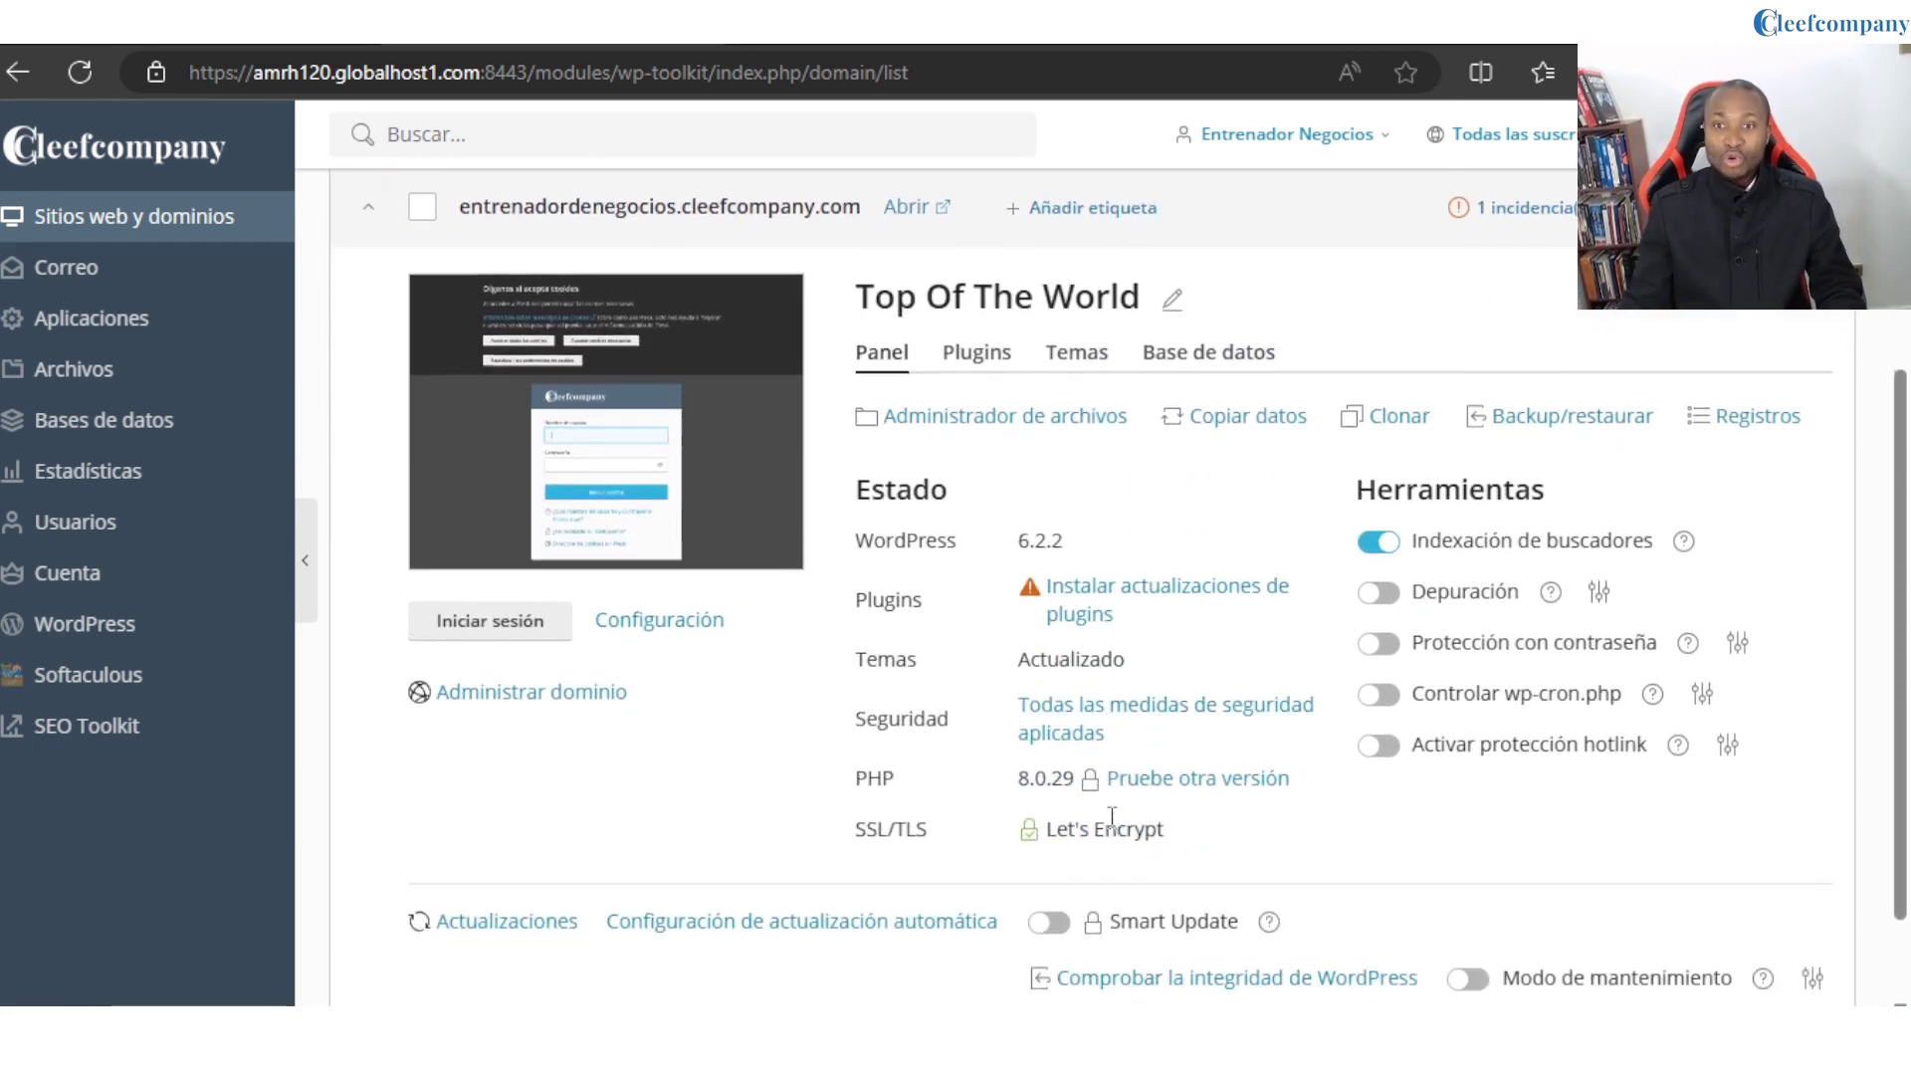
Look at the available plugin update for Akismet Anti-Spam and close the updates without installing it.
{"action": "left_click", "coordinate": [1141, 597]}
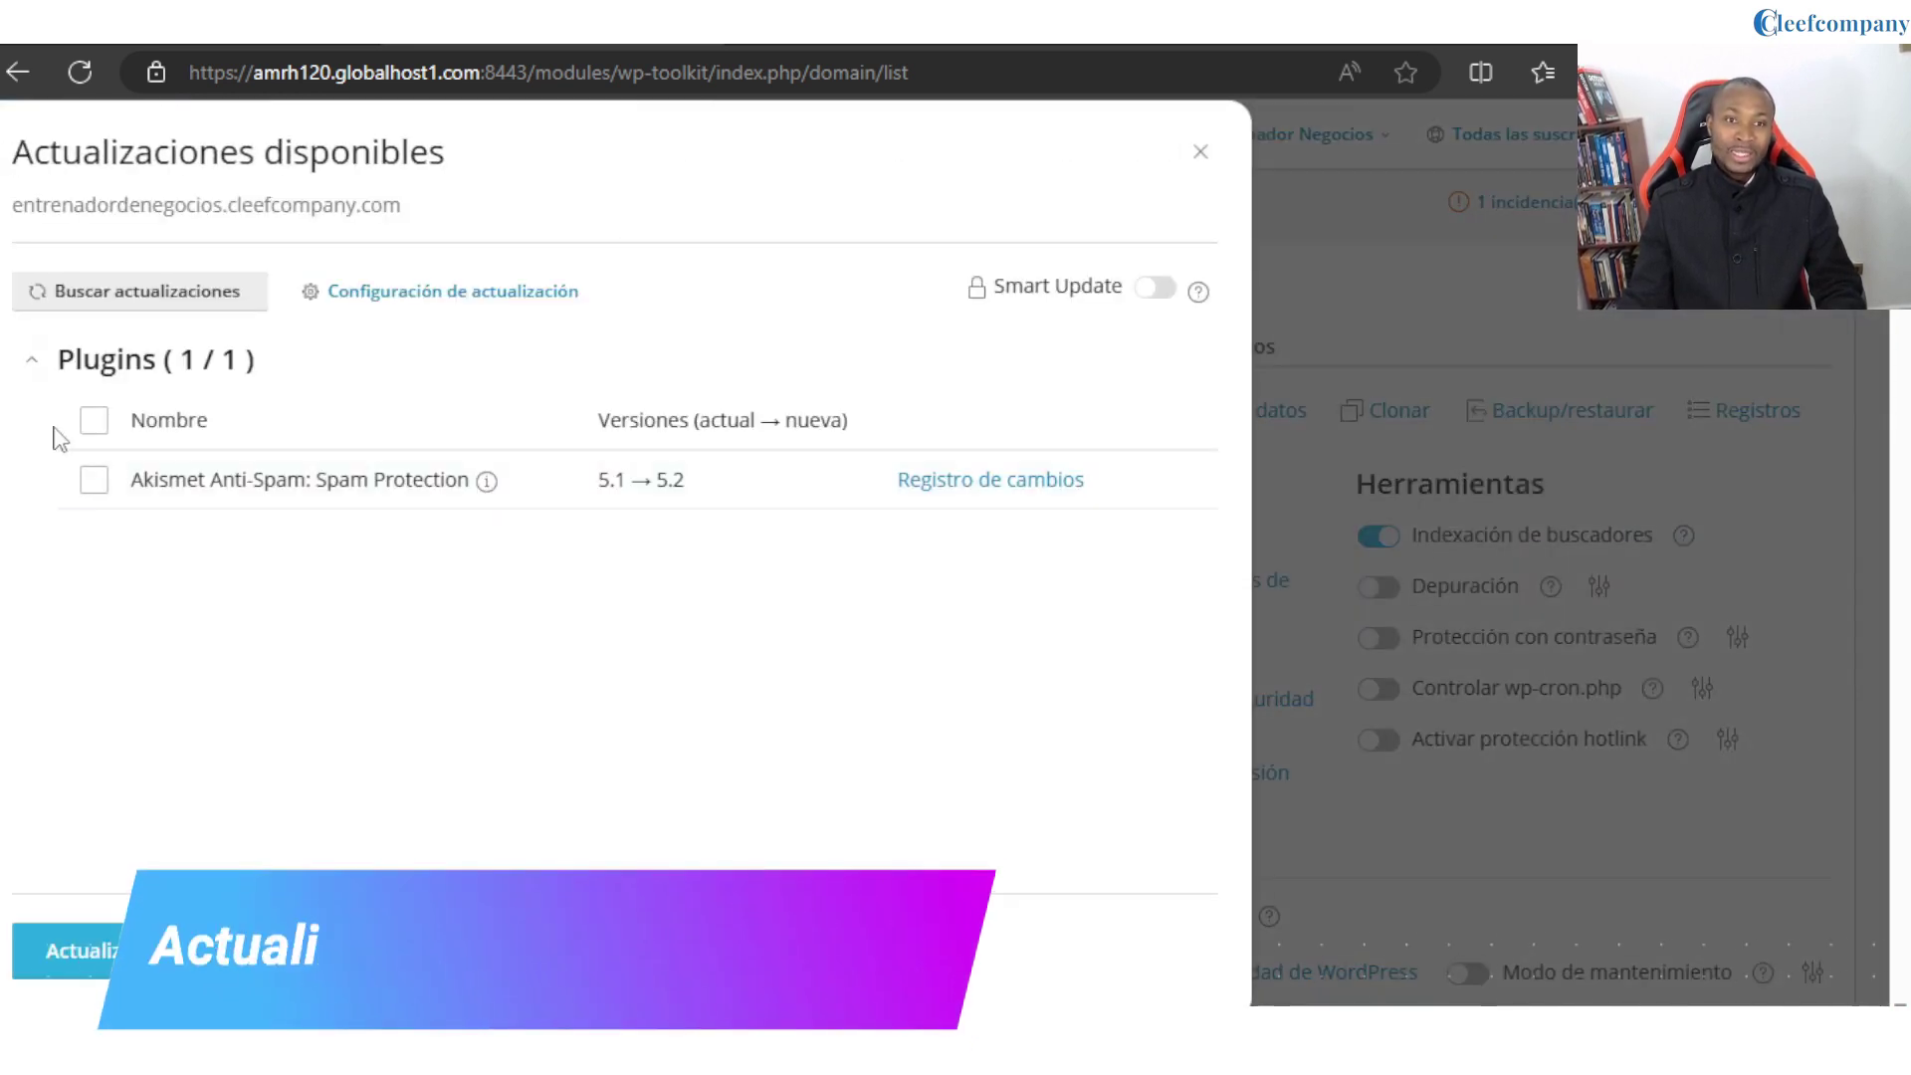
{"action": "left_click", "coordinate": [95, 480]}
{"action": "left_click", "coordinate": [98, 482]}
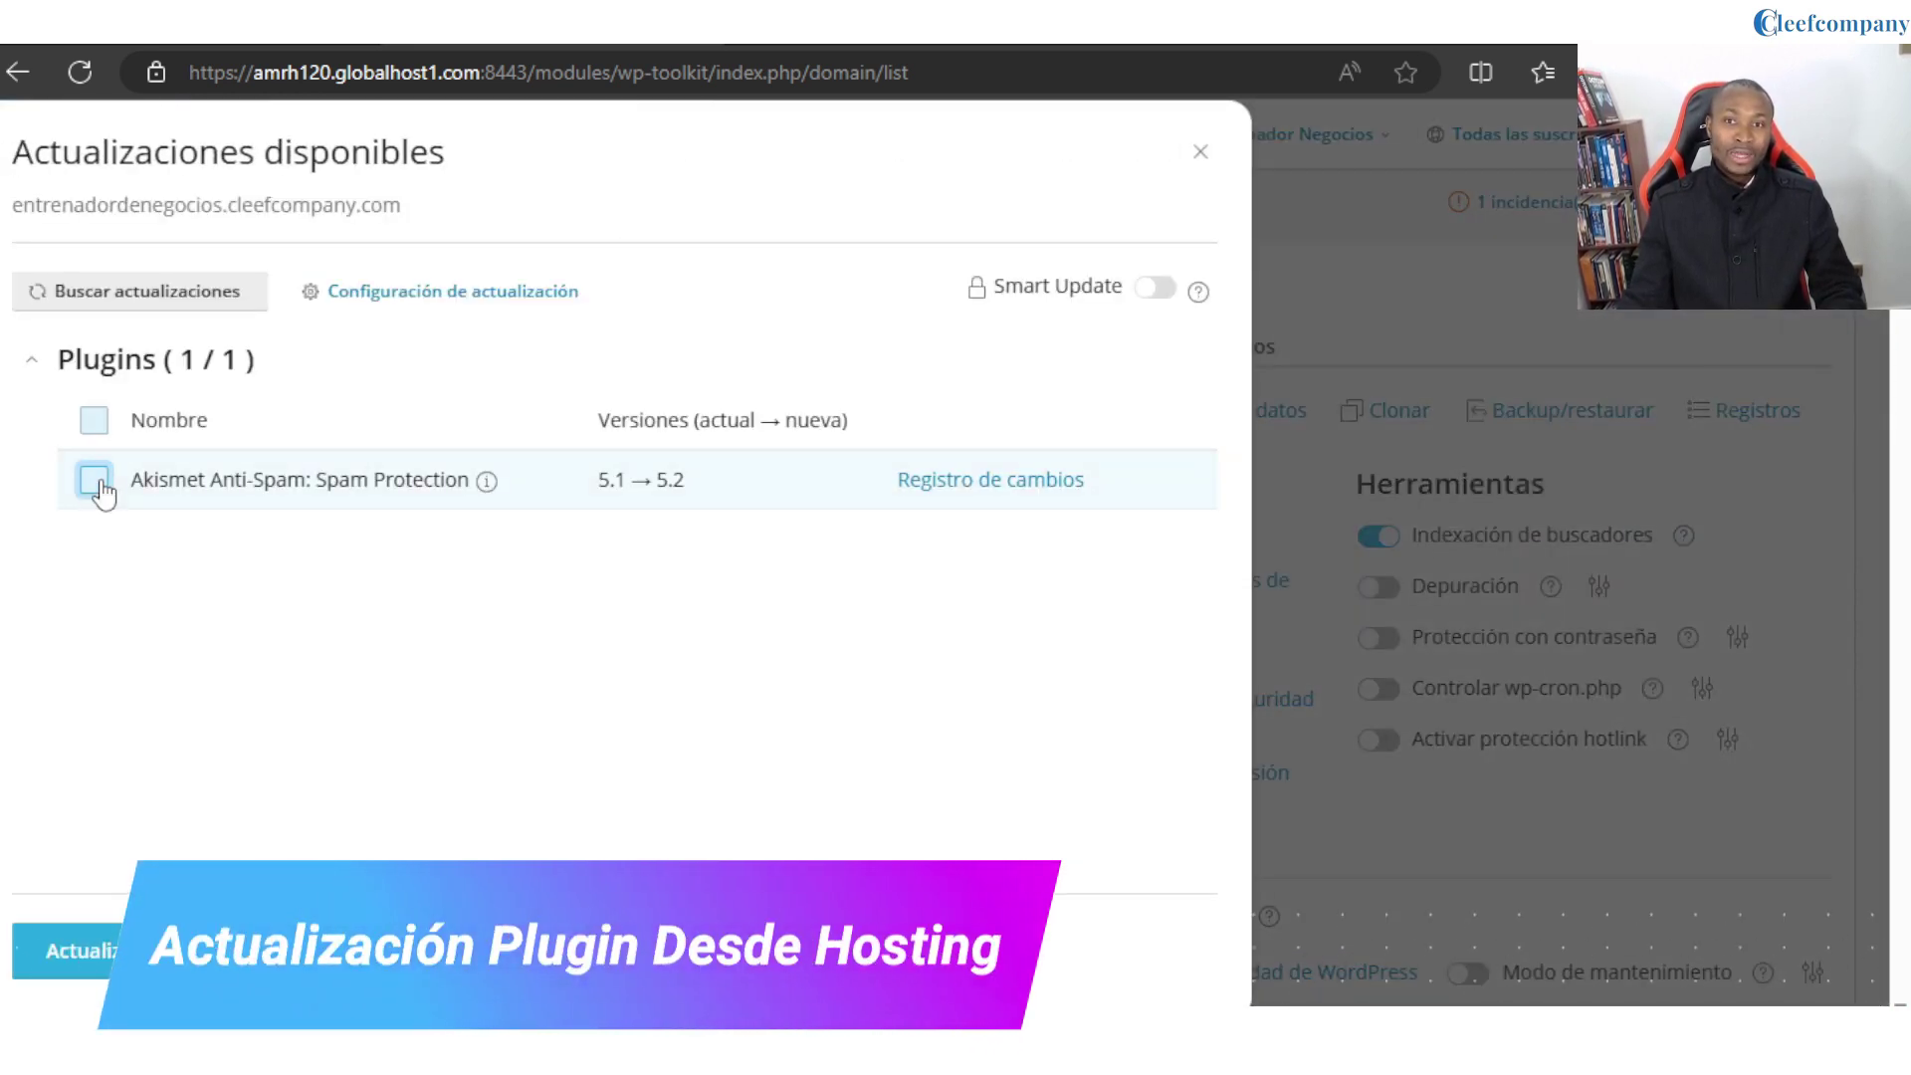
{"action": "left_click", "coordinate": [1200, 154]}
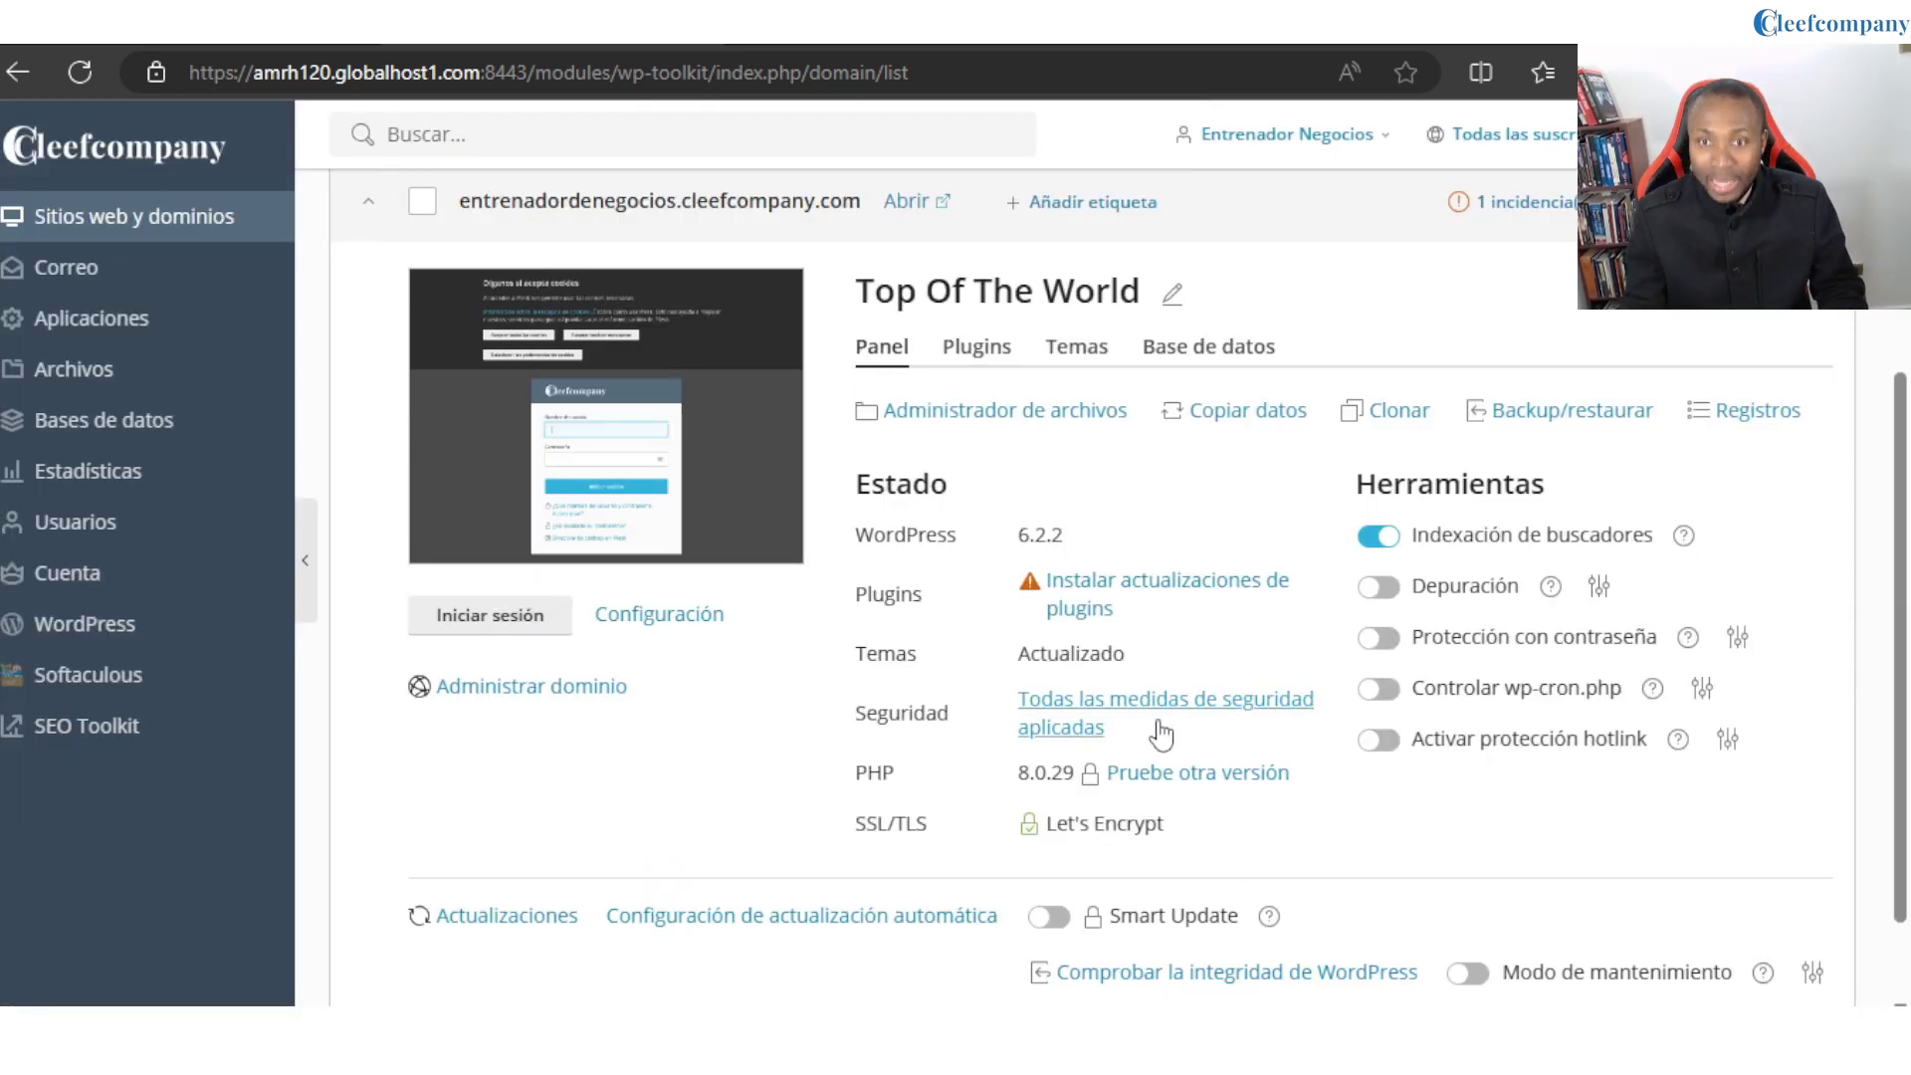
Review the site's theme, security, PHP version and SSL/TLS status entries.
{"action": "left_click_drag", "start_coordinate": [1045, 654], "coordinate": [988, 649]}
{"action": "left_click", "coordinate": [1126, 657]}
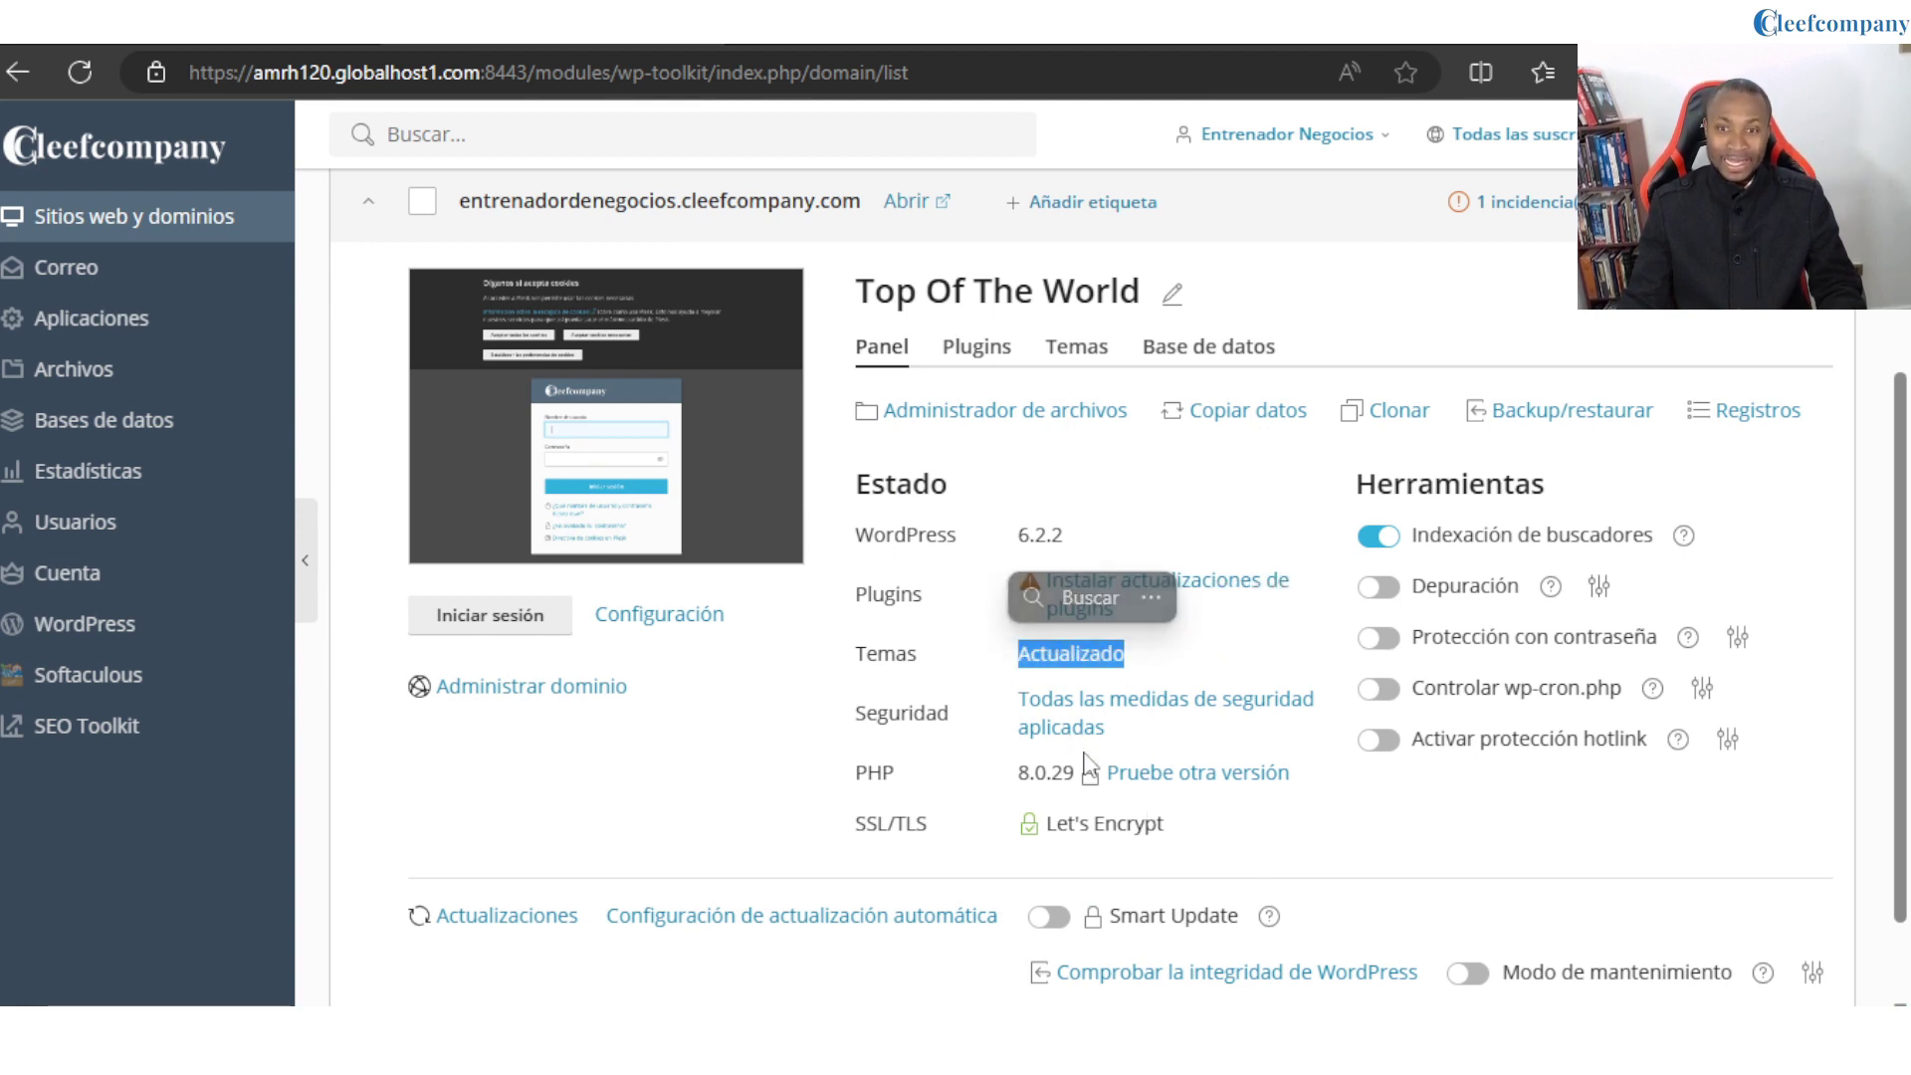
{"action": "left_click_drag", "start_coordinate": [880, 715], "coordinate": [988, 724]}
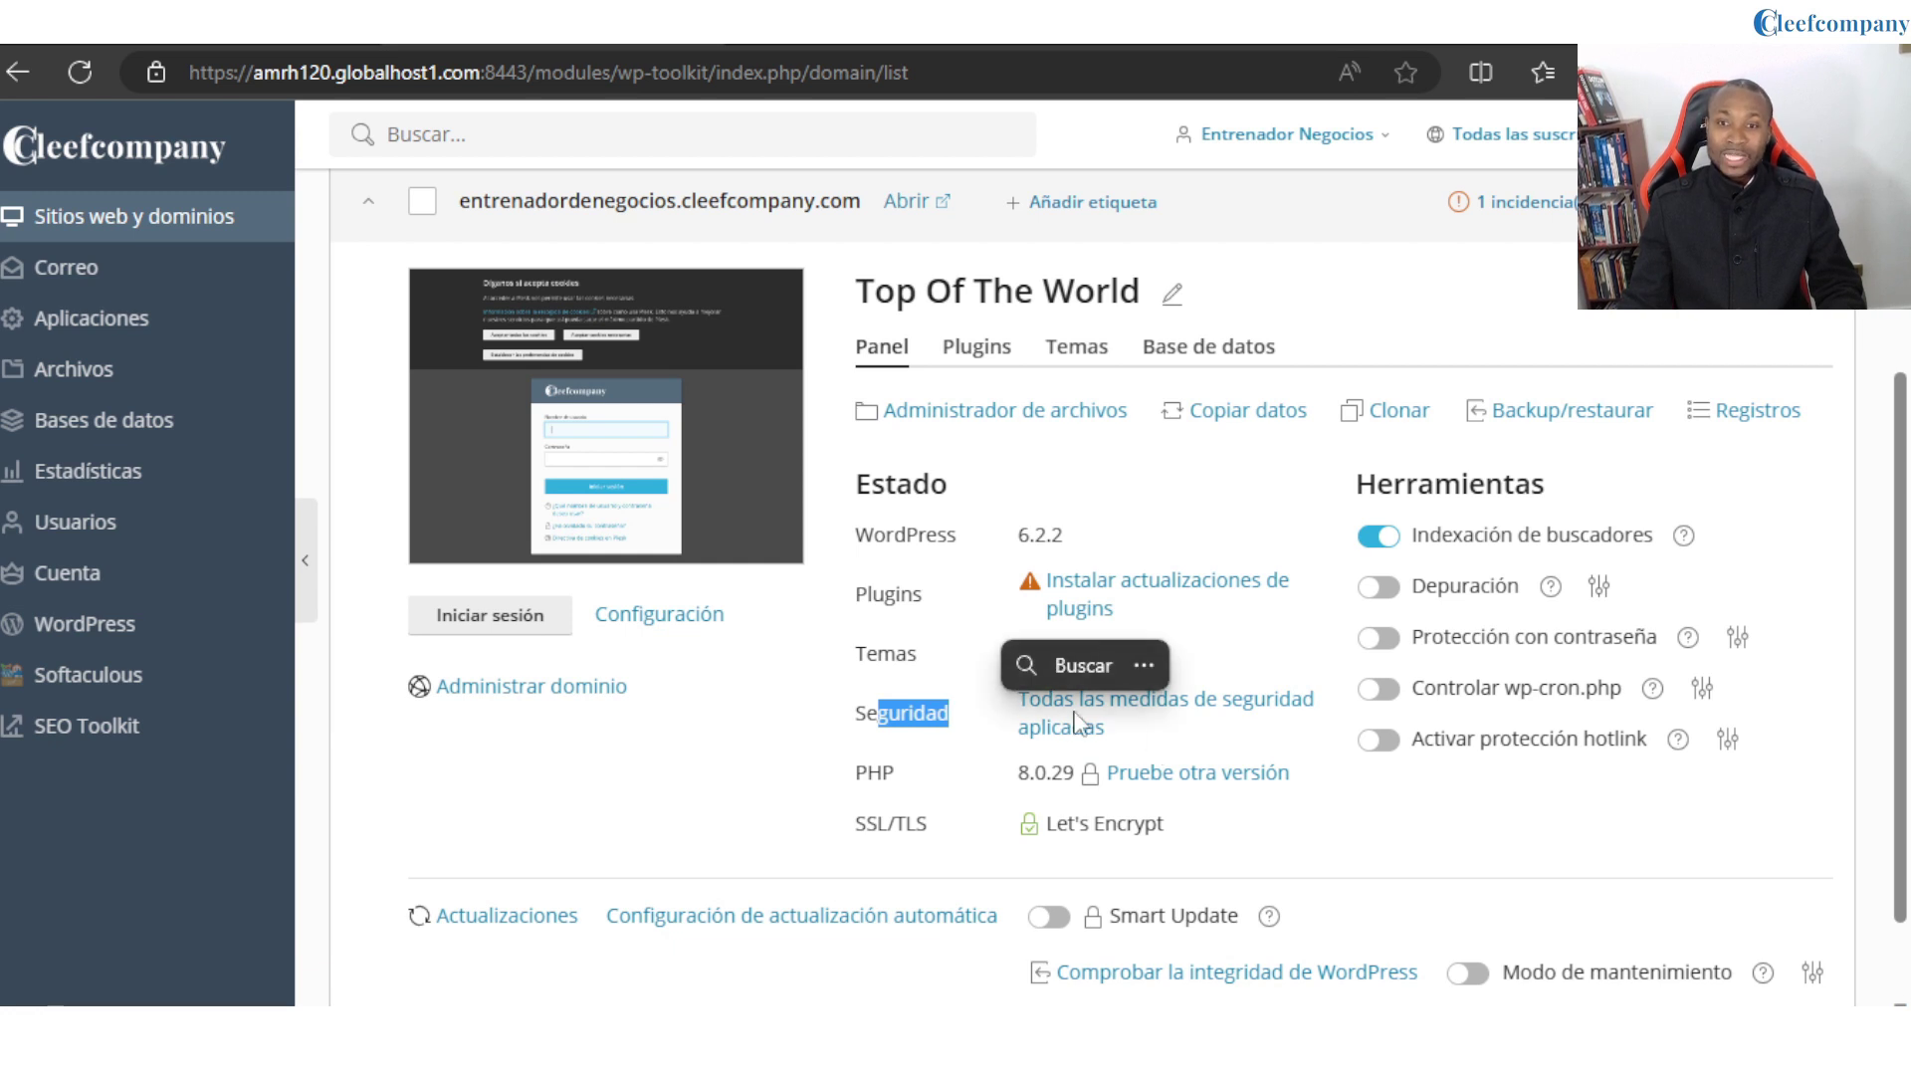
{"action": "left_click_drag", "start_coordinate": [1017, 774], "coordinate": [1092, 783]}
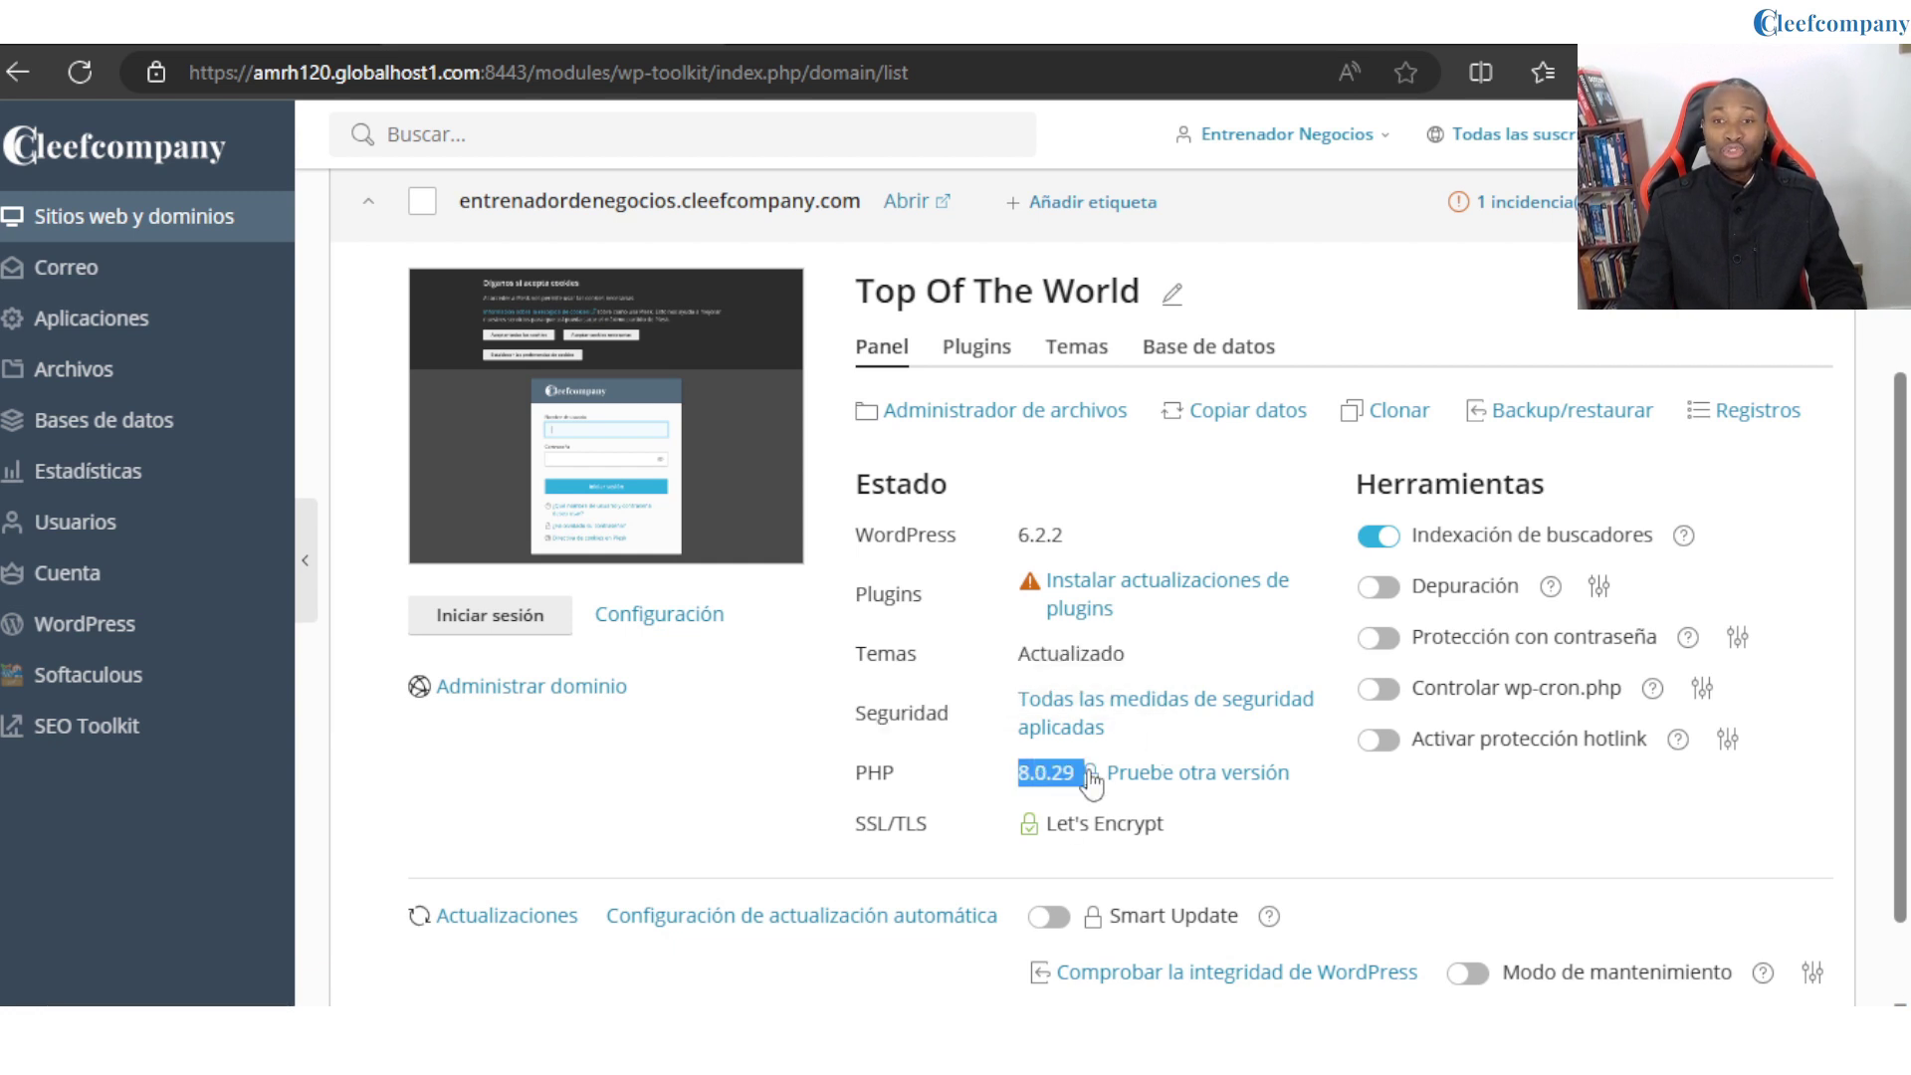
{"action": "left_click_drag", "start_coordinate": [853, 826], "coordinate": [1045, 834]}
{"action": "left_click", "coordinate": [1142, 822]}
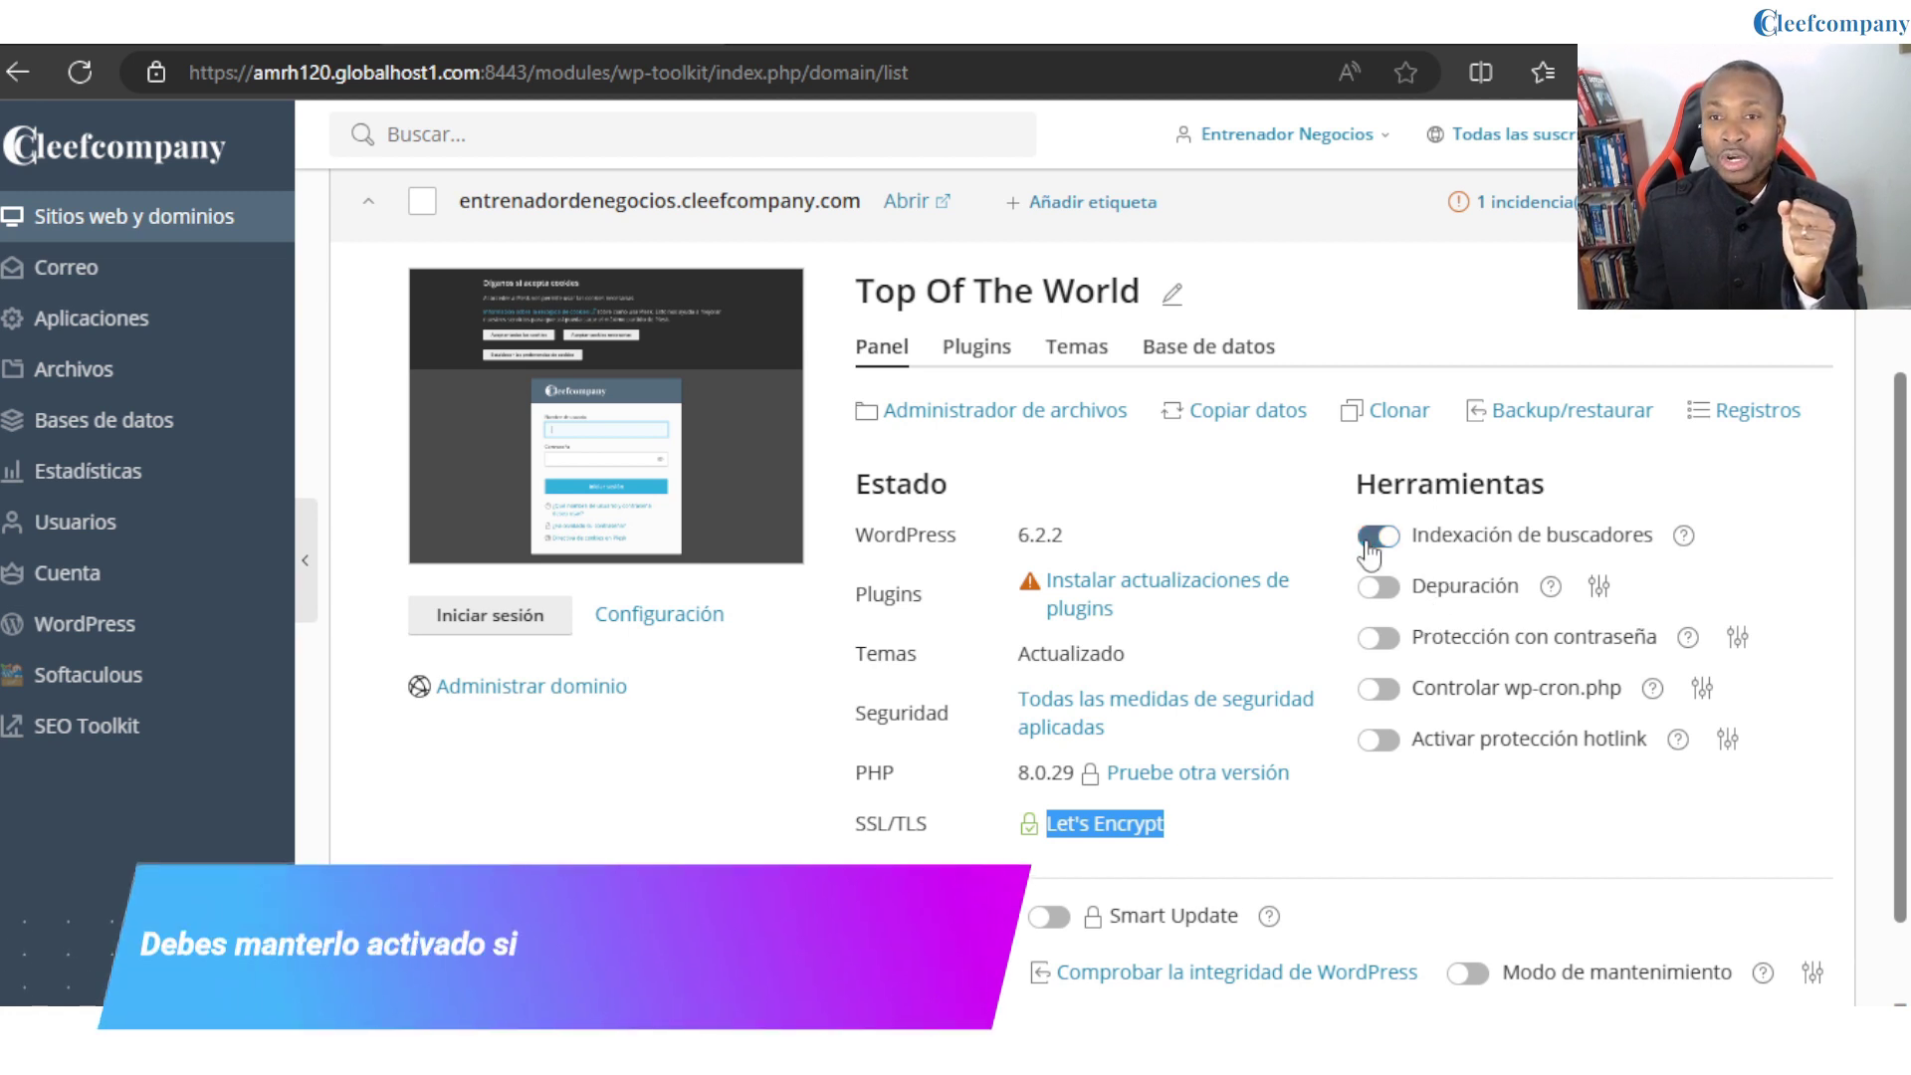
Turn off search engine indexing for the WordPress site.
{"action": "left_click", "coordinate": [1389, 715]}
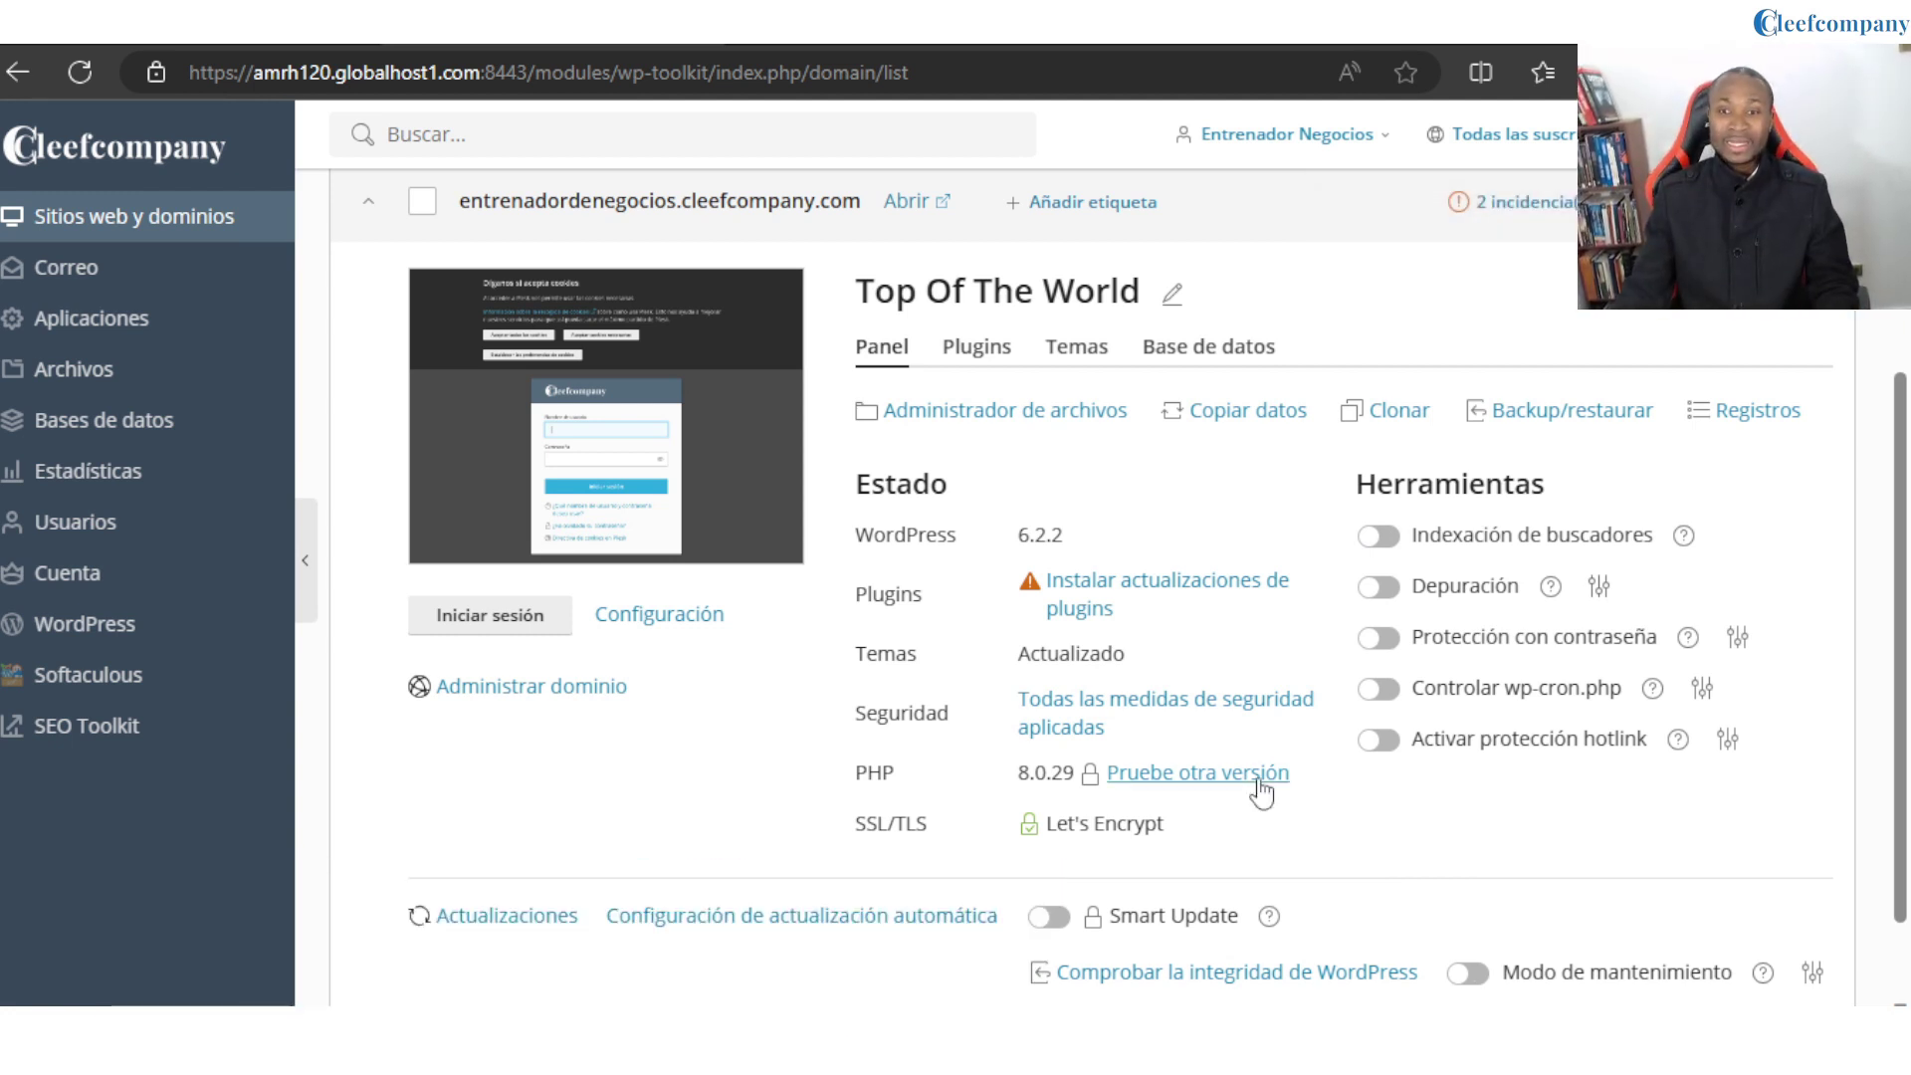
{"action": "scroll", "coordinate": [1115, 787], "scroll_direction": "down", "scroll_amount": 2}
{"action": "scroll", "coordinate": [1185, 866], "scroll_direction": "up", "scroll_amount": 5}
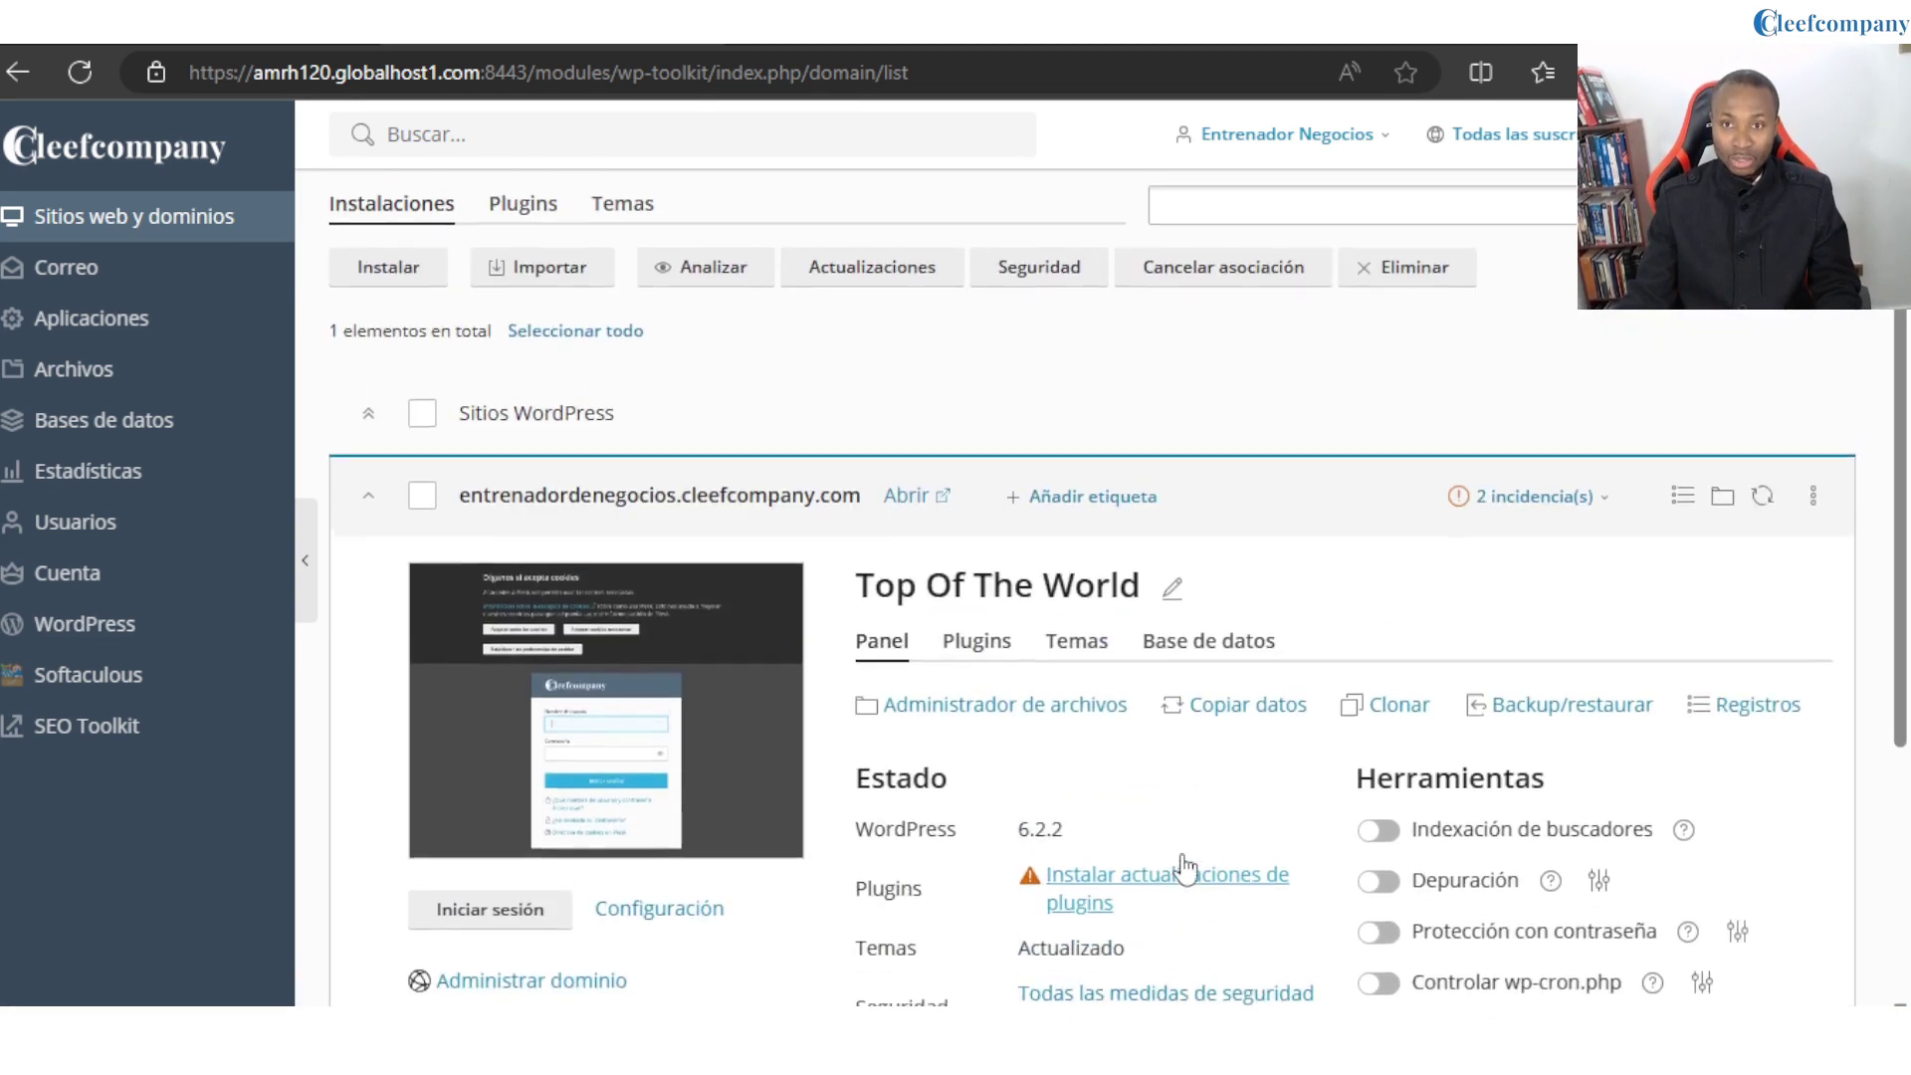
Delete the inactive Akismet Anti-Spam and Hello Dolly plugins from the WordPress installation.
{"action": "scroll", "coordinate": [998, 493], "scroll_direction": "down", "scroll_amount": 1}
{"action": "left_click", "coordinate": [995, 491]}
{"action": "scroll", "coordinate": [1549, 597], "scroll_direction": "down", "scroll_amount": 3}
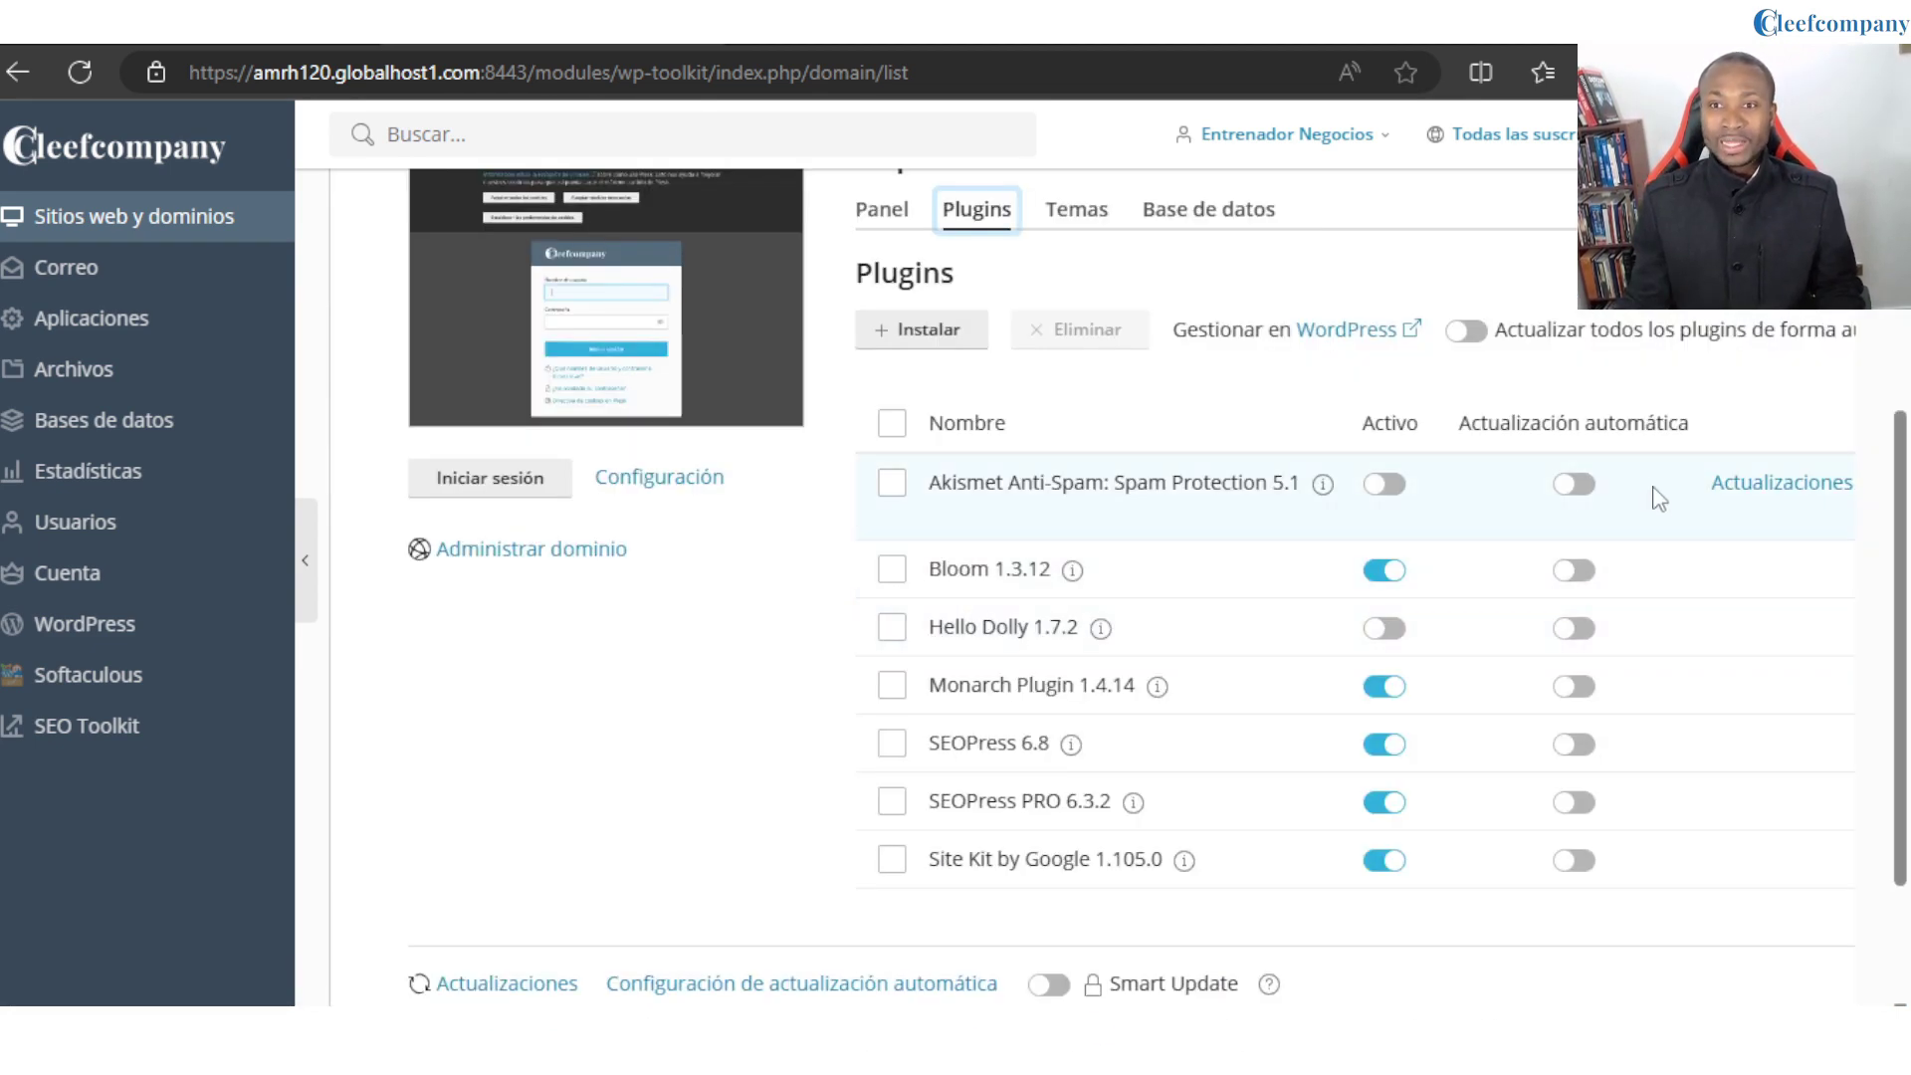
{"action": "left_click", "coordinate": [896, 488]}
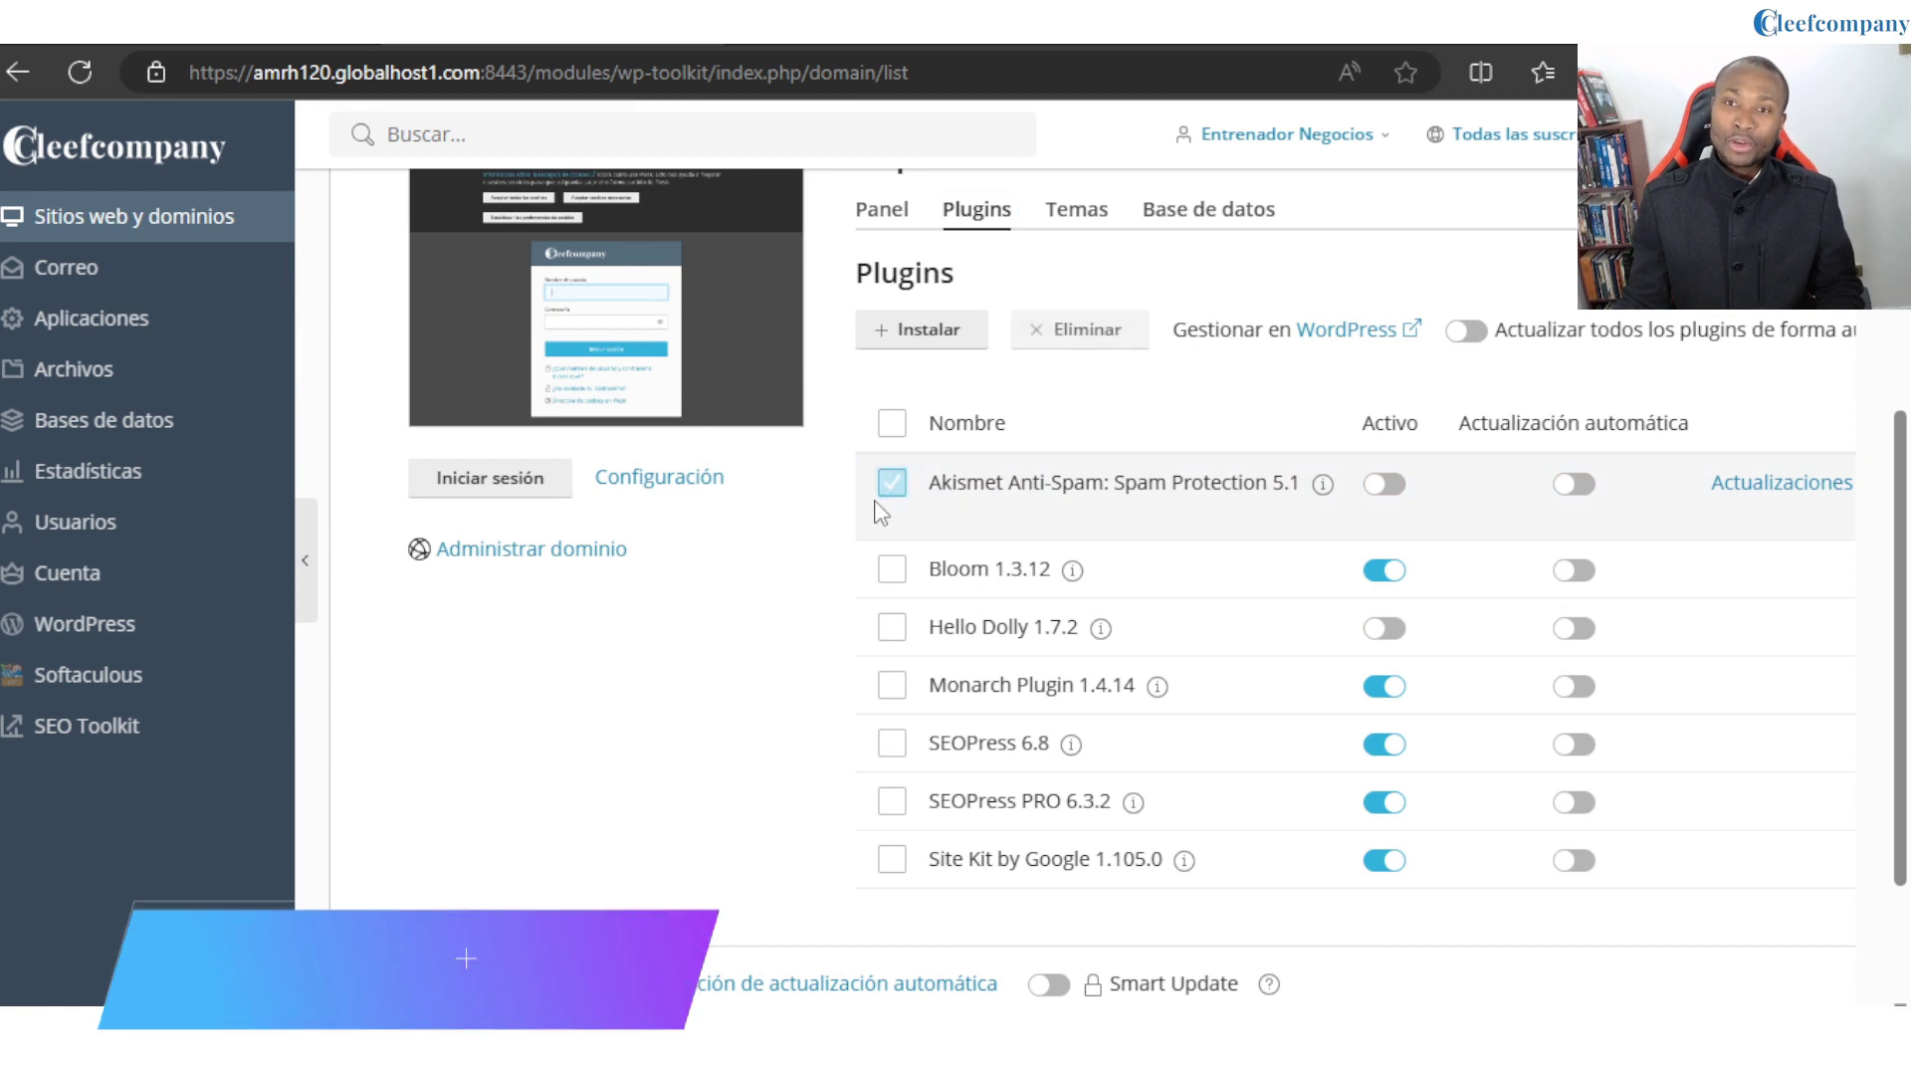
{"action": "left_click", "coordinate": [889, 629]}
{"action": "scroll", "coordinate": [933, 712], "scroll_direction": "up", "scroll_amount": 1}
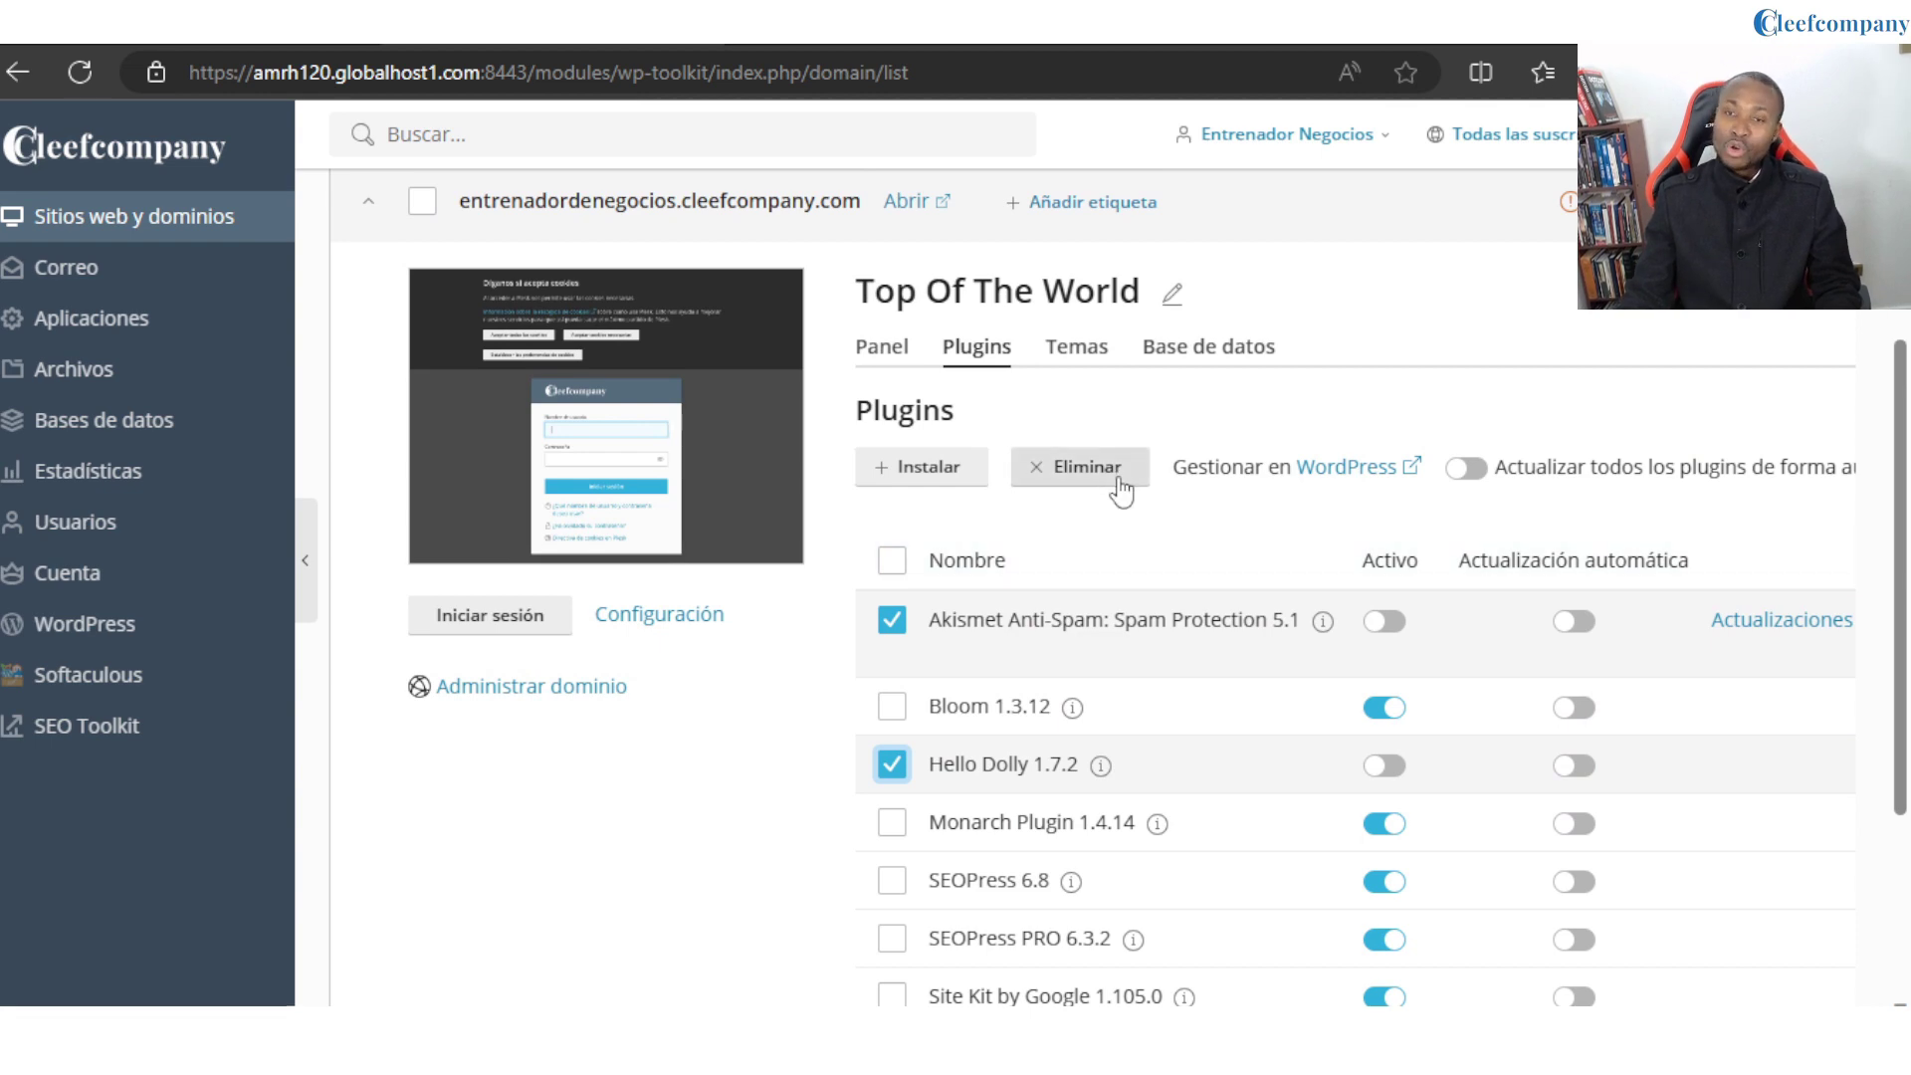
{"action": "left_click", "coordinate": [1087, 467]}
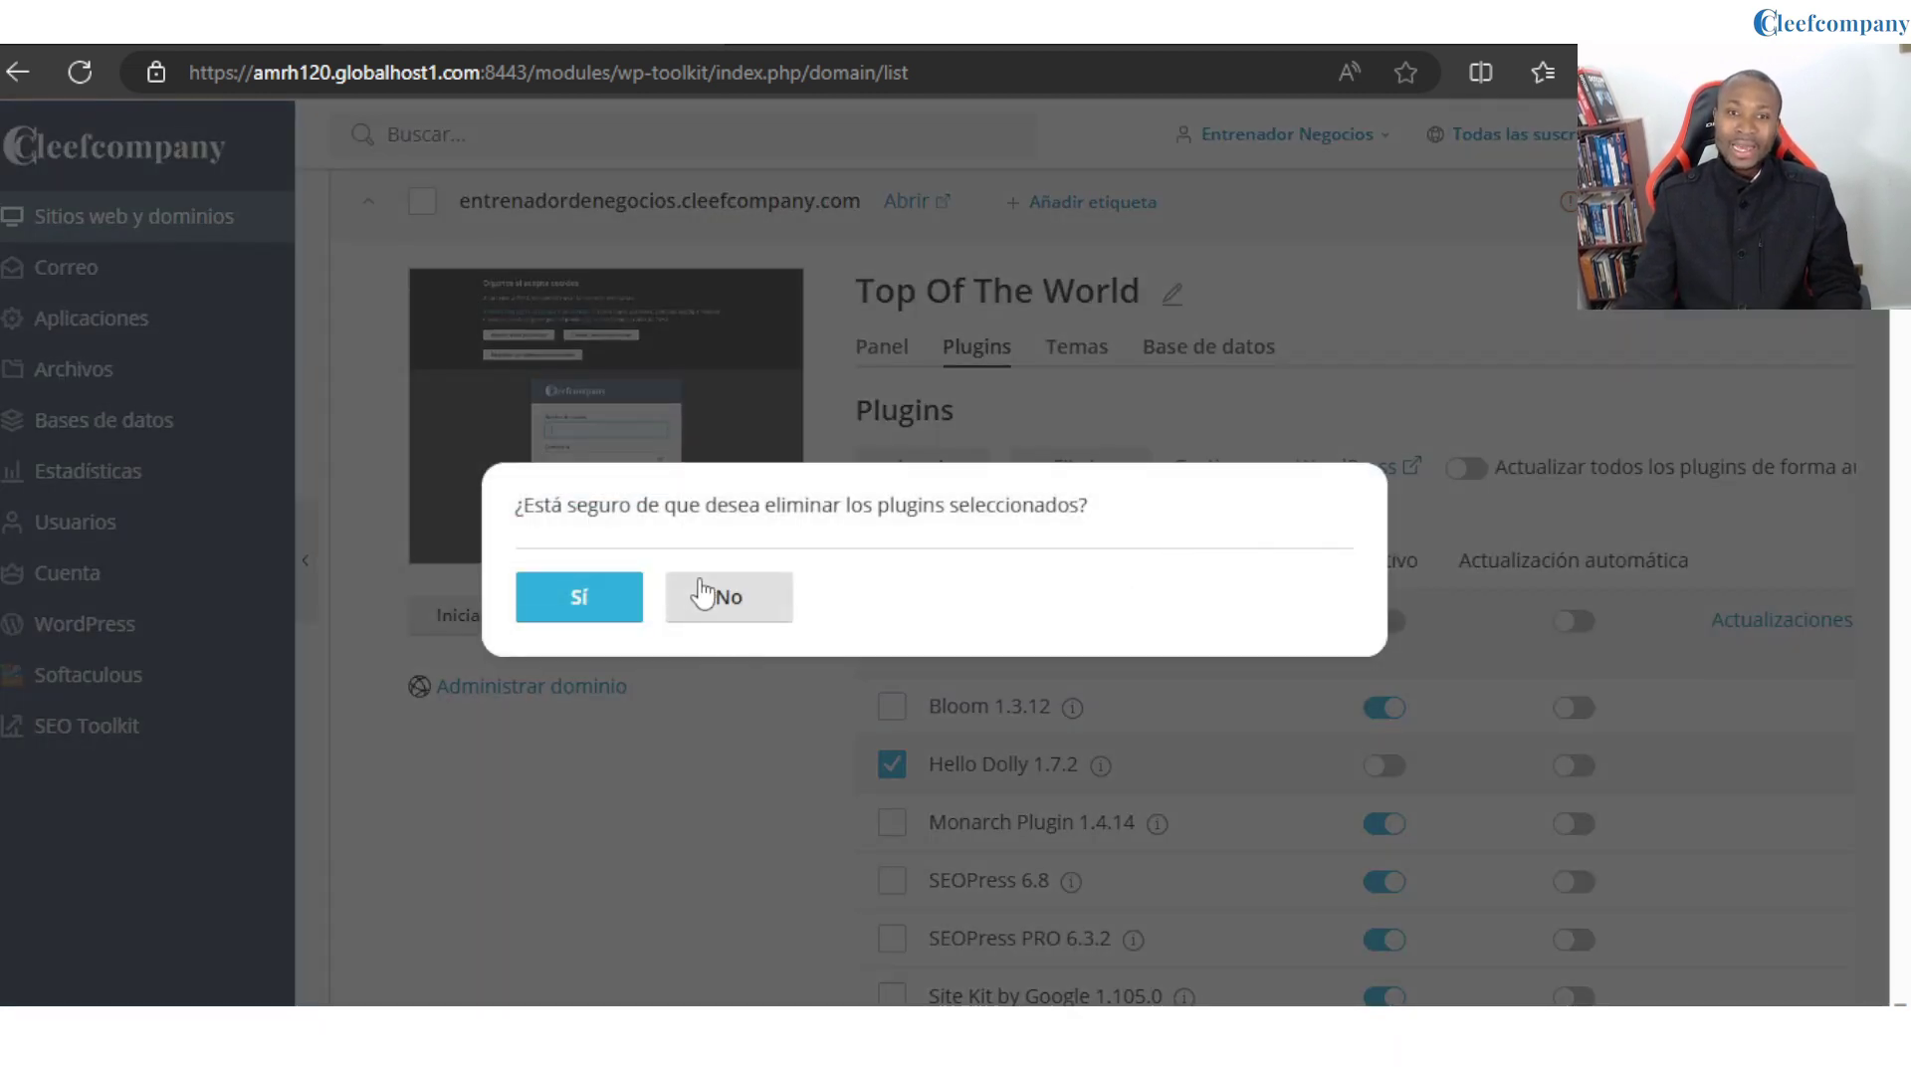
{"action": "left_click", "coordinate": [703, 597]}
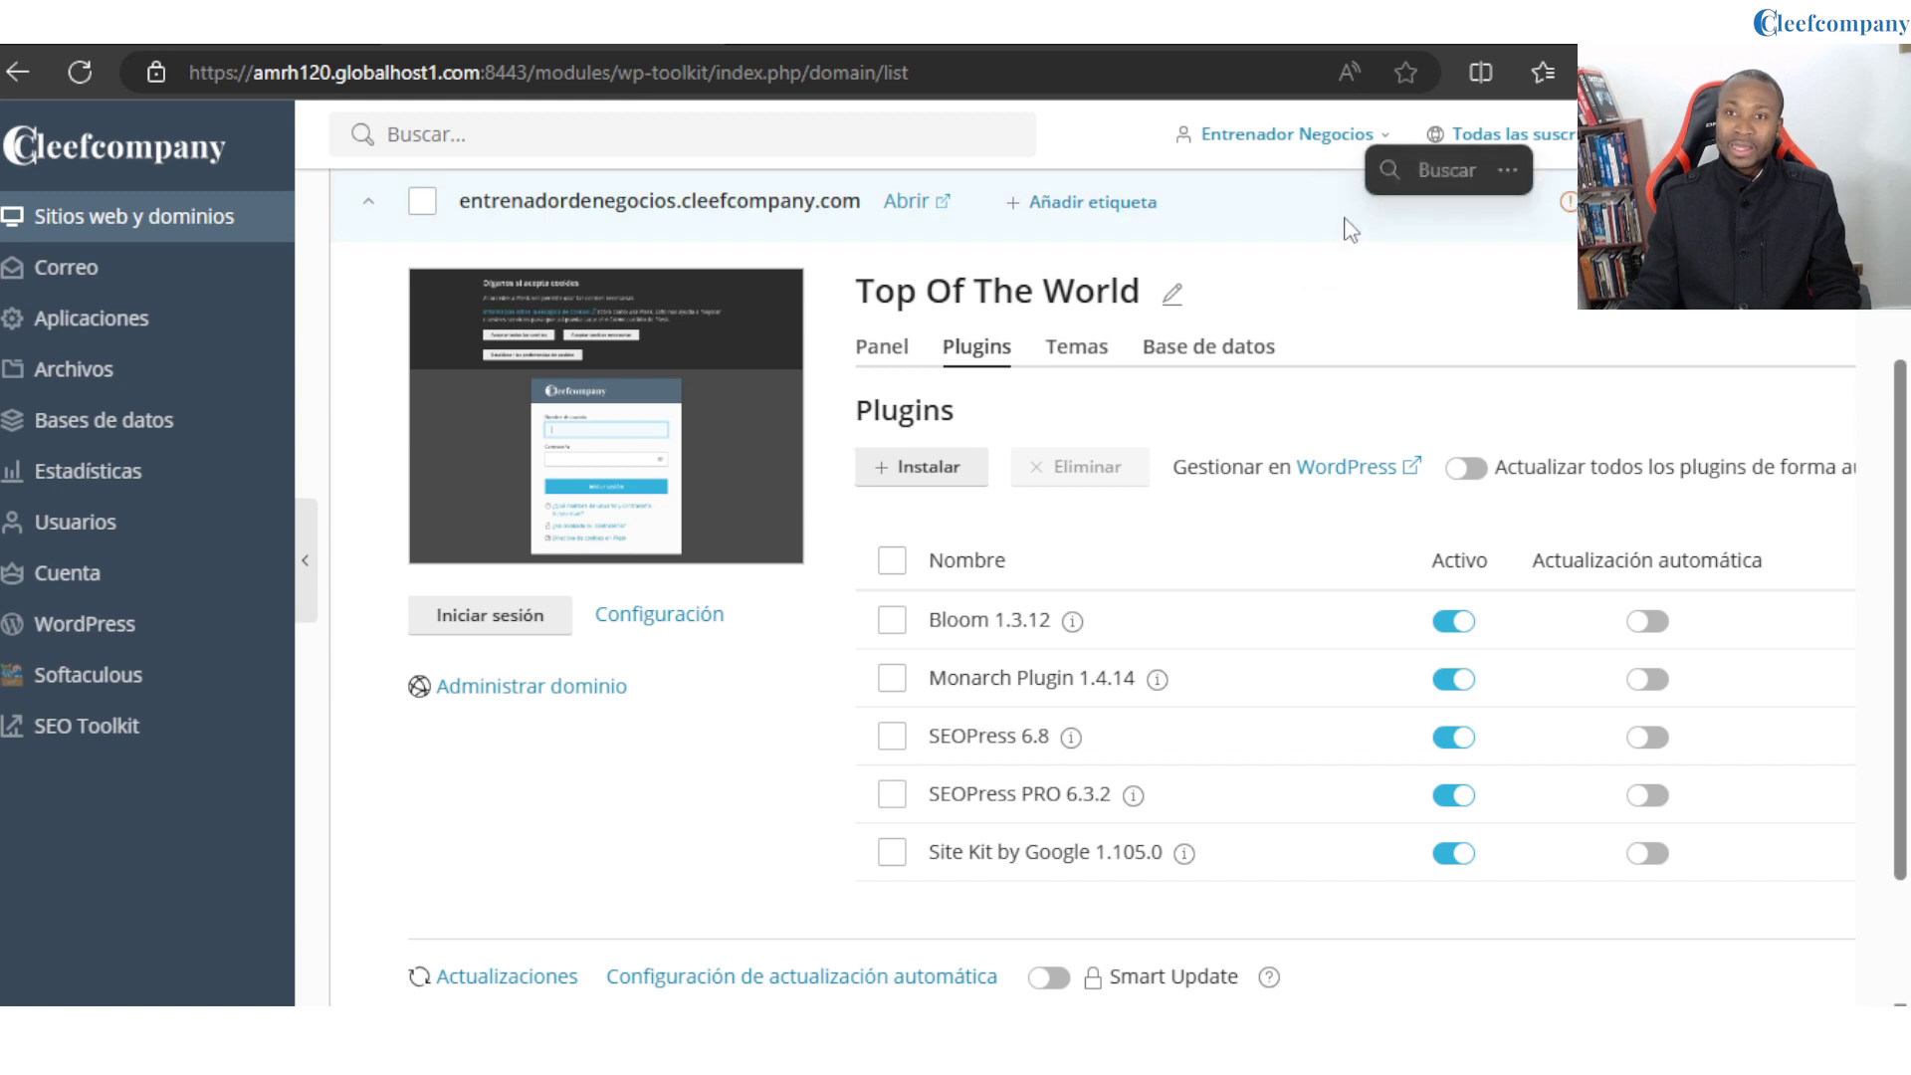
Delete the inactive Twenty Twenty-Three and Twenty Twenty-Two themes from the WordPress installation.
{"action": "scroll", "coordinate": [1111, 539], "scroll_direction": "up", "scroll_amount": 1}
{"action": "scroll", "coordinate": [1112, 538], "scroll_direction": "down", "scroll_amount": 1}
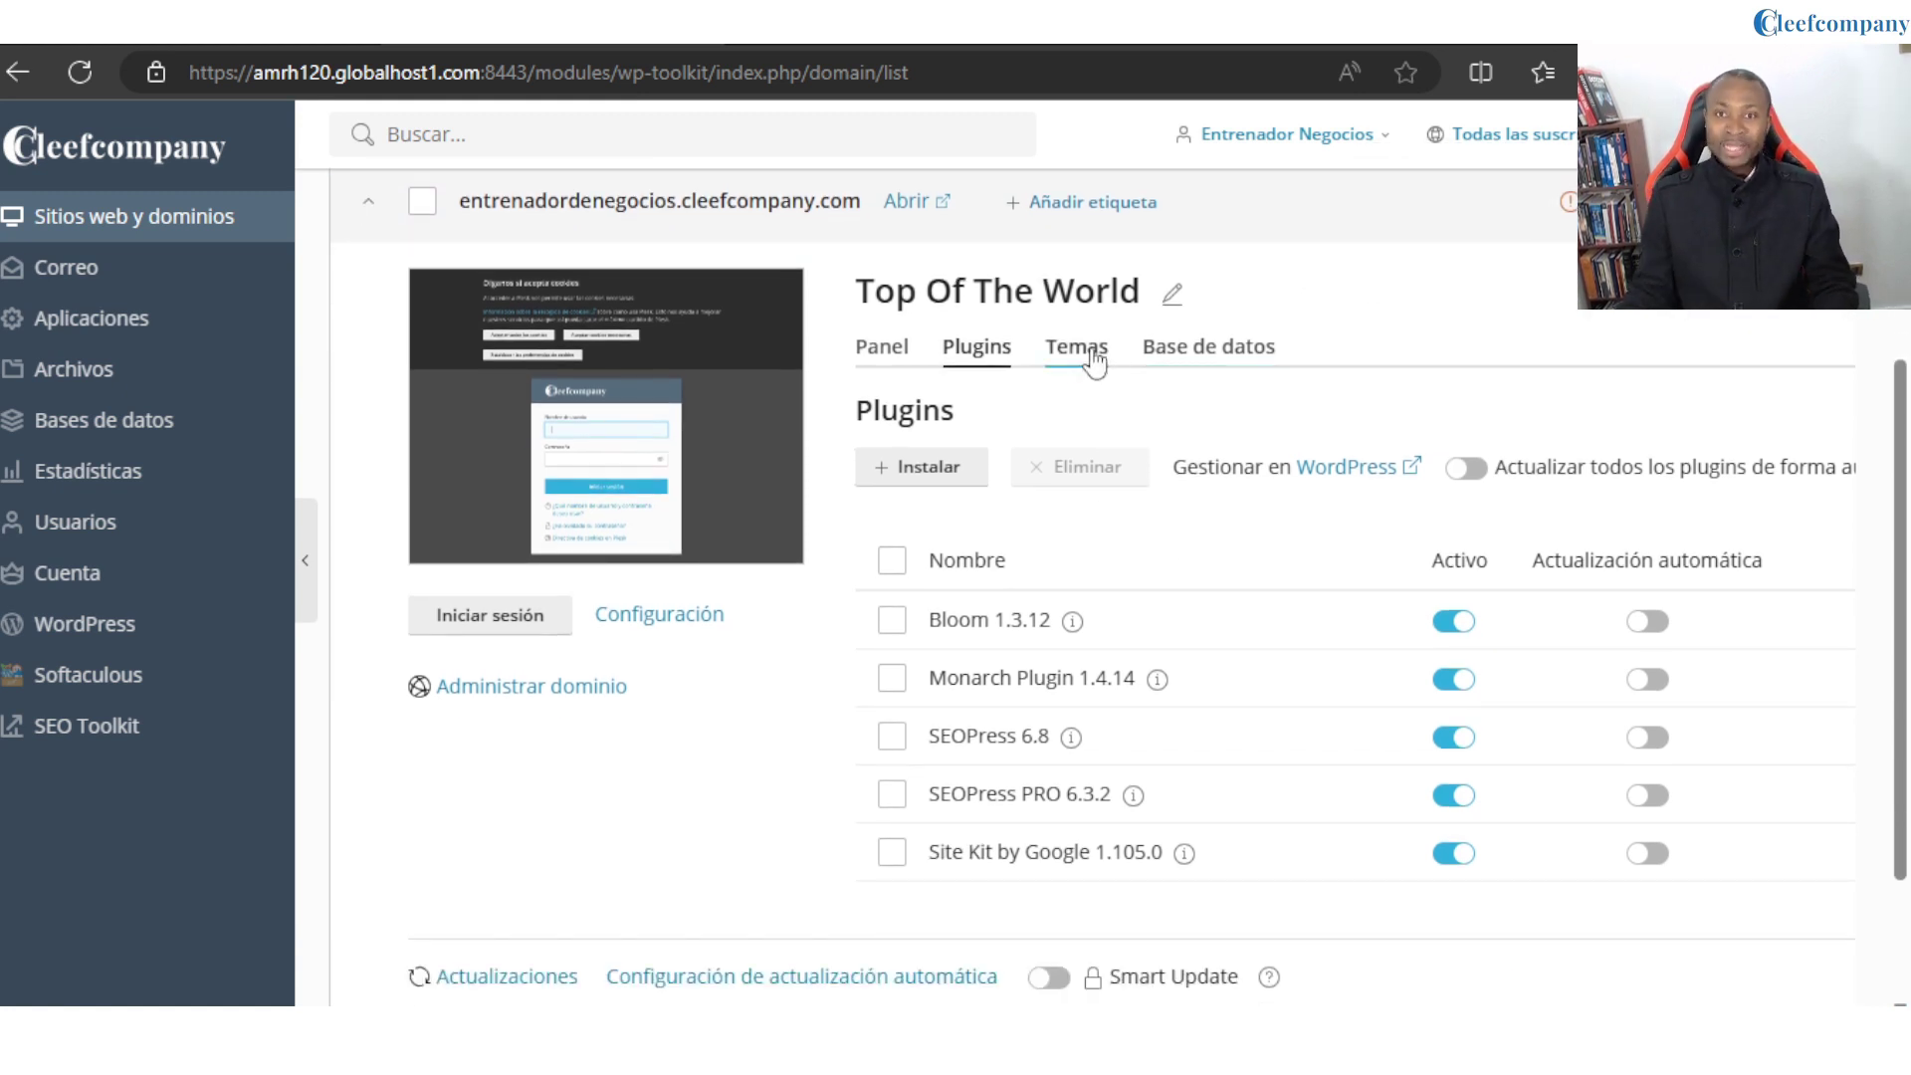
{"action": "left_click", "coordinate": [1073, 346]}
{"action": "scroll", "coordinate": [1174, 667], "scroll_direction": "down", "scroll_amount": 1}
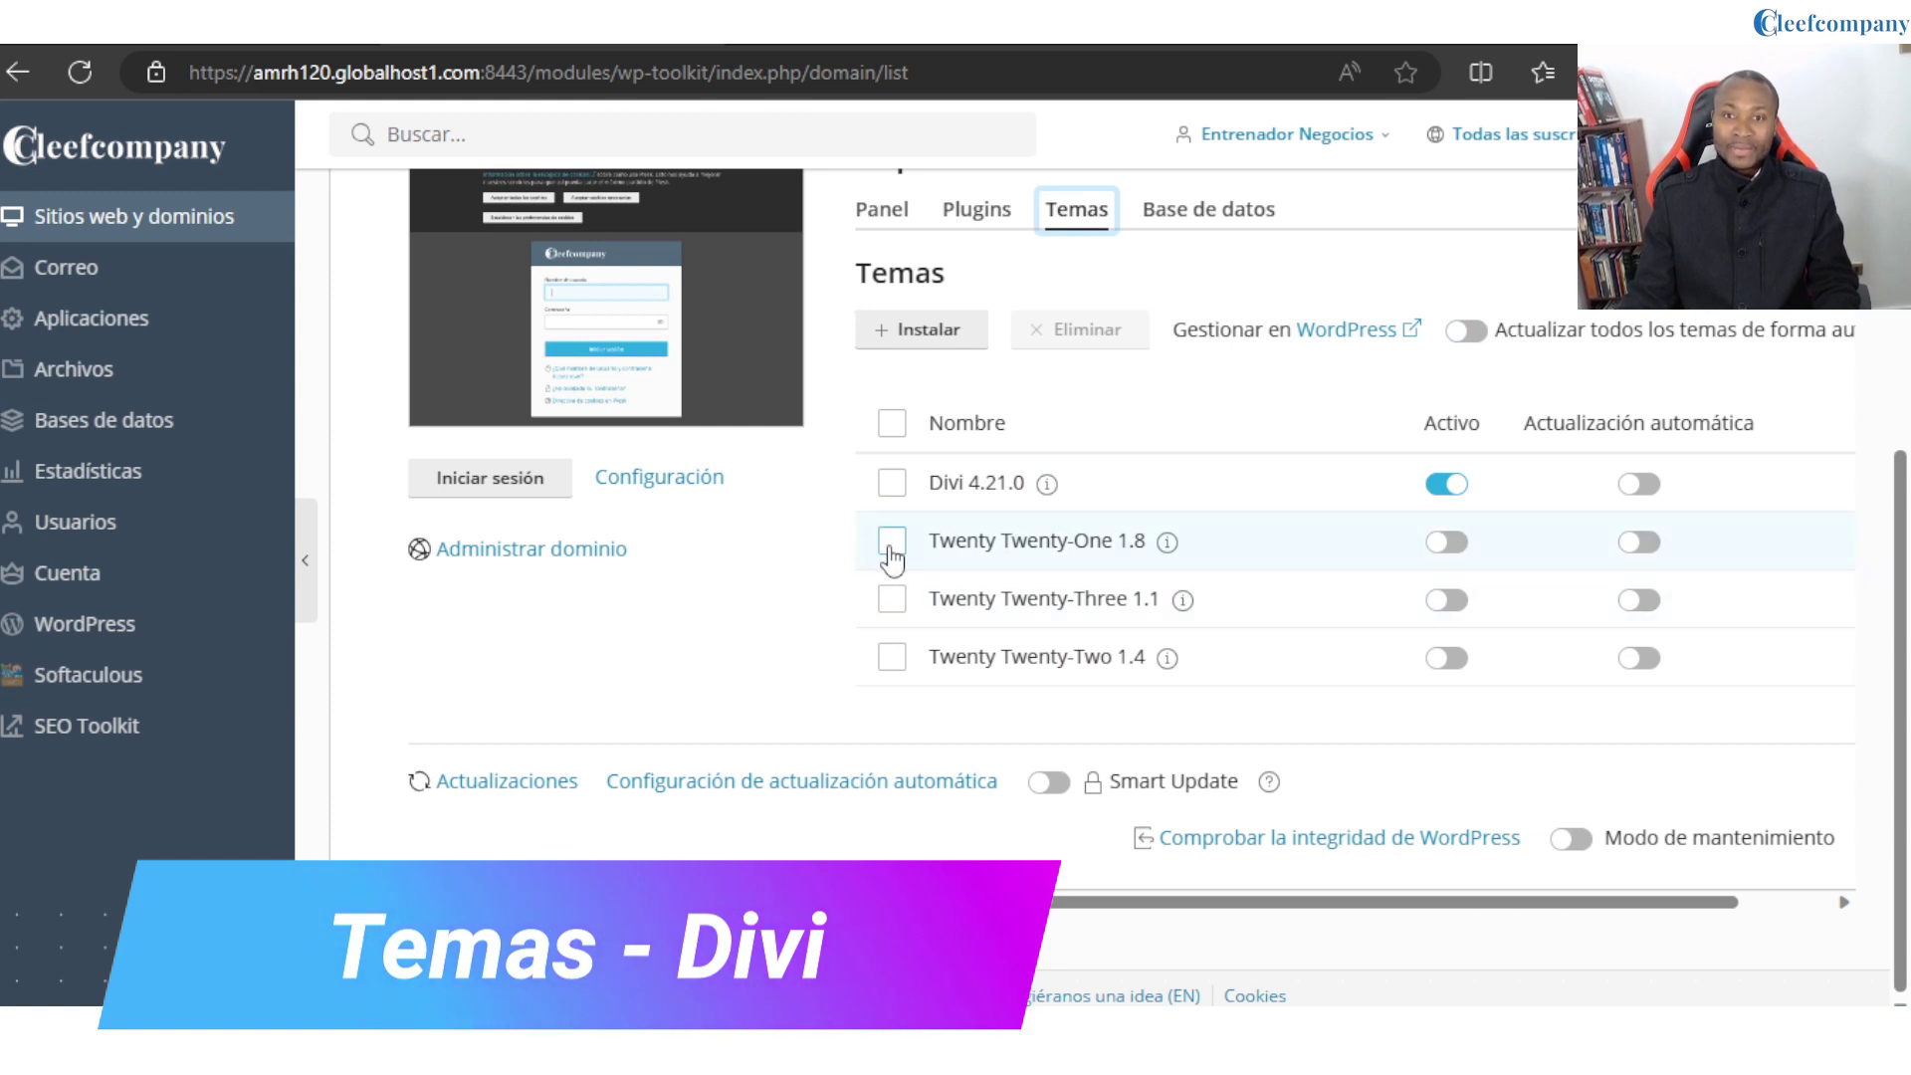
{"action": "left_click", "coordinate": [891, 598]}
{"action": "left_click", "coordinate": [891, 657]}
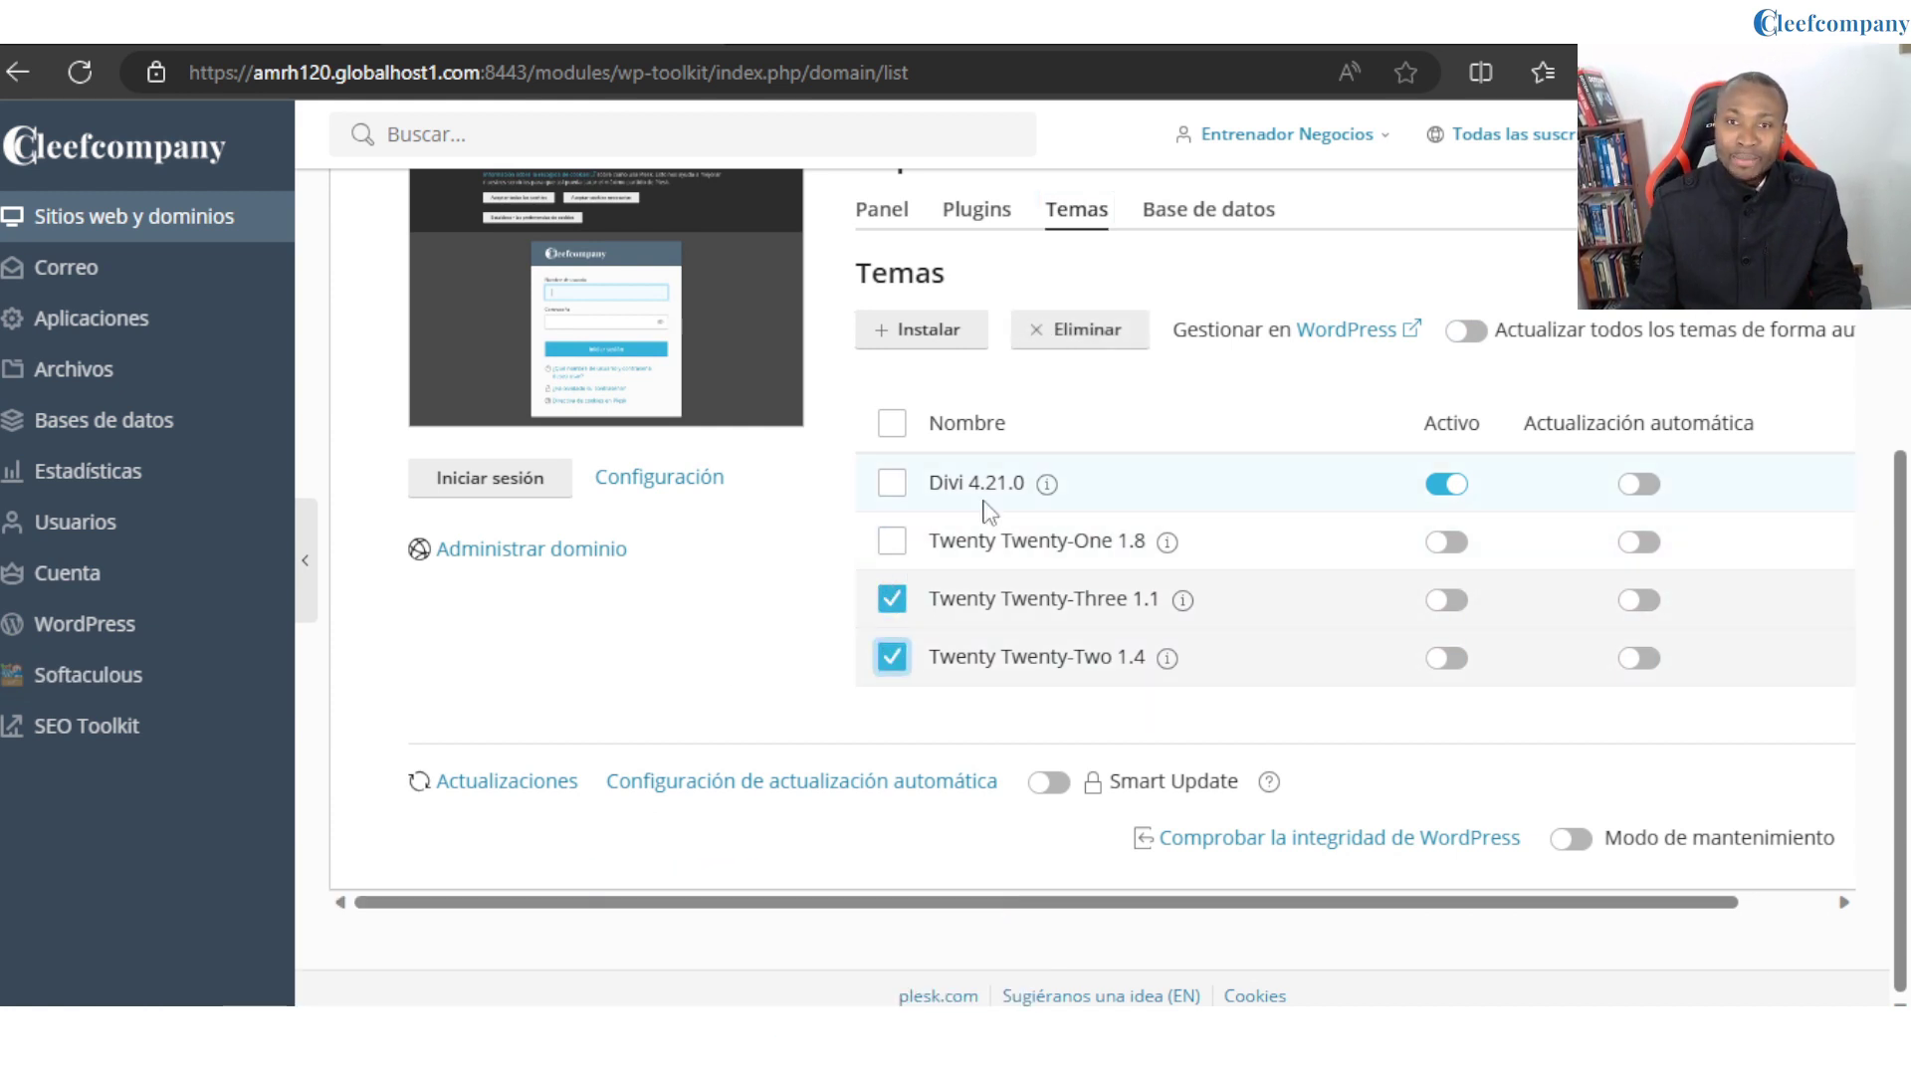
{"action": "left_click", "coordinate": [1090, 330]}
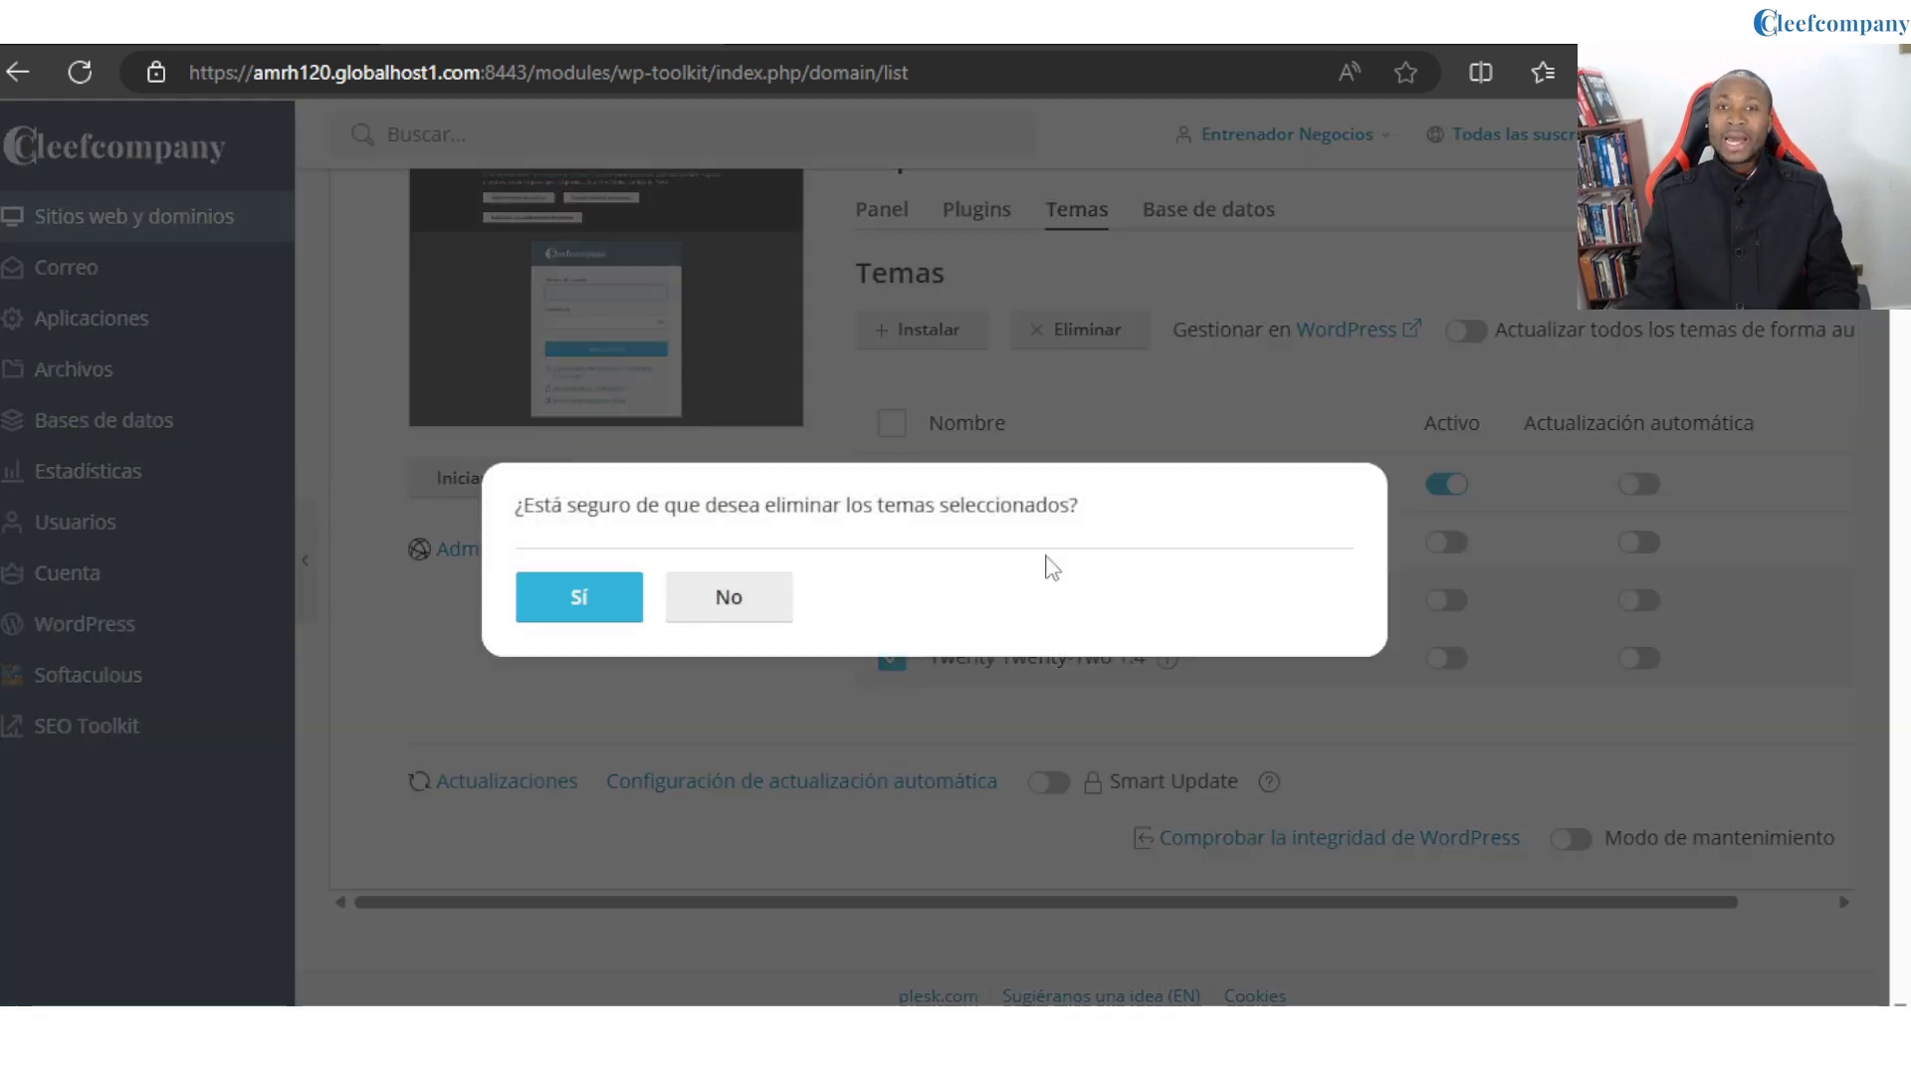
{"action": "left_click", "coordinate": [593, 597]}
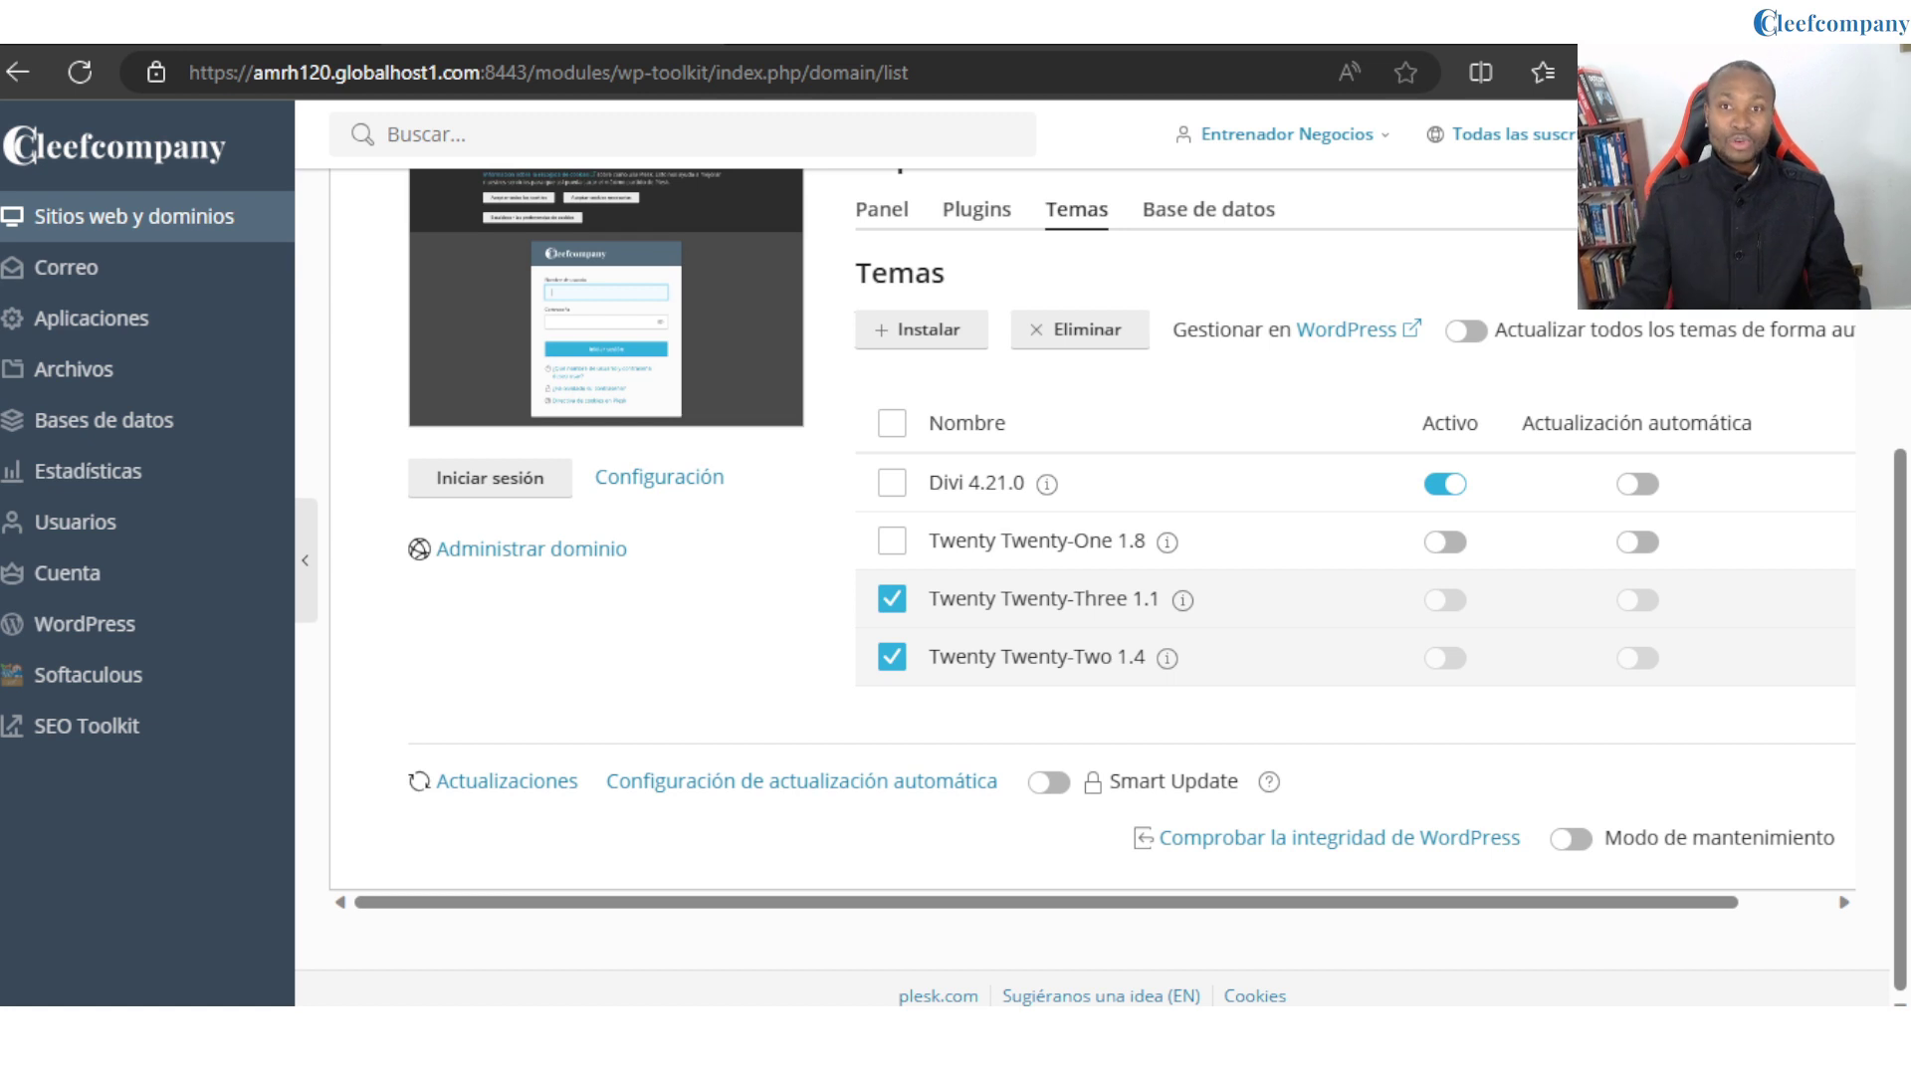
Open the list of incidents reported for the WordPress installation.
{"action": "scroll", "coordinate": [1275, 409], "scroll_direction": "up", "scroll_amount": 3}
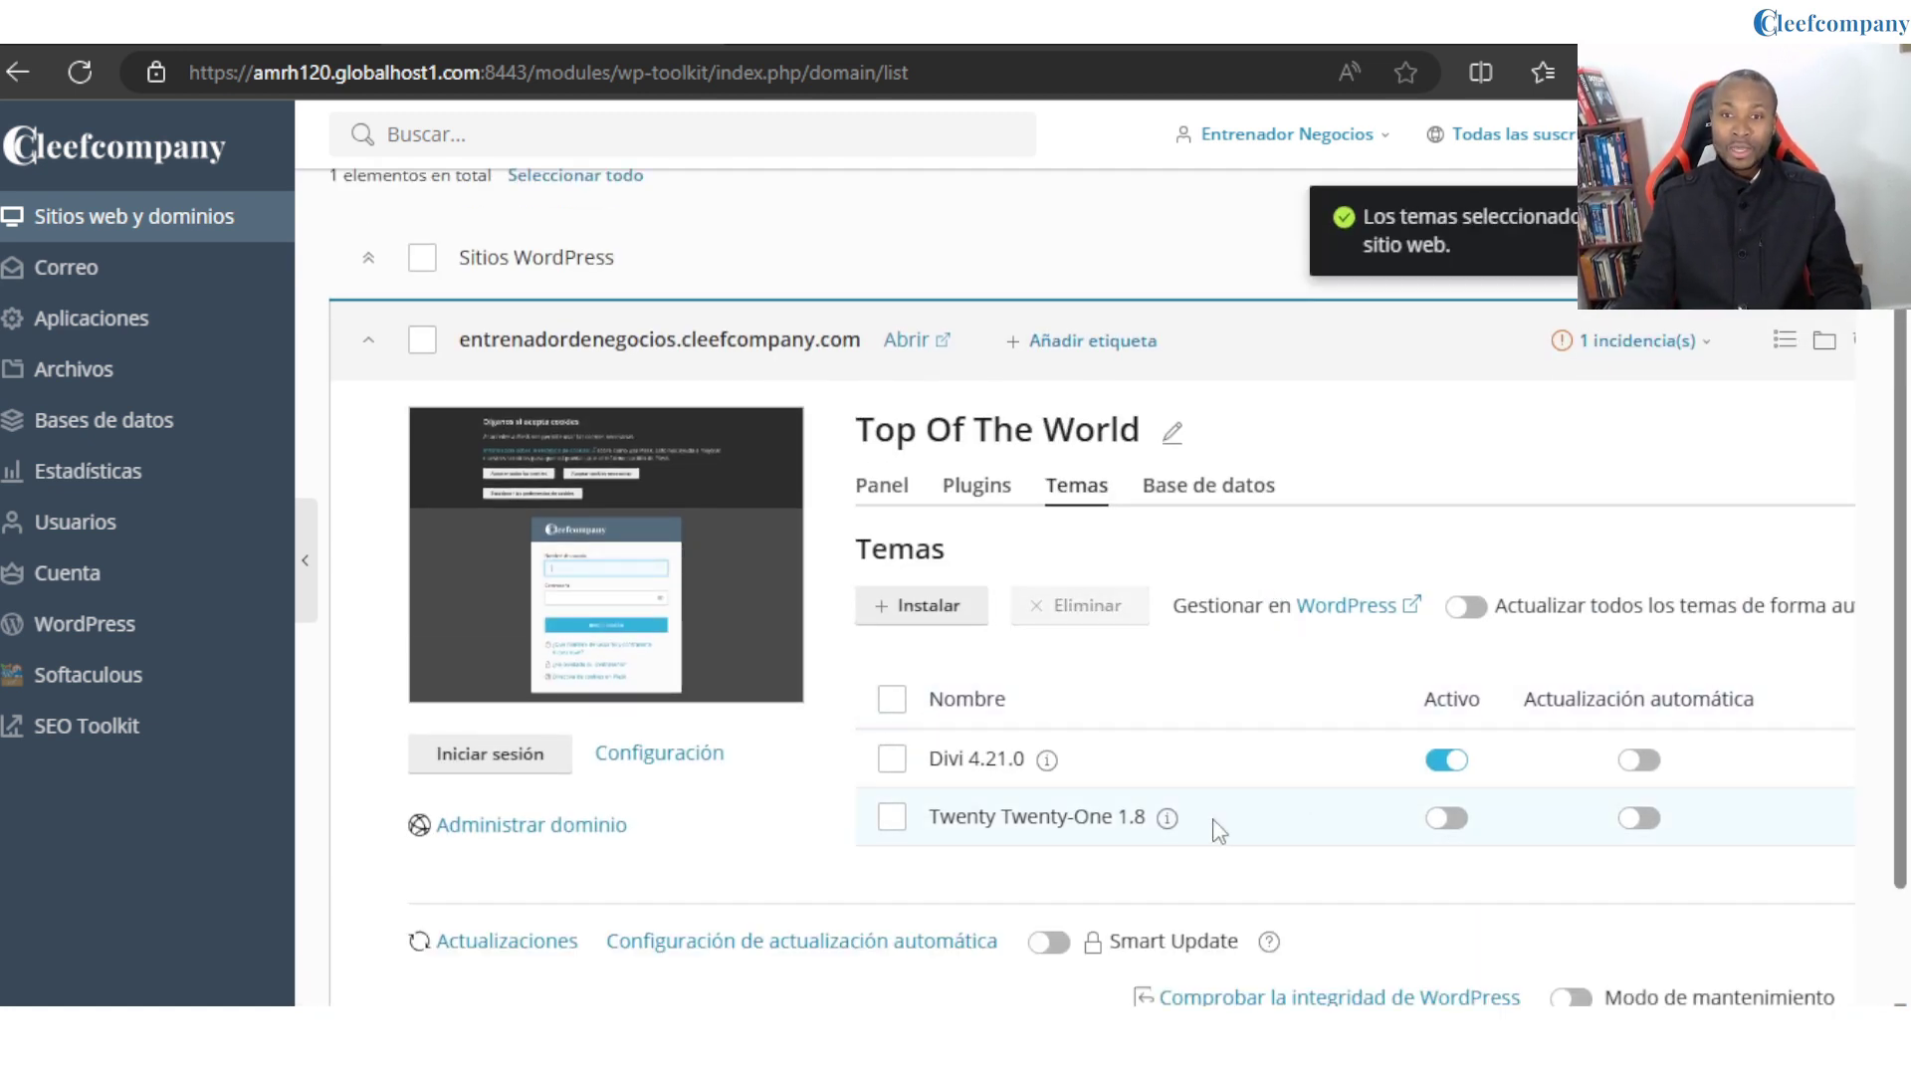
{"action": "left_click", "coordinate": [1679, 348]}
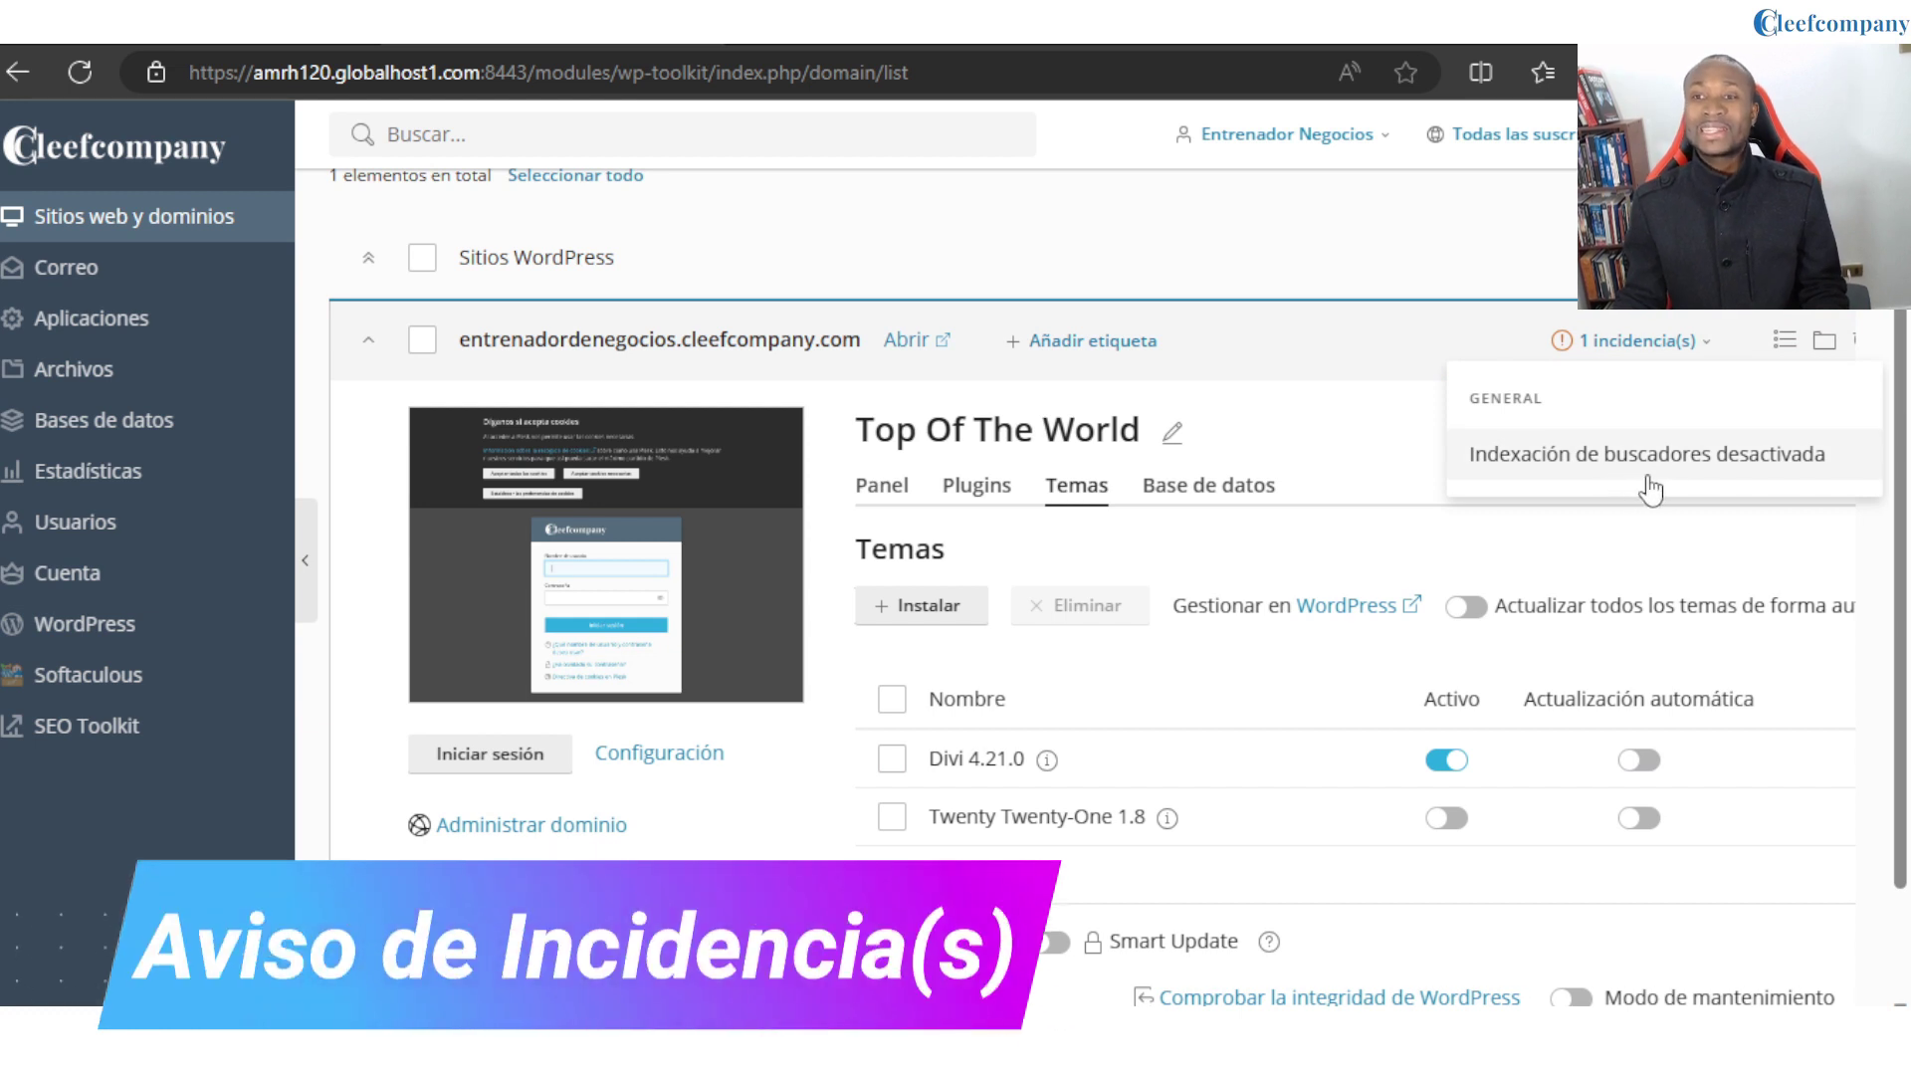
Return to the WordPress installation's overview and check the reported incident against its status and tool settings.
{"action": "left_click", "coordinate": [878, 487]}
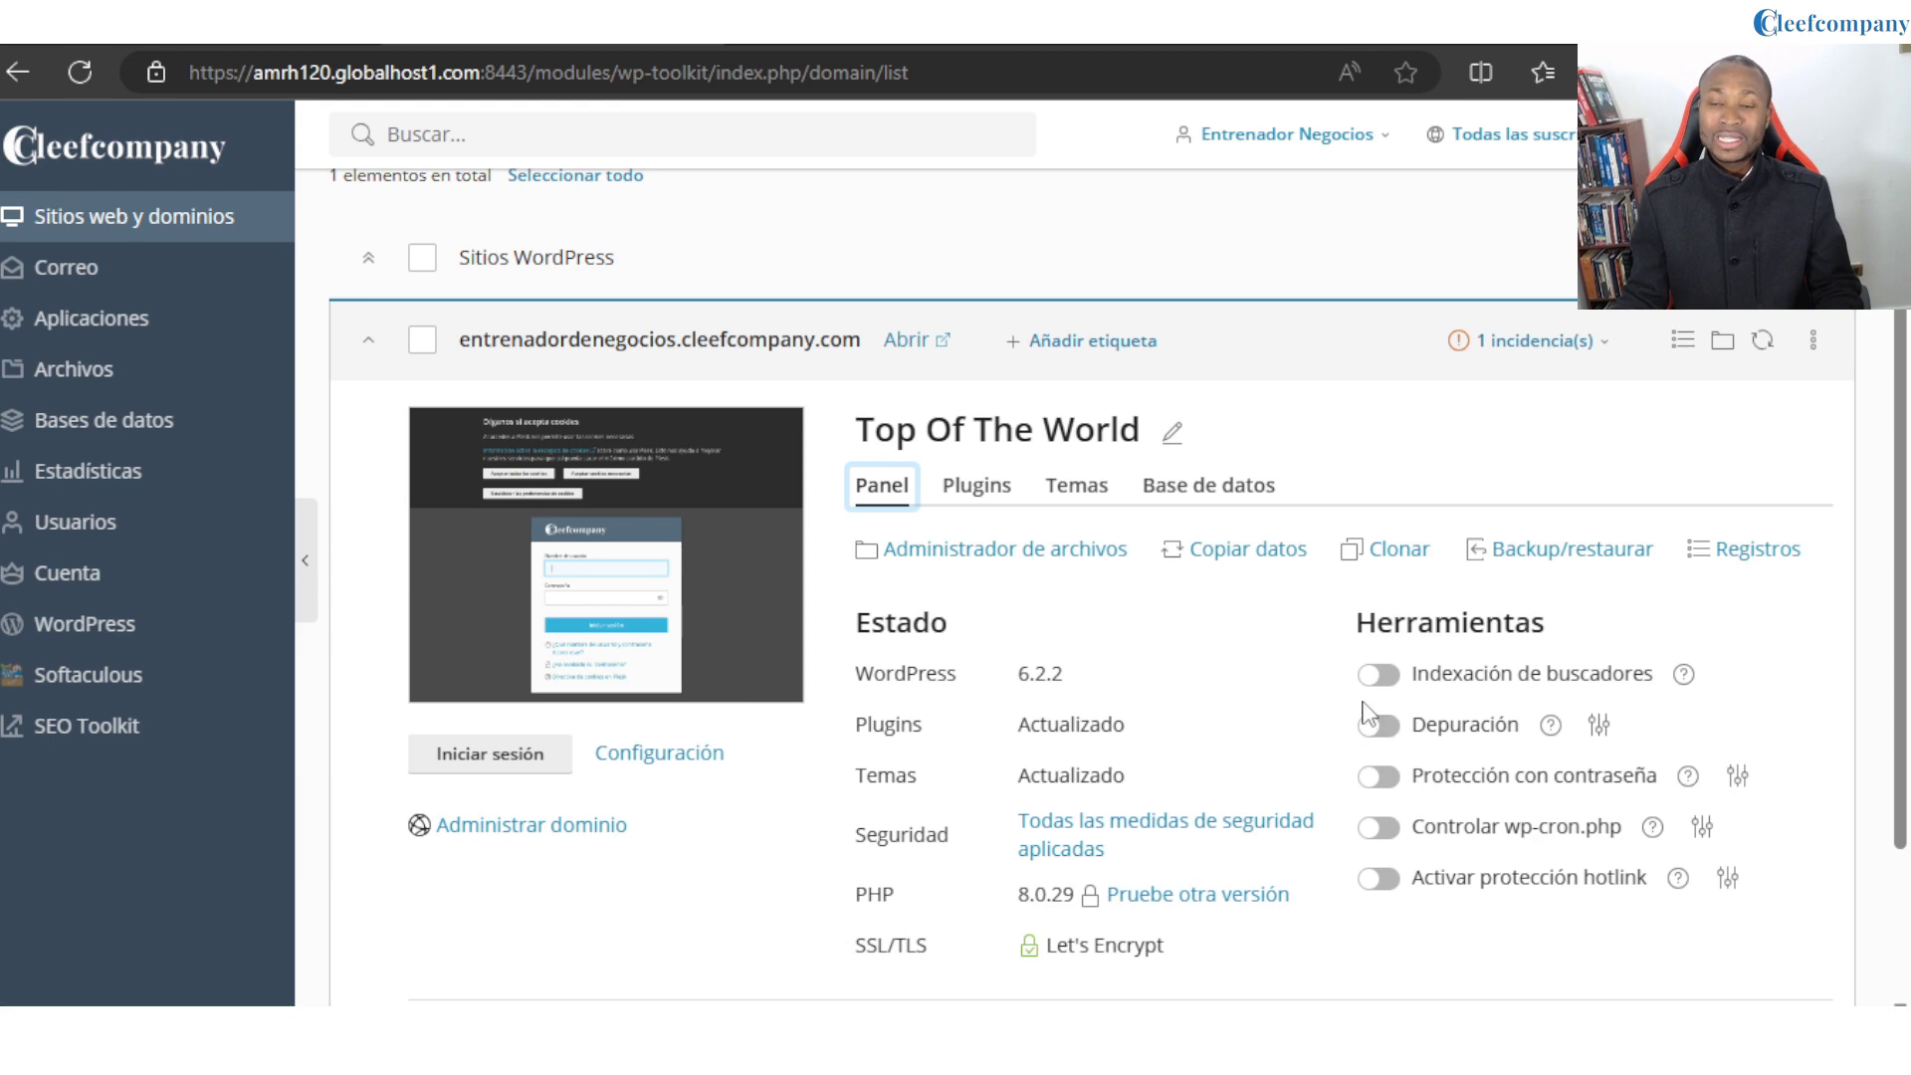
{"action": "left_click", "coordinate": [1632, 348]}
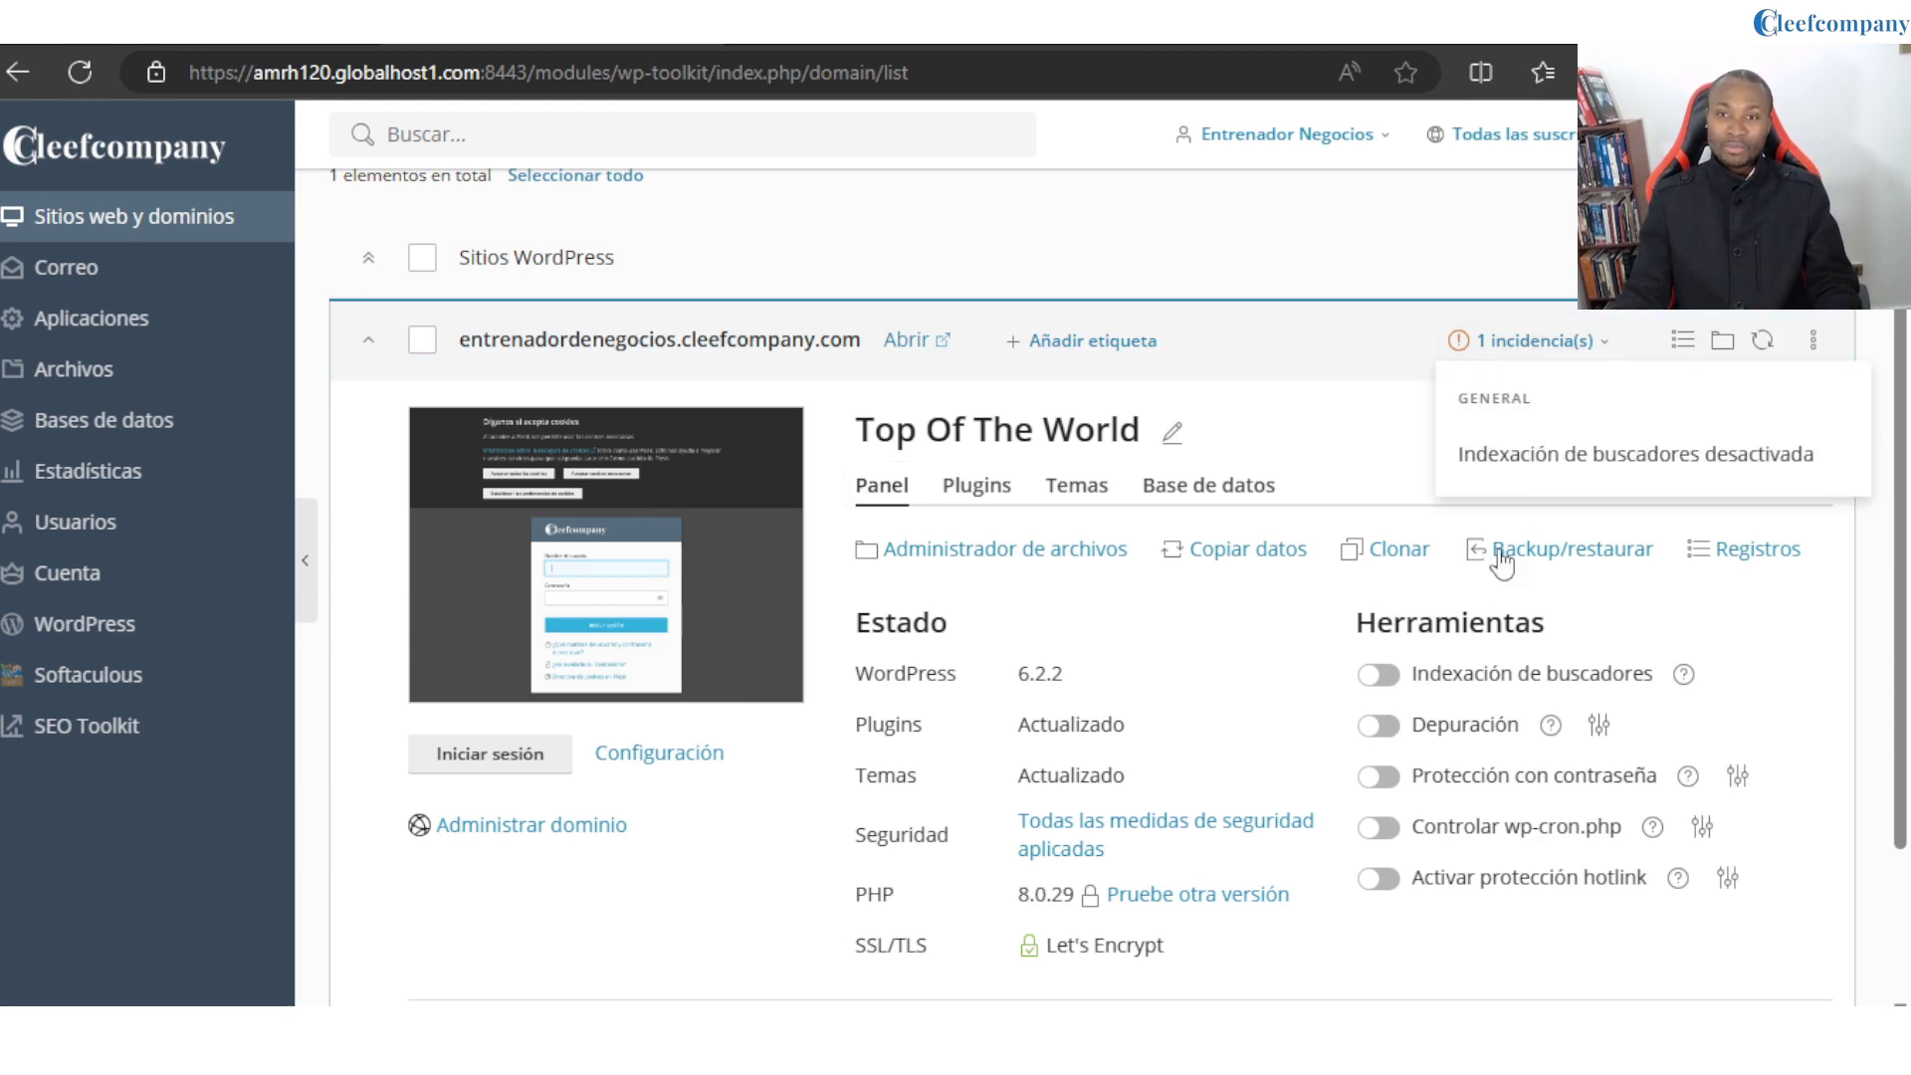
{"action": "left_click", "coordinate": [1308, 426]}
{"action": "scroll", "coordinate": [1599, 740], "scroll_direction": "down", "scroll_amount": 3}
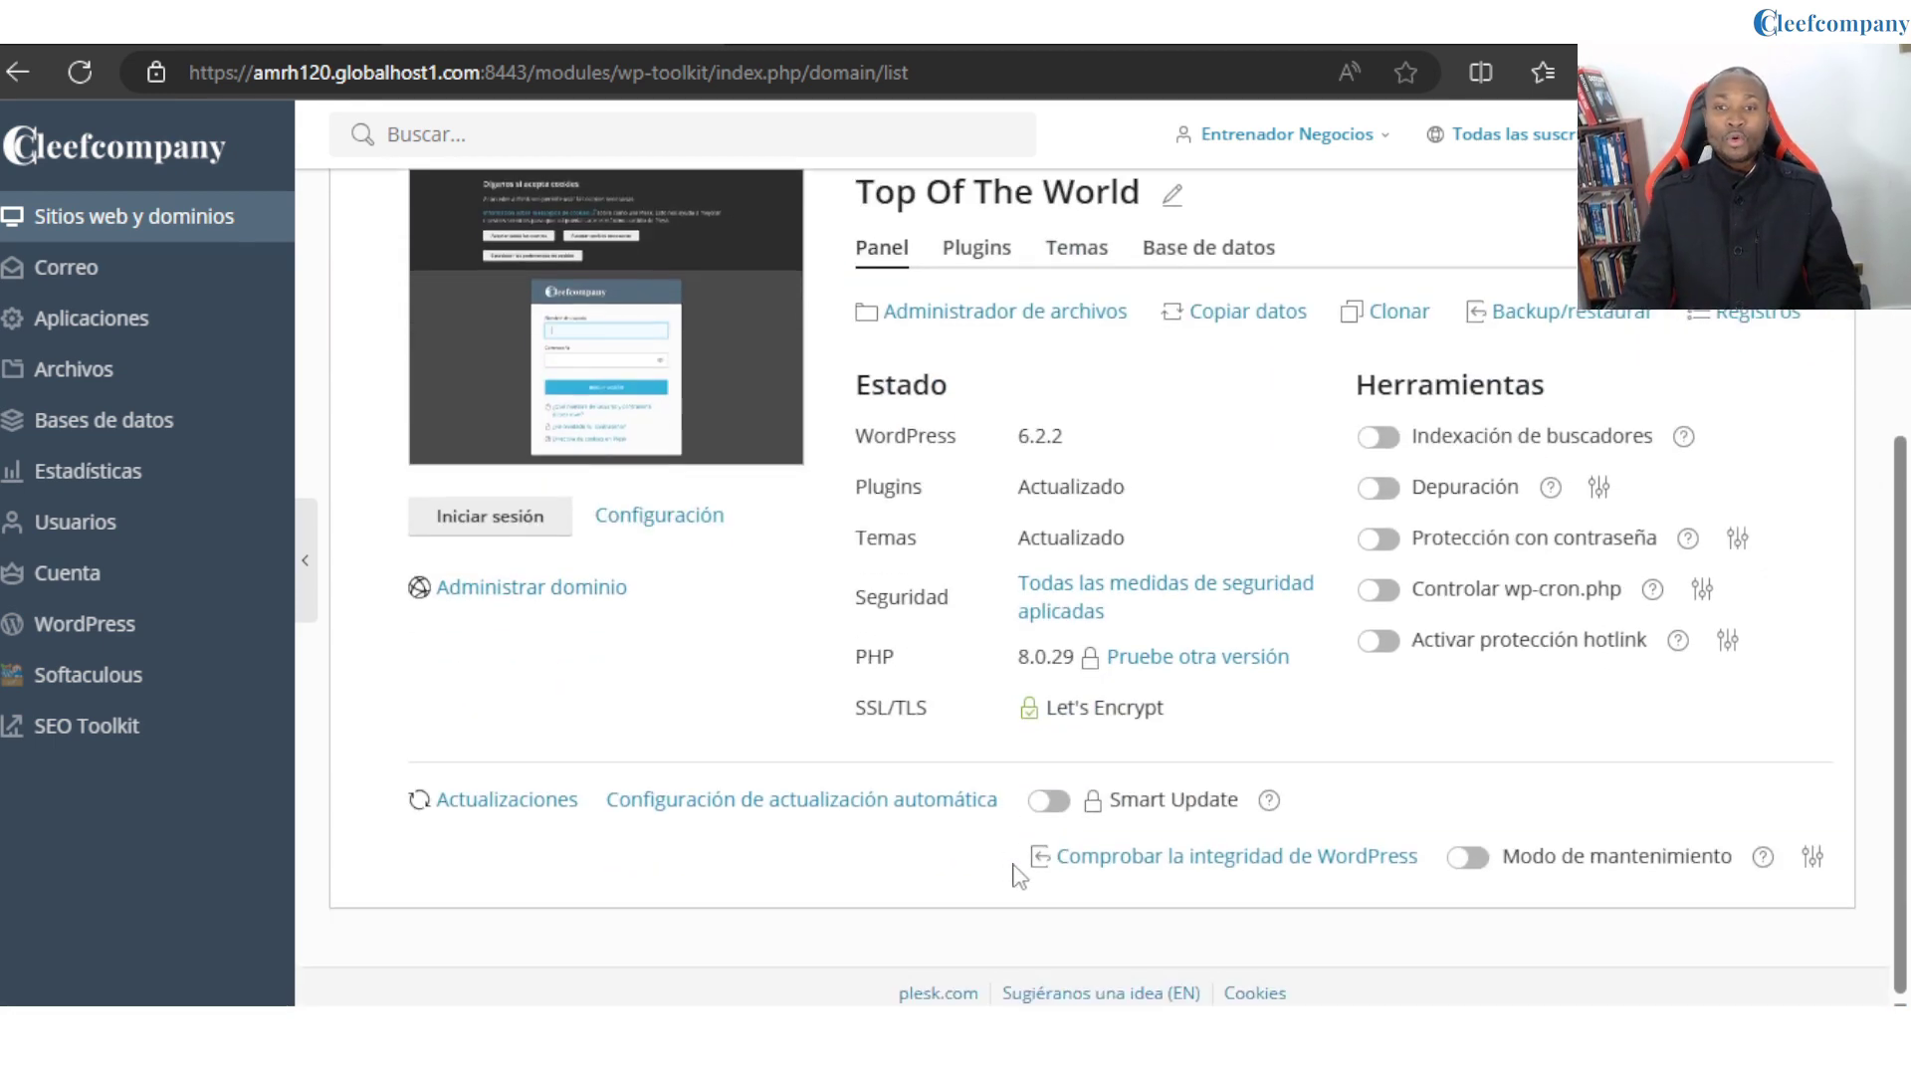
{"action": "scroll", "coordinate": [846, 806], "scroll_direction": "up", "scroll_amount": 5}
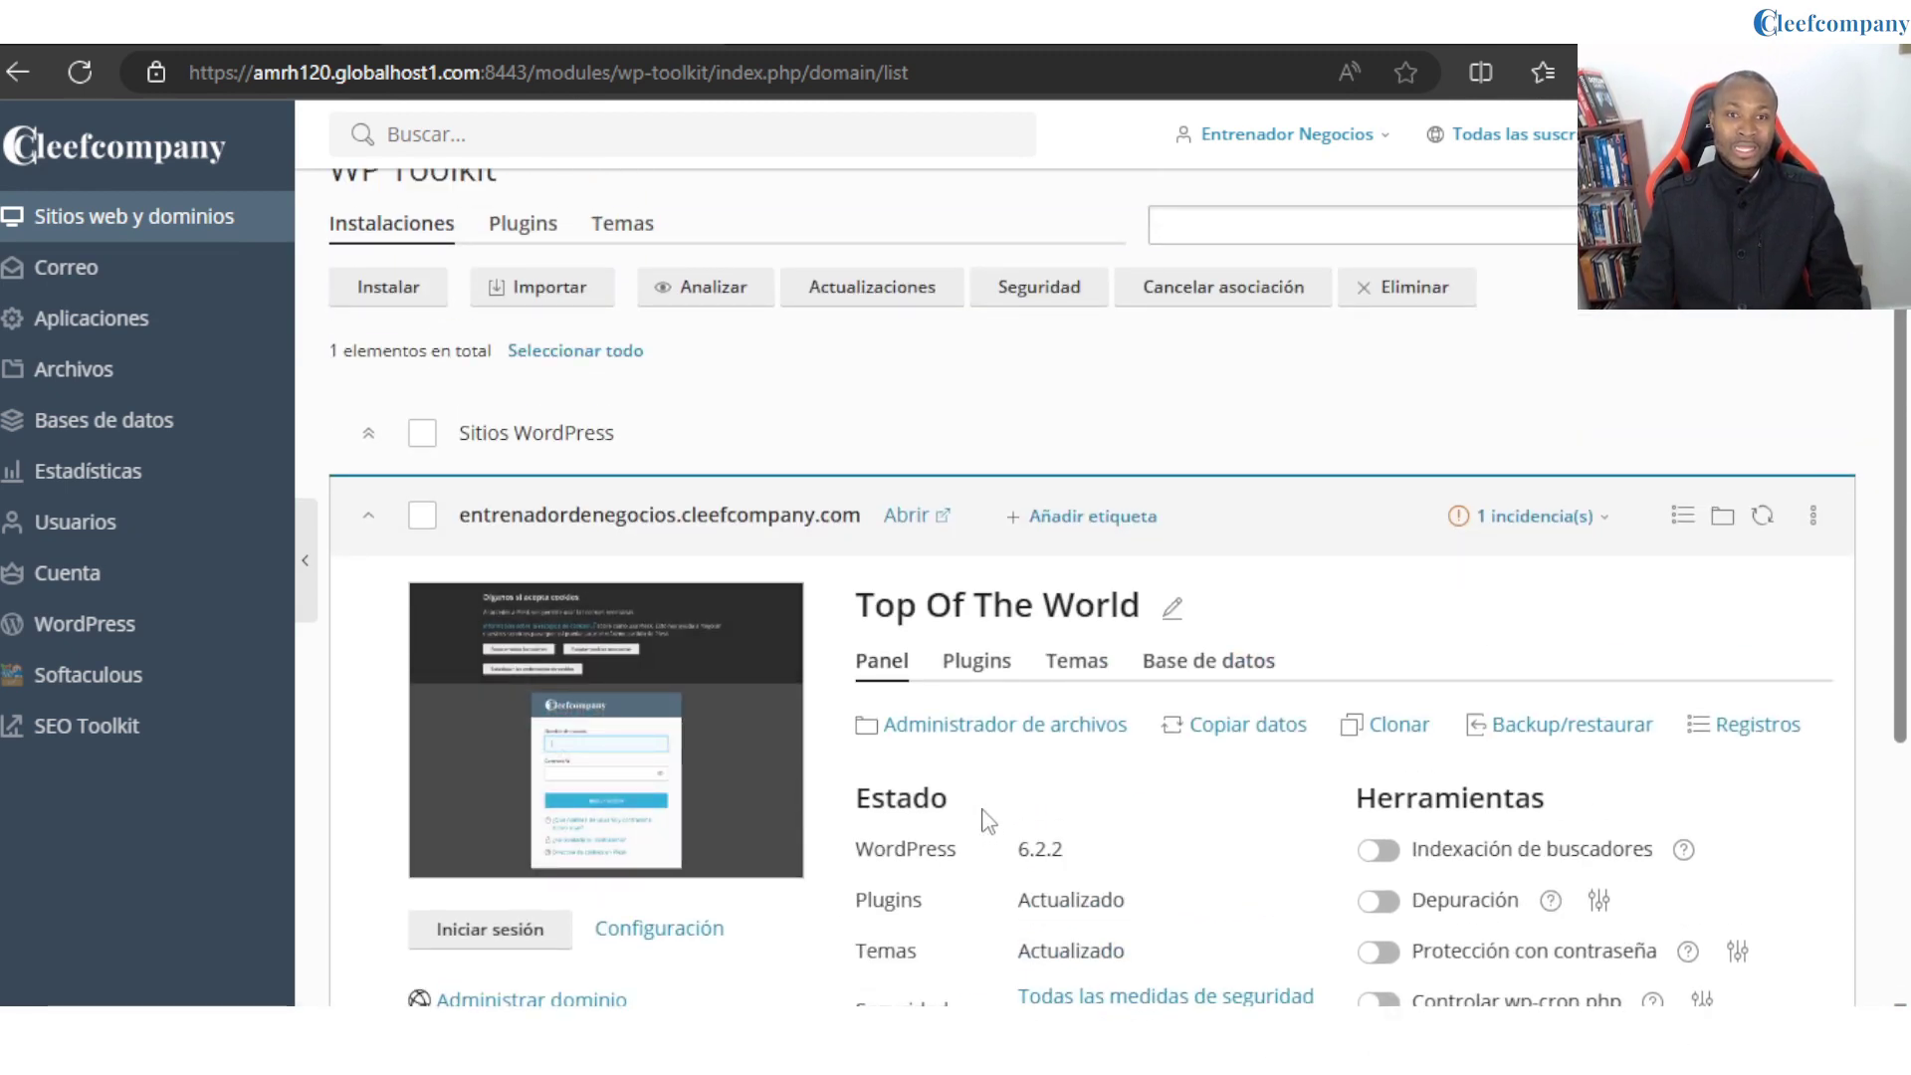
Log in to the site's WordPress dashboard and dismiss the translation offer, the Divi notice and the welcome panel.
{"action": "scroll", "coordinate": [988, 822], "scroll_direction": "down", "scroll_amount": 3}
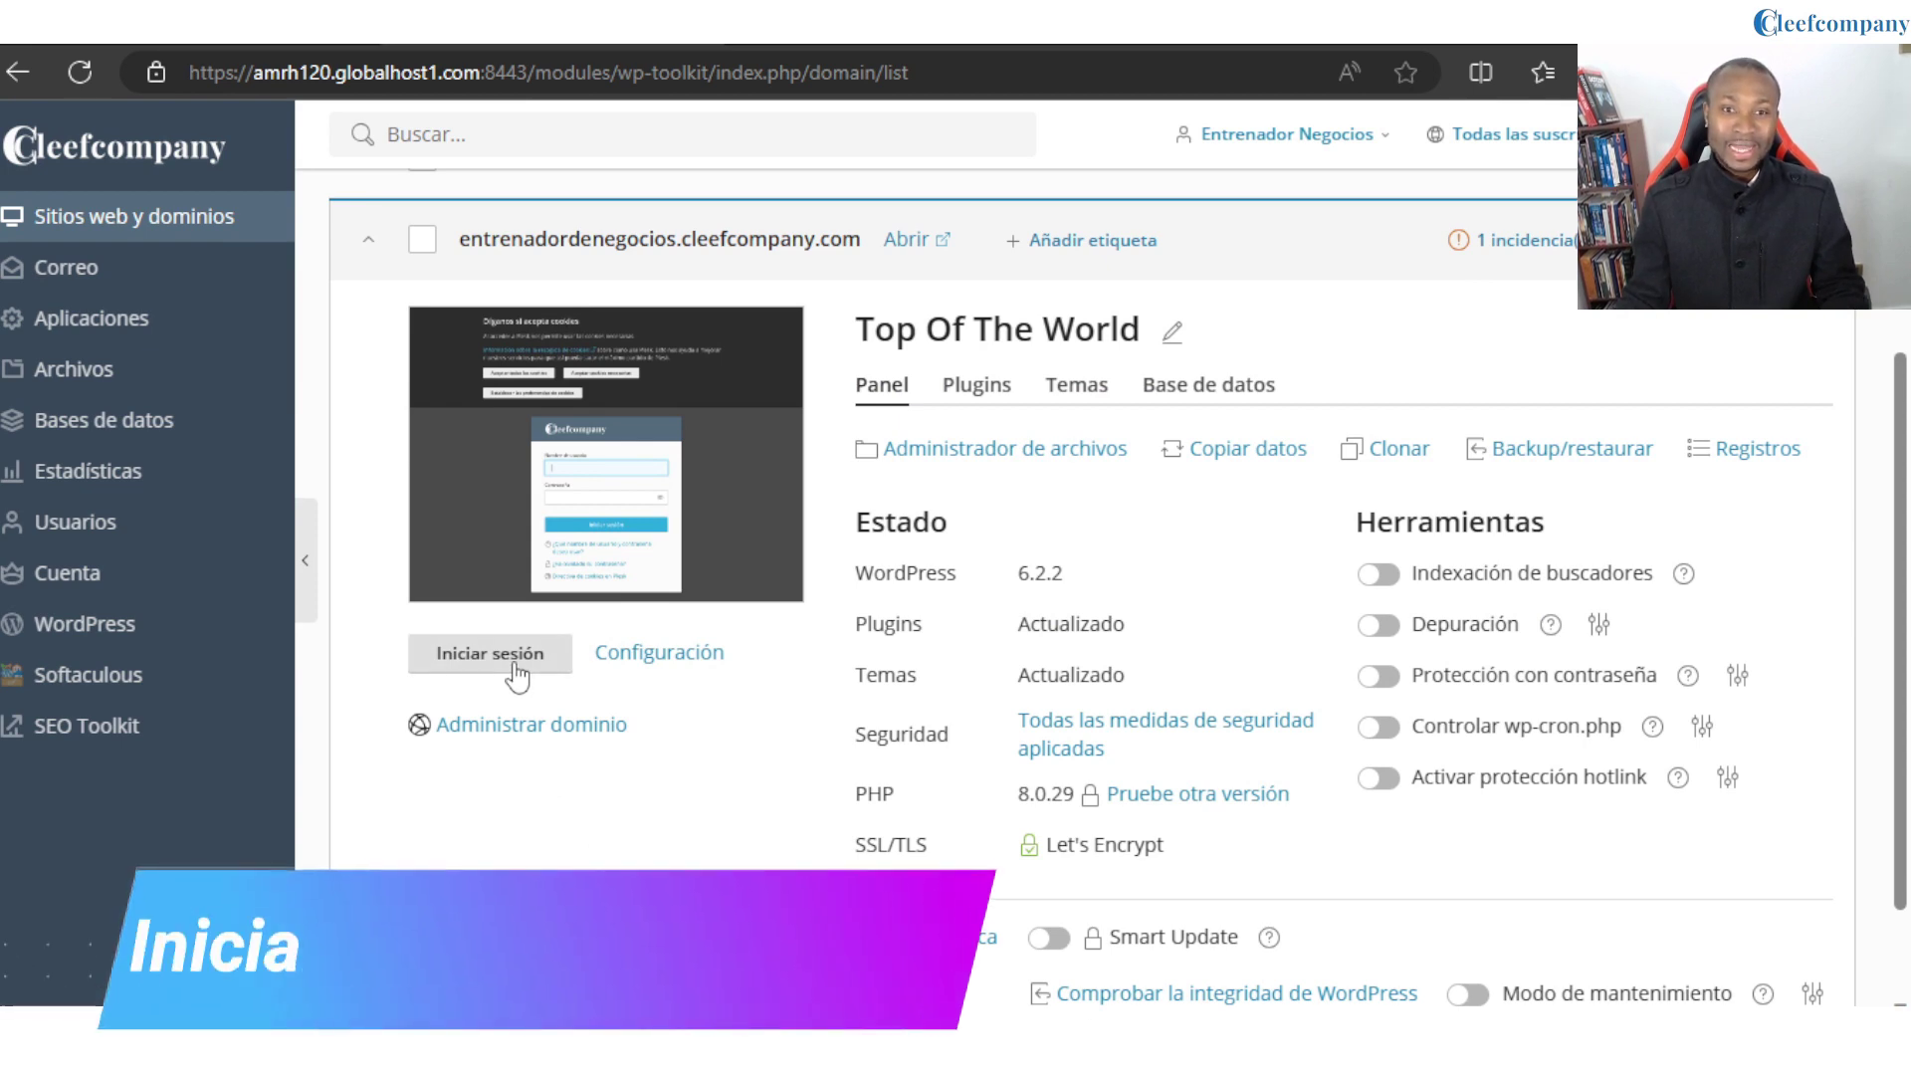
{"action": "left_click", "coordinate": [513, 673]}
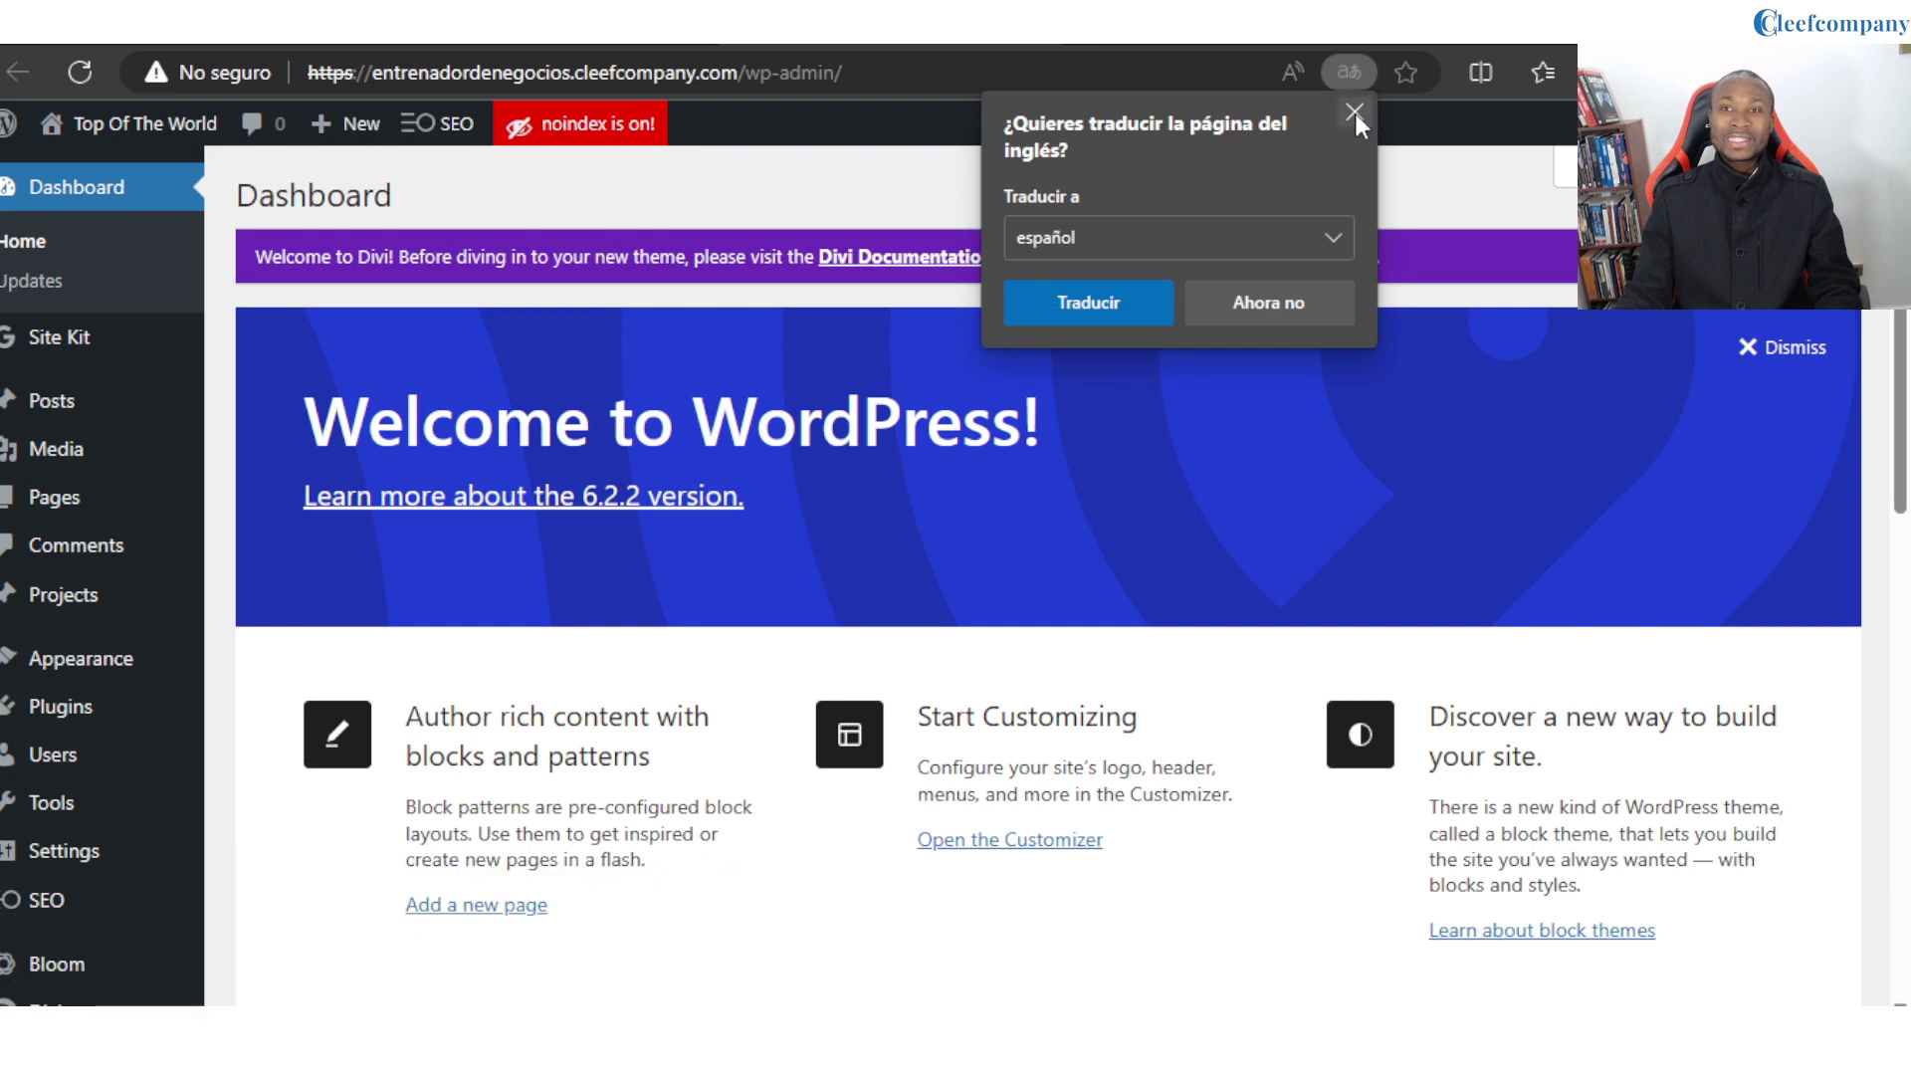
{"action": "left_click", "coordinate": [1354, 113]}
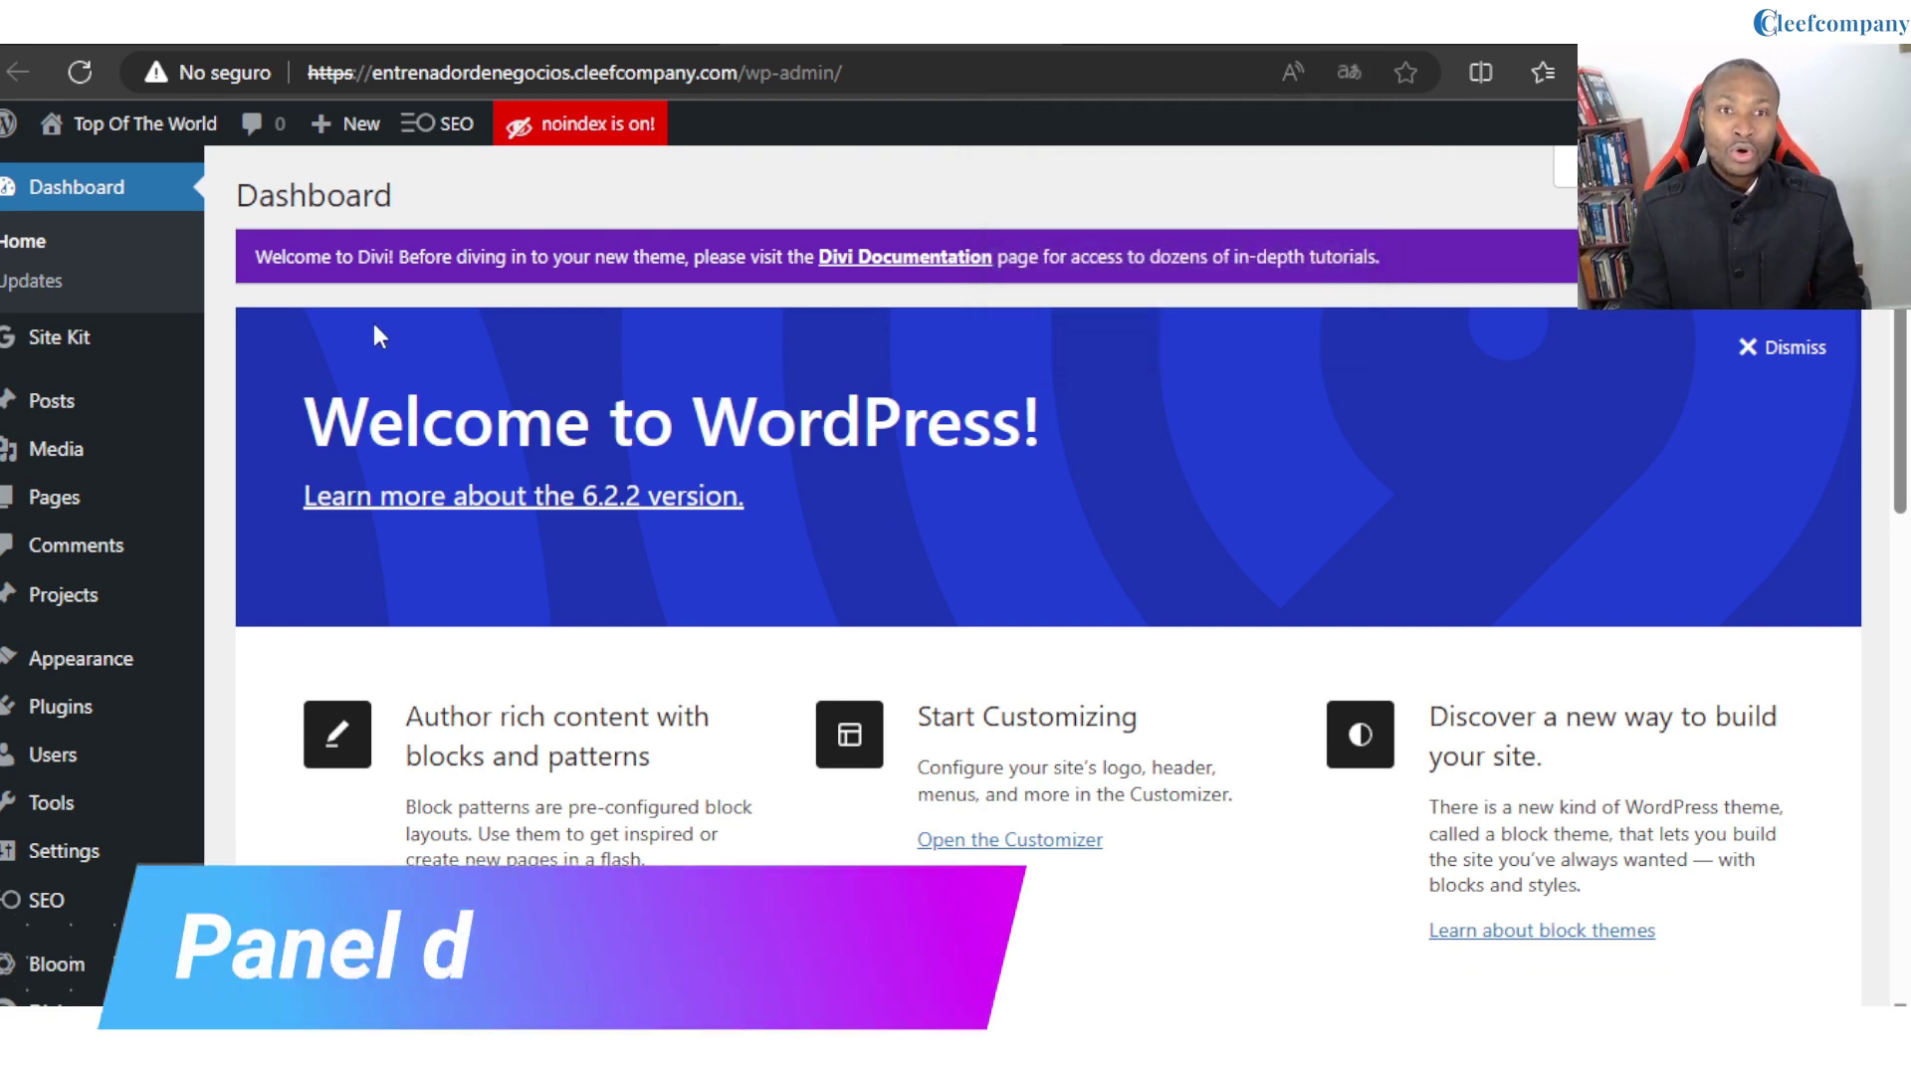
{"action": "double_click", "coordinate": [423, 258]}
{"action": "left_click_drag", "start_coordinate": [387, 261], "coordinate": [295, 257]}
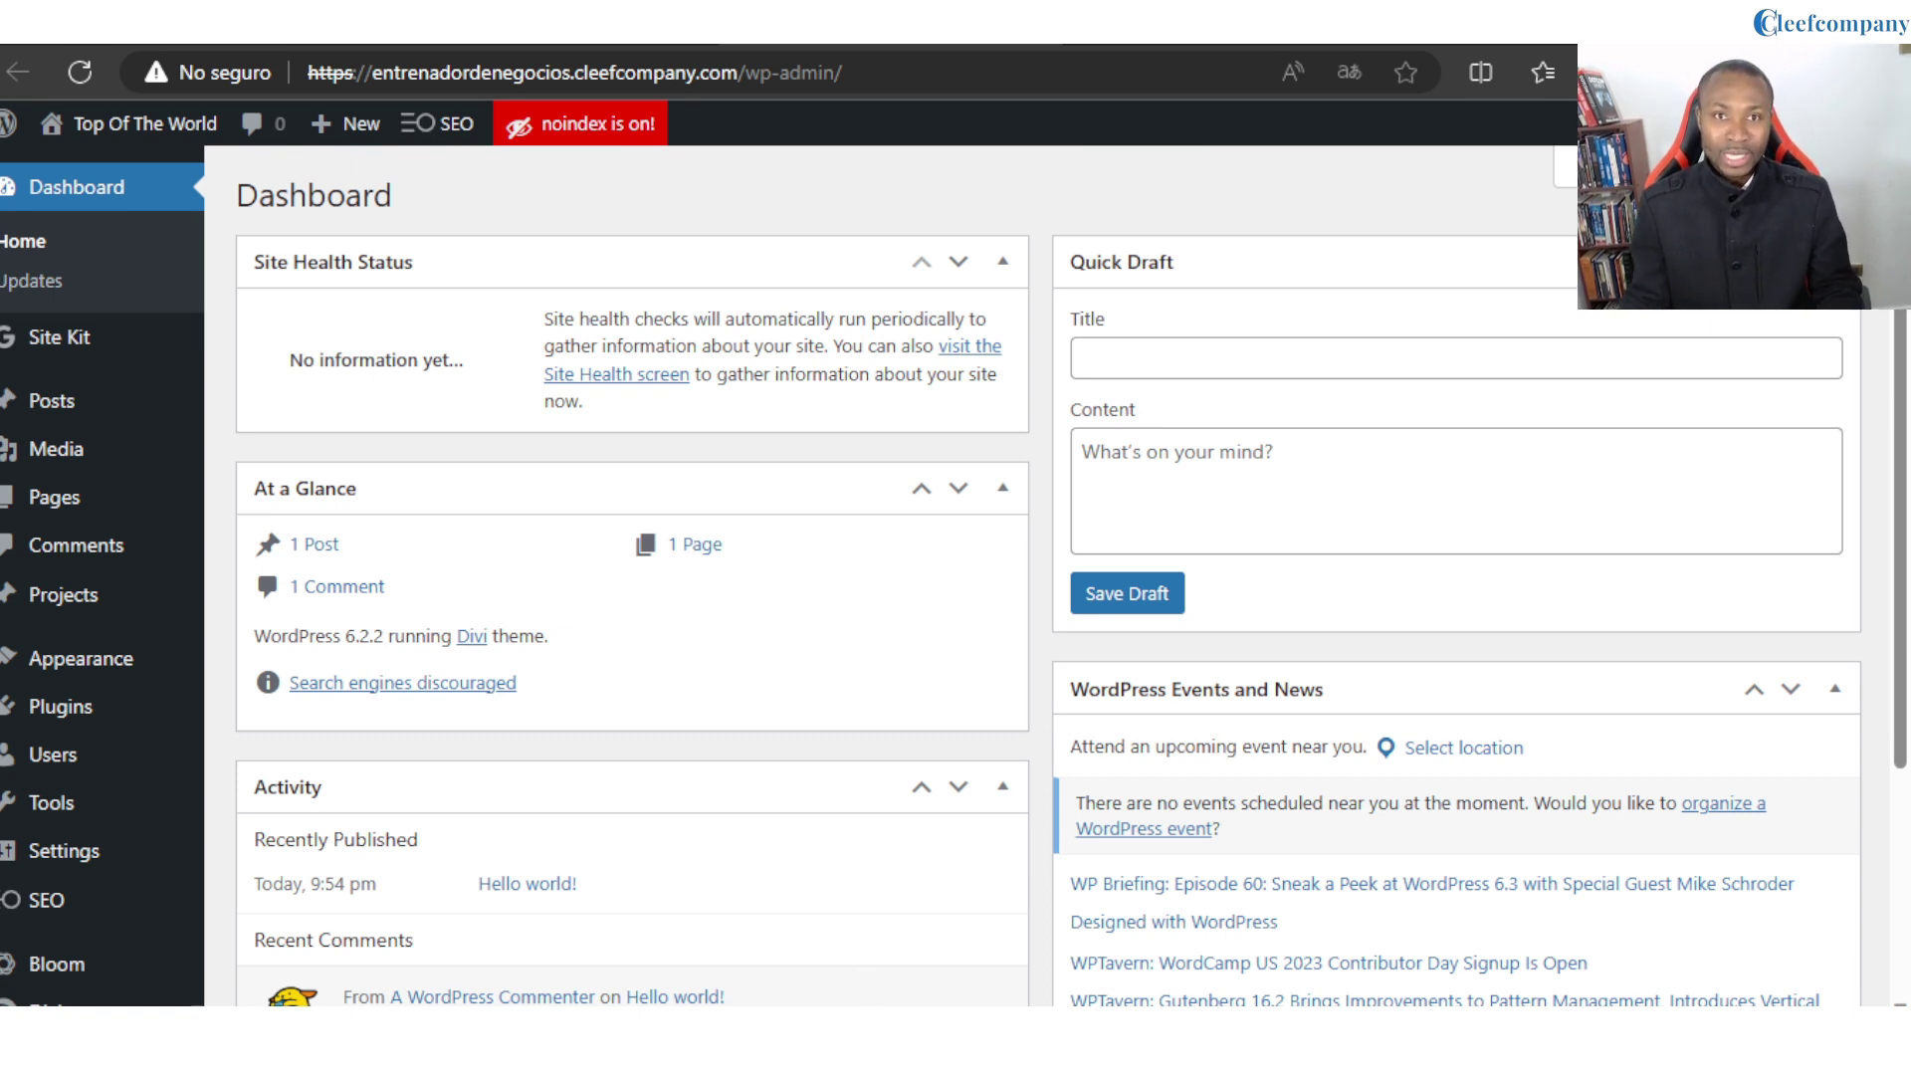
Inspect the https prefix of the dashboard address and the browser's connection security information for the site.
{"action": "left_click", "coordinate": [856, 72]}
{"action": "left_click", "coordinate": [360, 79]}
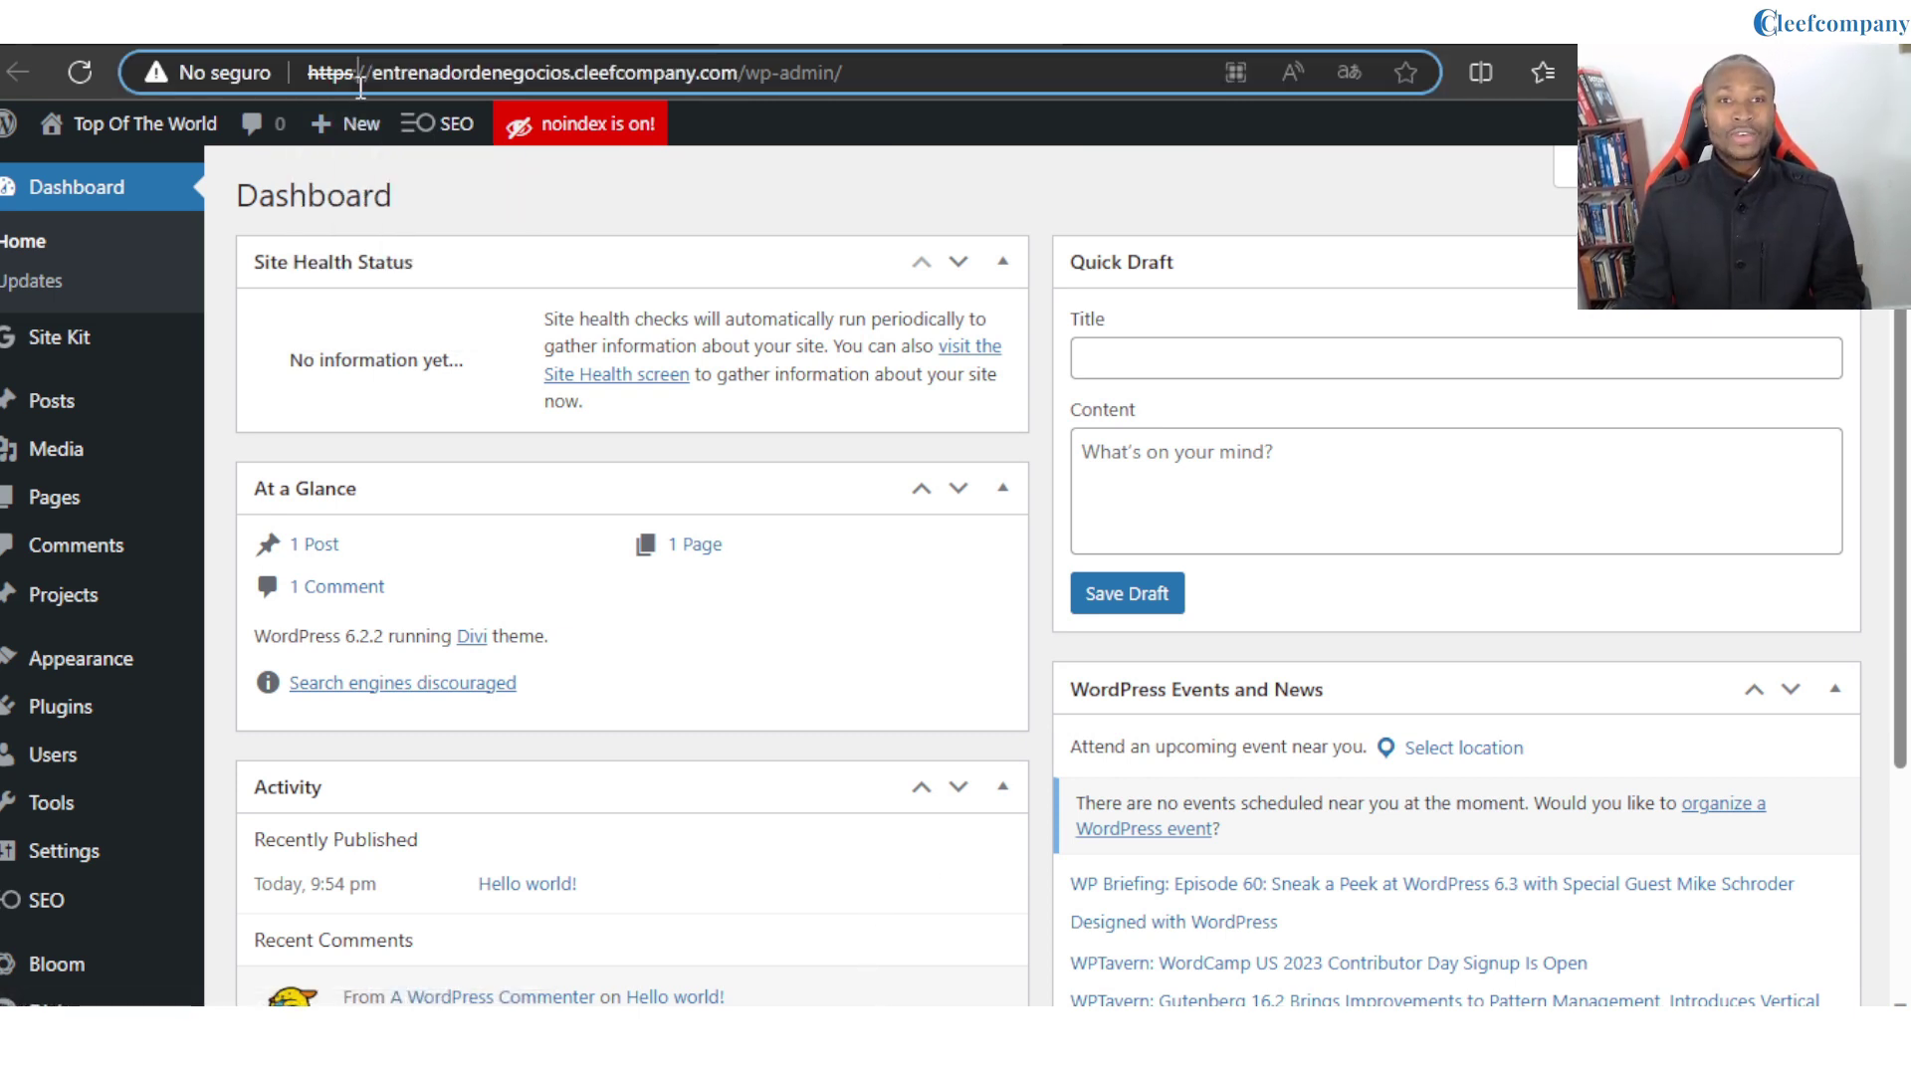
{"action": "left_click_drag", "start_coordinate": [360, 80], "coordinate": [276, 94]}
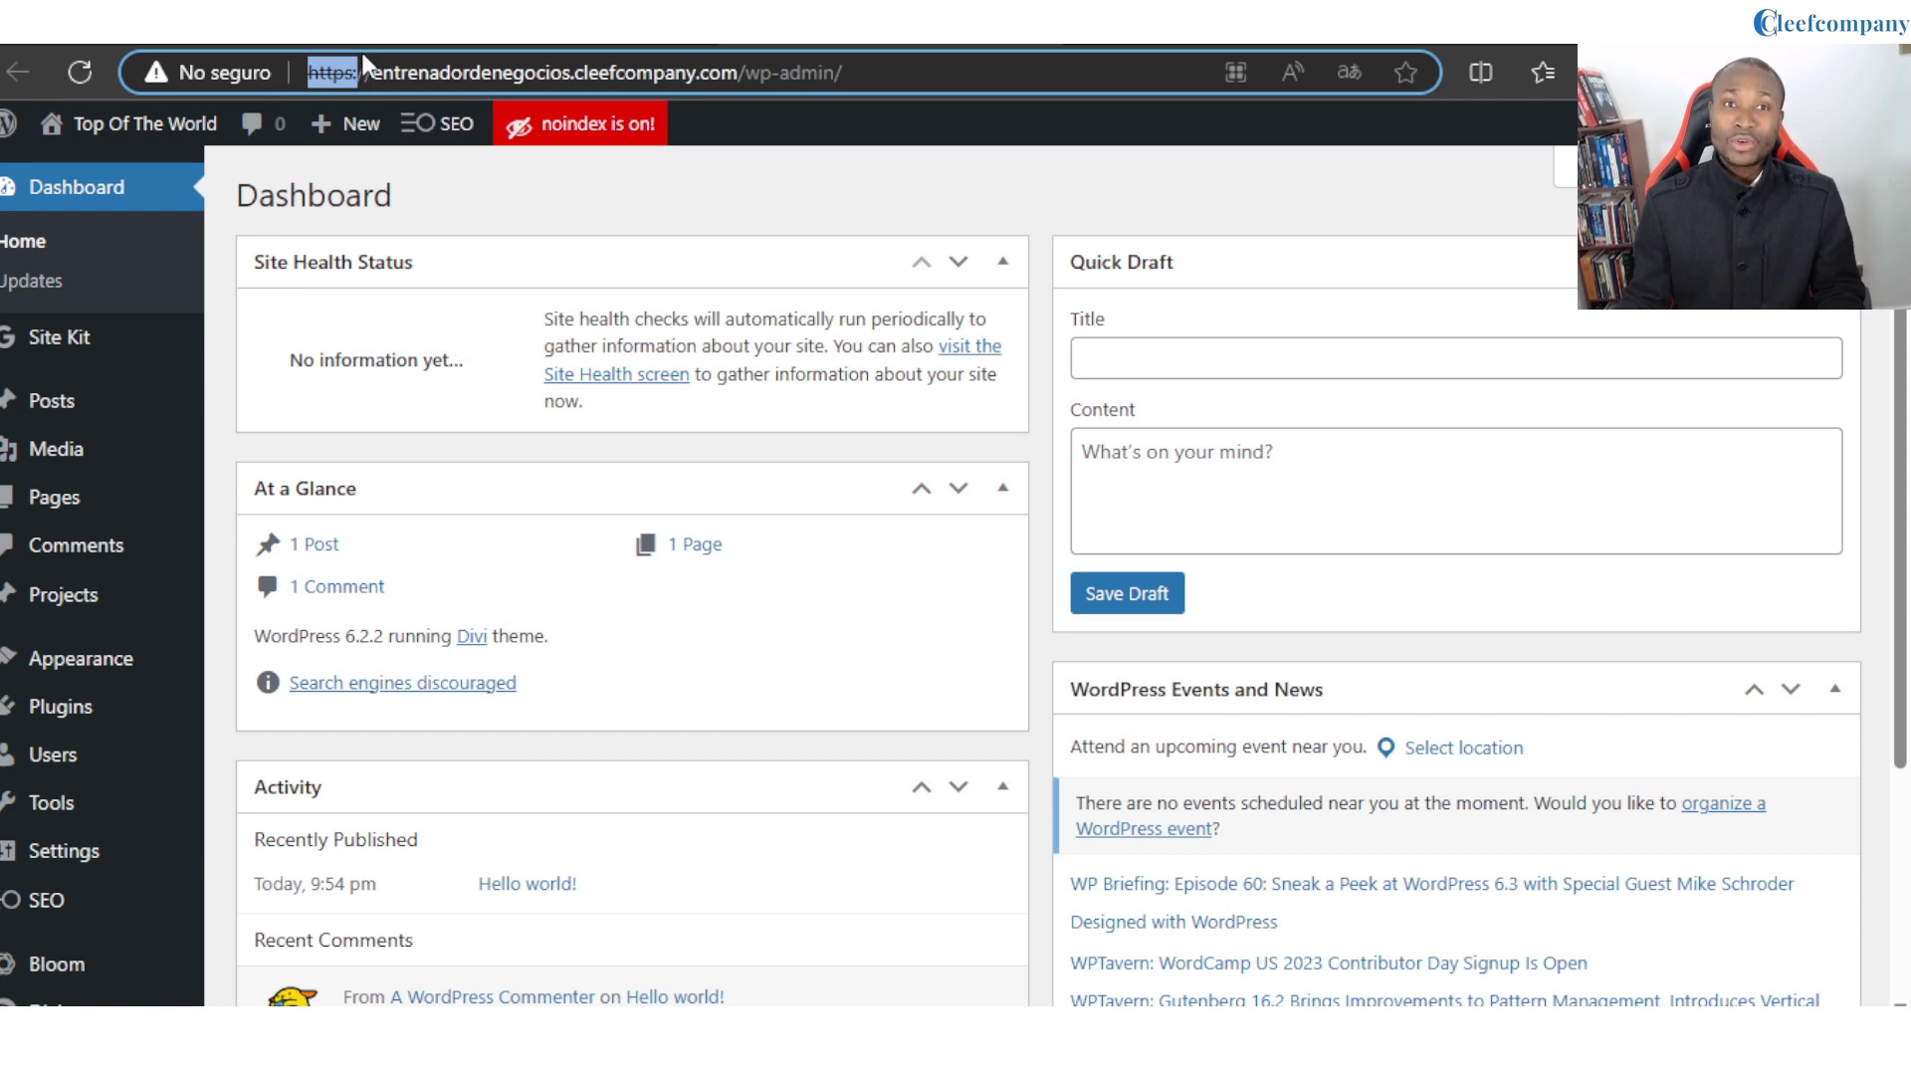
{"action": "left_click", "coordinate": [230, 80]}
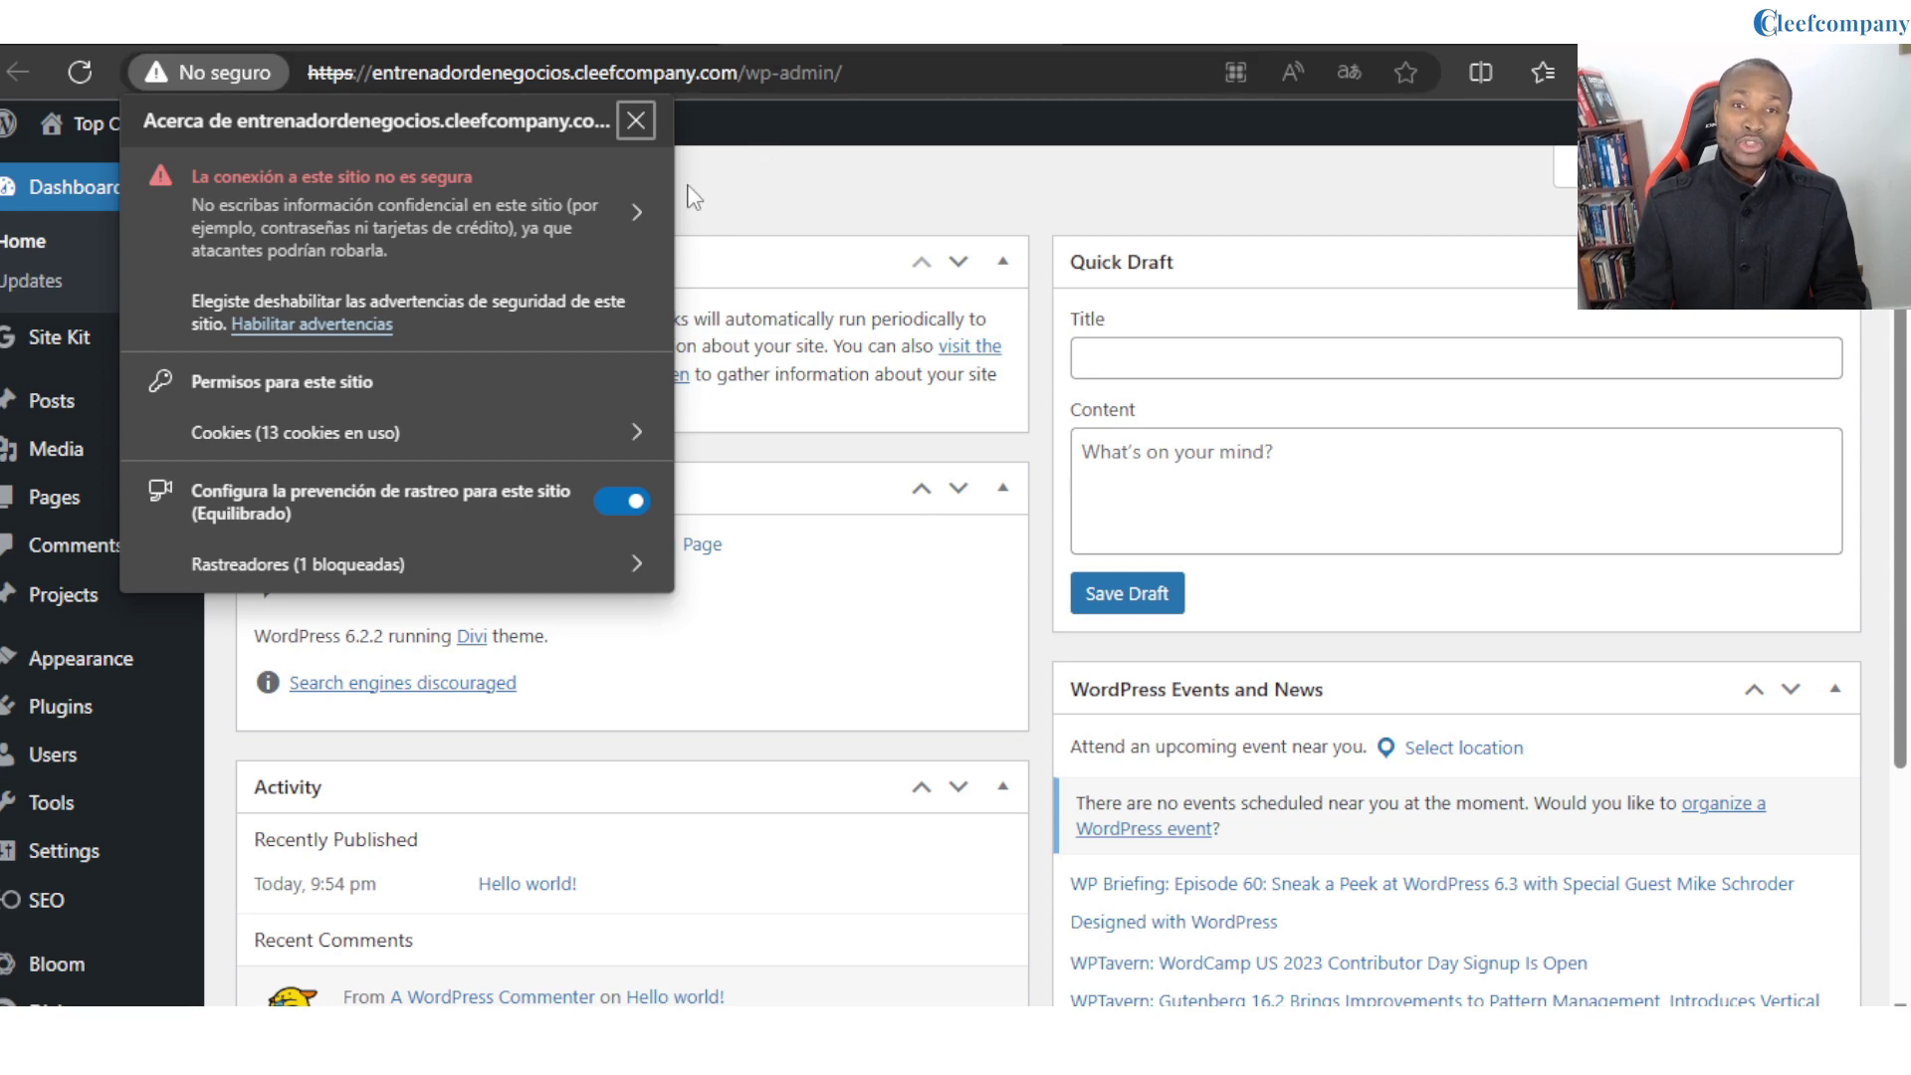
{"action": "left_click", "coordinate": [844, 219]}
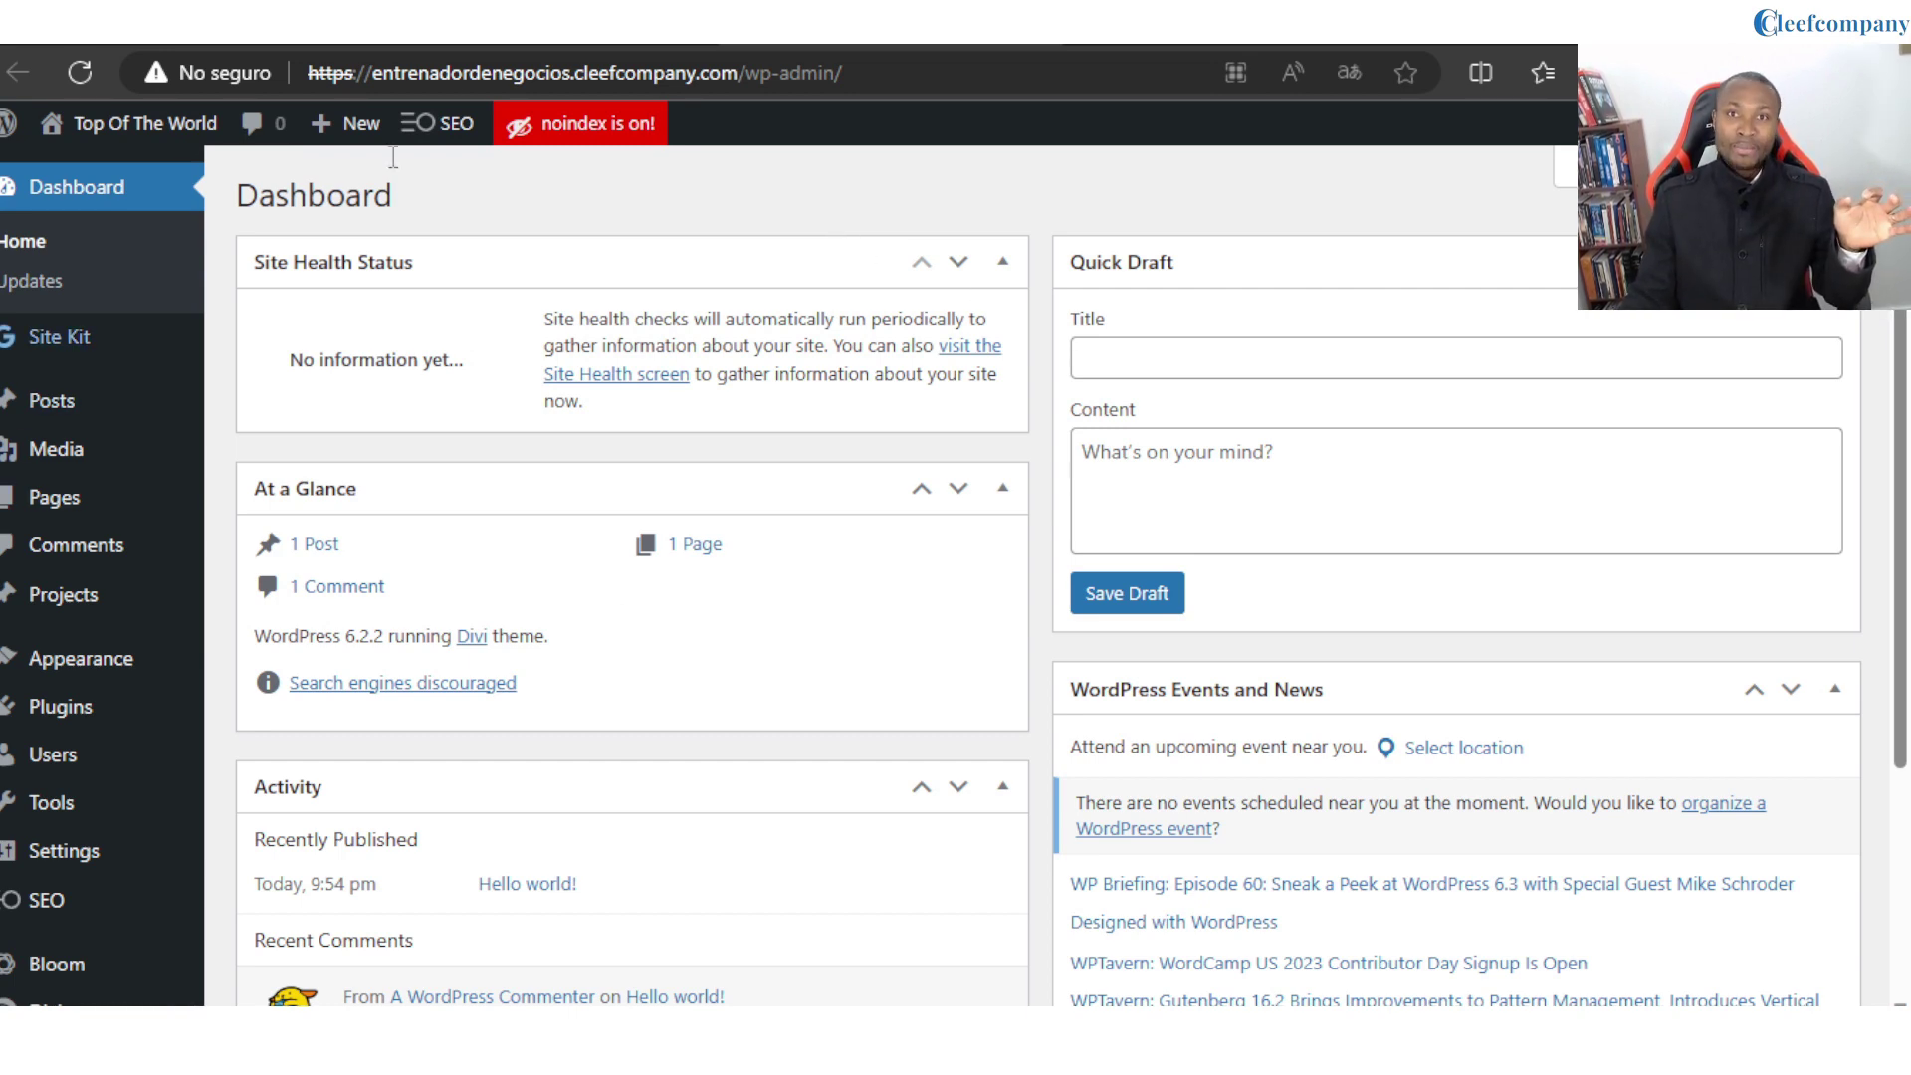
Check the installation's SSL/TLS entry in WP Toolkit and view the public site before returning to the WordPress dashboard.
{"action": "key", "text": "ctrl+Tab"}
{"action": "scroll", "coordinate": [1204, 871], "scroll_direction": "down", "scroll_amount": 3}
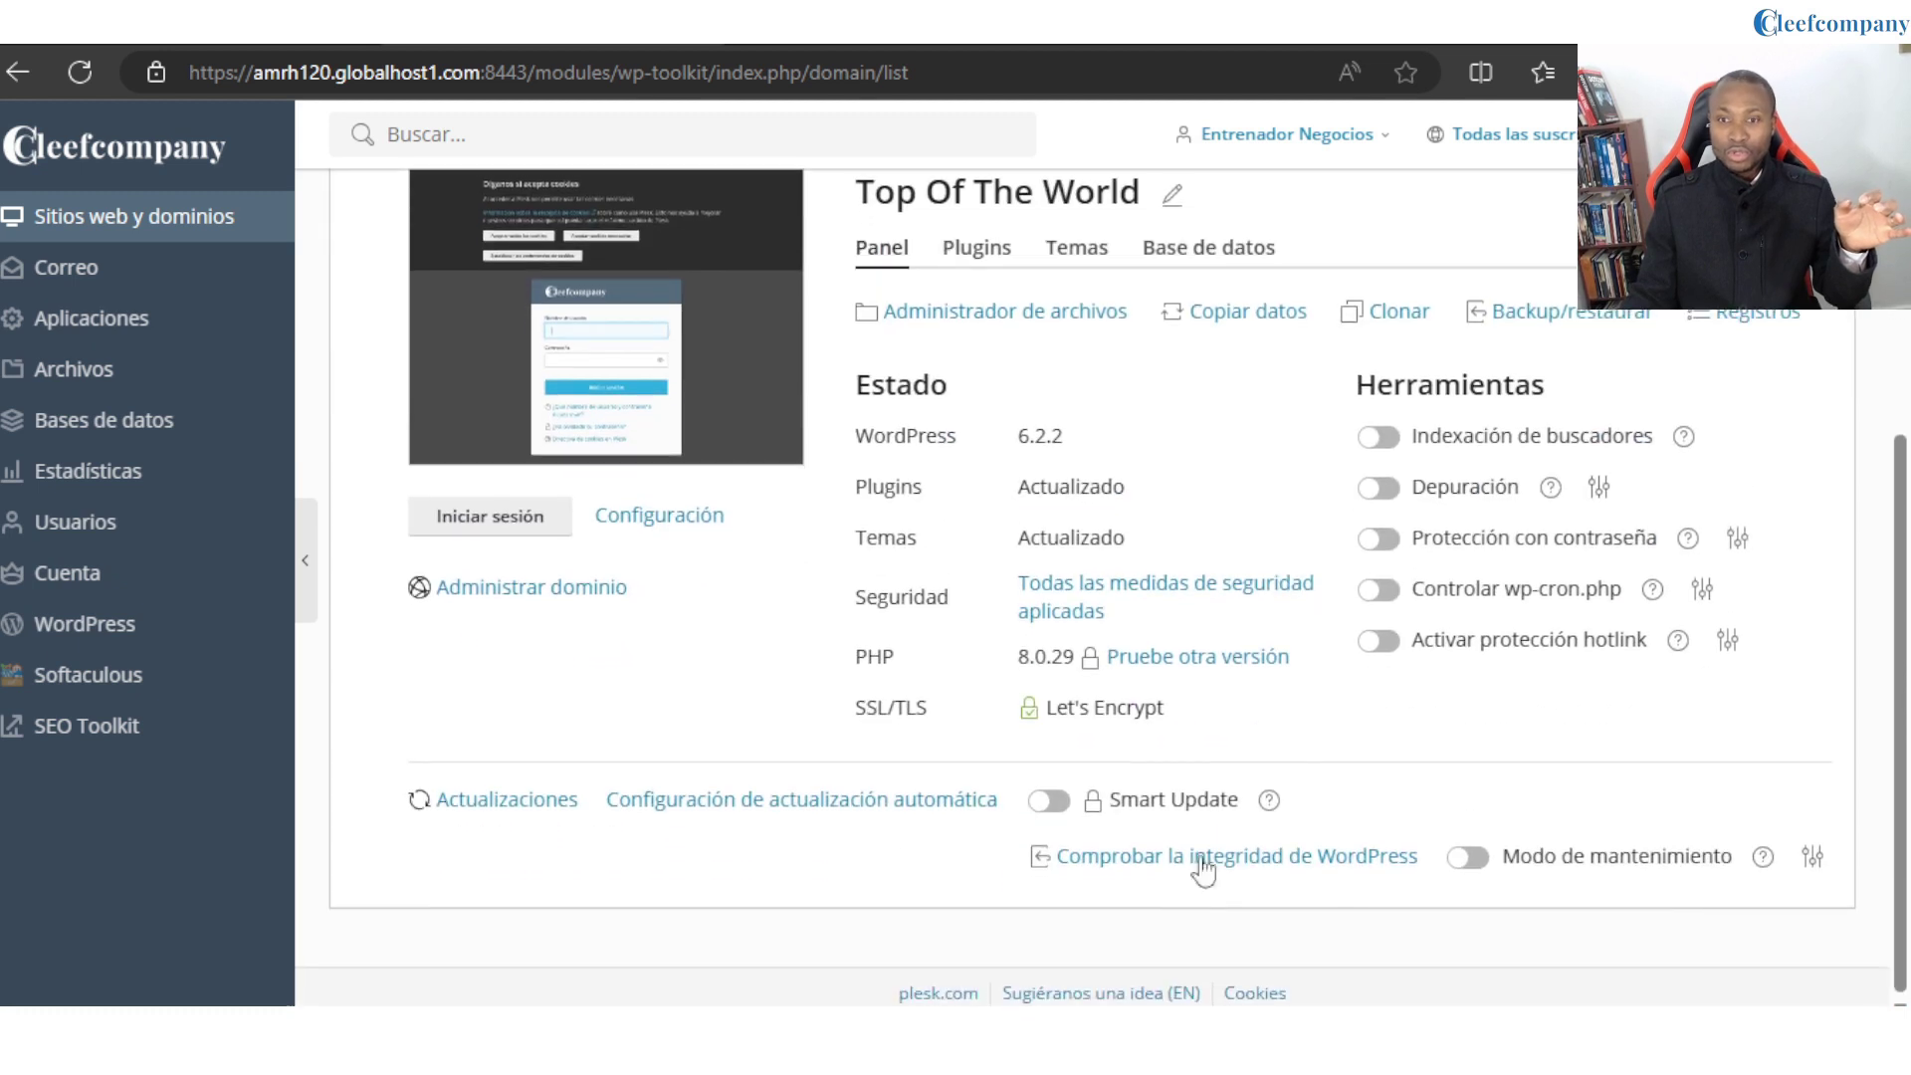
{"action": "left_click_drag", "start_coordinate": [1179, 708], "coordinate": [1023, 711]}
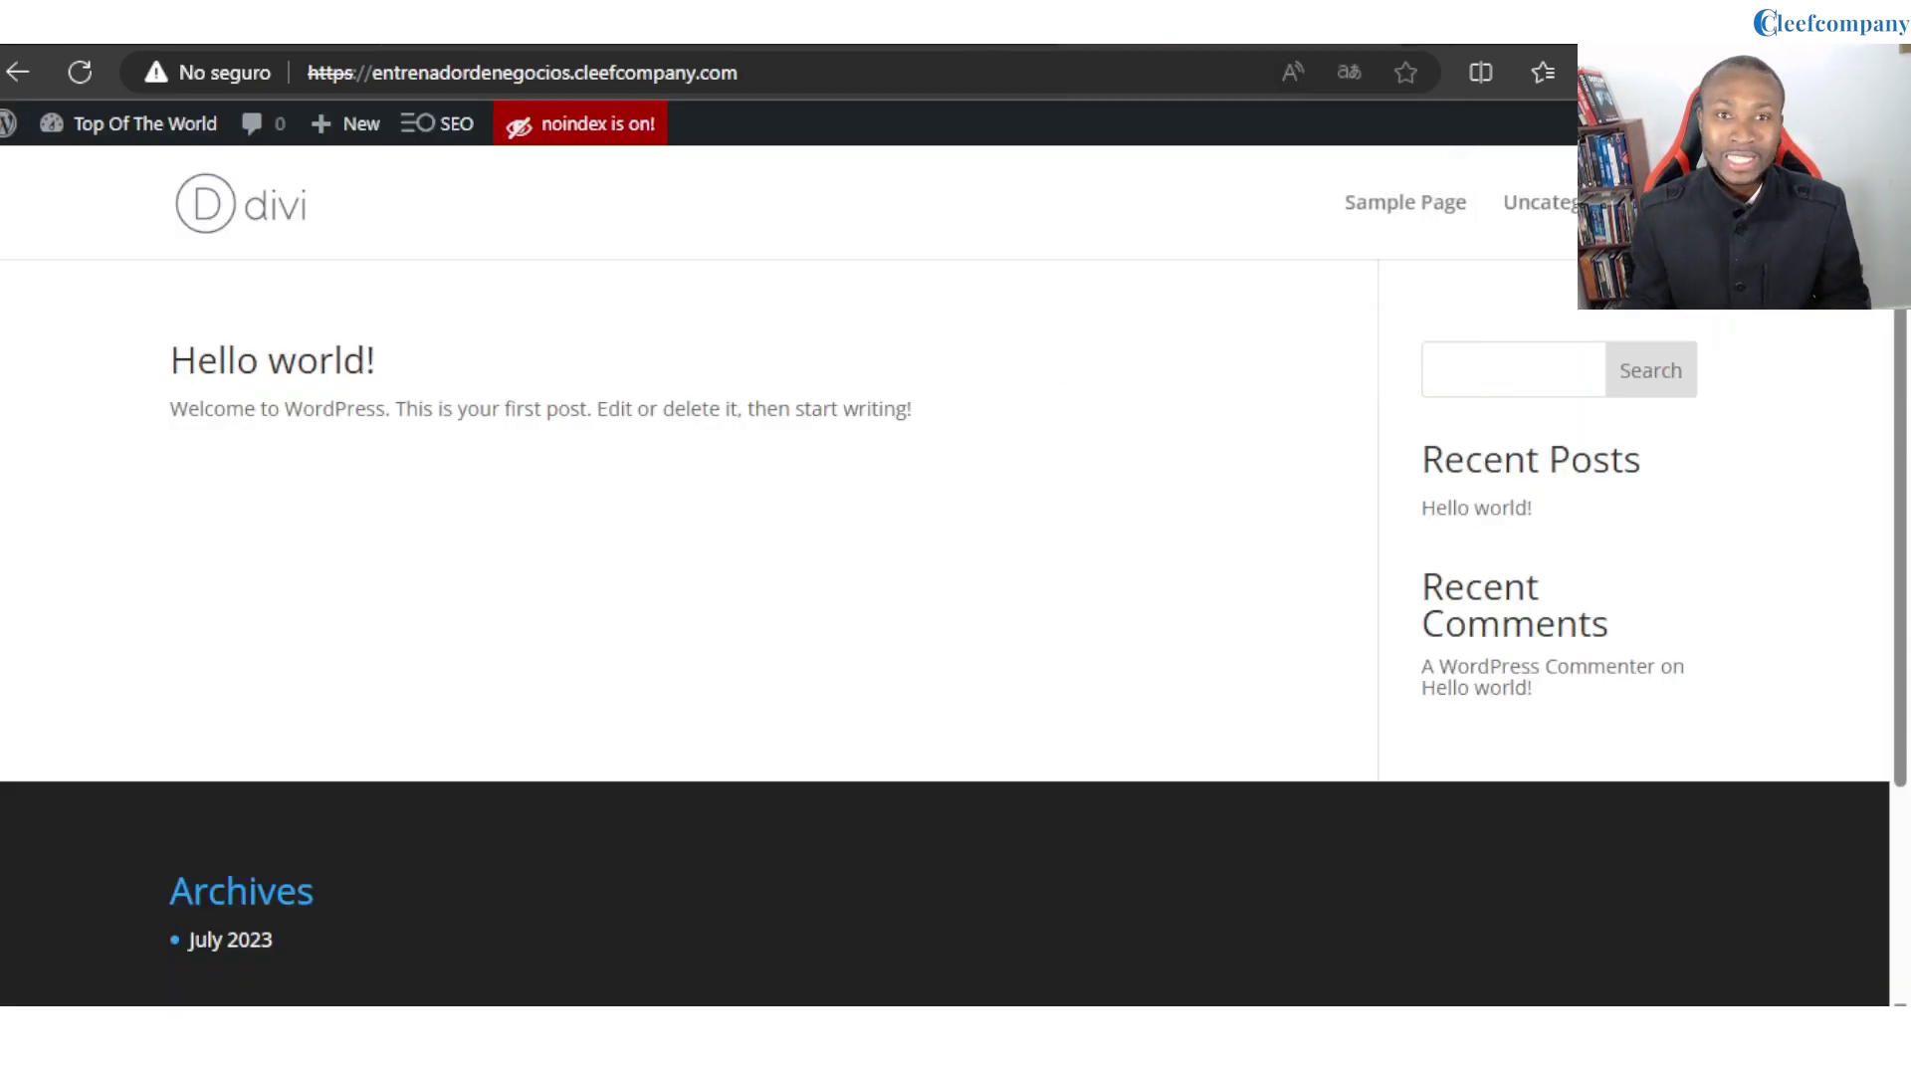
{"action": "left_click", "coordinate": [846, 30]}
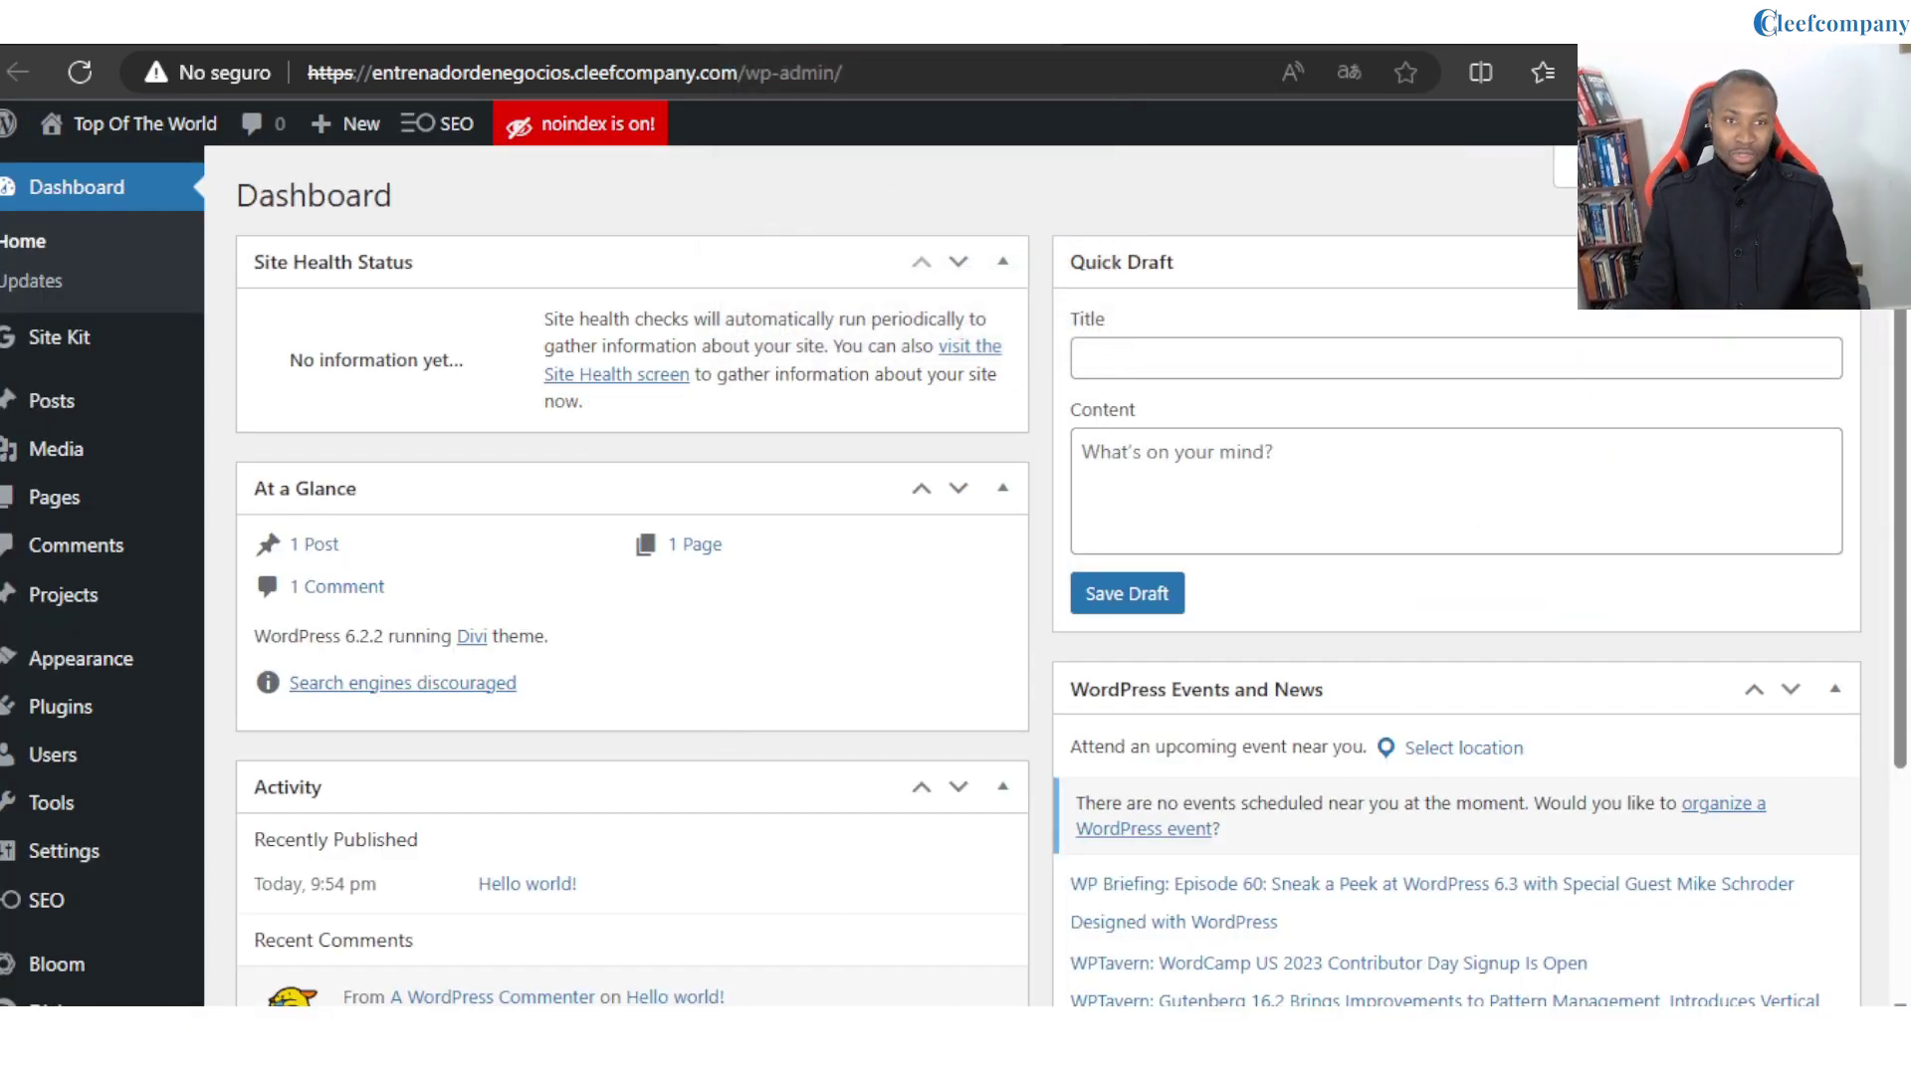
Set the WordPress site language to Español in the general settings and save the changes.
{"action": "mouse_move", "coordinate": [40, 625]}
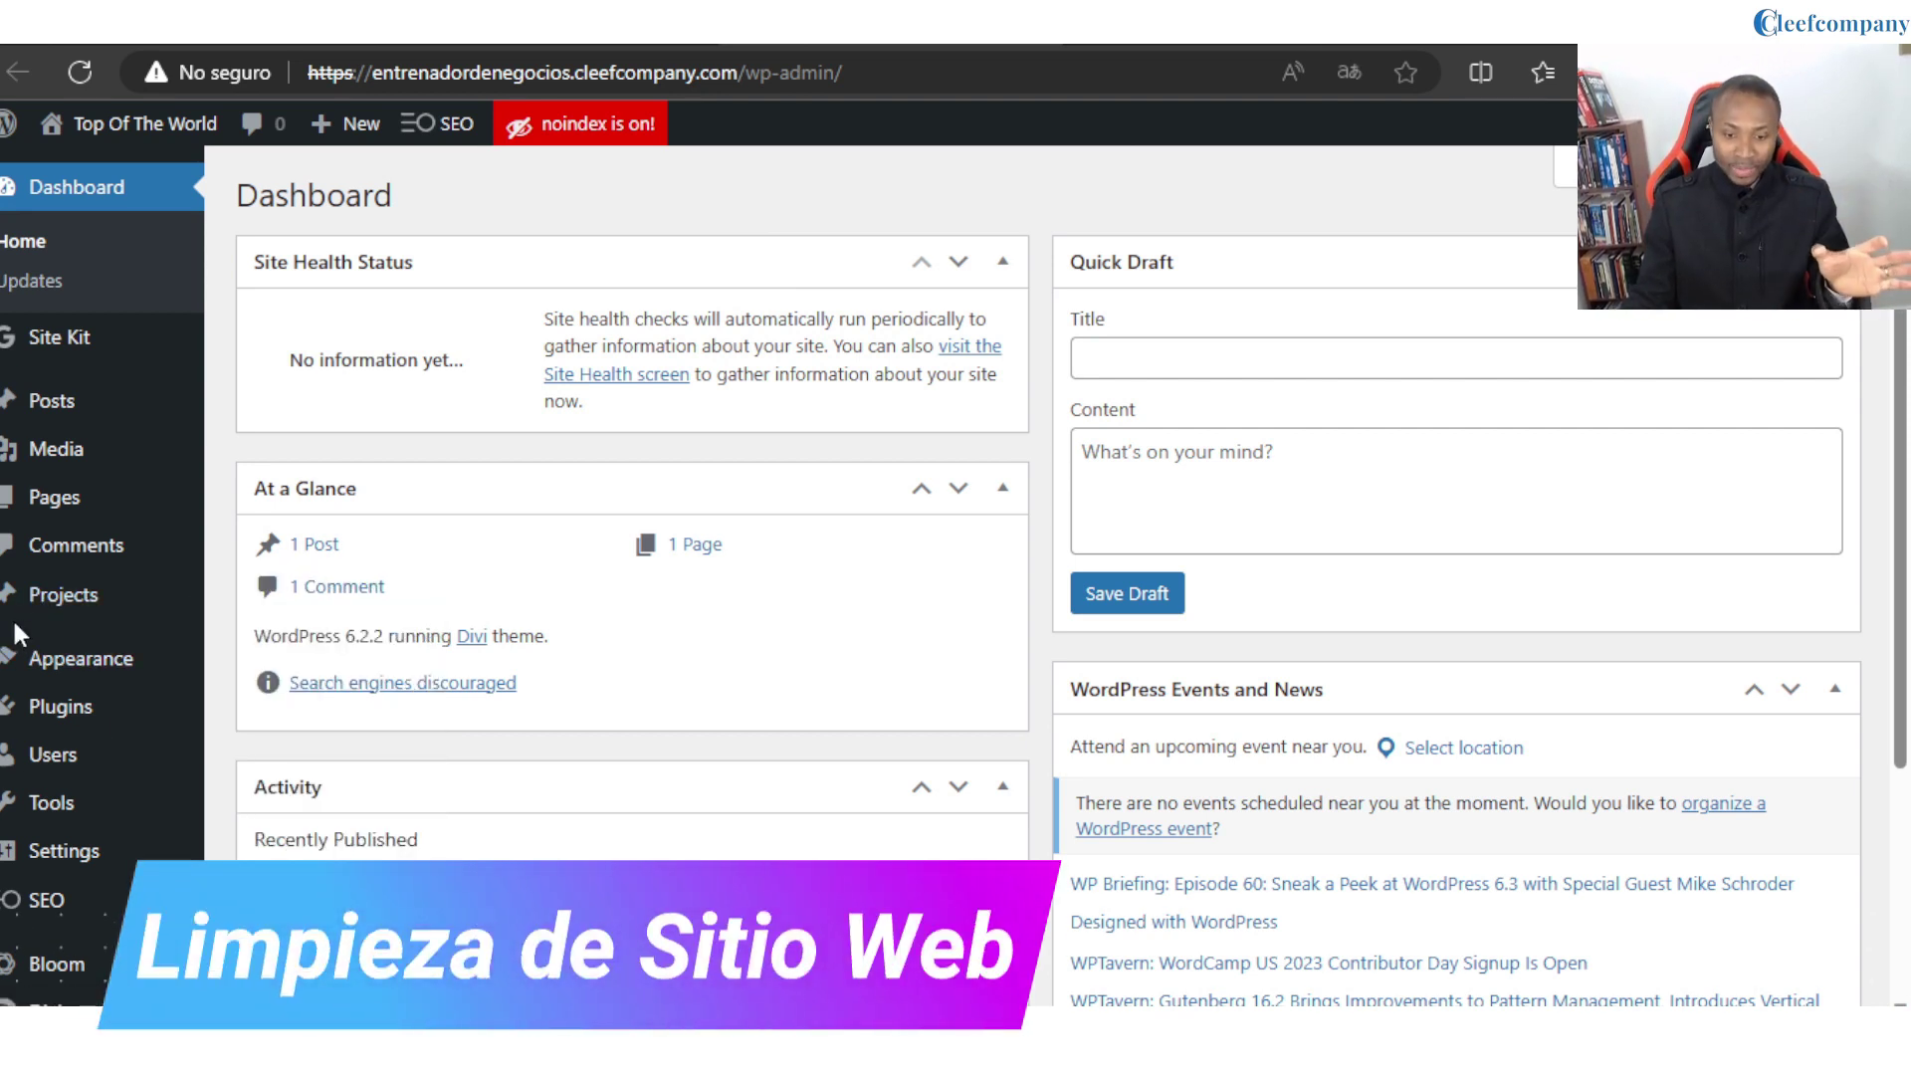
{"action": "mouse_move", "coordinate": [160, 854]}
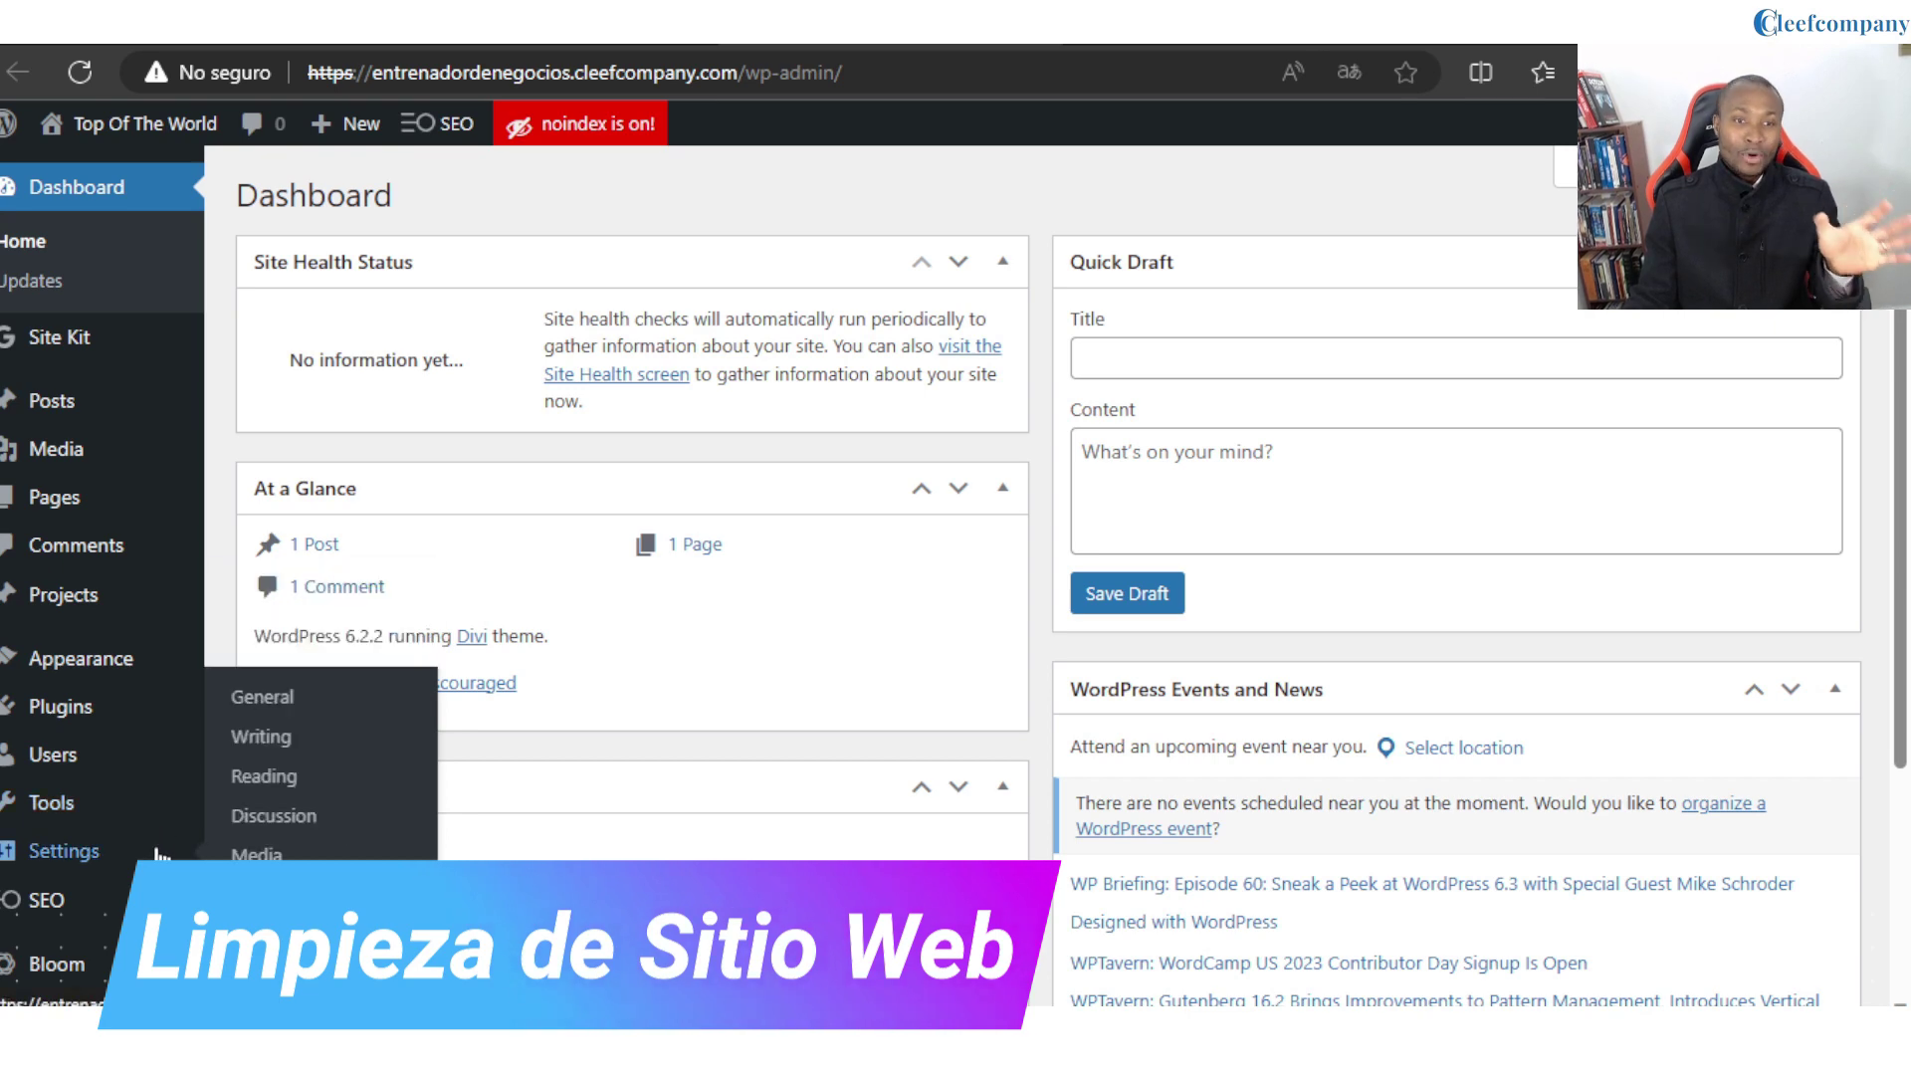
{"action": "left_click", "coordinate": [271, 718]}
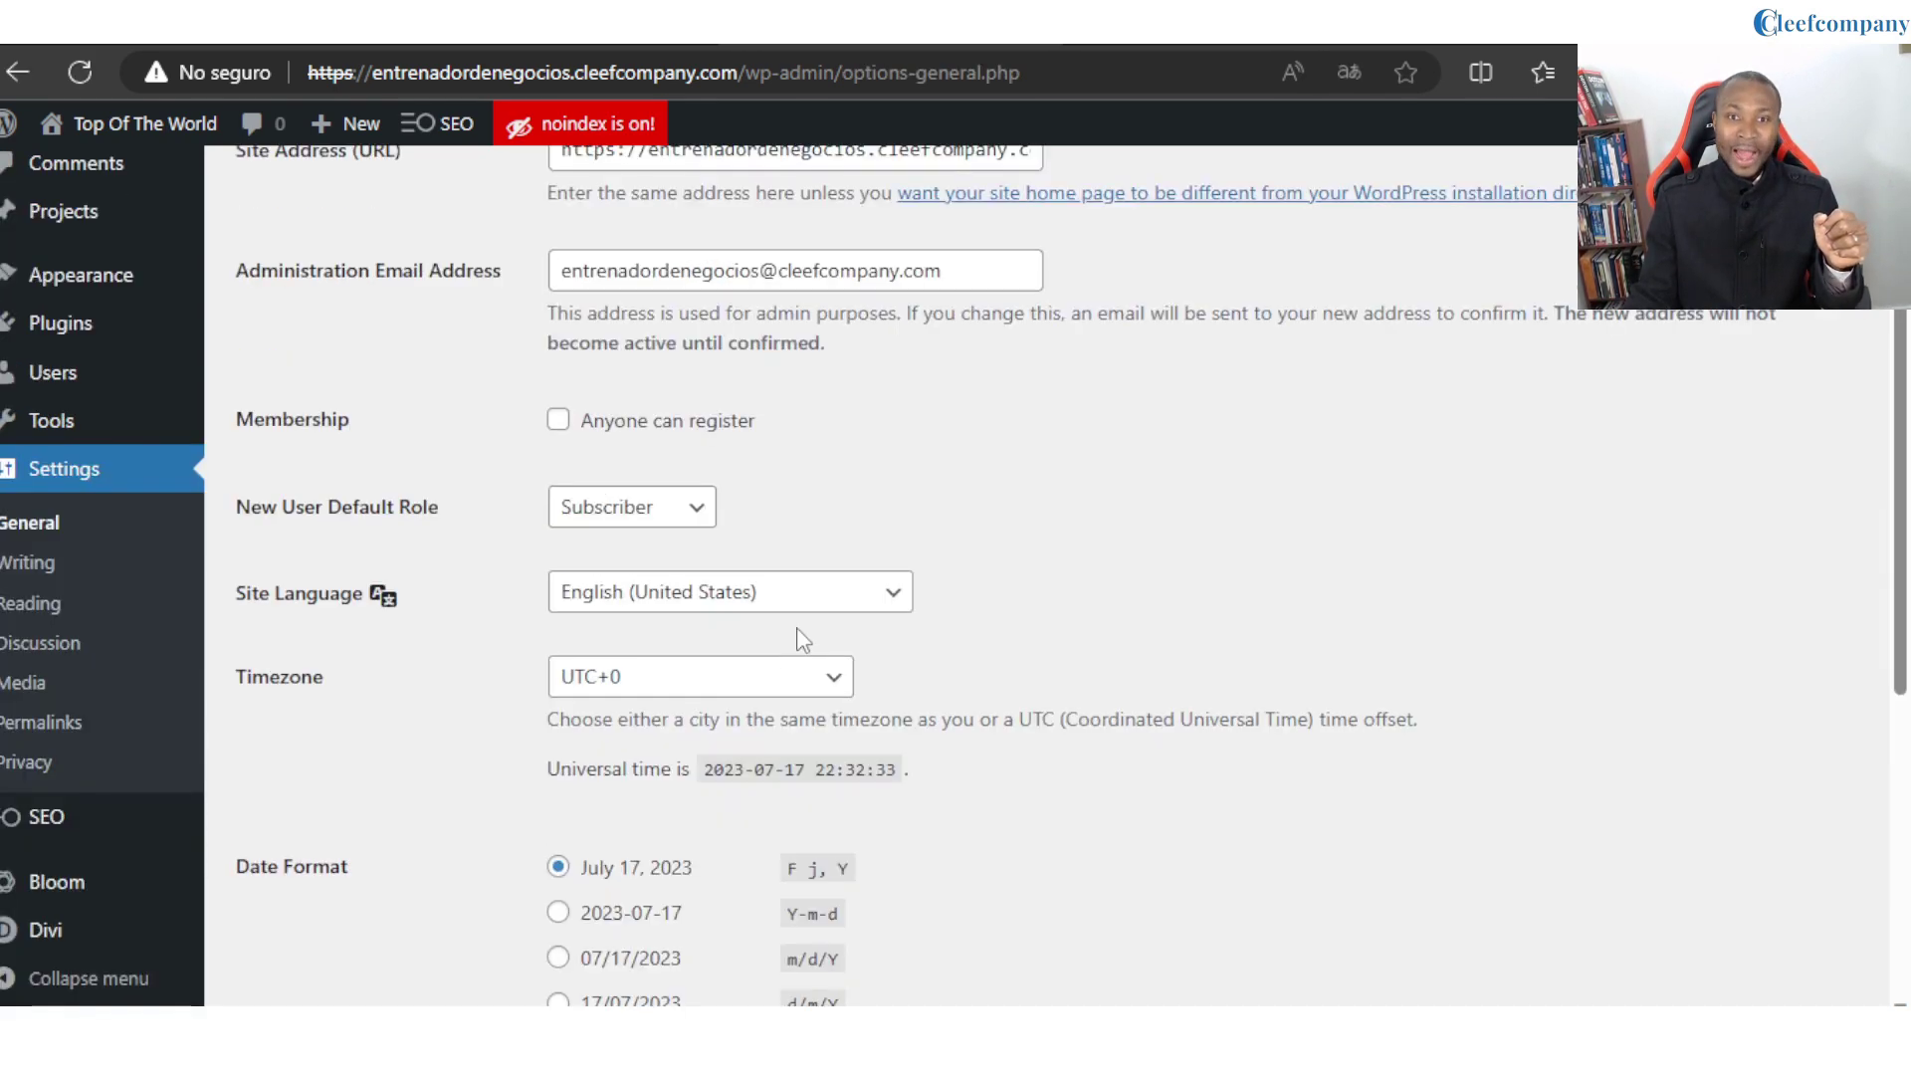
{"action": "left_click", "coordinate": [794, 603]}
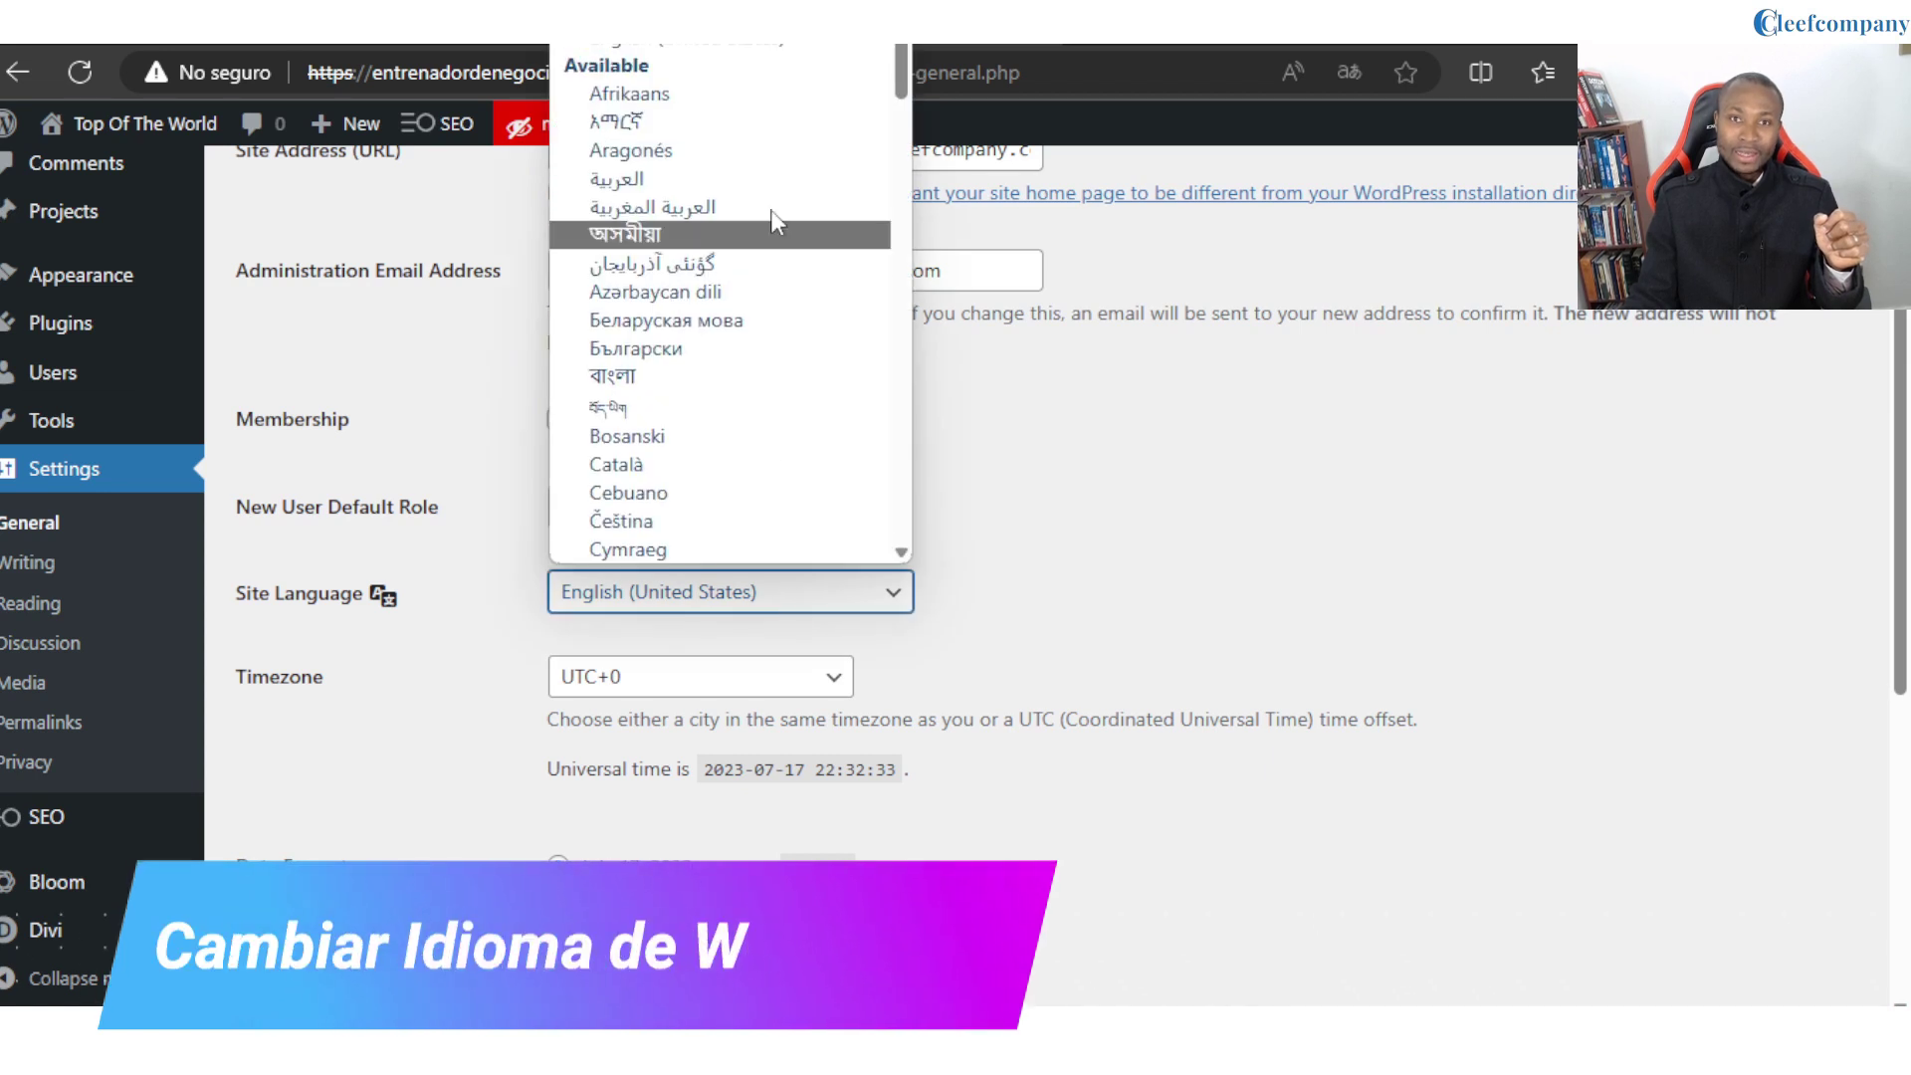
{"action": "scroll", "coordinate": [724, 418], "scroll_direction": "down", "scroll_amount": 2}
{"action": "scroll", "coordinate": [730, 423], "scroll_direction": "down", "scroll_amount": 3}
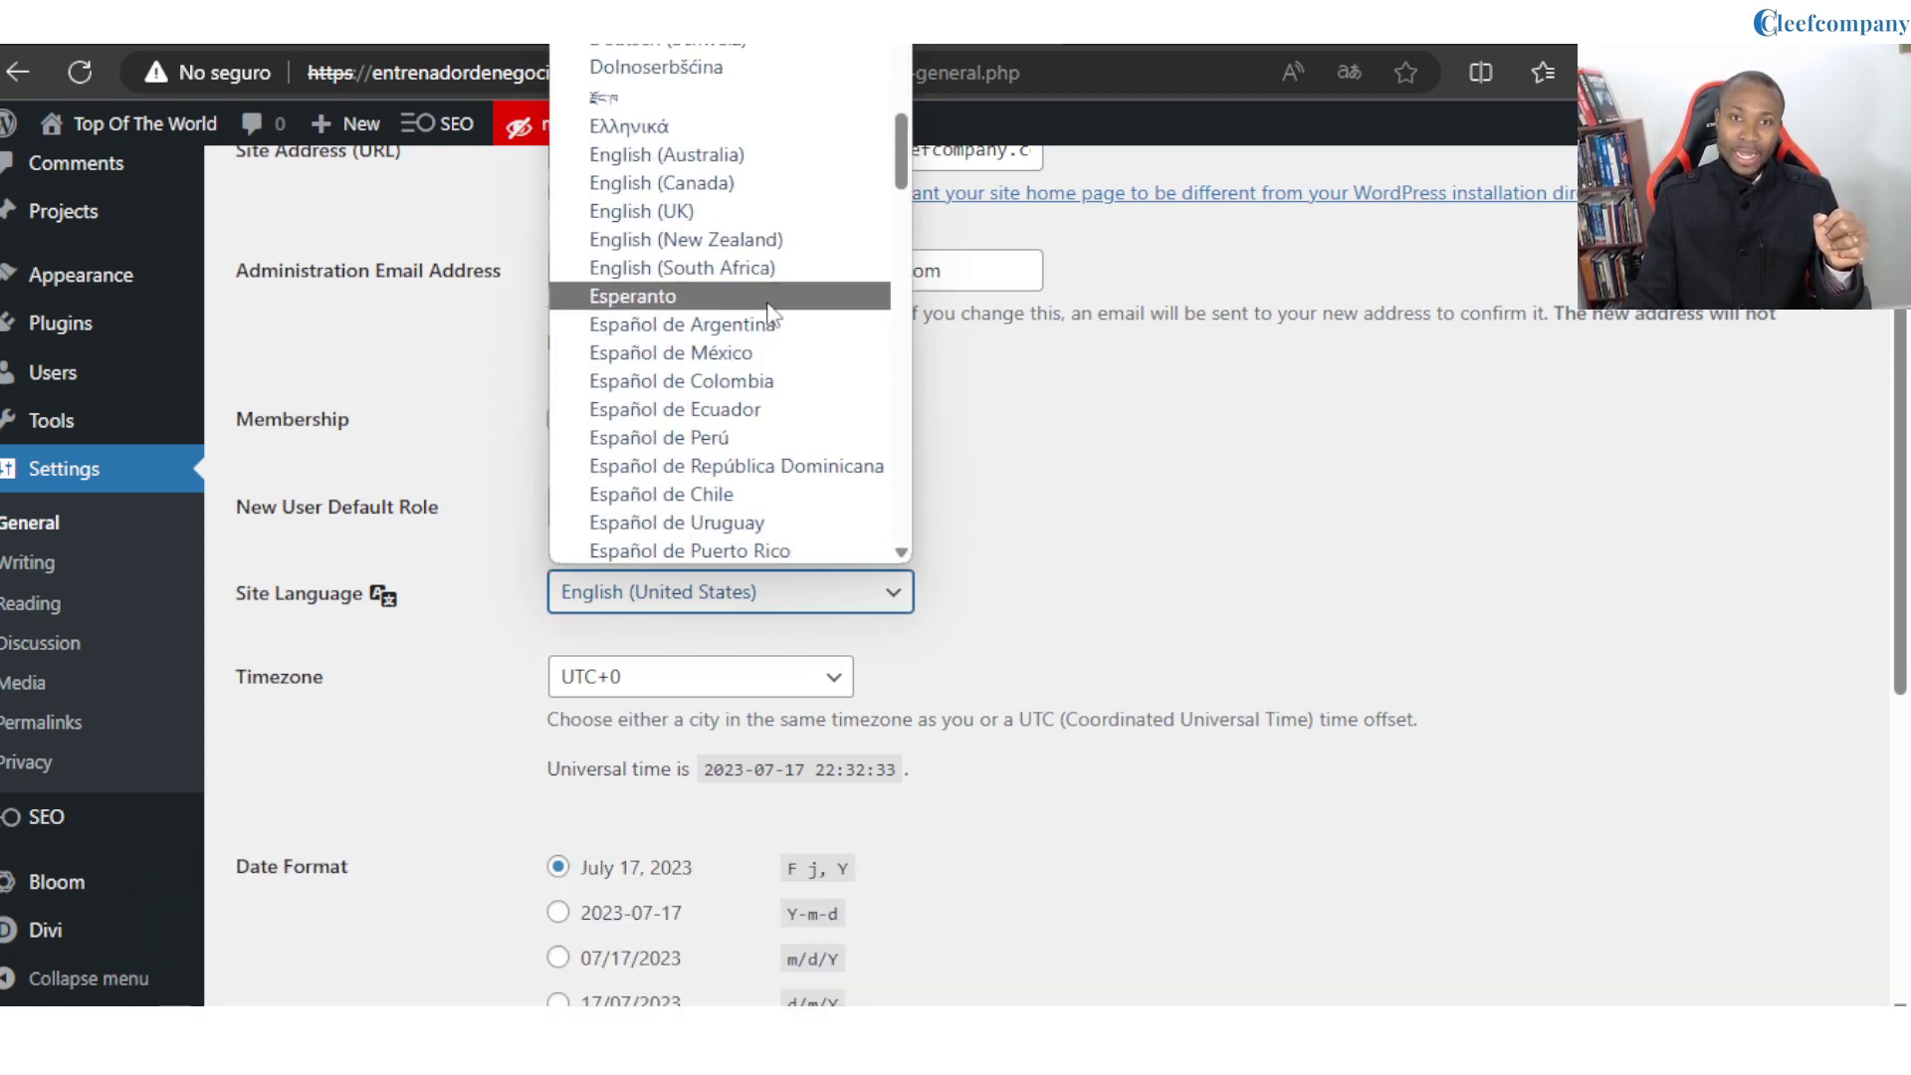
{"action": "scroll", "coordinate": [759, 299], "scroll_direction": "down", "scroll_amount": 2}
{"action": "left_click", "coordinate": [696, 461]}
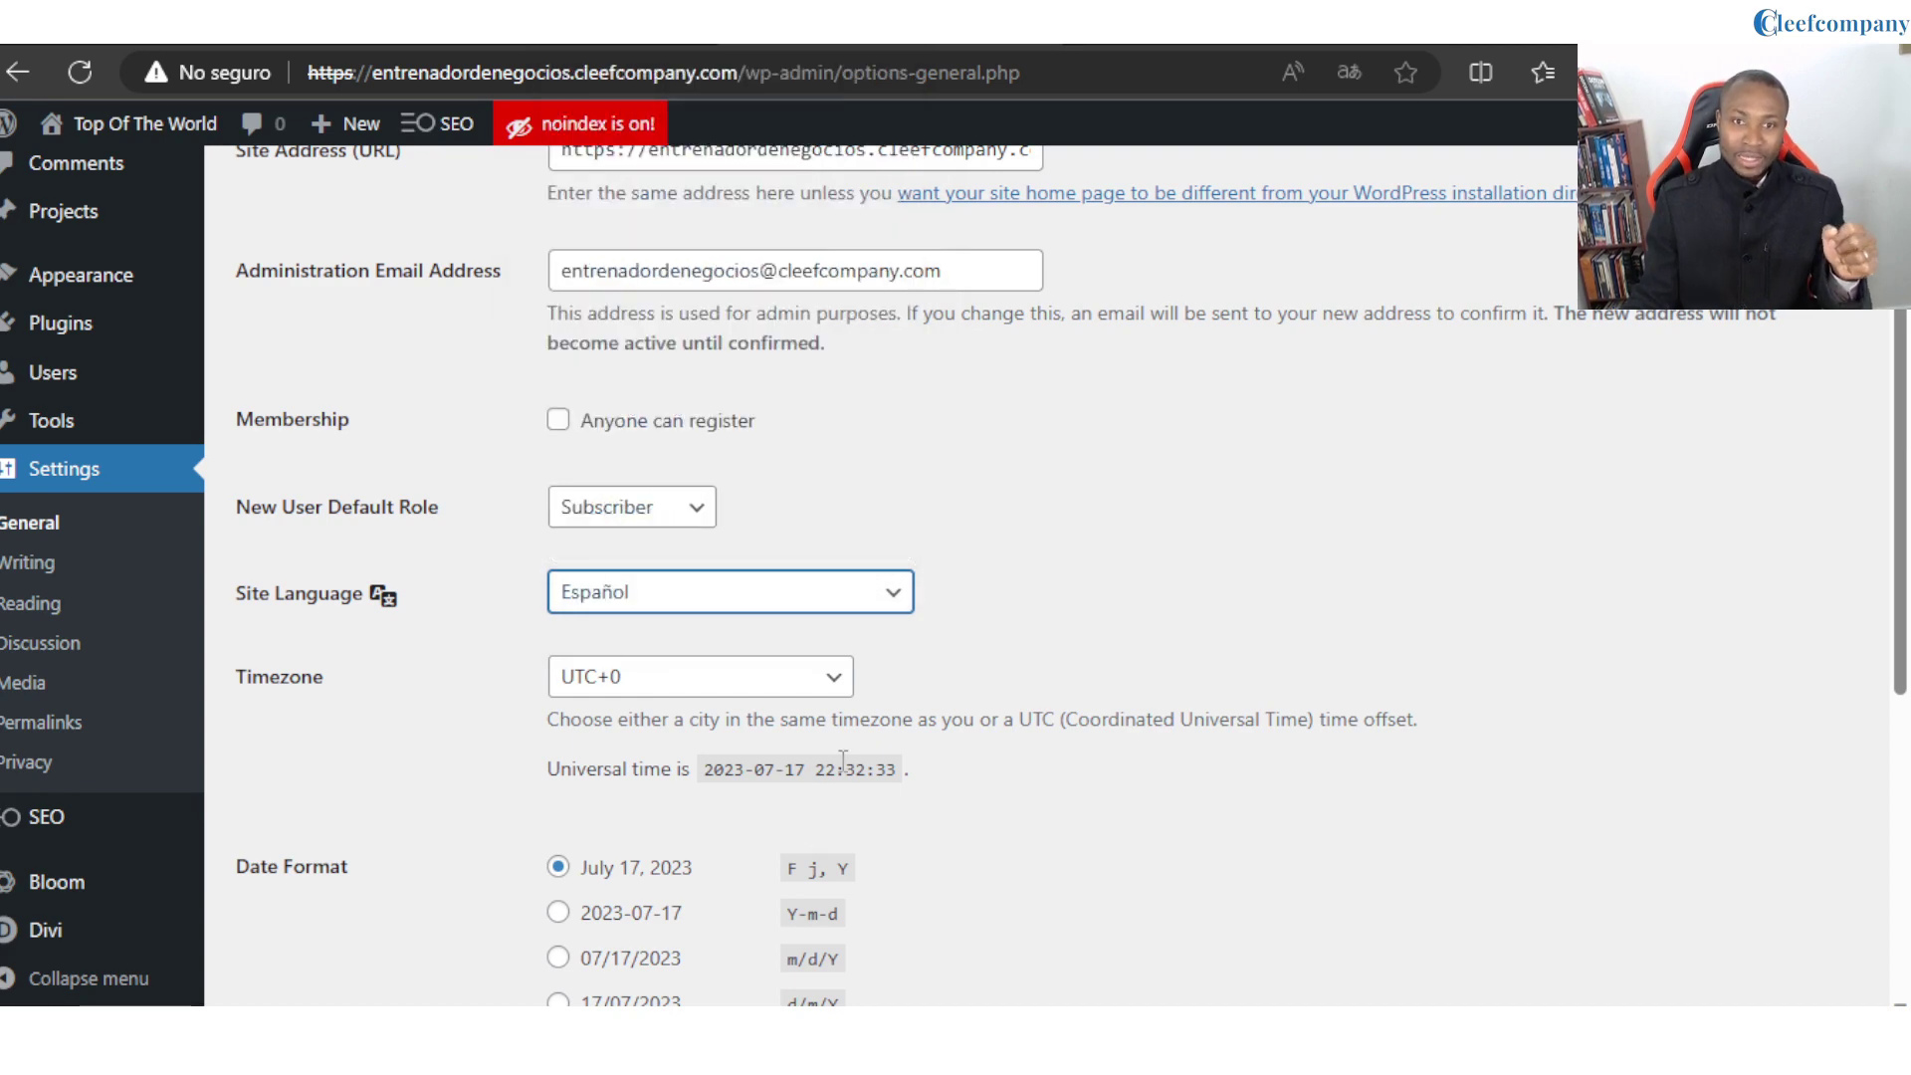
{"action": "scroll", "coordinate": [843, 759], "scroll_direction": "down", "scroll_amount": 7}
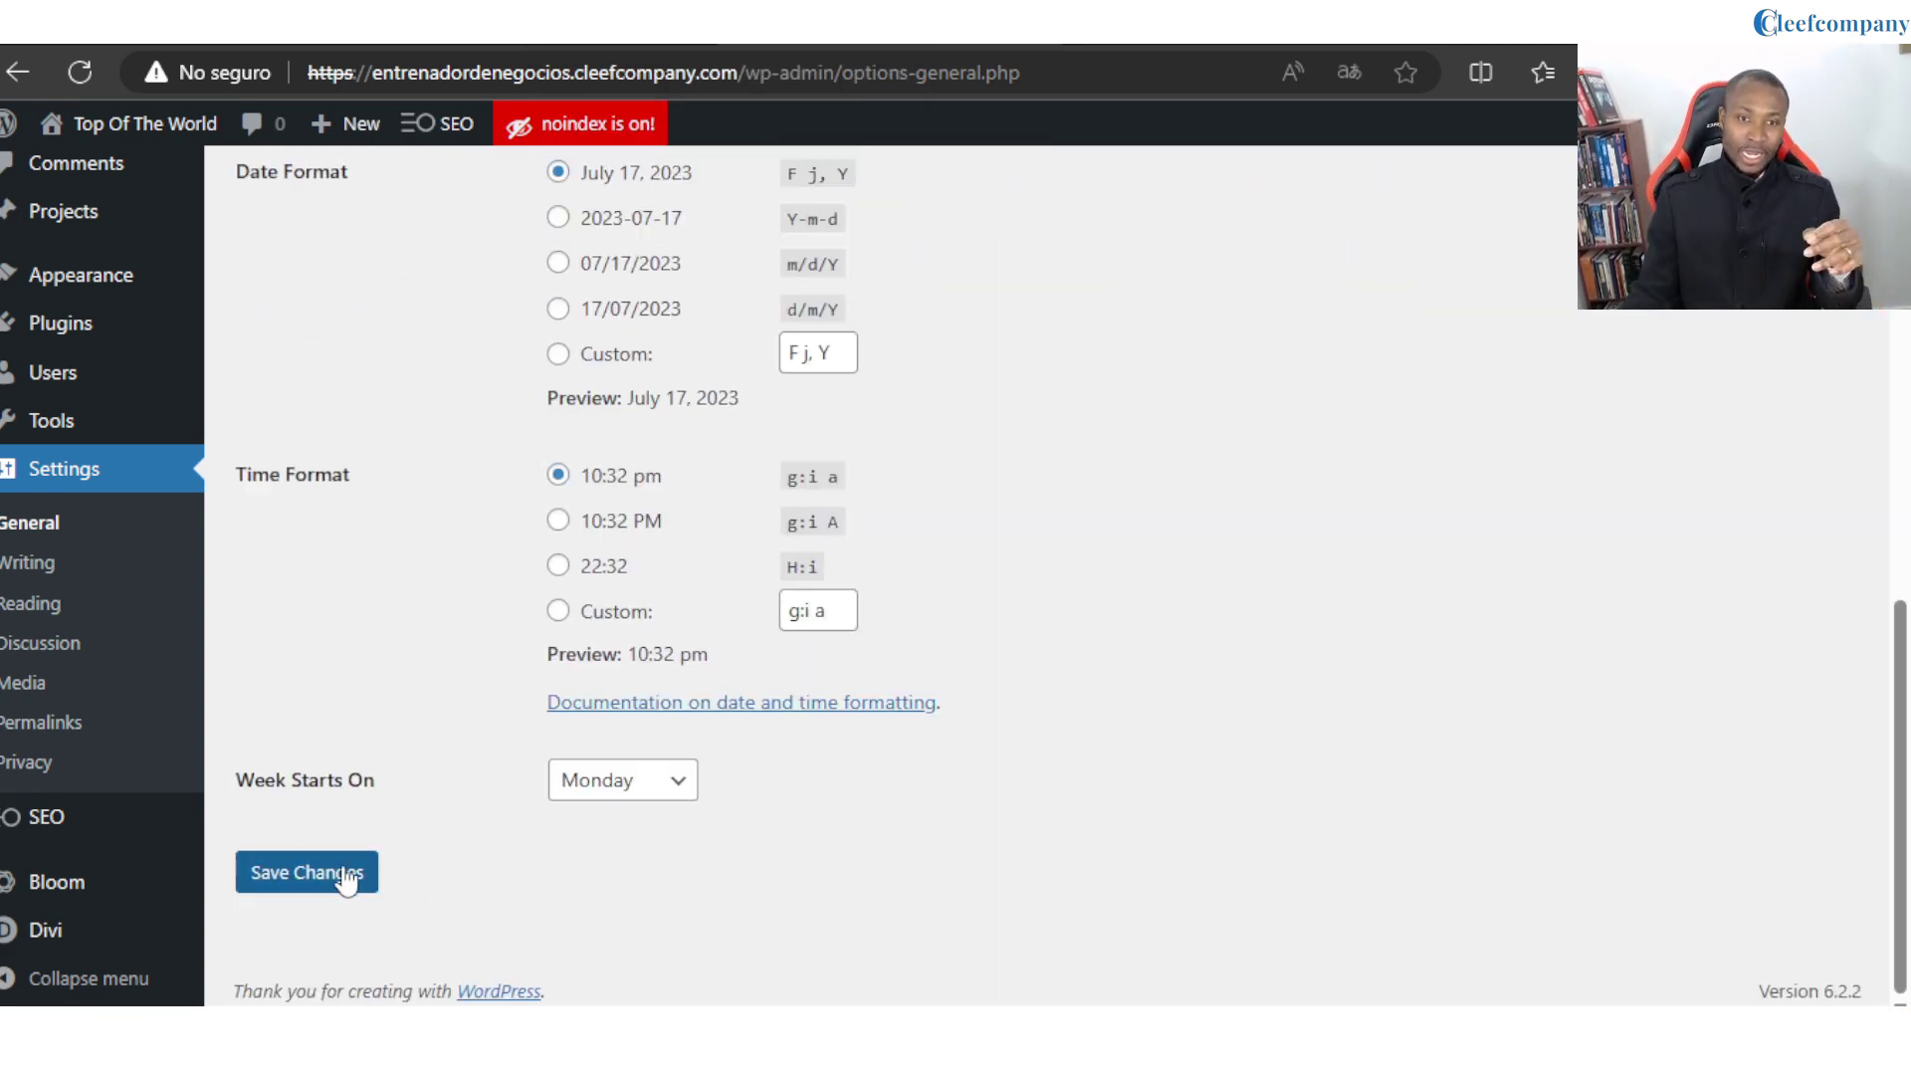
{"action": "left_click", "coordinate": [344, 875]}
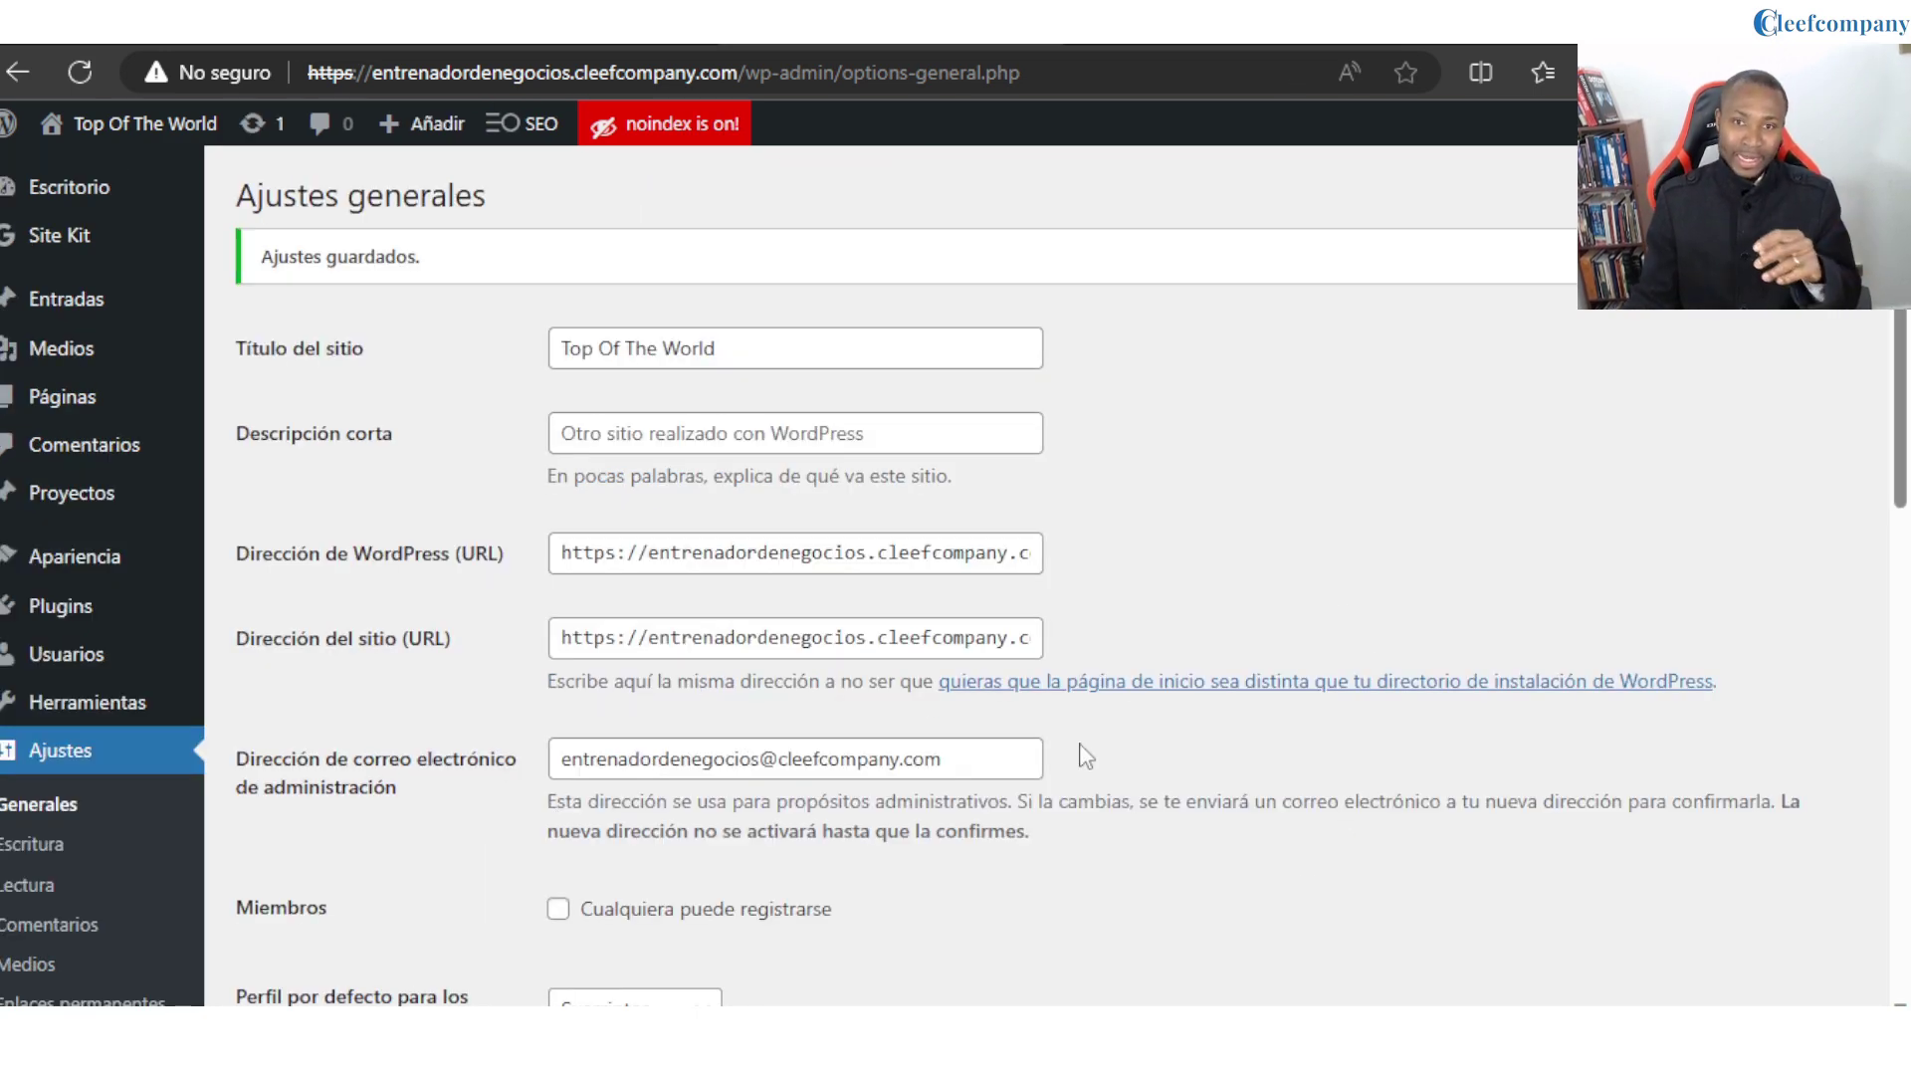
Move the default "Hello world!" post to the trash.
{"action": "left_click", "coordinate": [95, 317]}
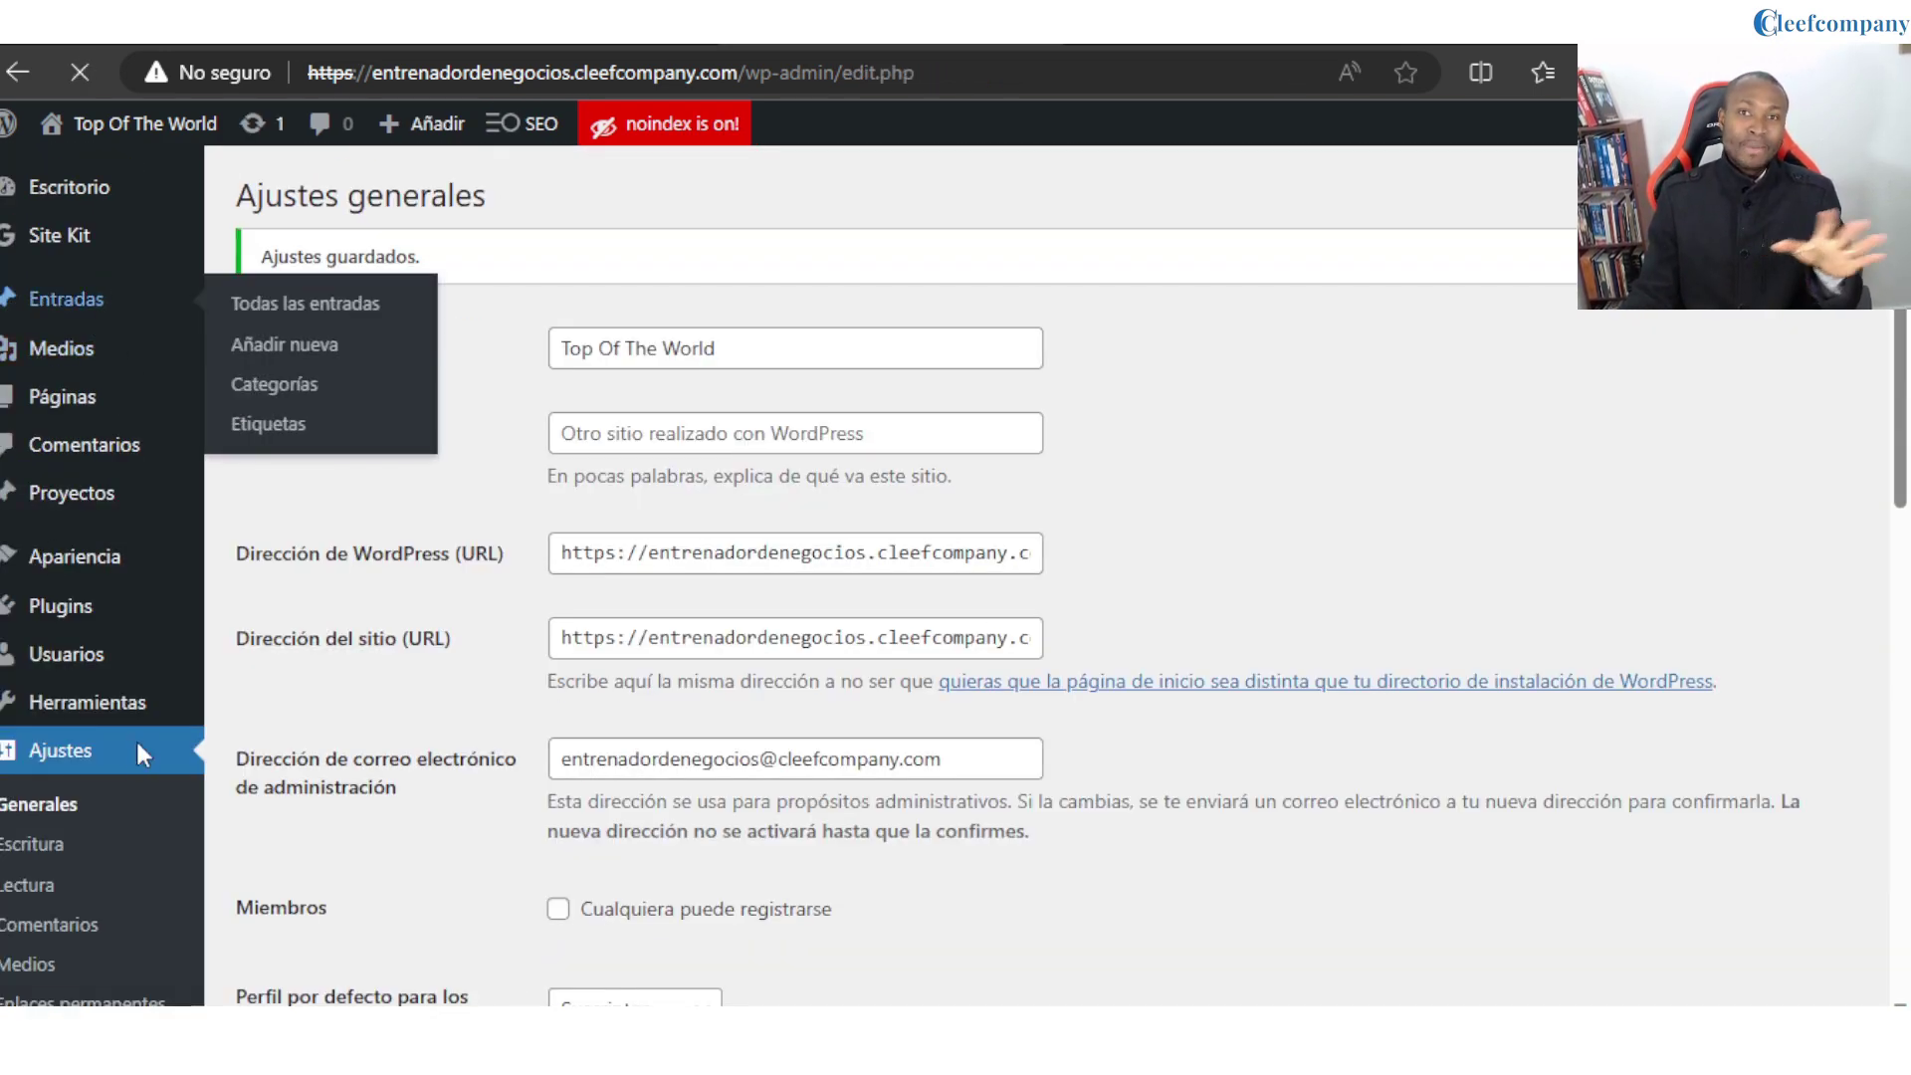
{"action": "left_click", "coordinate": [264, 396]}
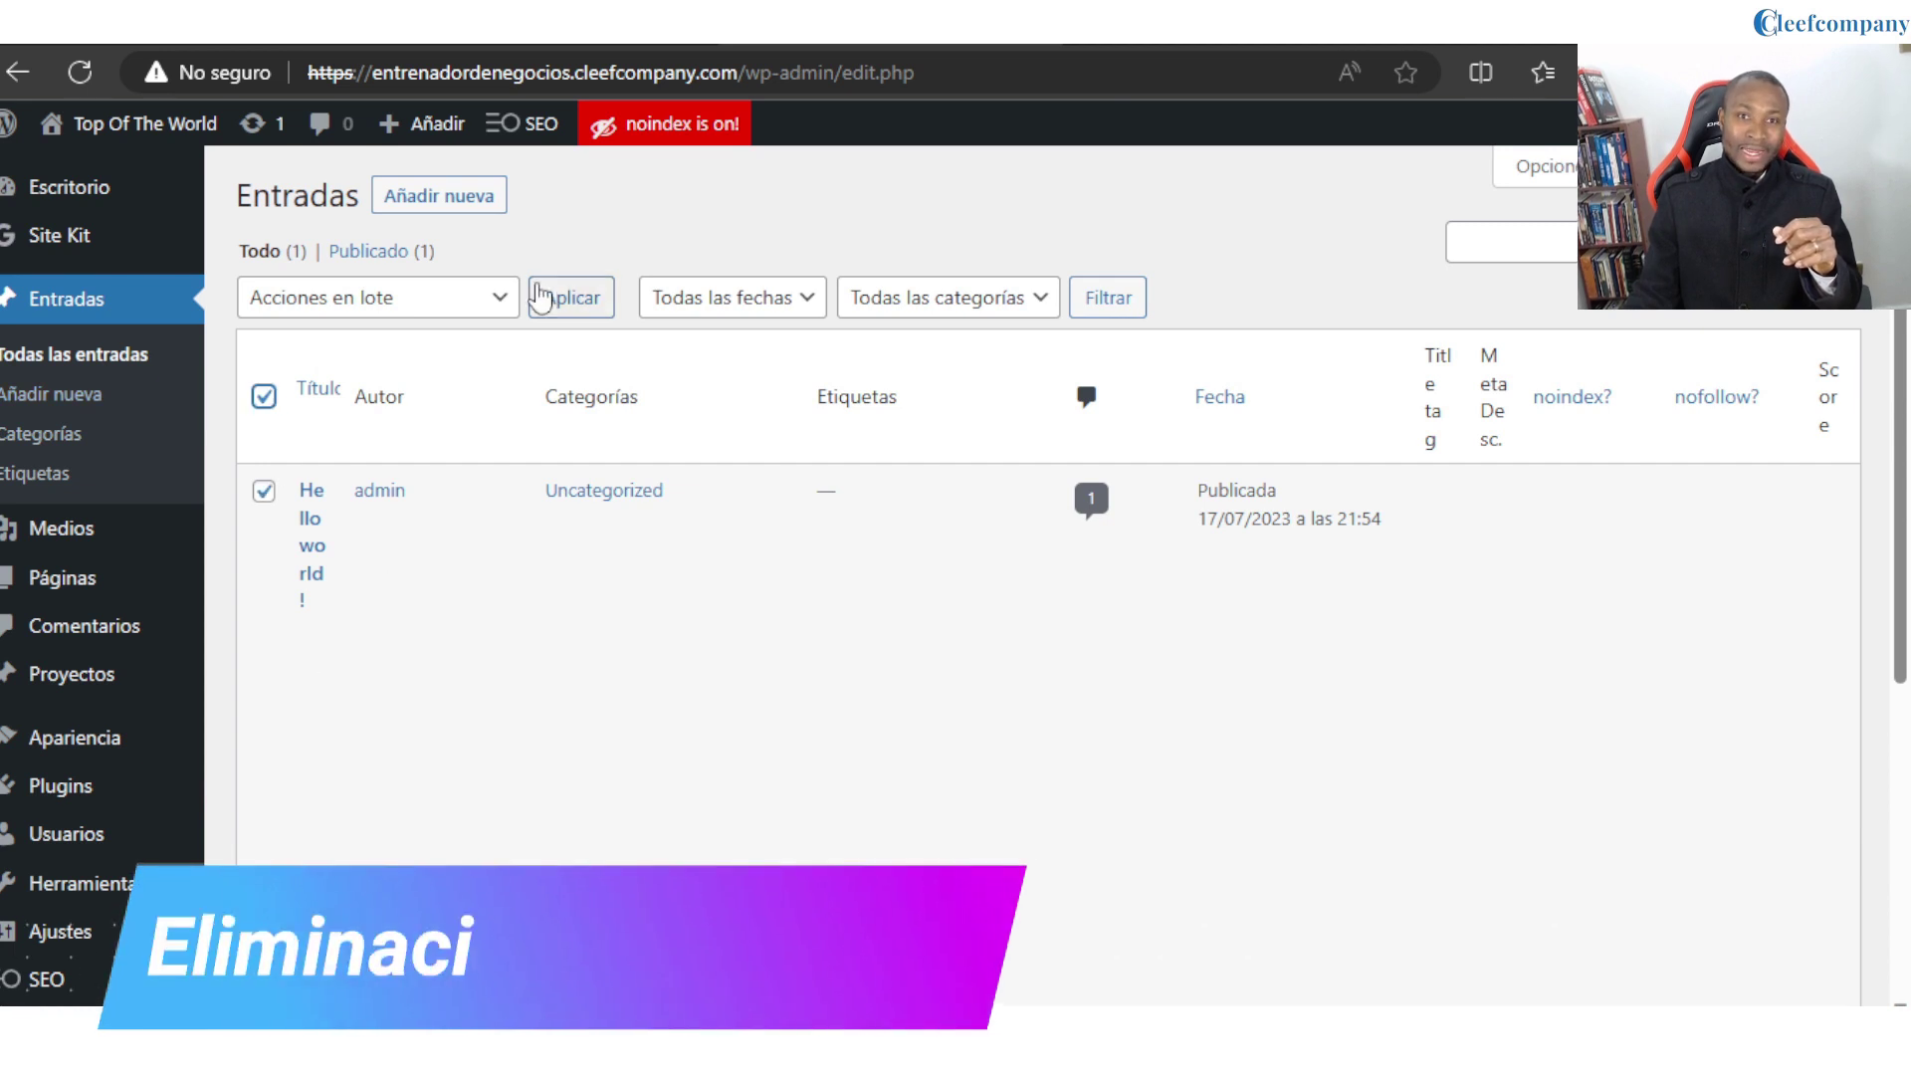
{"action": "left_click", "coordinate": [468, 299]}
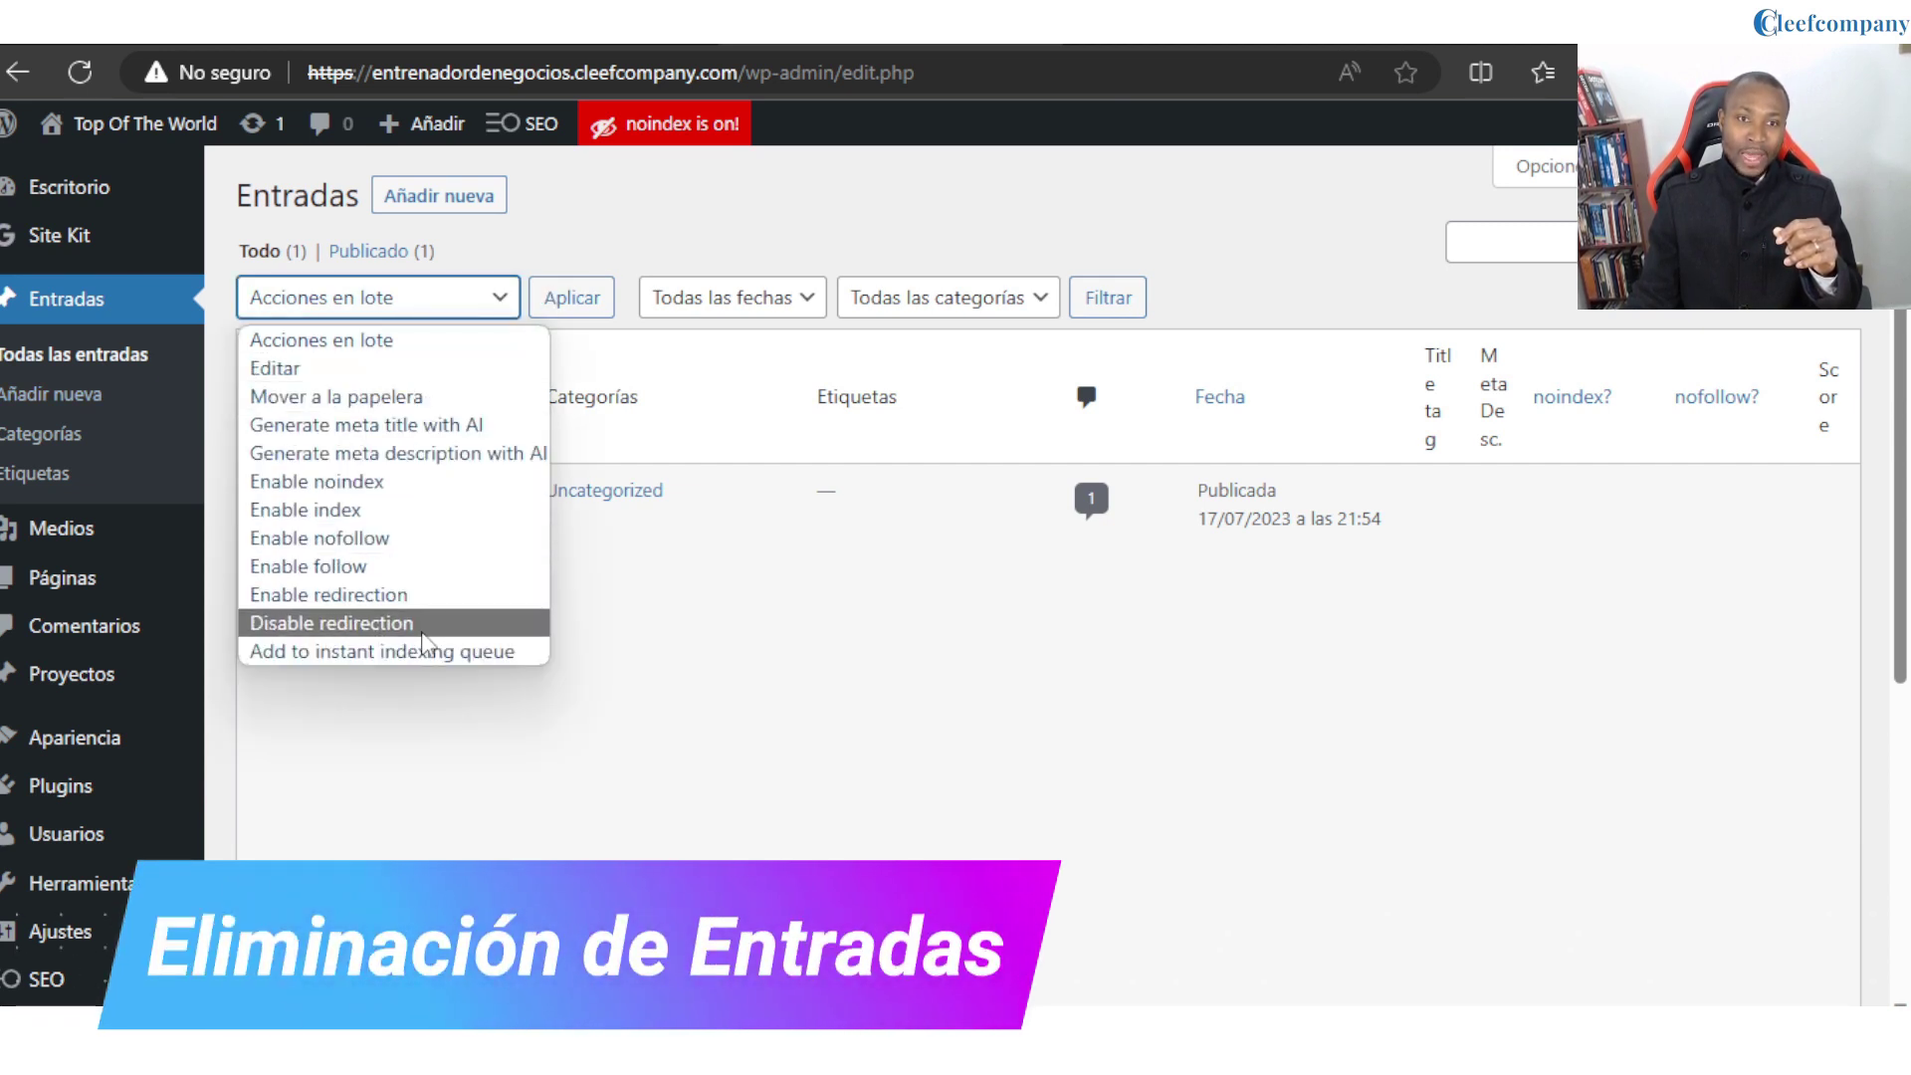
{"action": "left_click", "coordinate": [335, 397]}
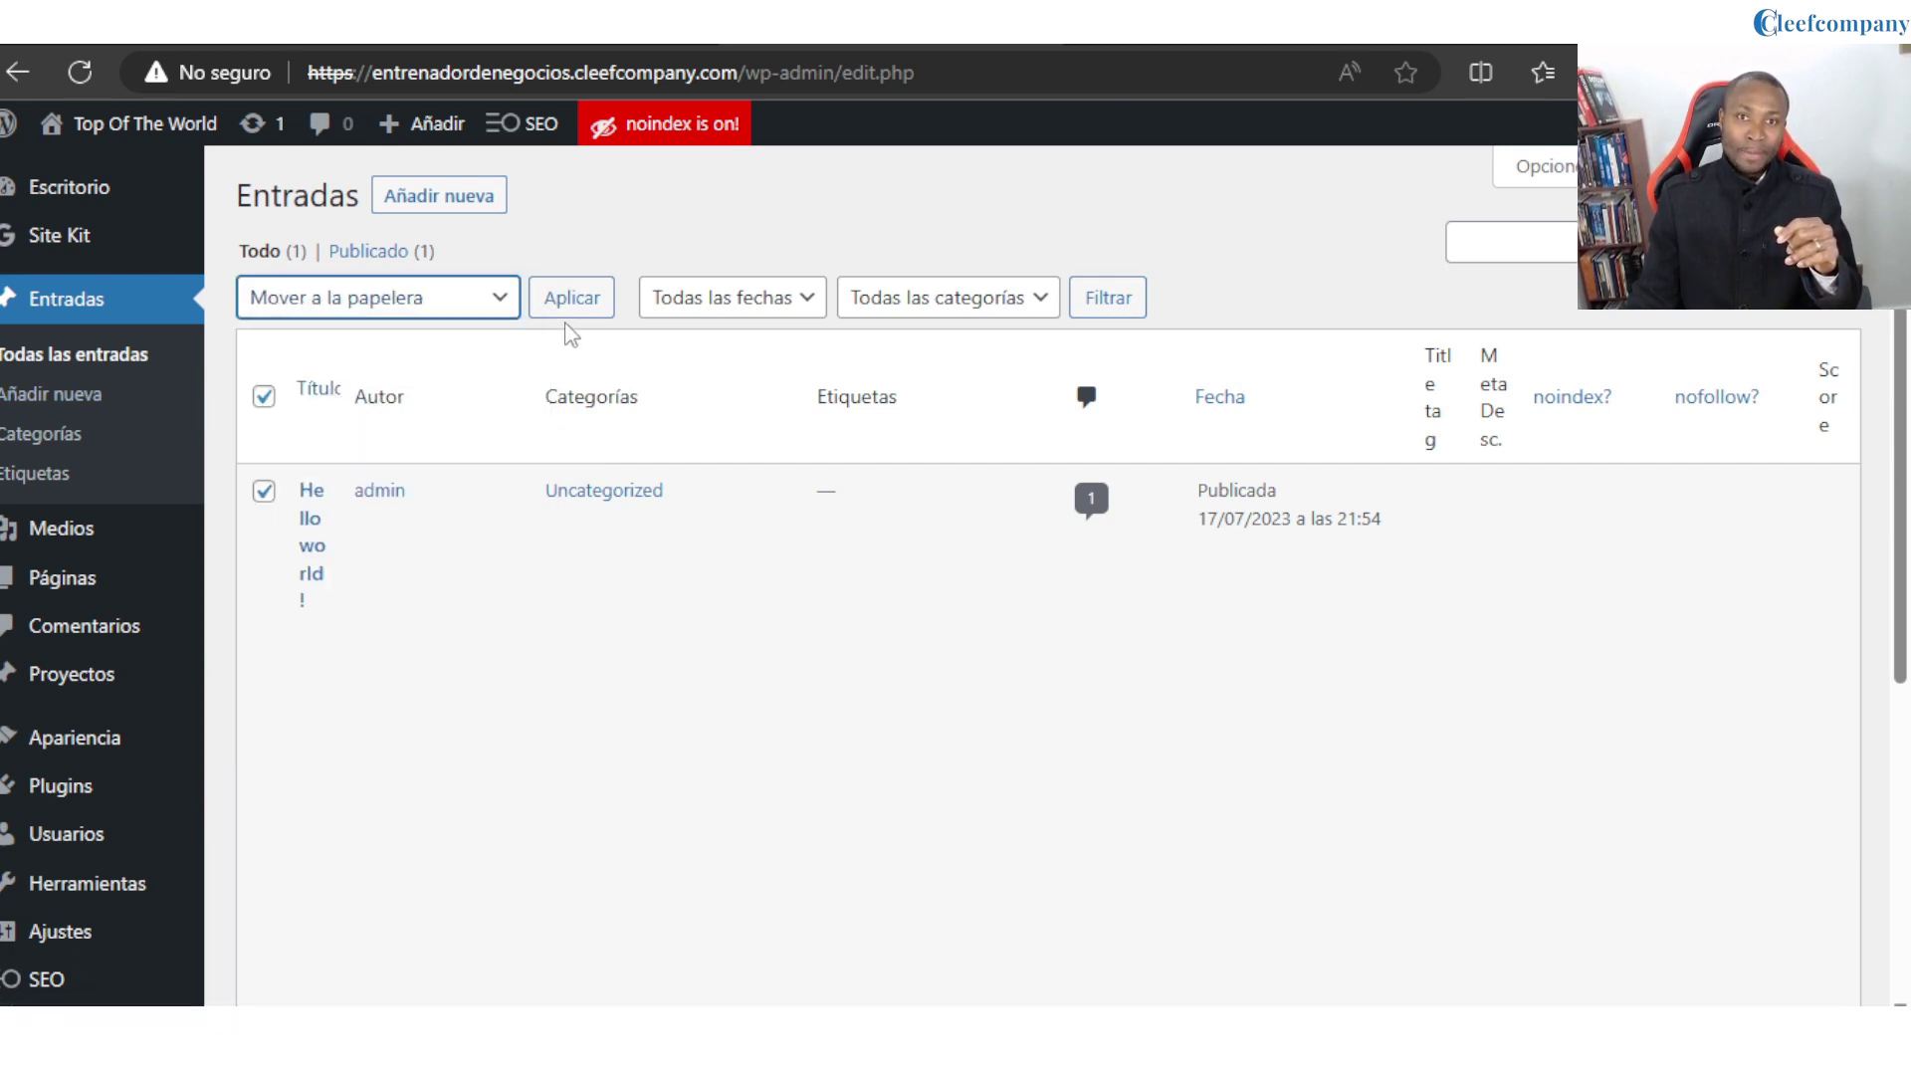
{"action": "left_click", "coordinate": [566, 320]}
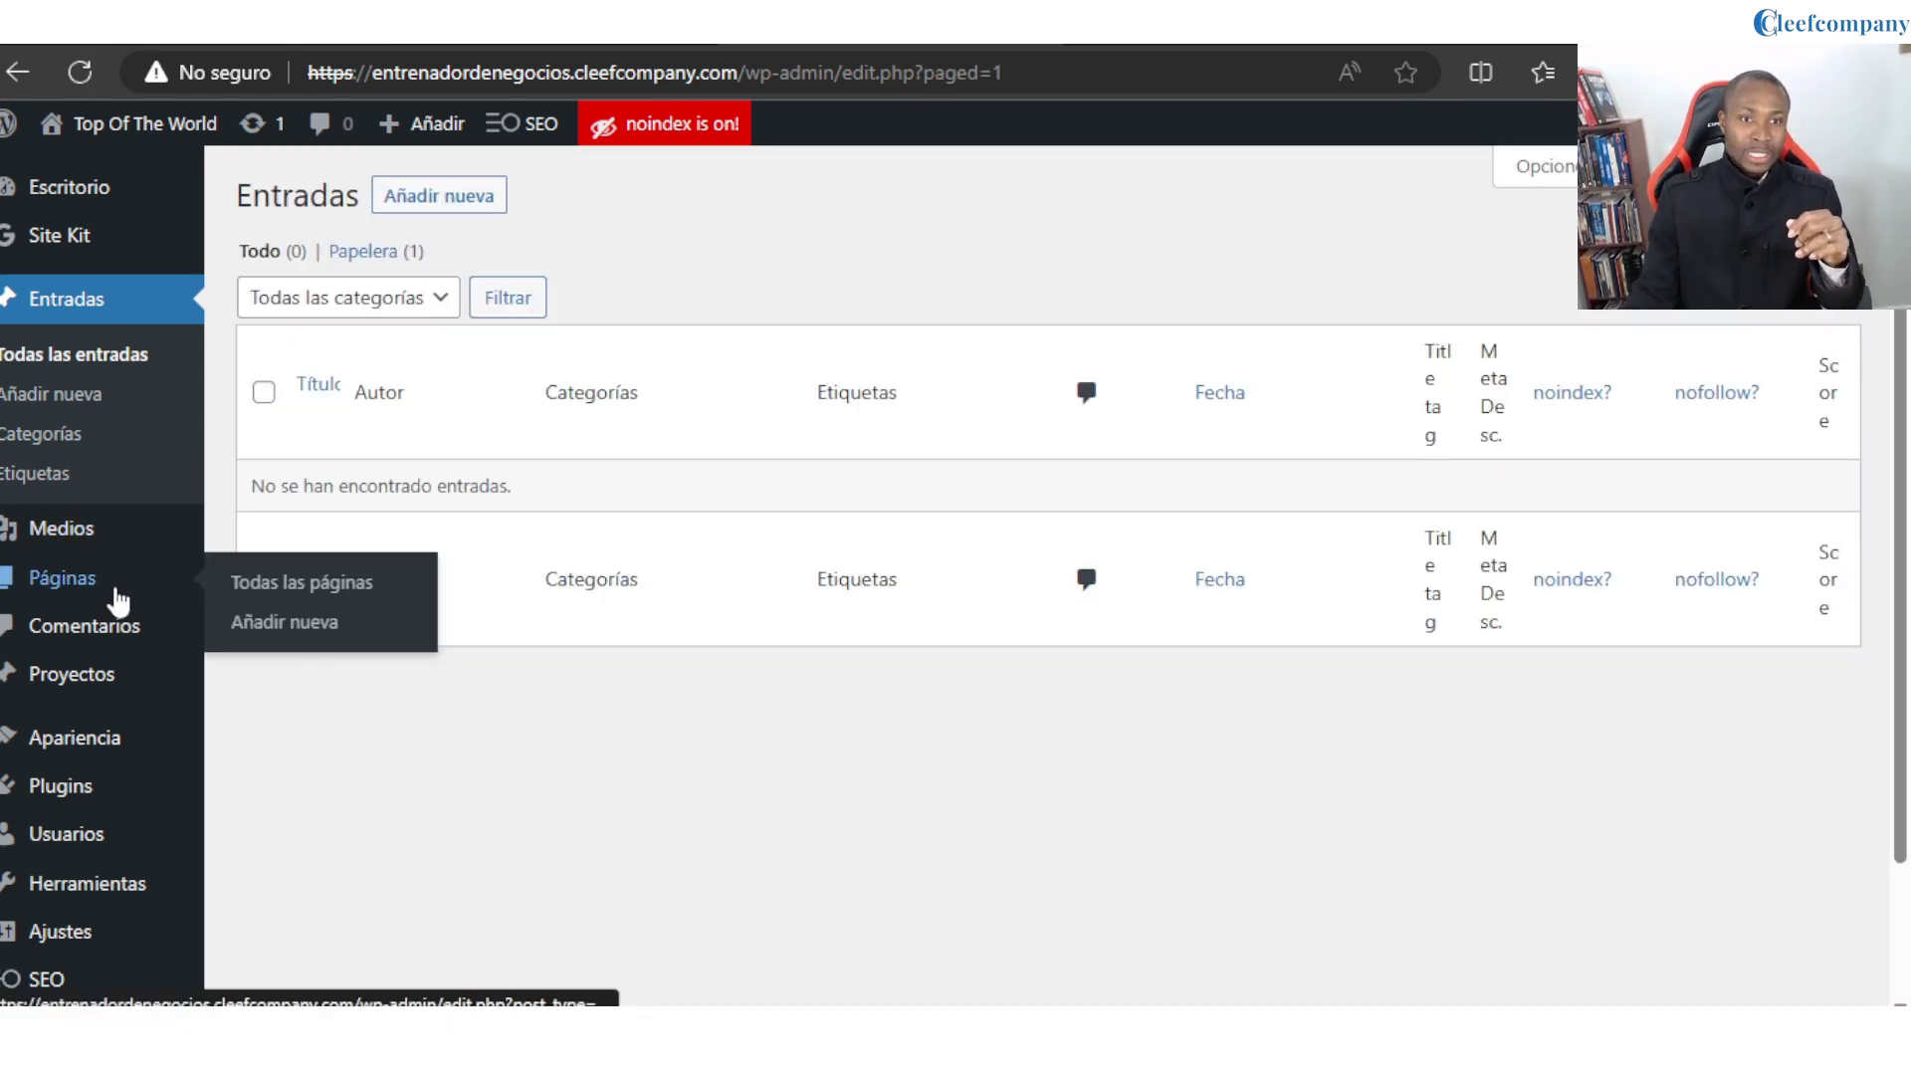
Move the Privacy Policy and Sample Page pages to the trash.
{"action": "left_click", "coordinate": [105, 587]}
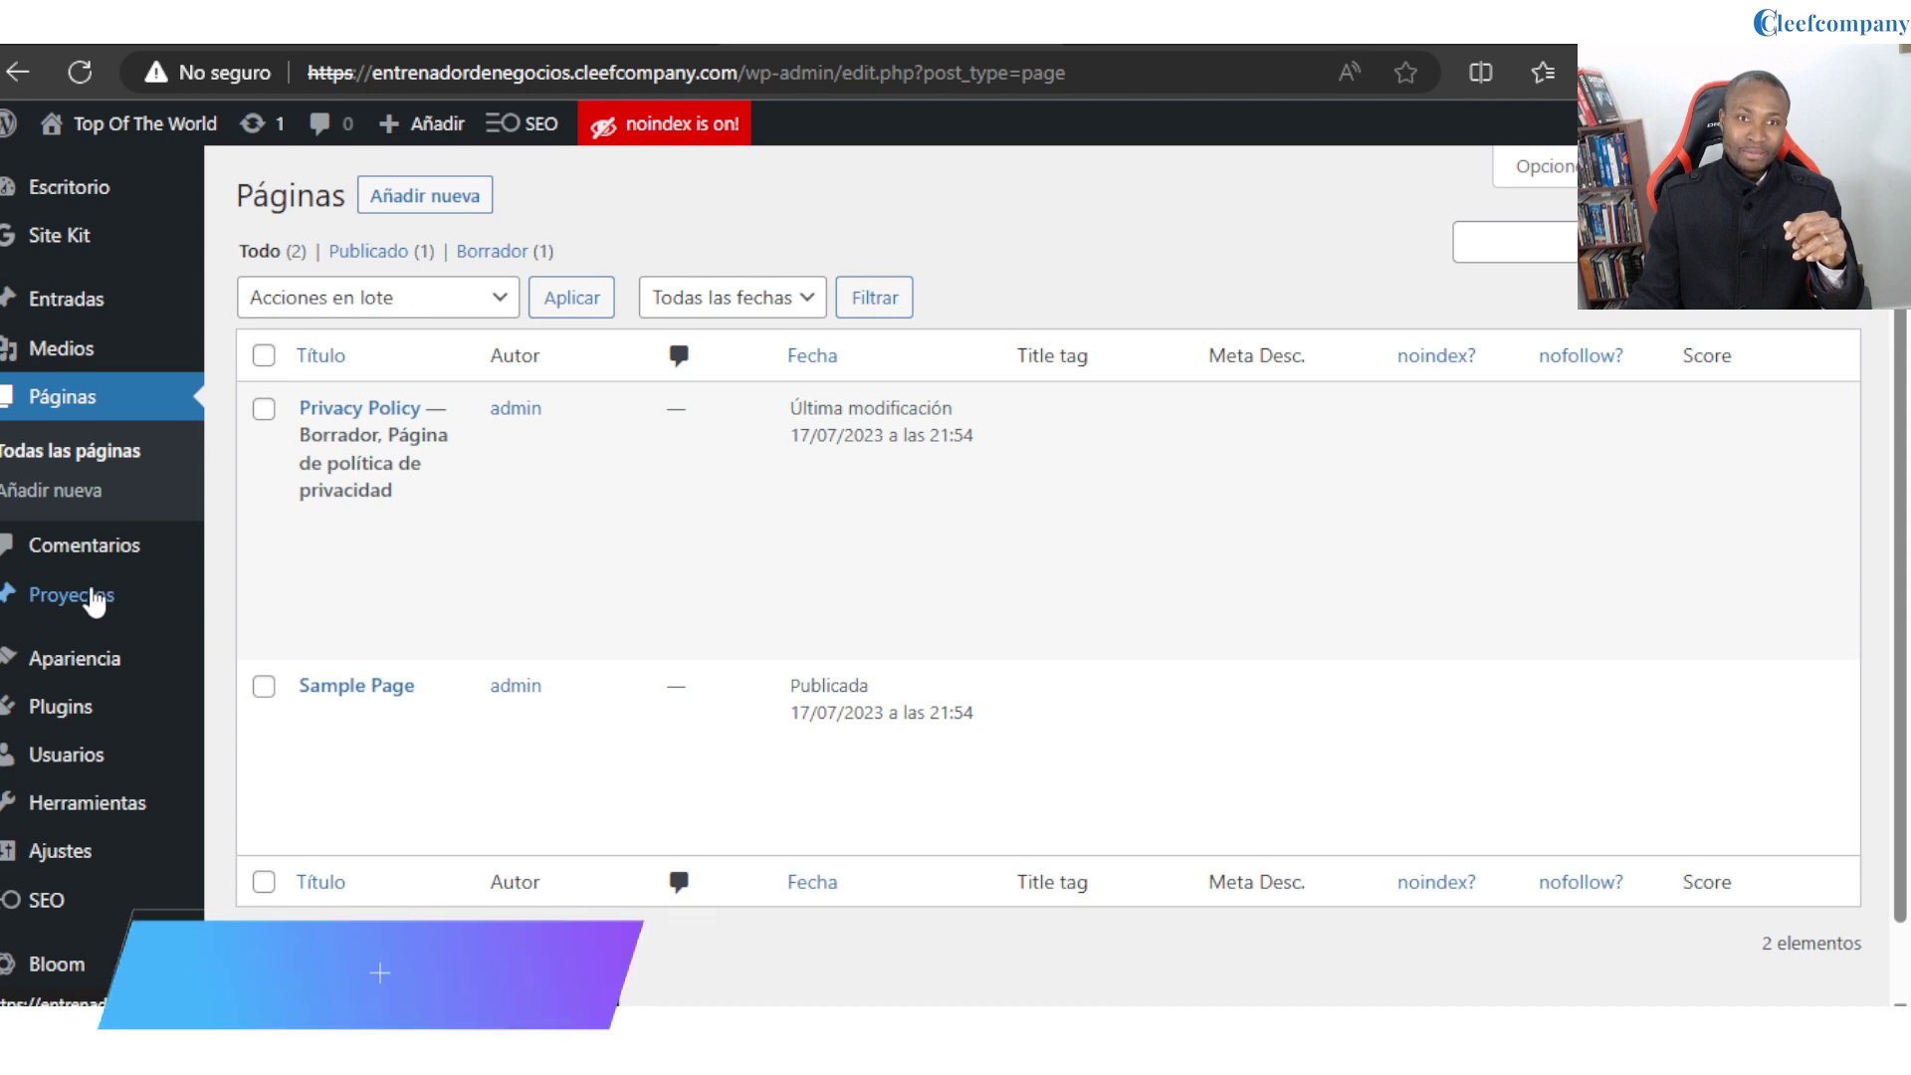
{"action": "left_click", "coordinate": [94, 595]}
{"action": "left_click", "coordinate": [62, 396]}
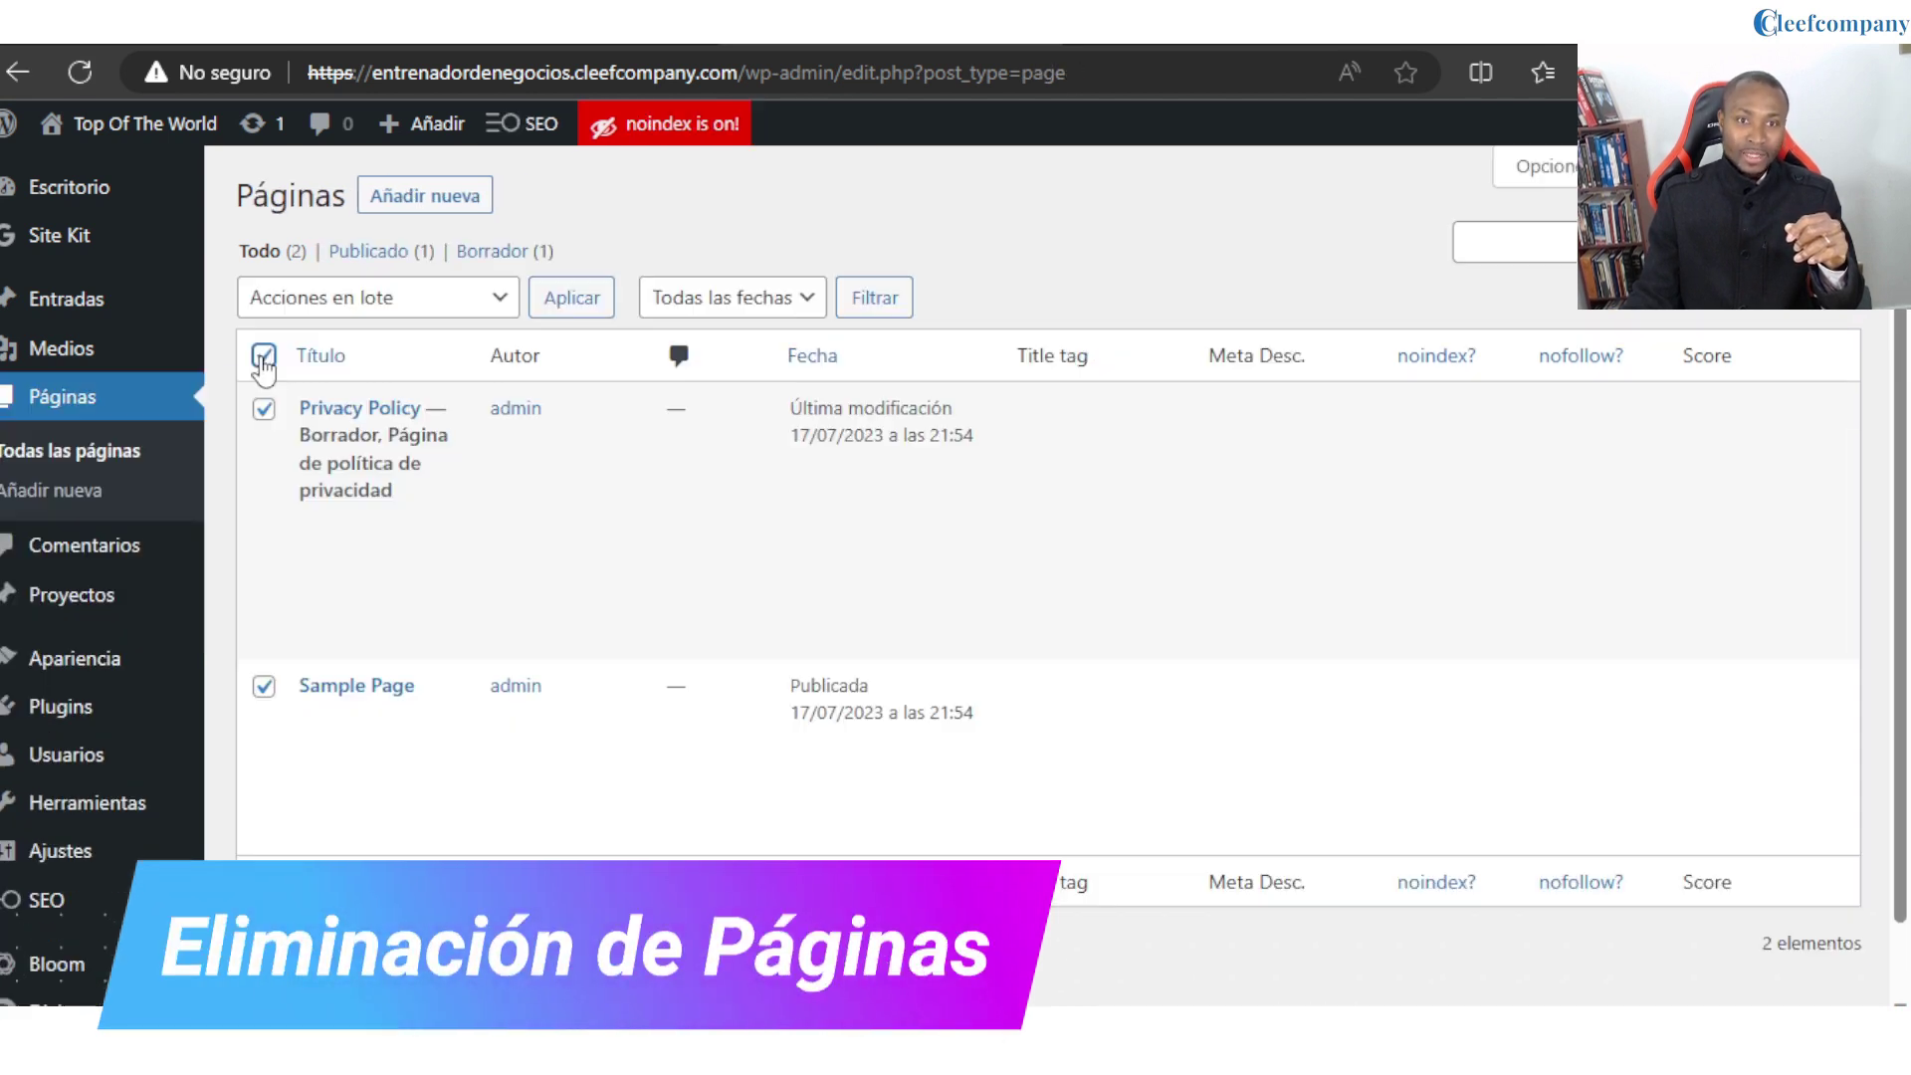
{"action": "left_click", "coordinate": [443, 311]}
{"action": "left_click", "coordinate": [335, 396]}
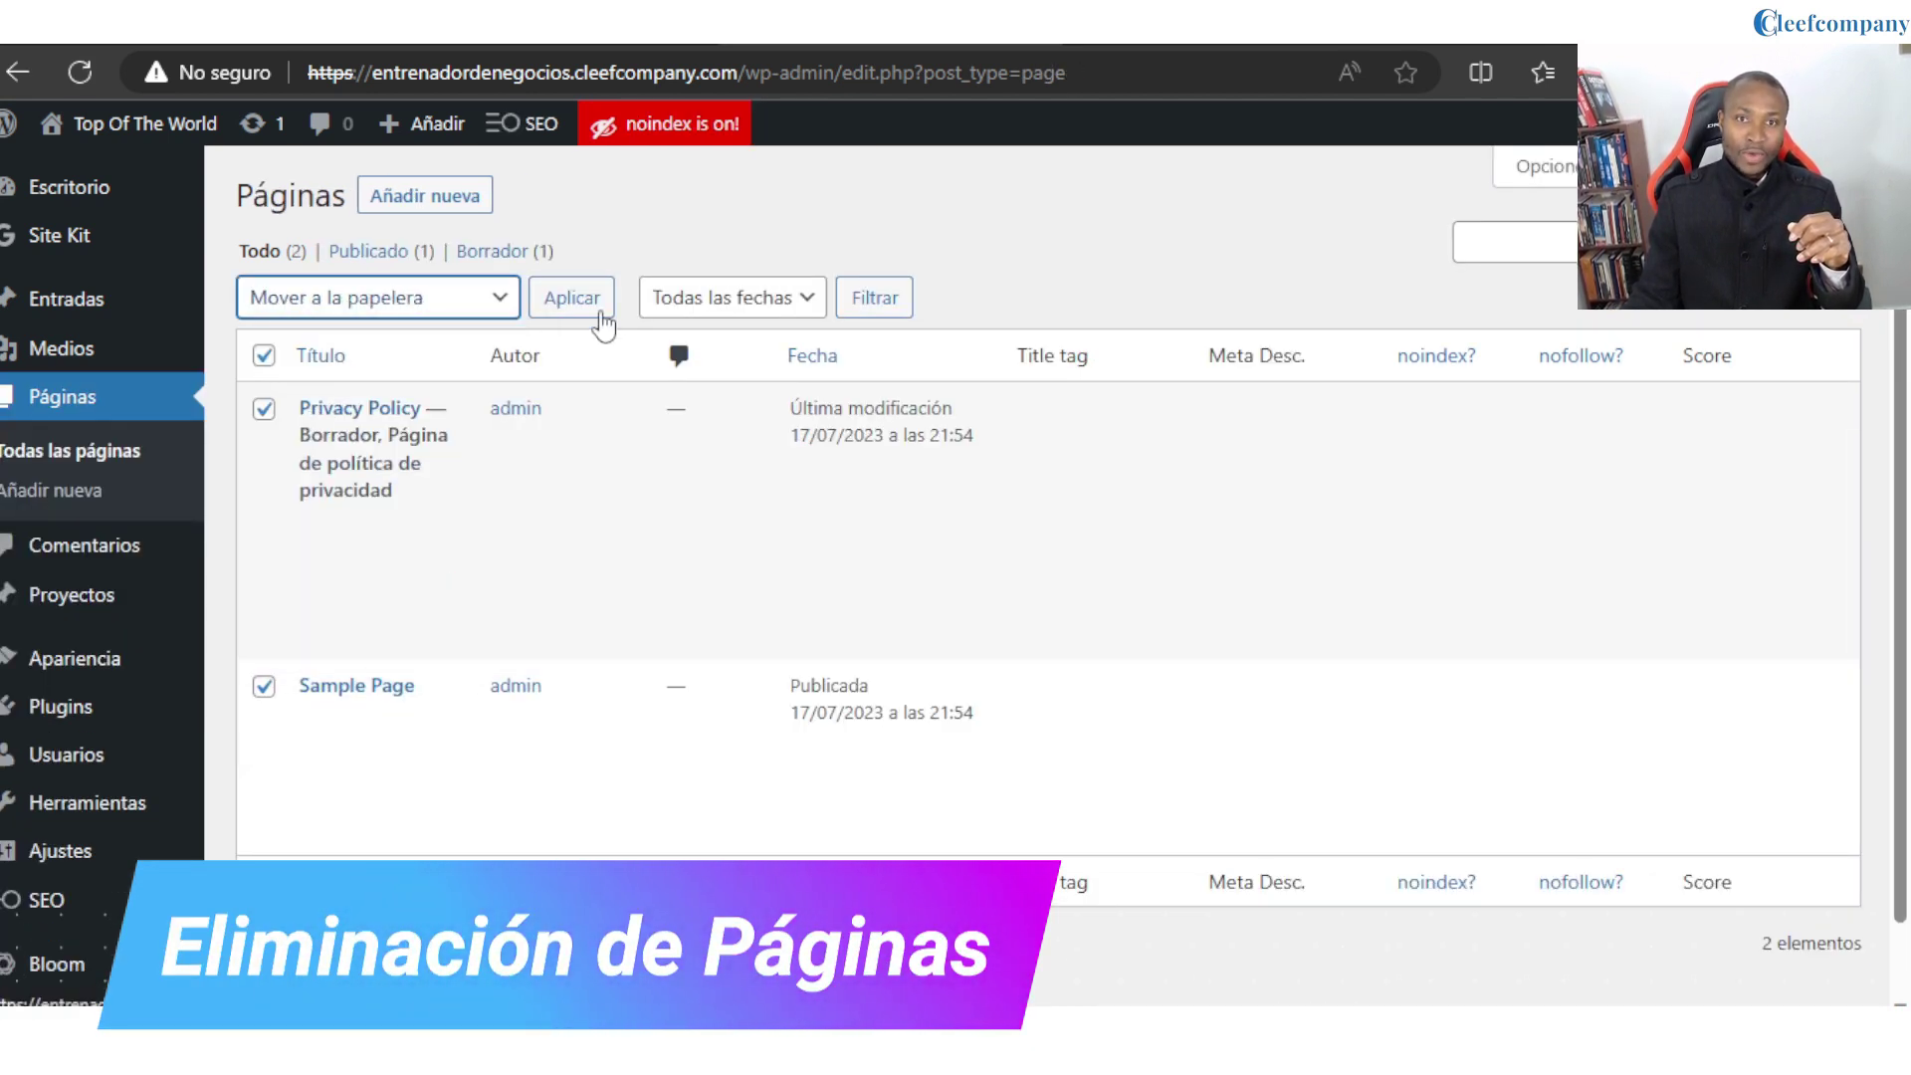
{"action": "left_click", "coordinate": [574, 299]}
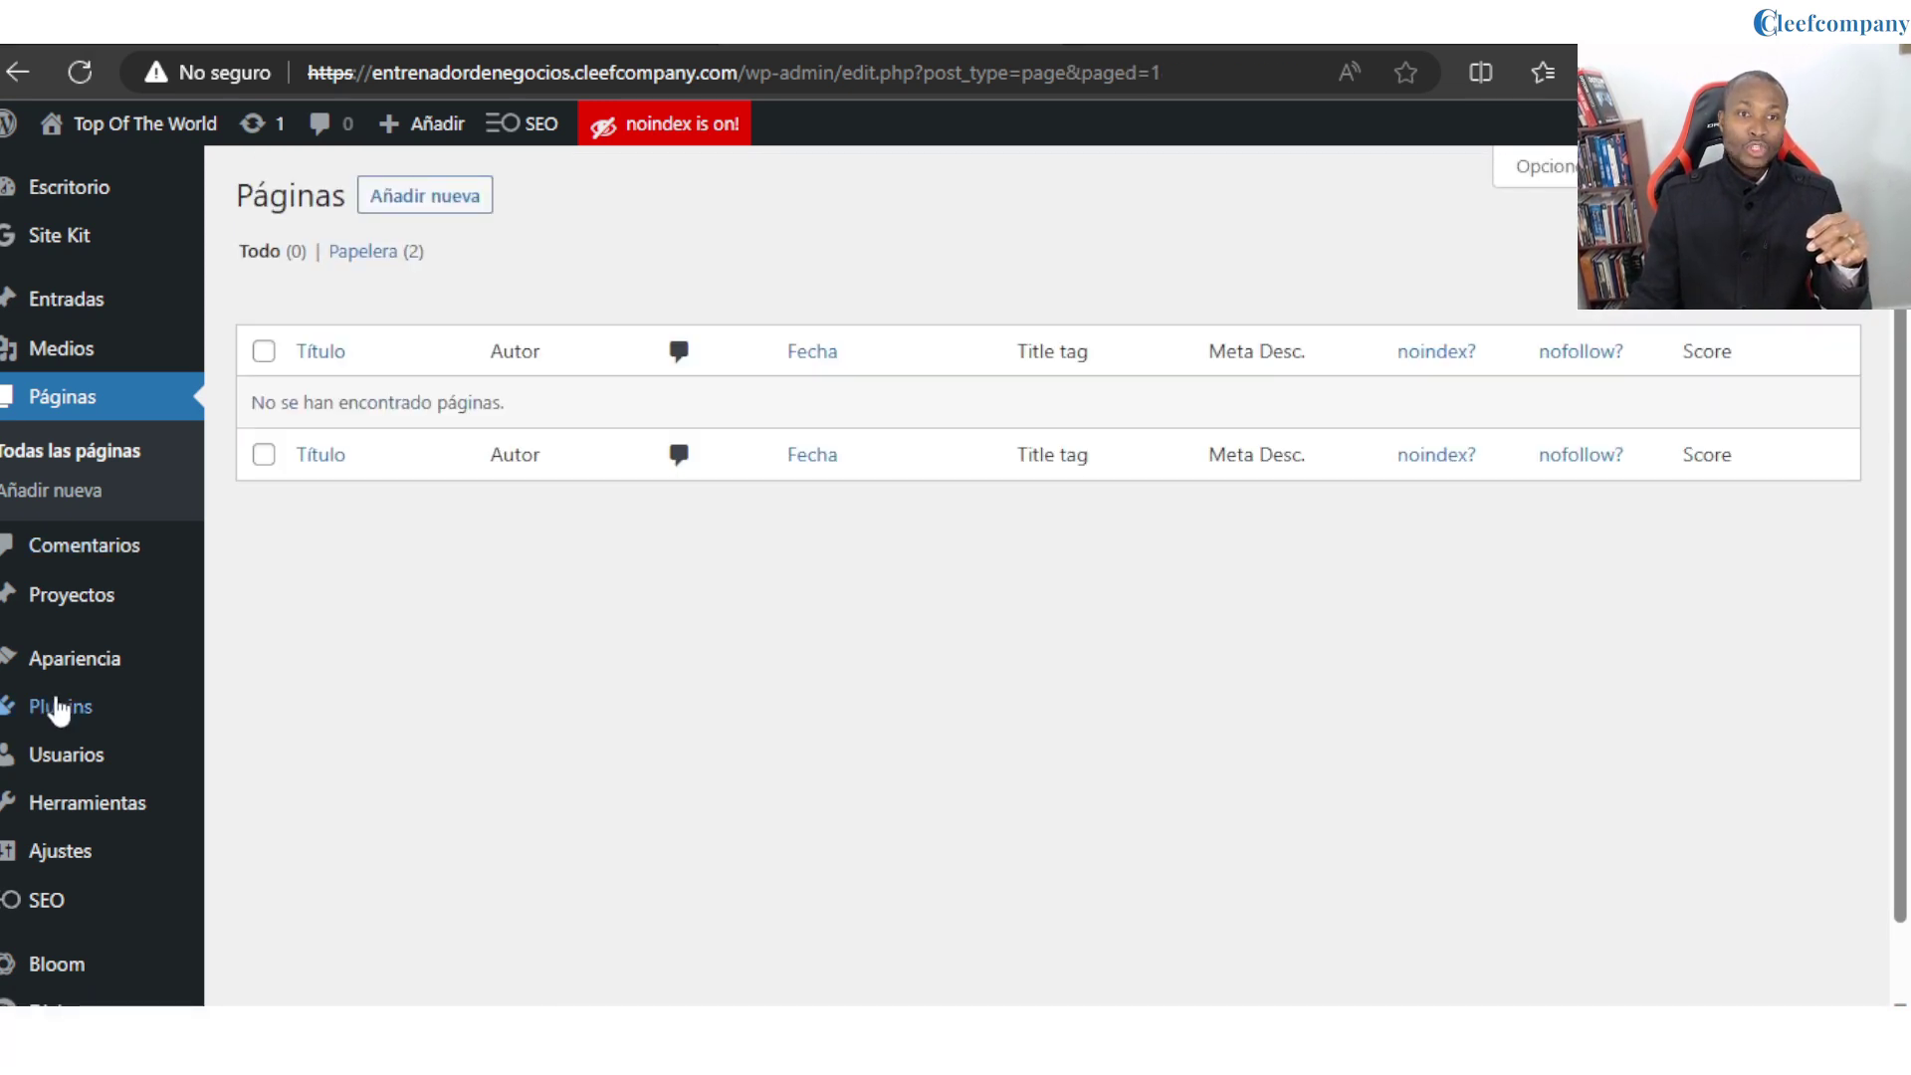
Review the installed plugins and the bulk actions available for them with the Bloom plugin selected.
{"action": "mouse_move", "coordinate": [117, 690]}
{"action": "left_click", "coordinate": [72, 715]}
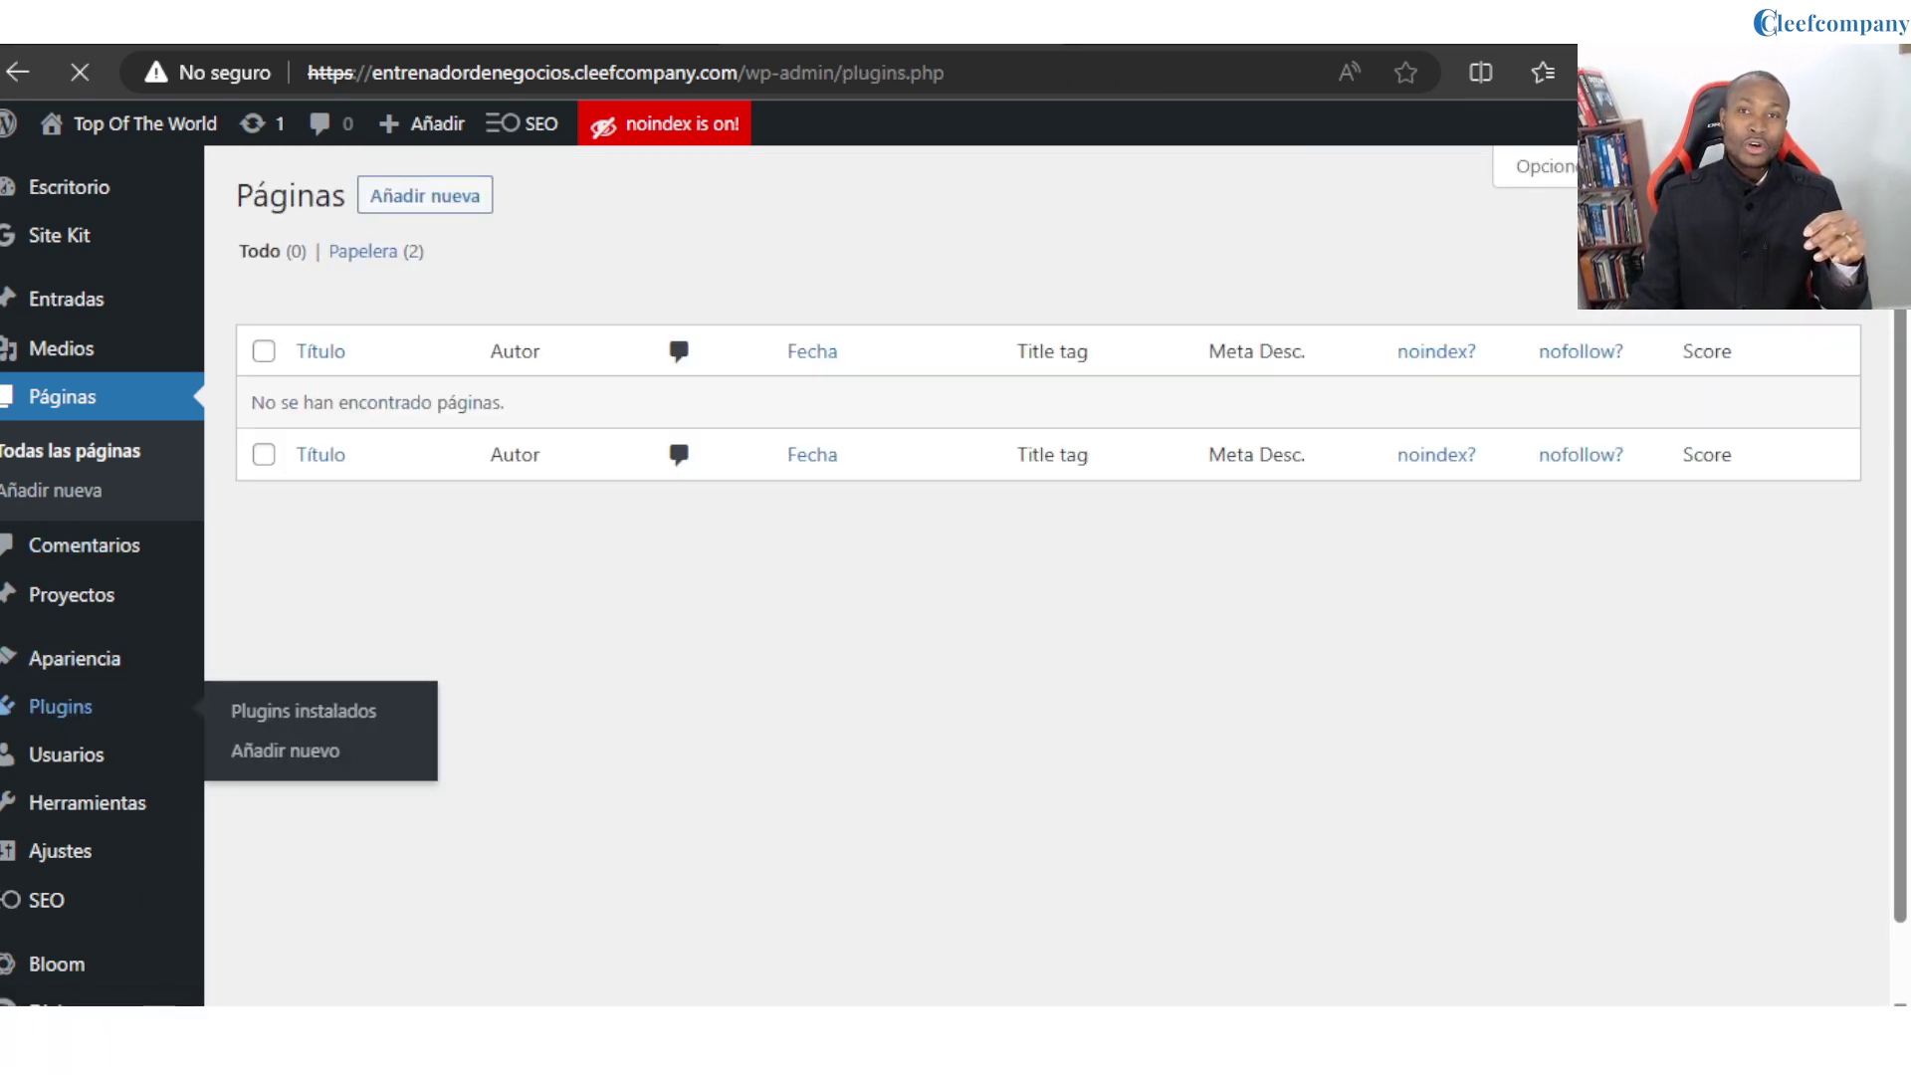
{"action": "scroll", "coordinate": [729, 836], "scroll_direction": "down", "scroll_amount": 3}
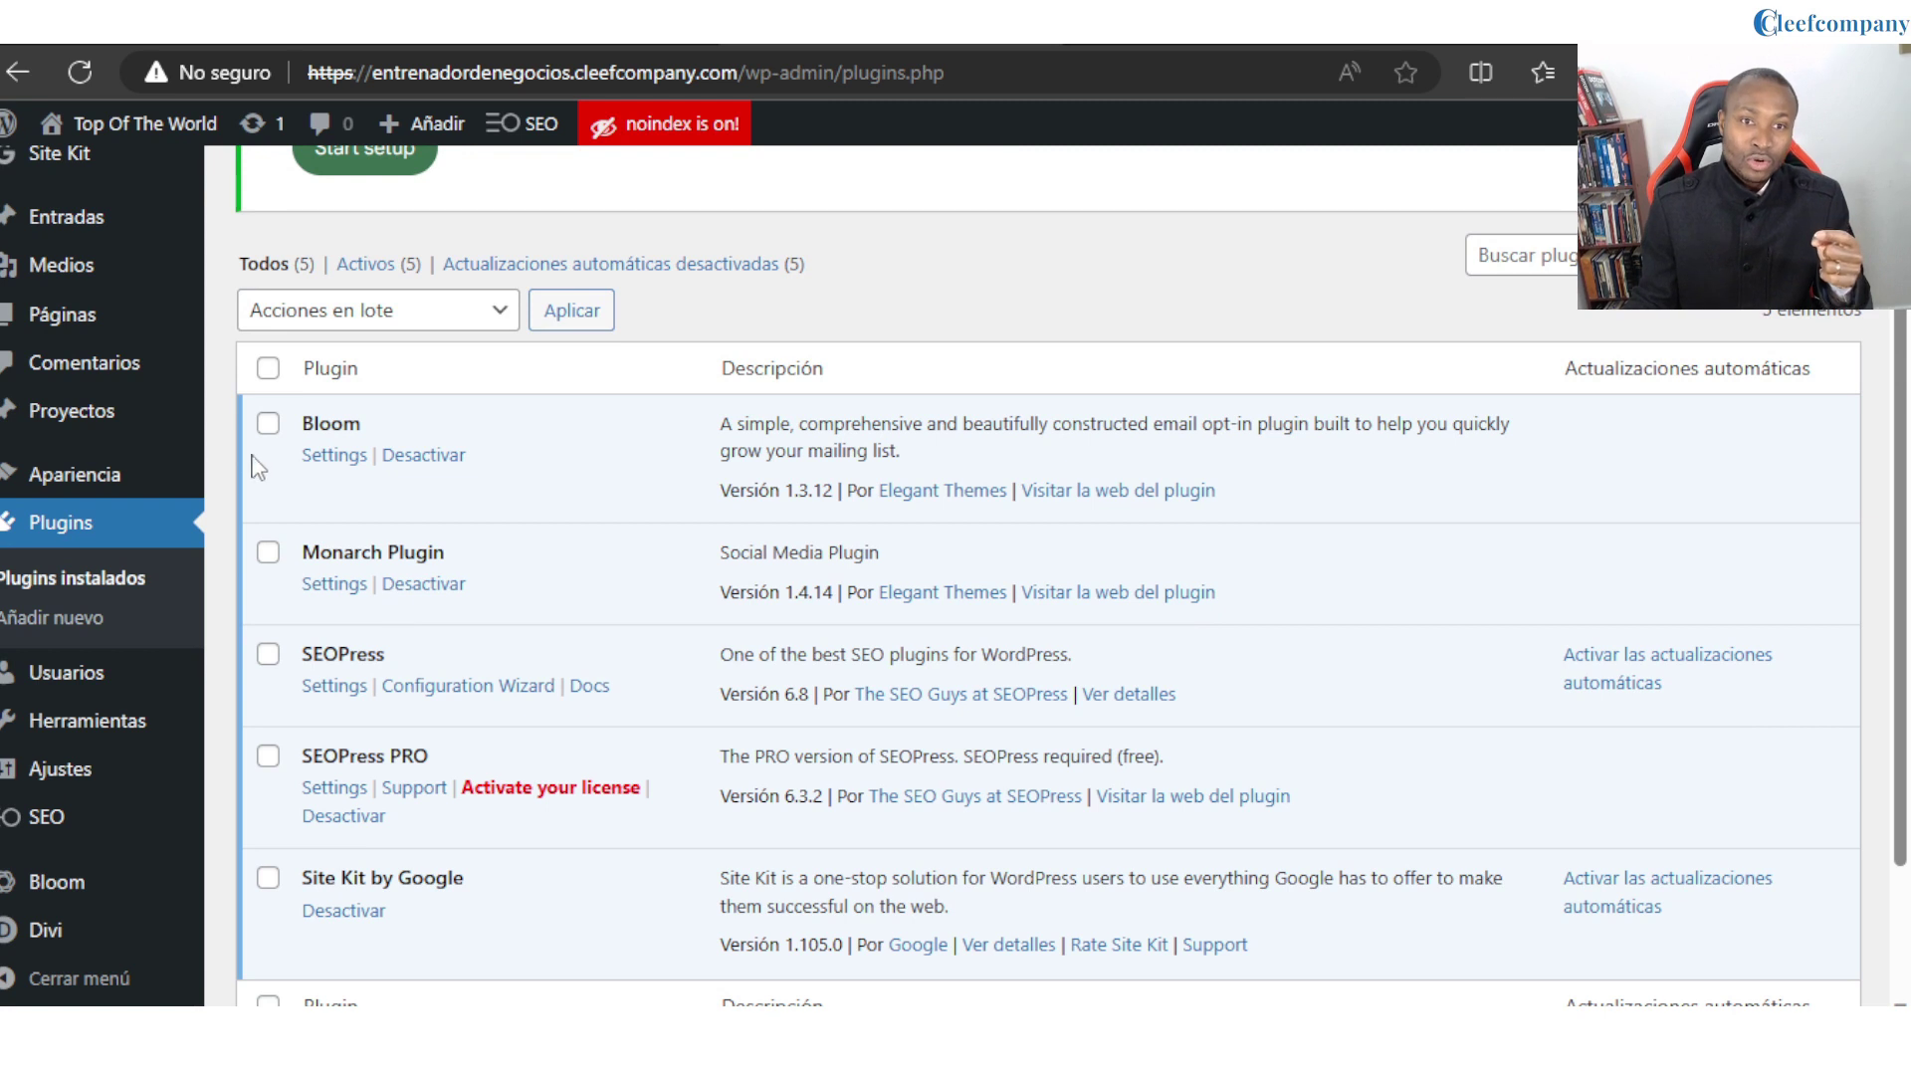
{"action": "left_click", "coordinate": [267, 426]}
{"action": "left_click", "coordinate": [421, 324]}
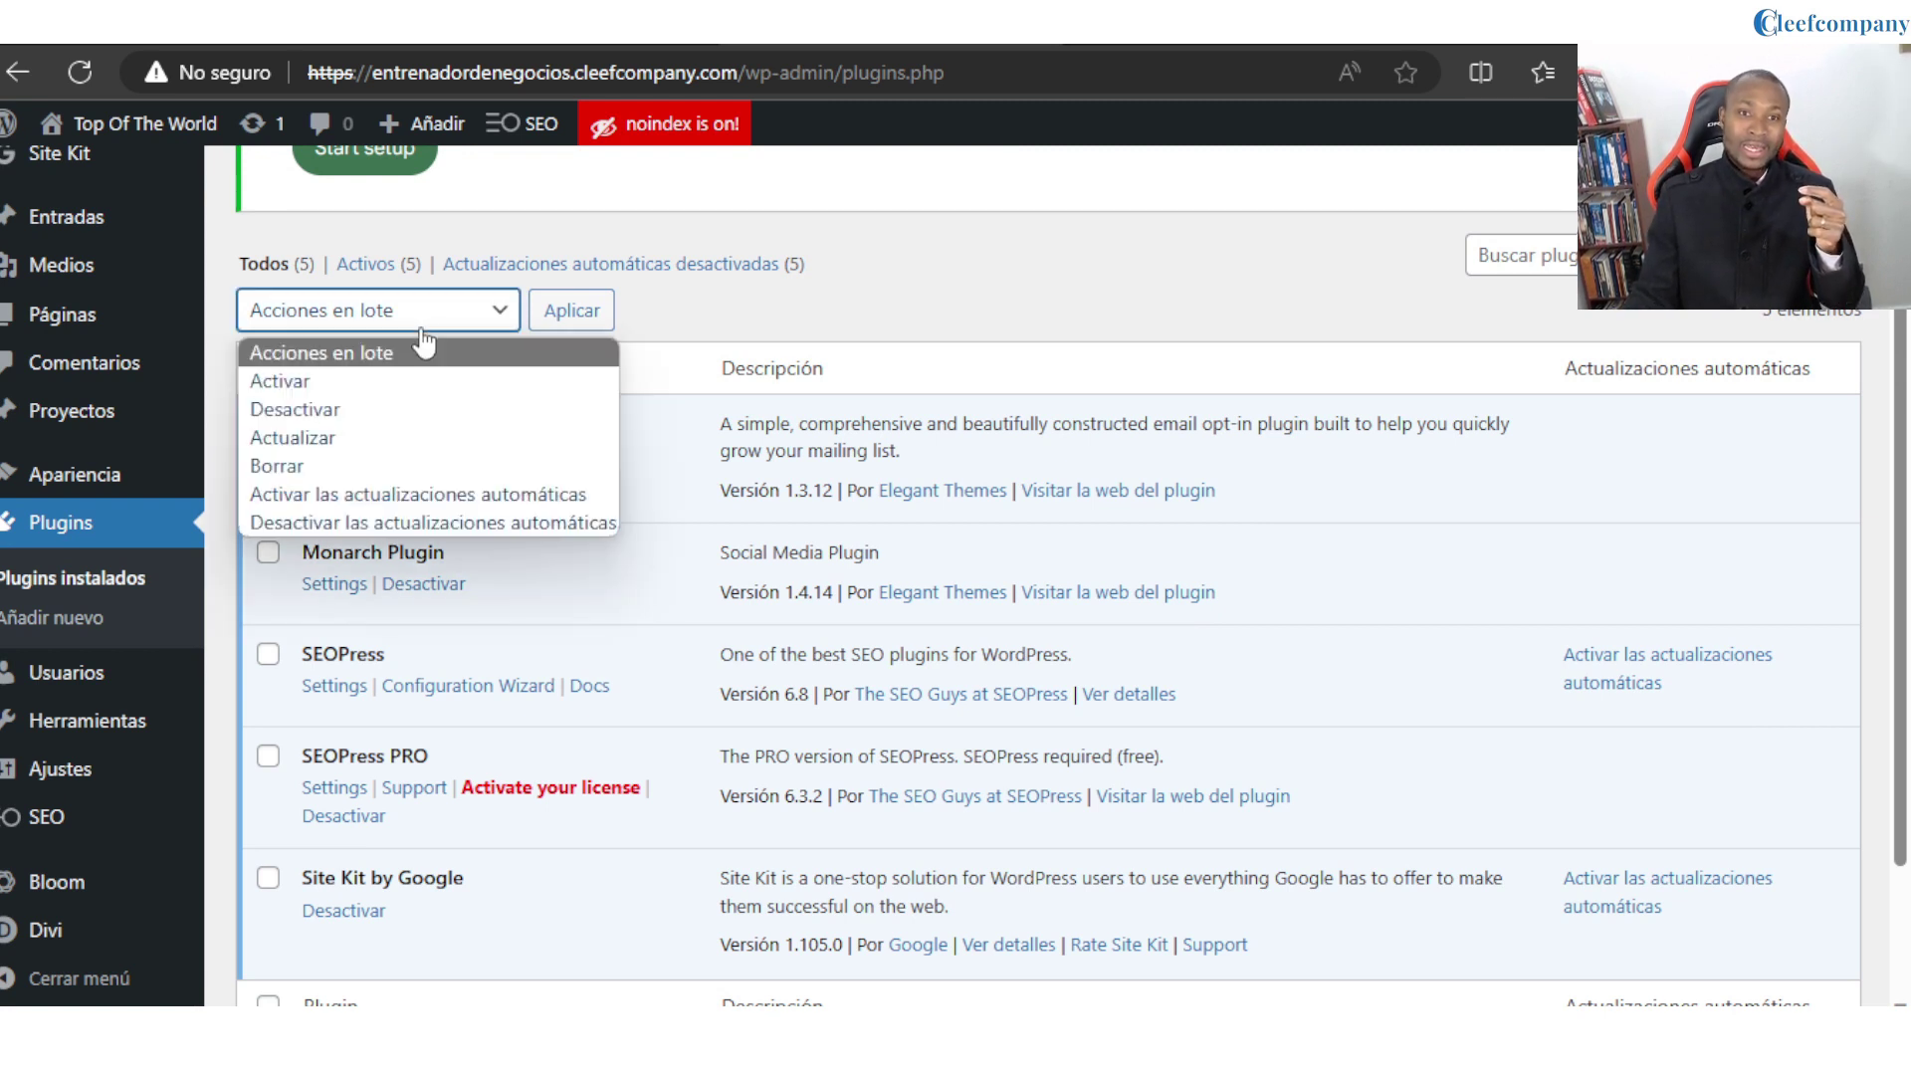
{"action": "left_click", "coordinate": [1048, 292]}
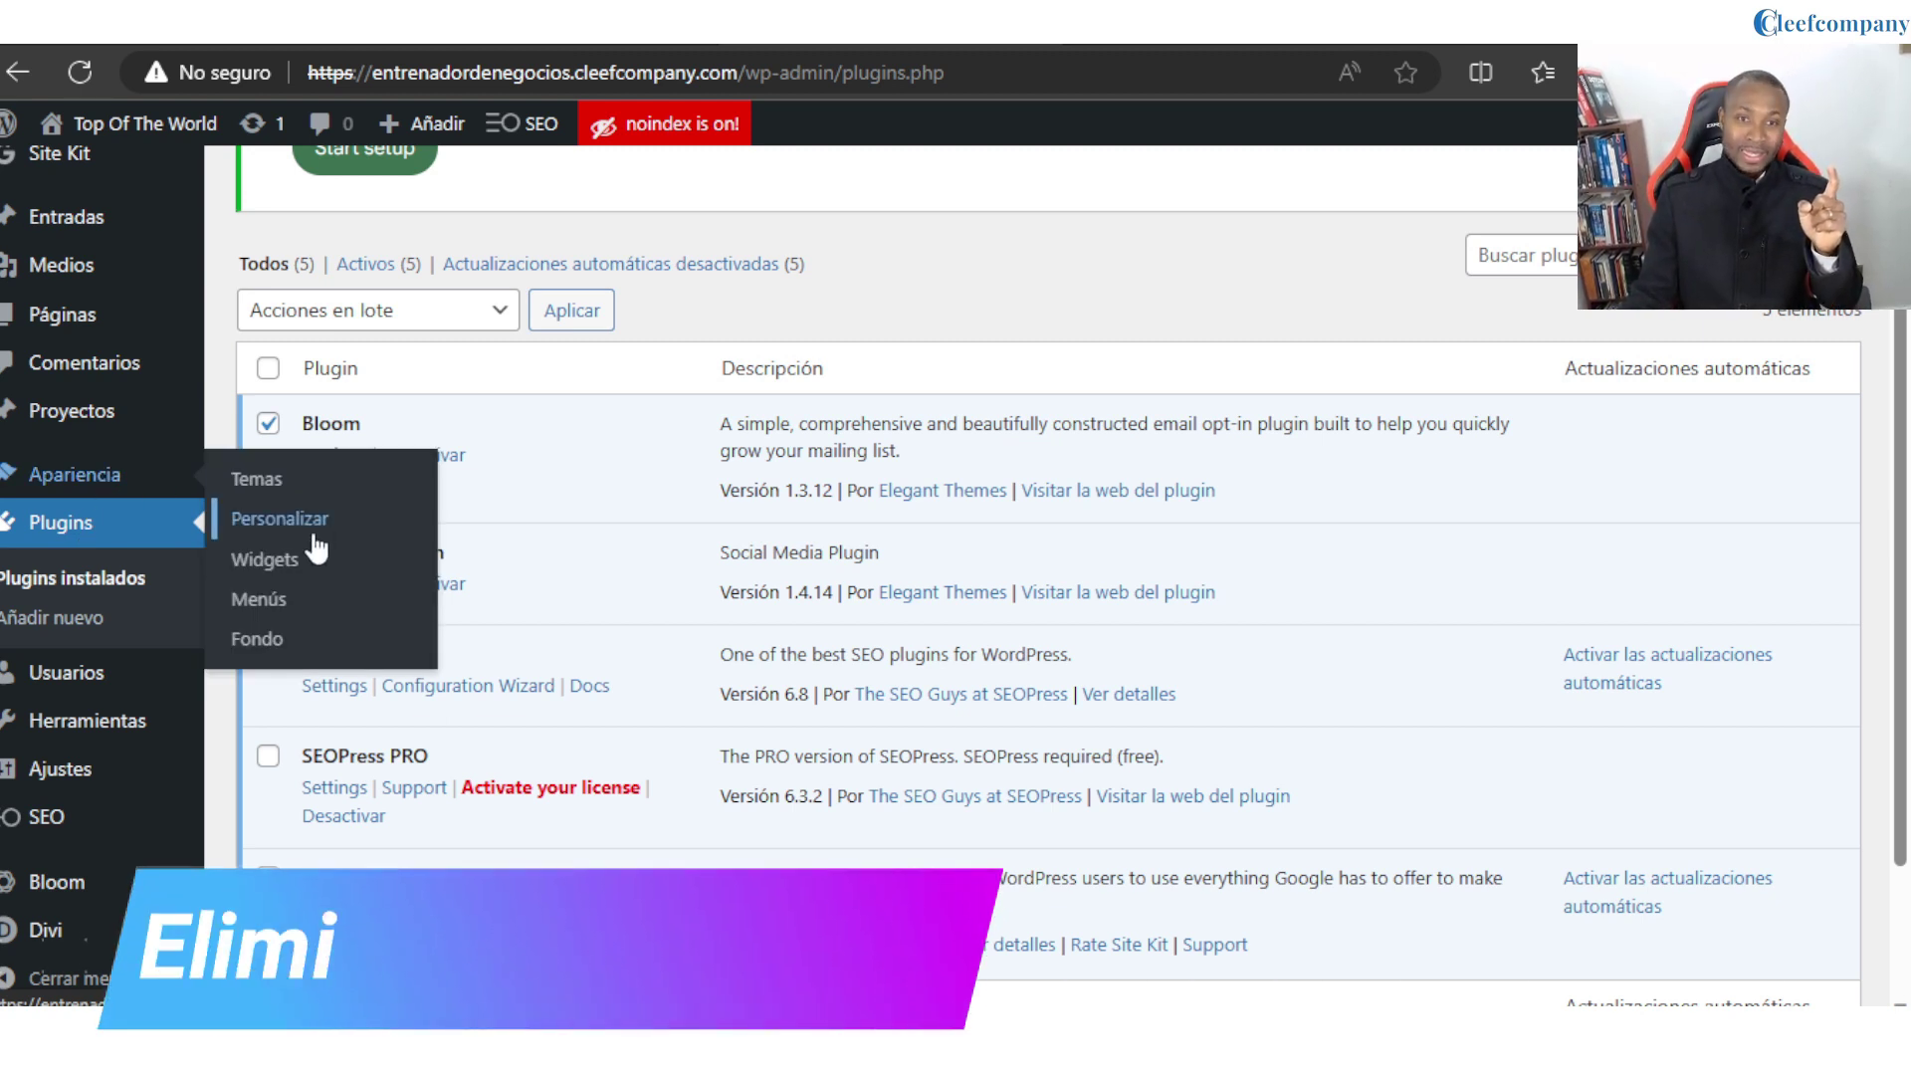
Delete the unused Twenty Twenty-One theme, confirm the deletion, and return to the dashboard.
{"action": "left_click", "coordinate": [283, 495]}
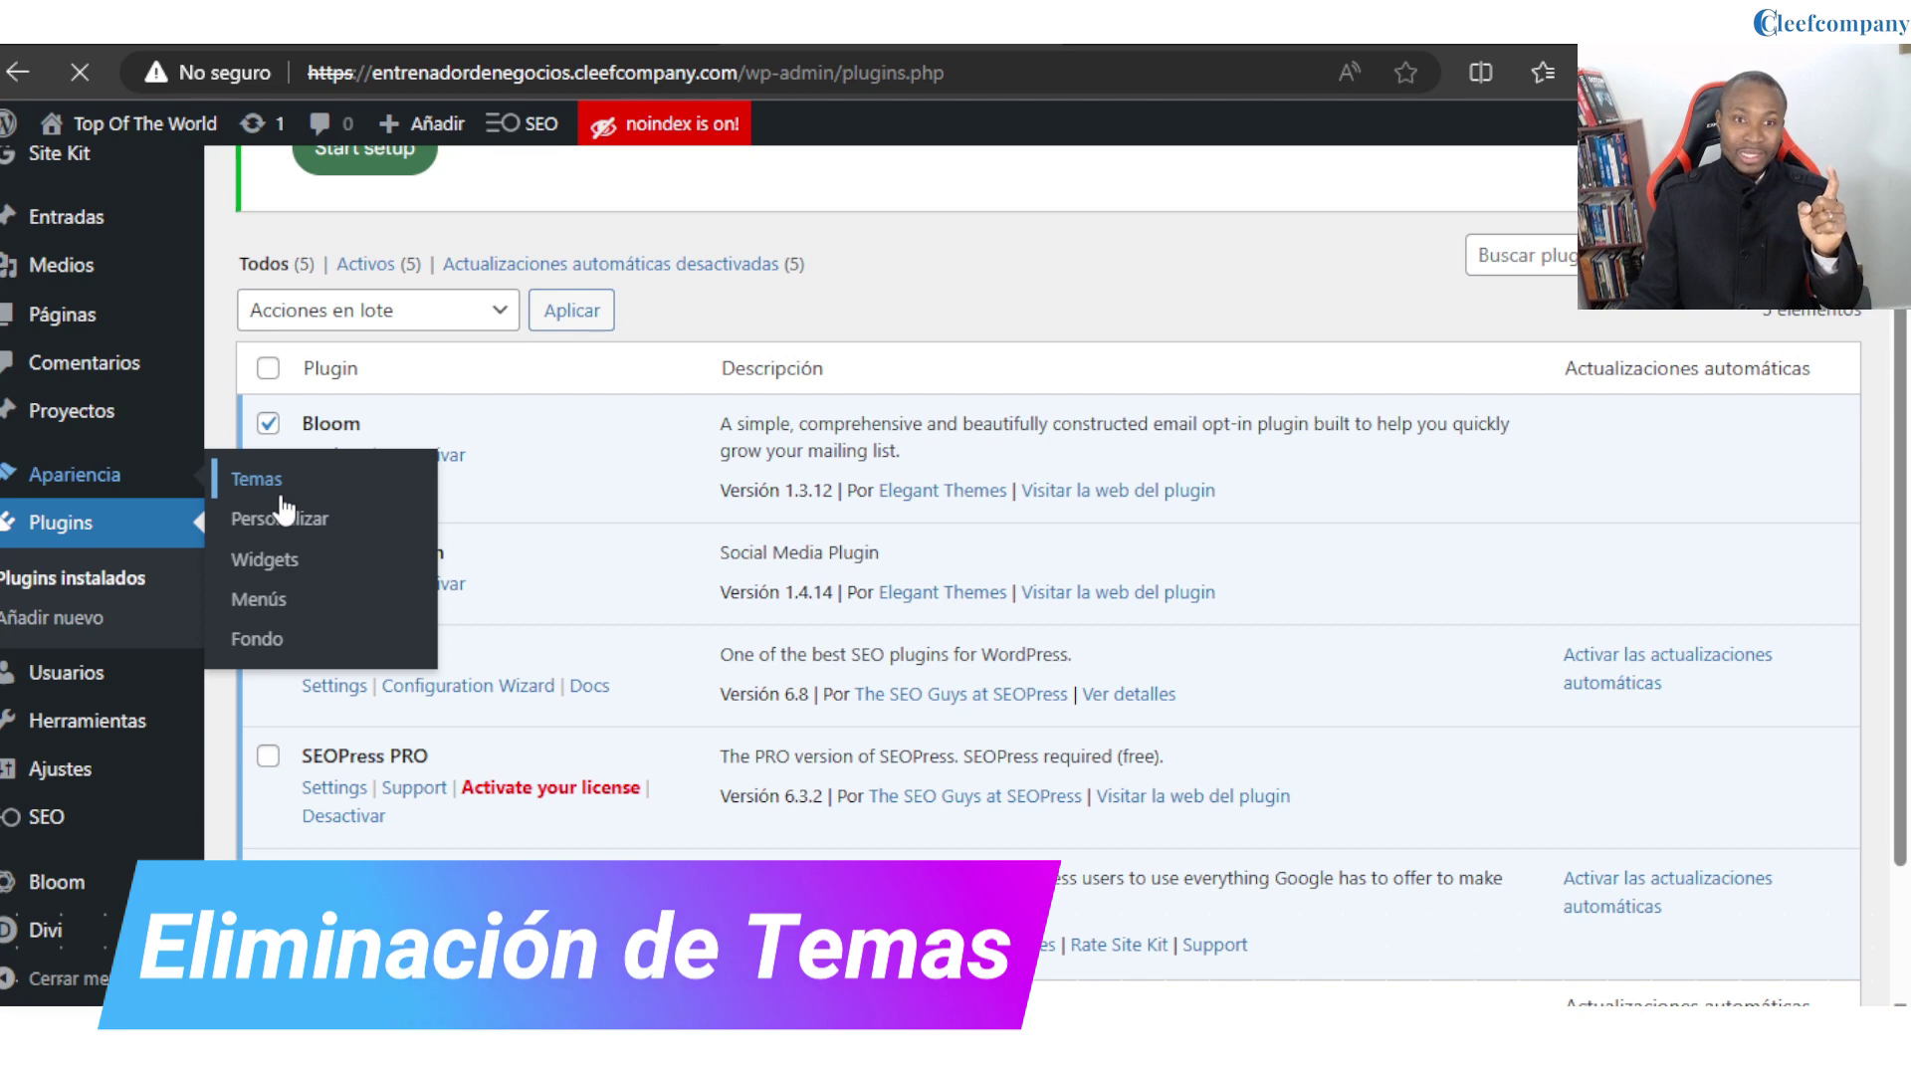
{"action": "scroll", "coordinate": [179, 418], "scroll_direction": "down", "scroll_amount": 3}
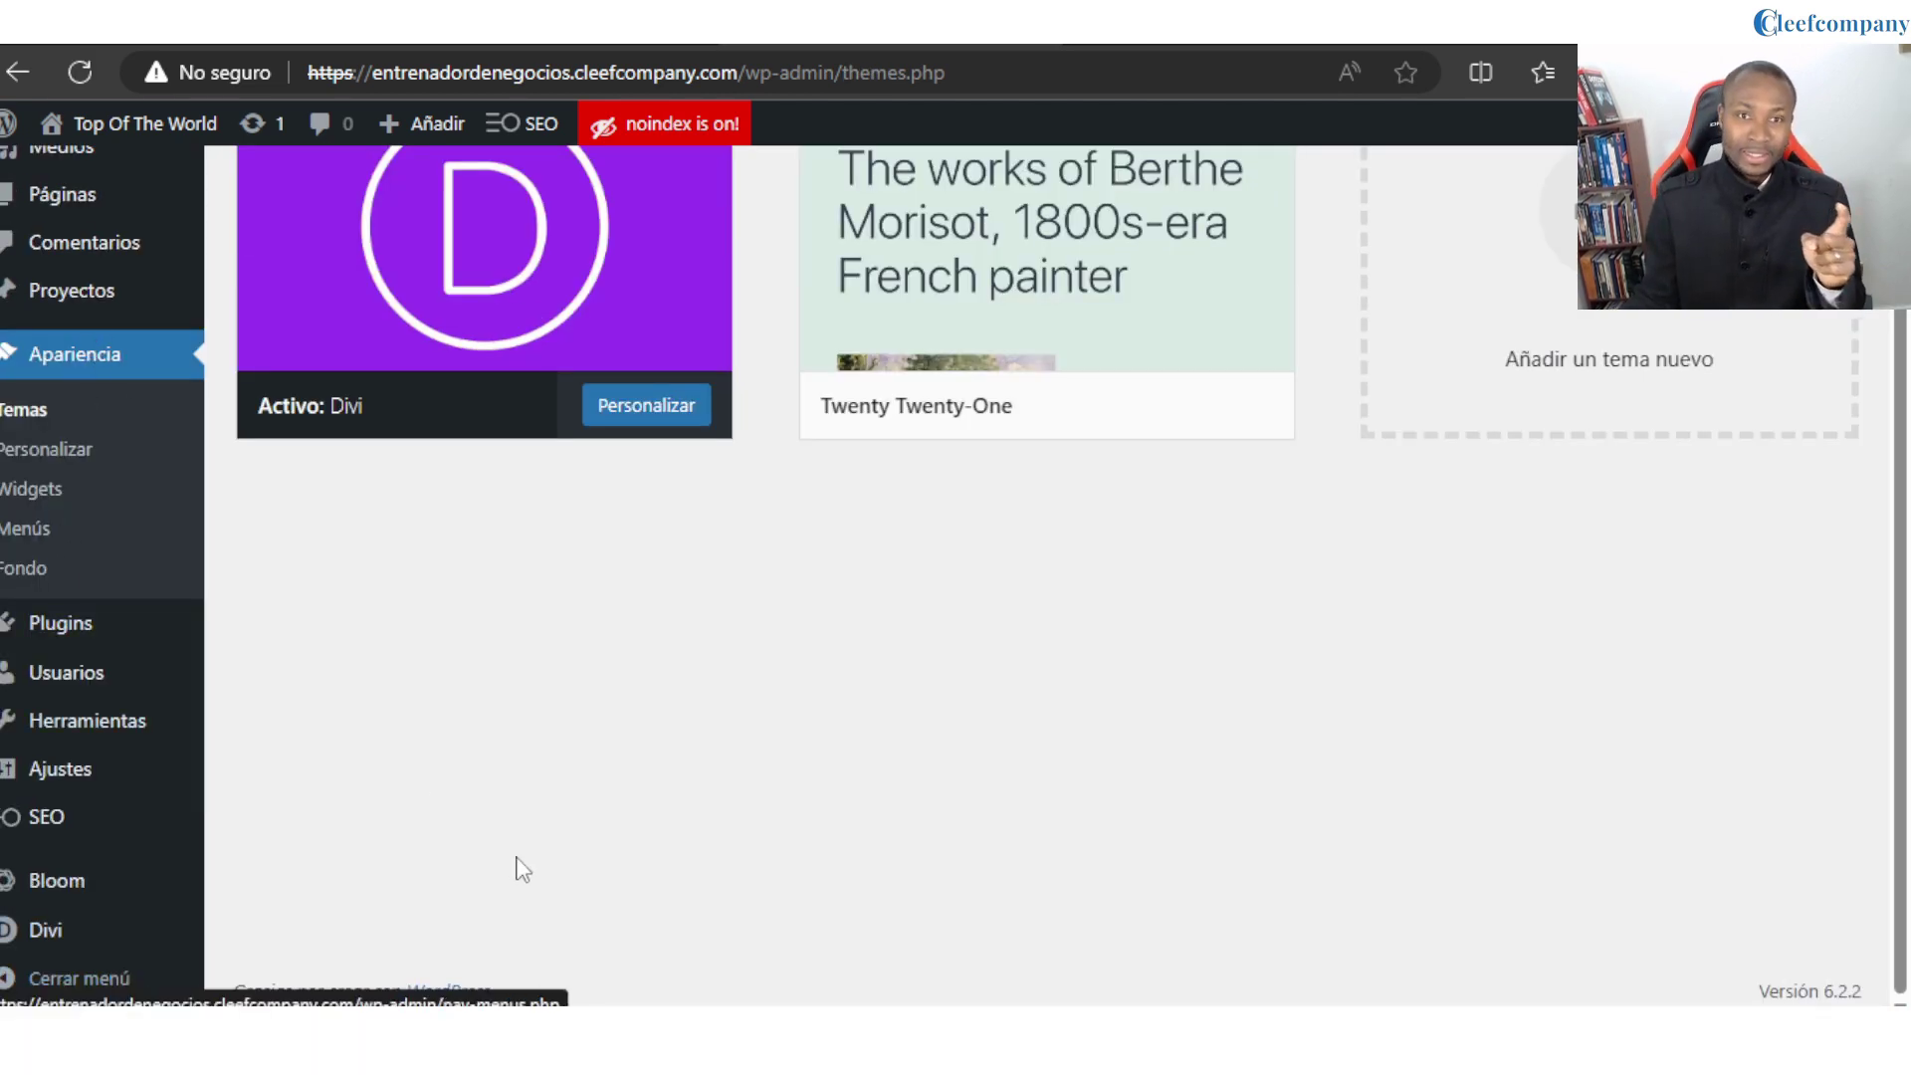
{"action": "scroll", "coordinate": [797, 717], "scroll_direction": "up", "scroll_amount": 2}
{"action": "left_click", "coordinate": [994, 456]}
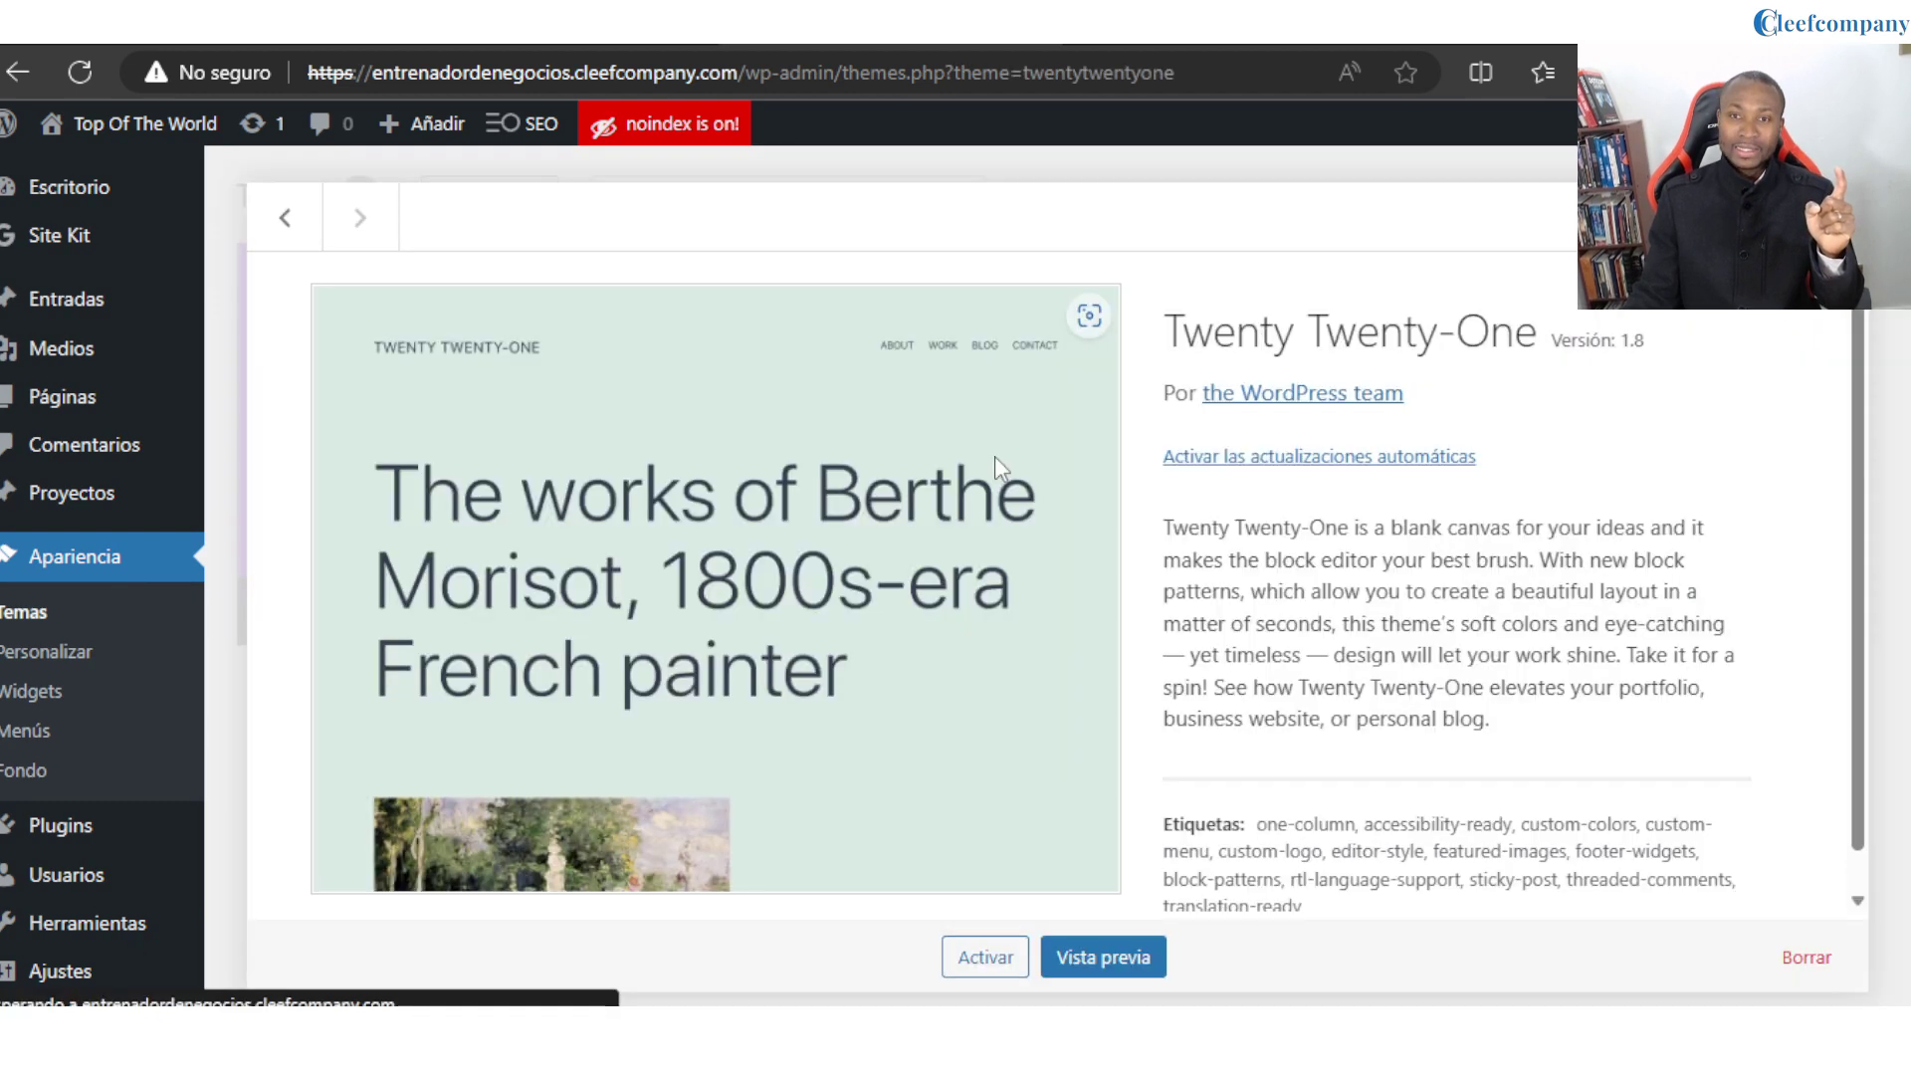
{"action": "scroll", "coordinate": [994, 456], "scroll_direction": "down", "scroll_amount": 1}
{"action": "left_click", "coordinate": [1807, 957]}
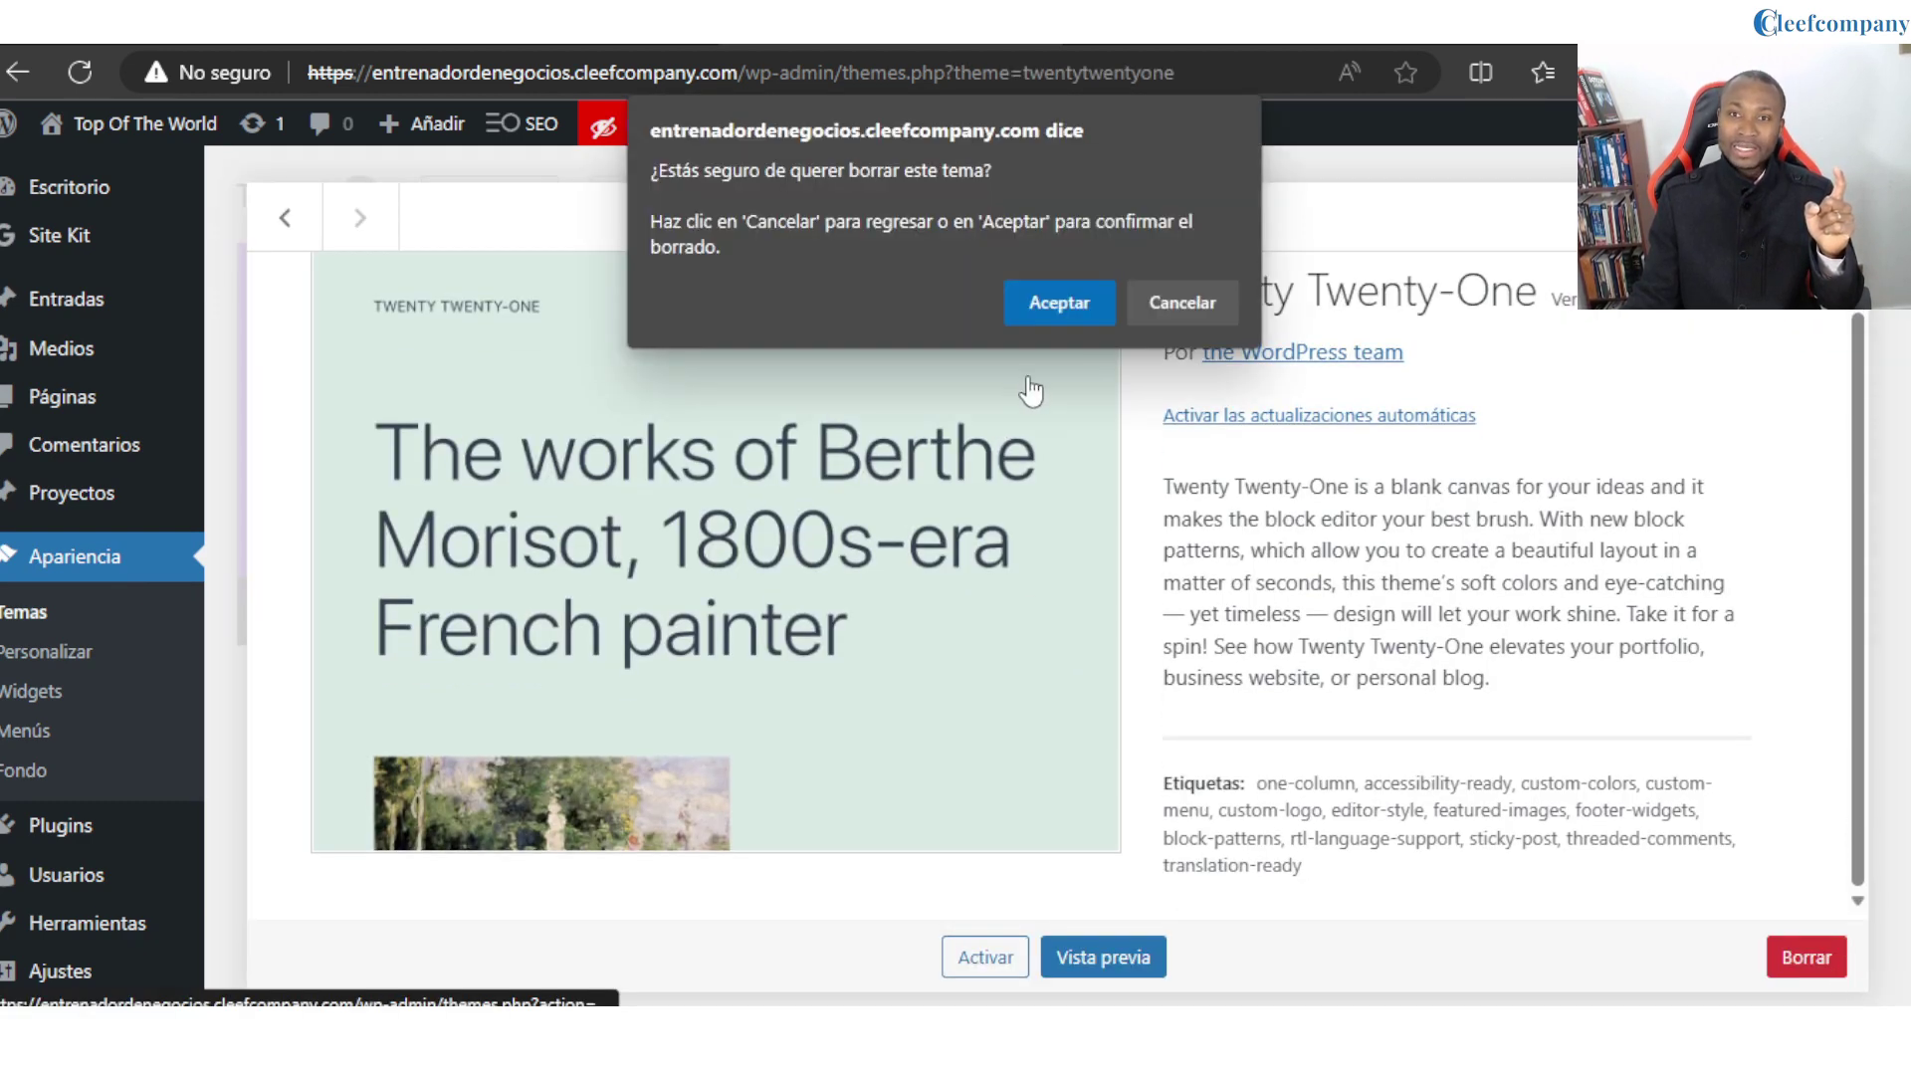
{"action": "left_click", "coordinate": [1055, 299]}
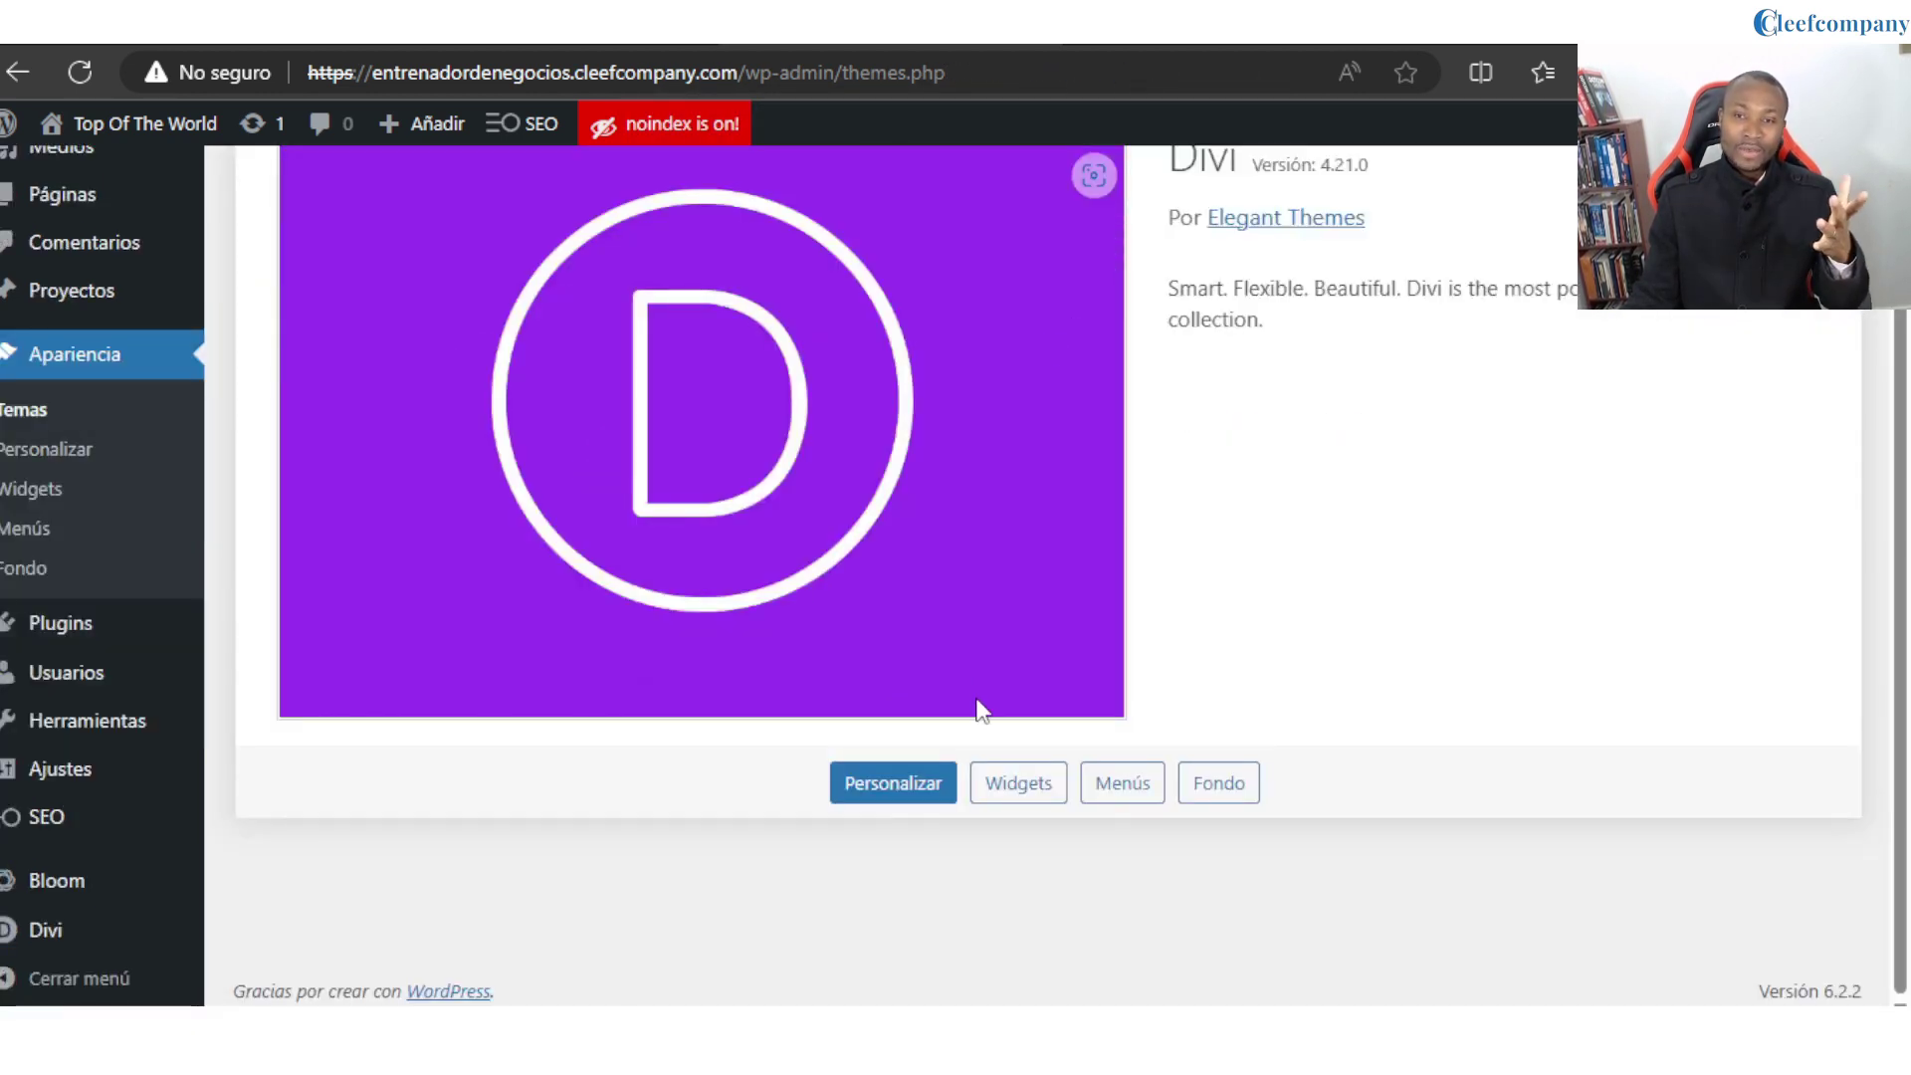
{"action": "scroll", "coordinate": [977, 697], "scroll_direction": "up", "scroll_amount": 2}
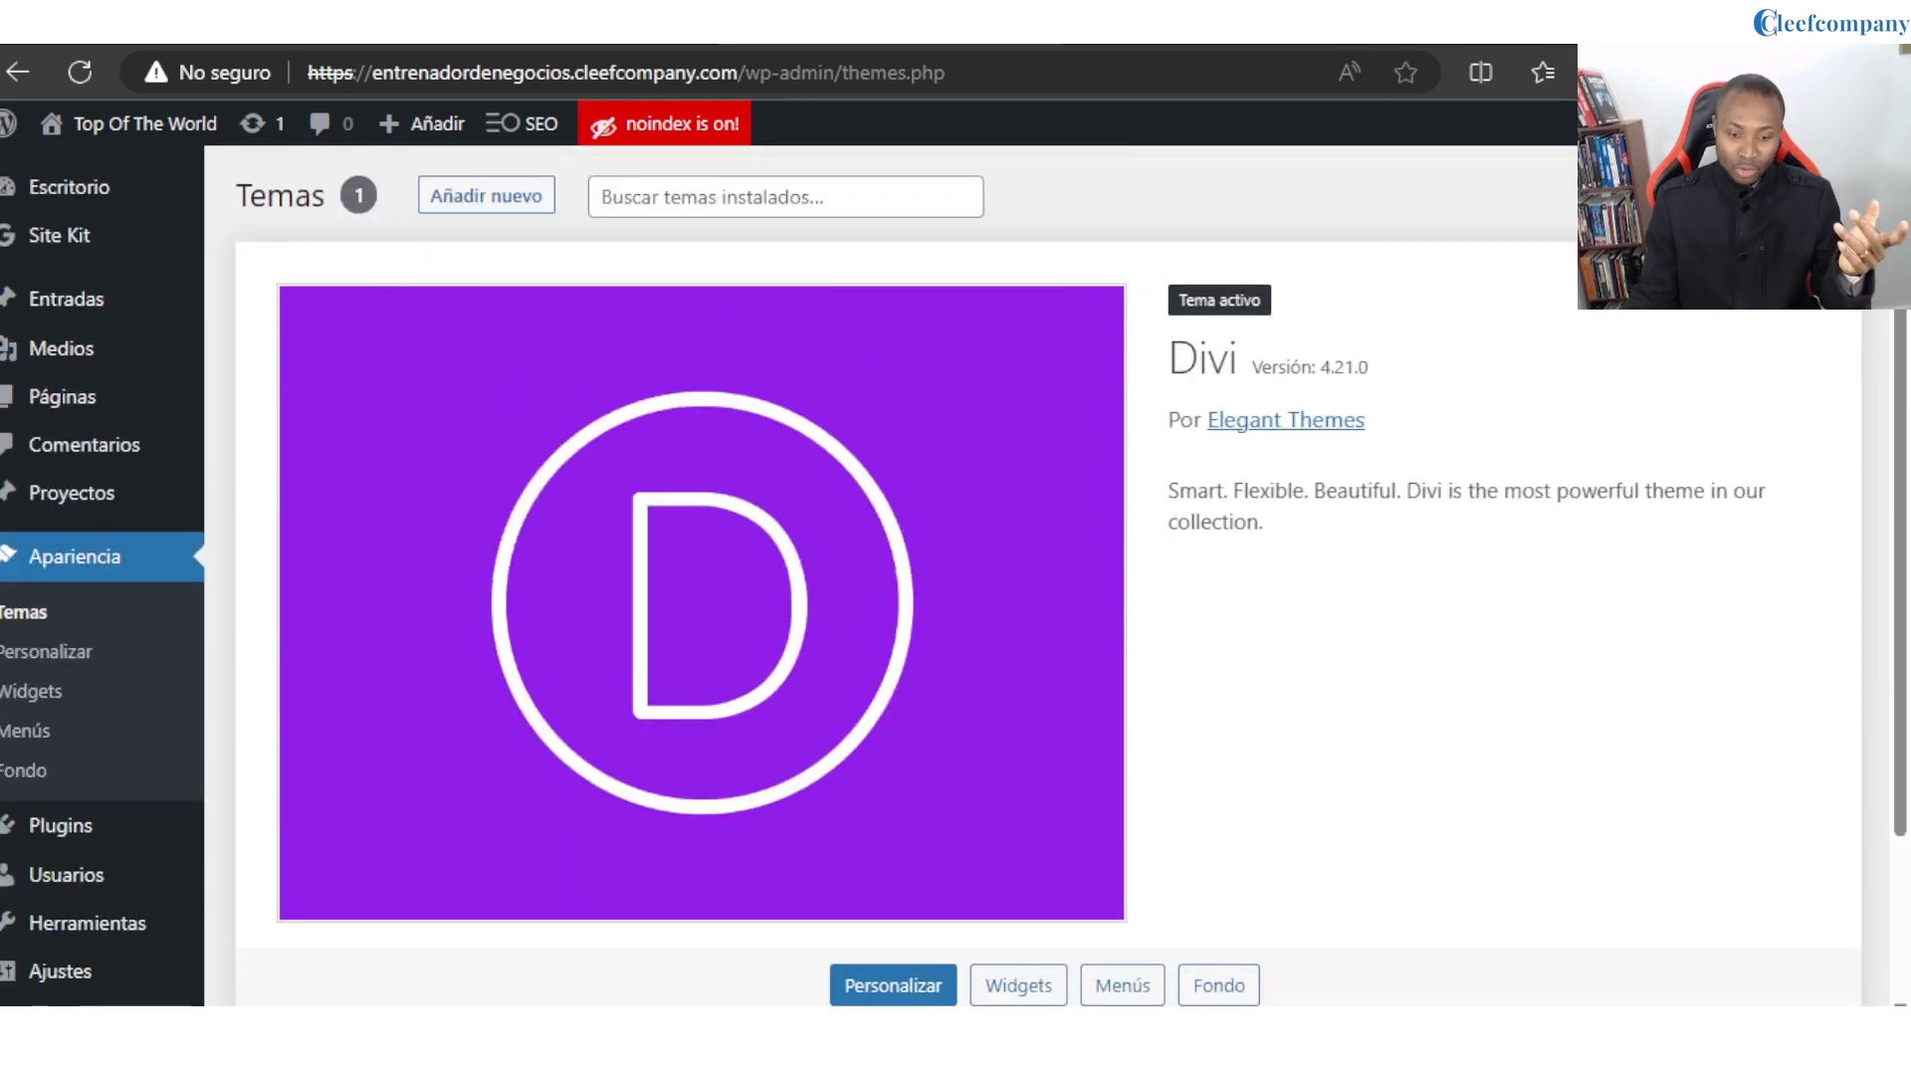
{"action": "left_click", "coordinate": [98, 206]}
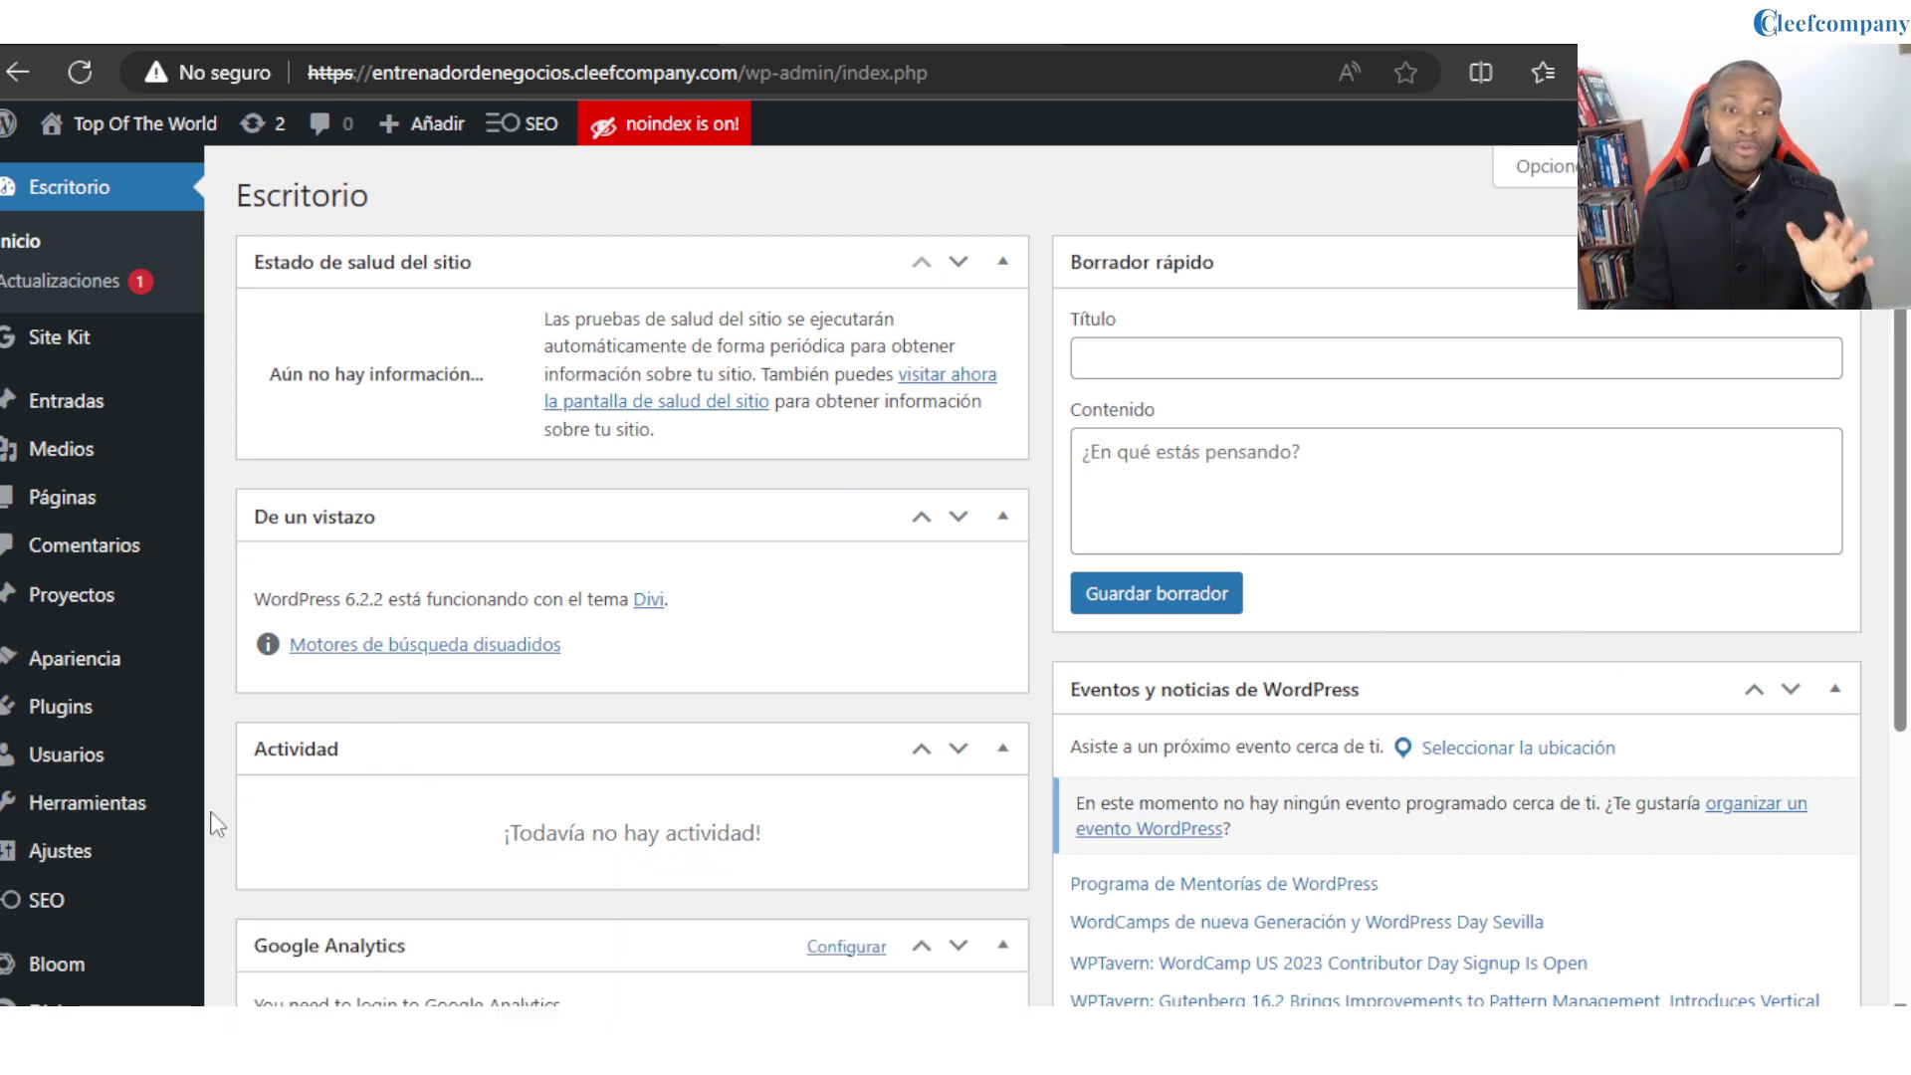
Set the permalink structure to "Nombre de la entrada" in the site settings and save the changes.
{"action": "mouse_move", "coordinate": [100, 862]}
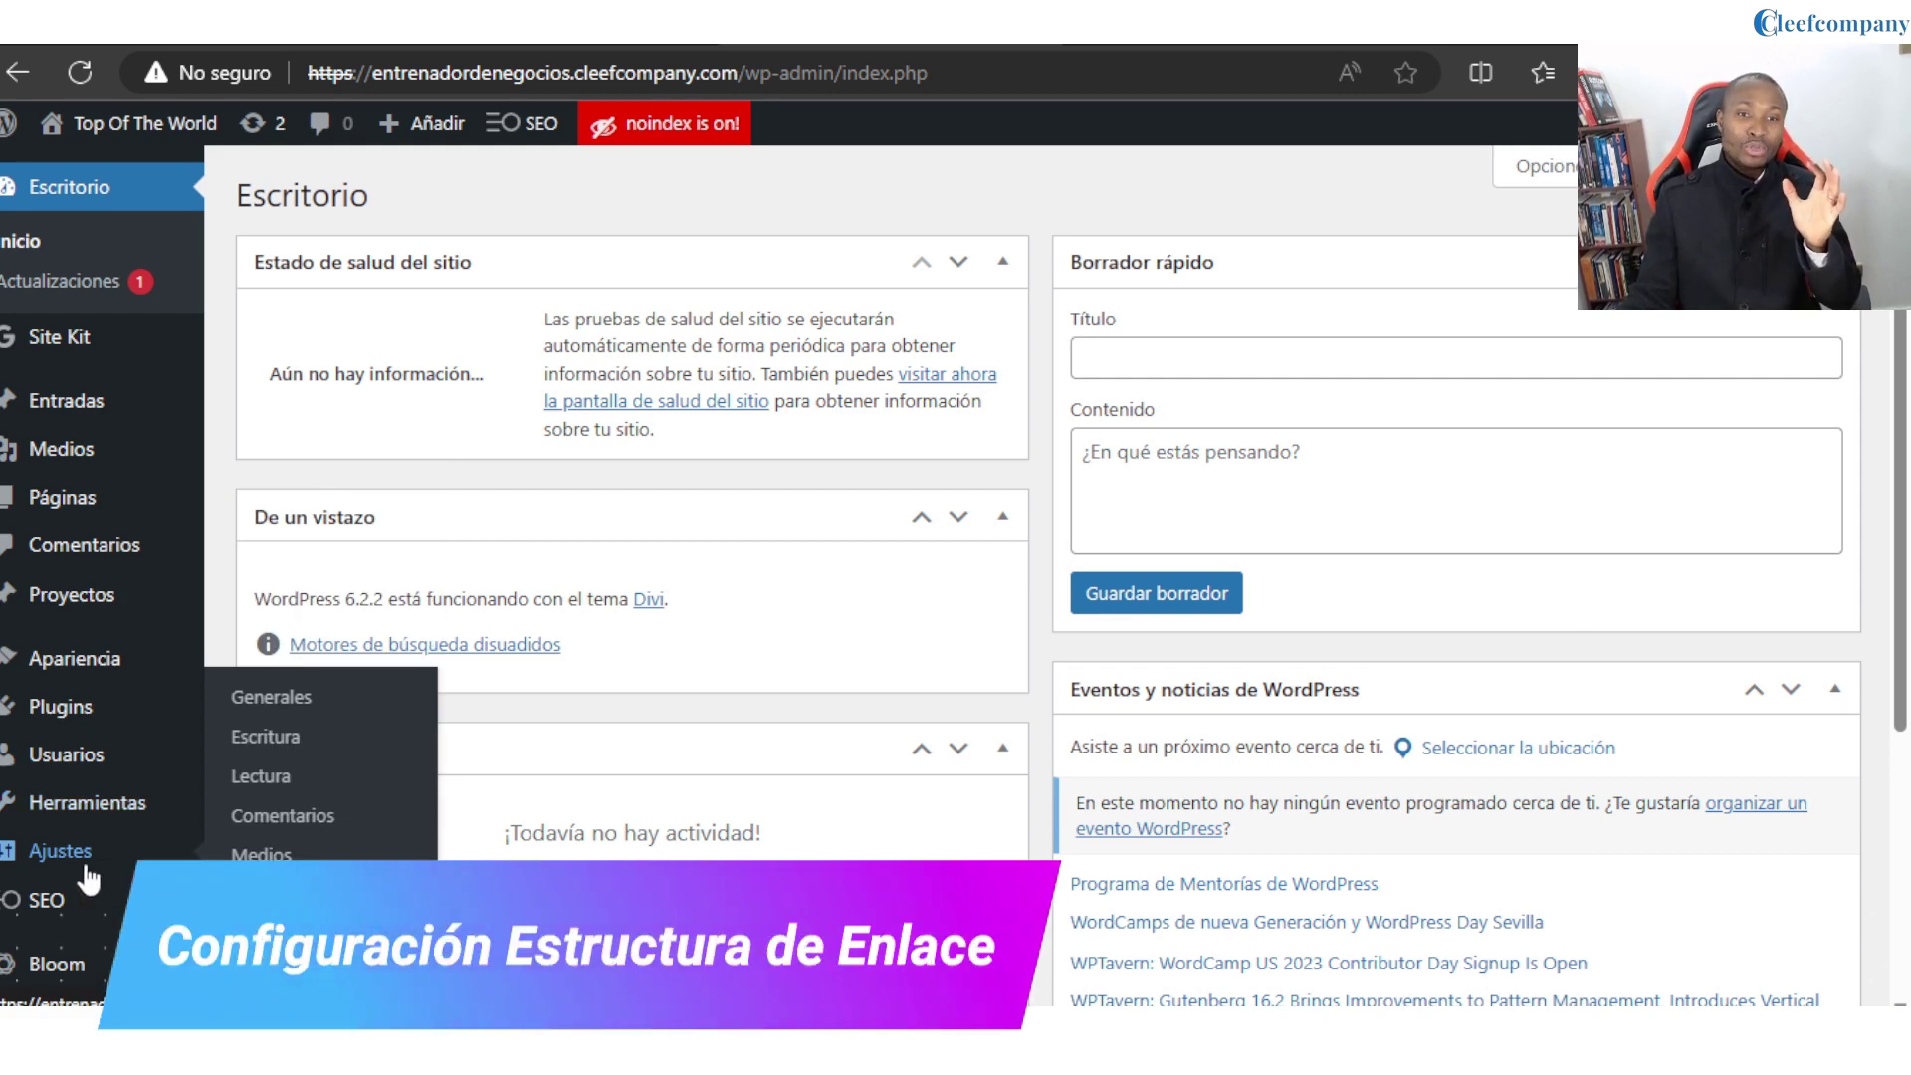
{"action": "left_click", "coordinate": [289, 894]}
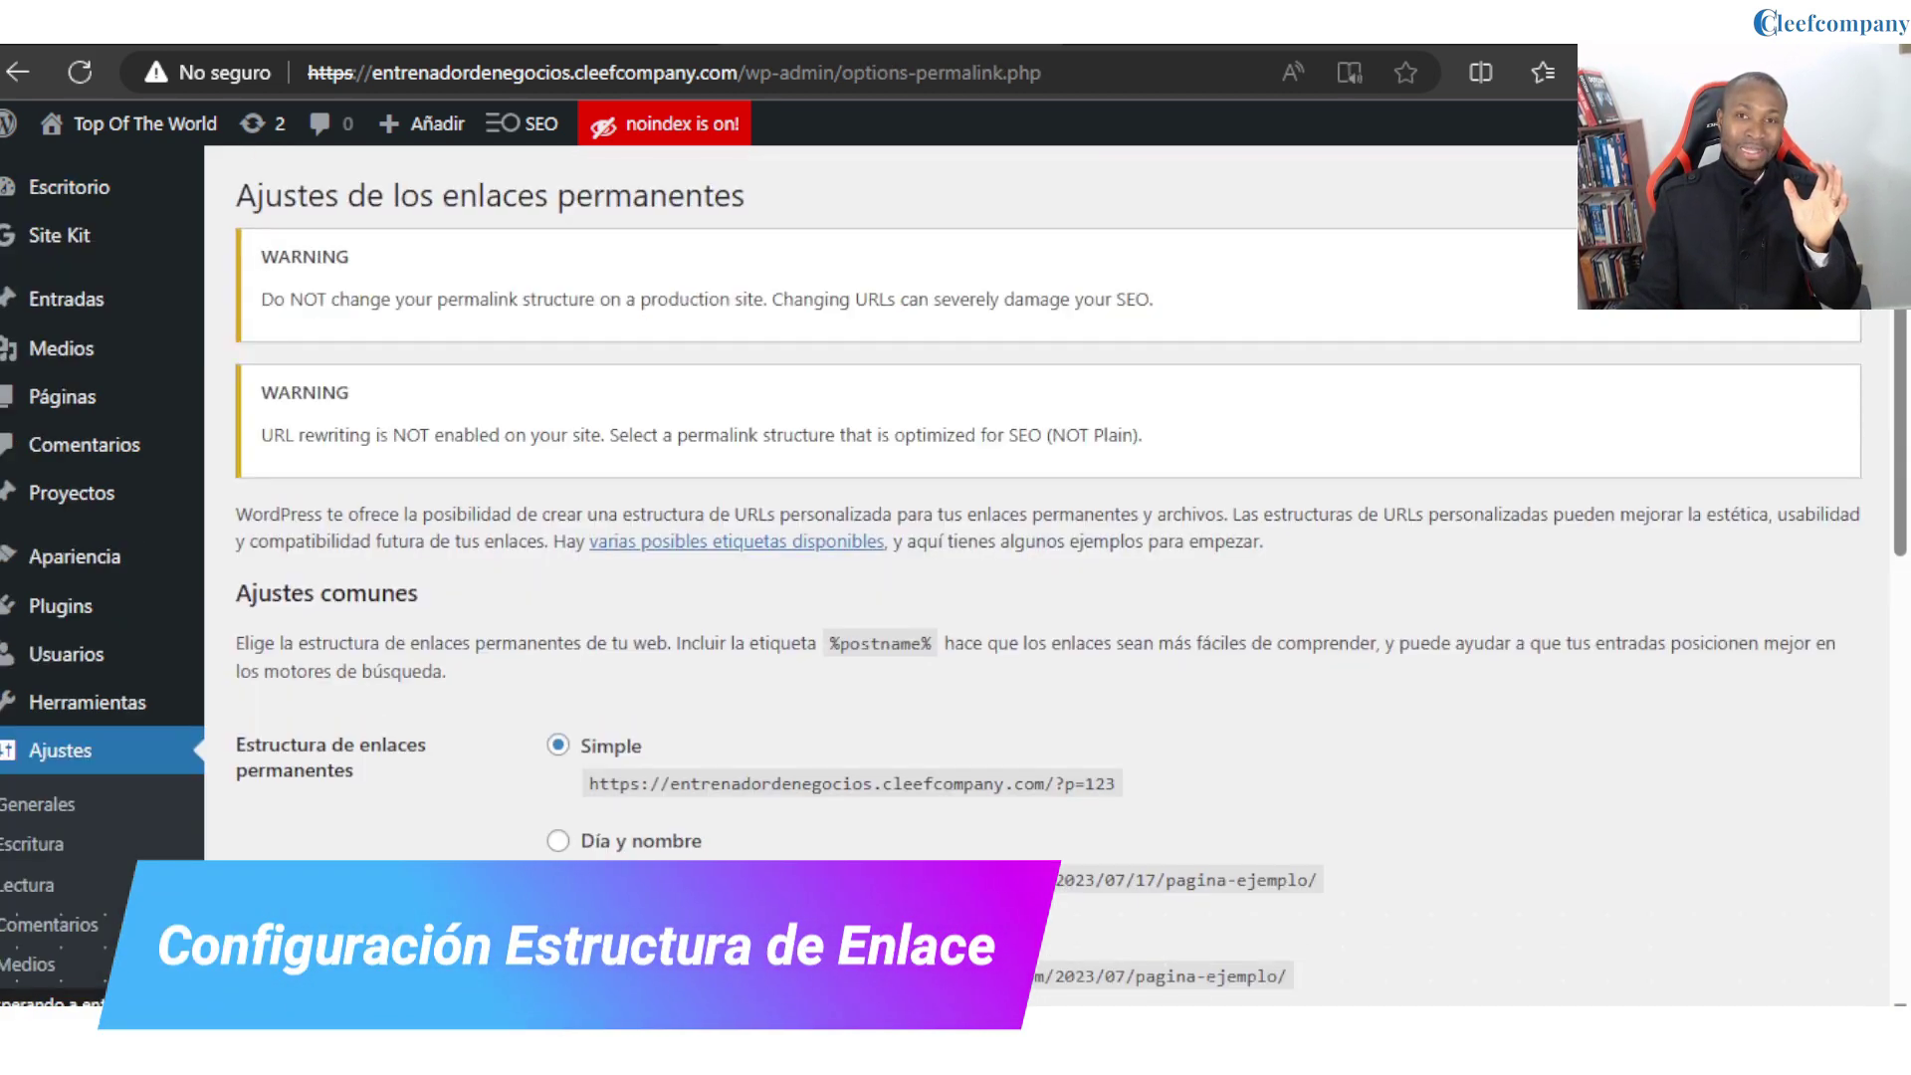
{"action": "scroll", "coordinate": [1000, 612], "scroll_direction": "down", "scroll_amount": 3}
{"action": "scroll", "coordinate": [685, 395], "scroll_direction": "up", "scroll_amount": 1}
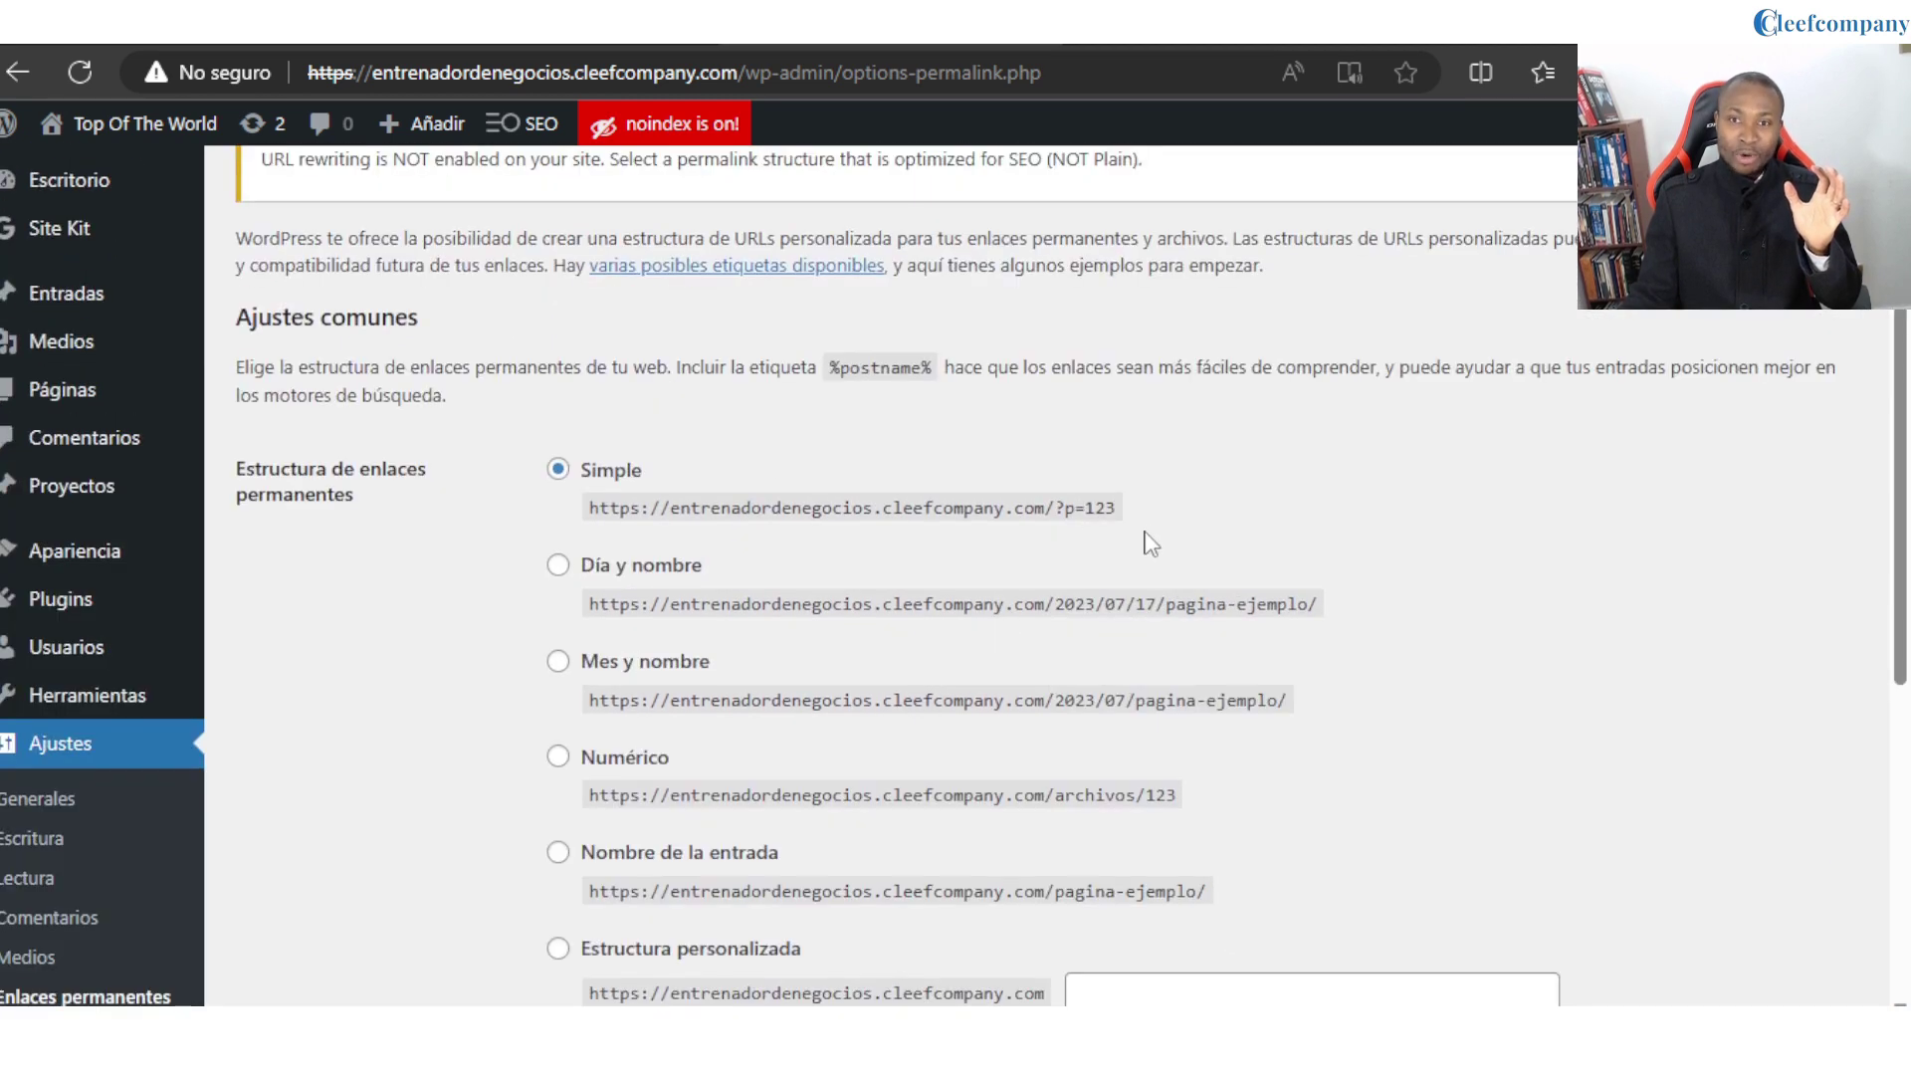
{"action": "triple_click", "coordinate": [1125, 508]}
{"action": "scroll", "coordinate": [1046, 498], "scroll_direction": "down", "scroll_amount": 3}
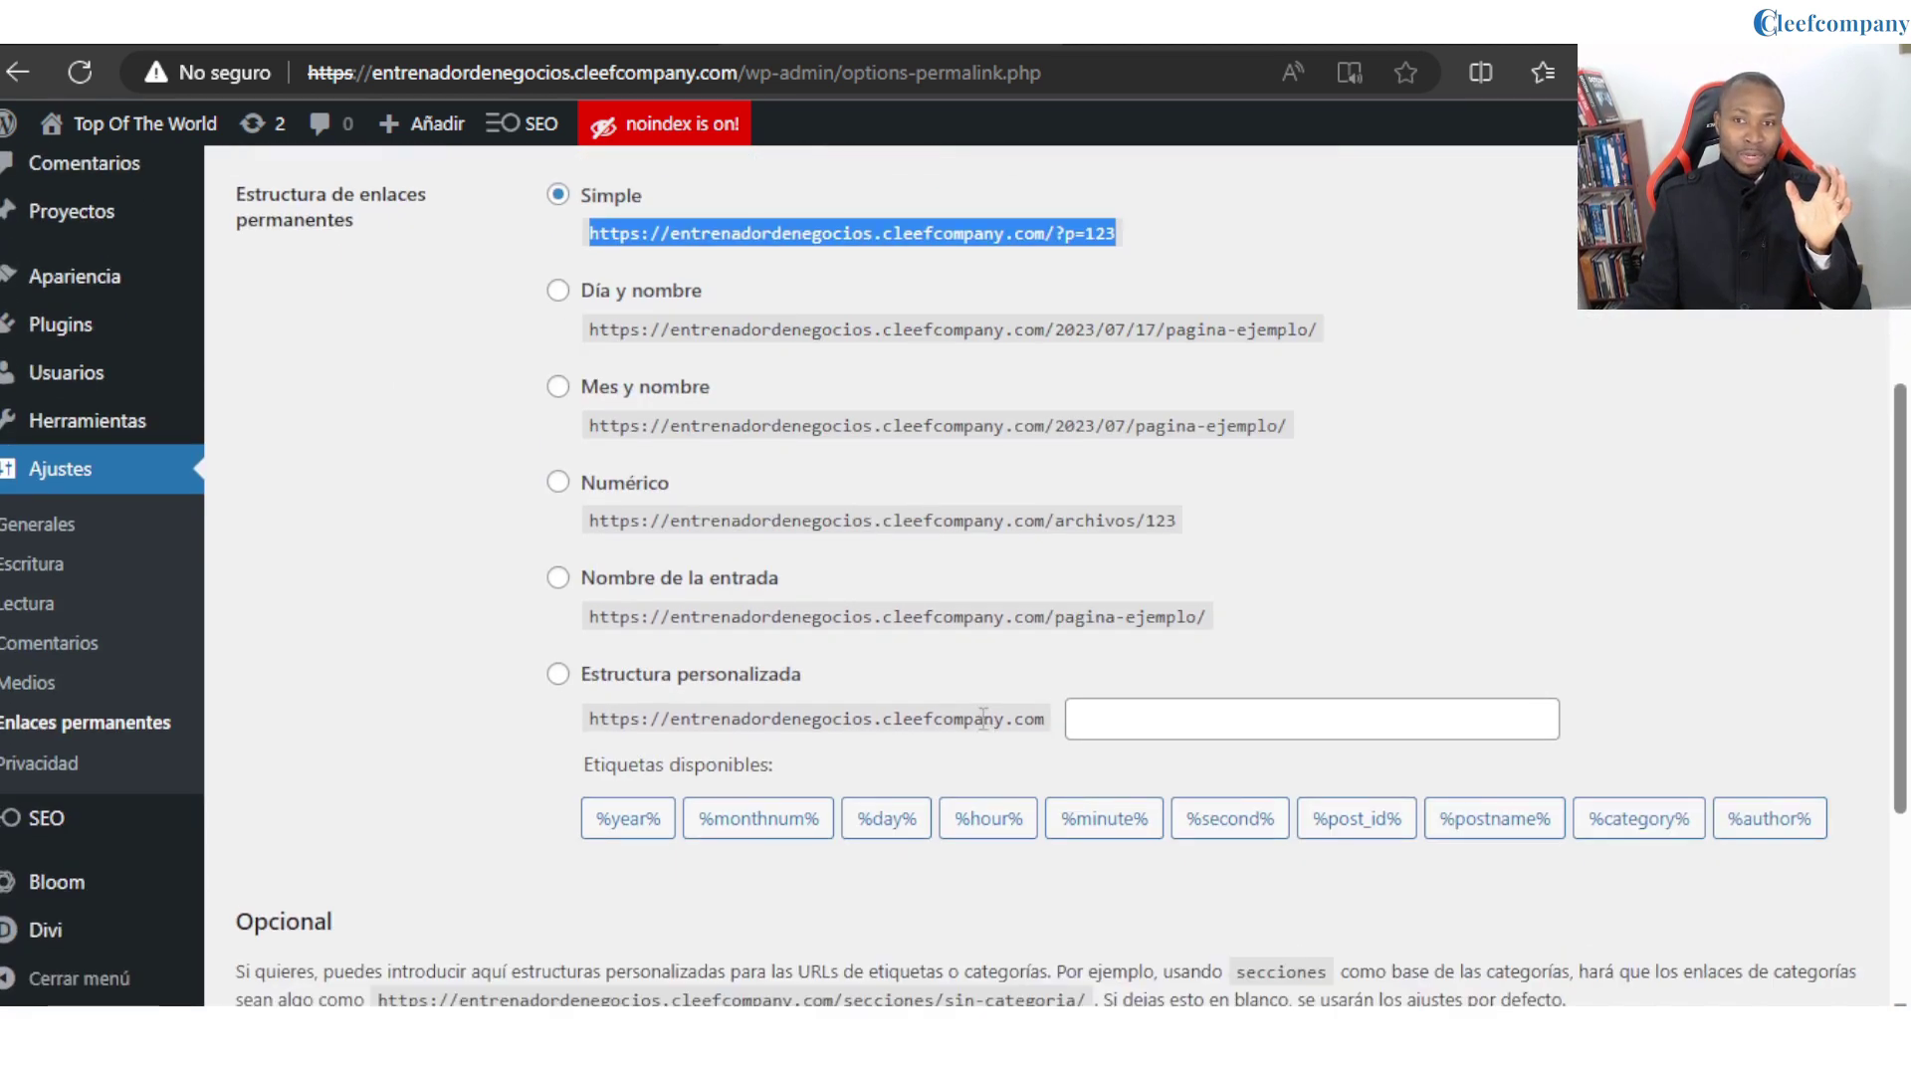
{"action": "left_click", "coordinate": [558, 578]}
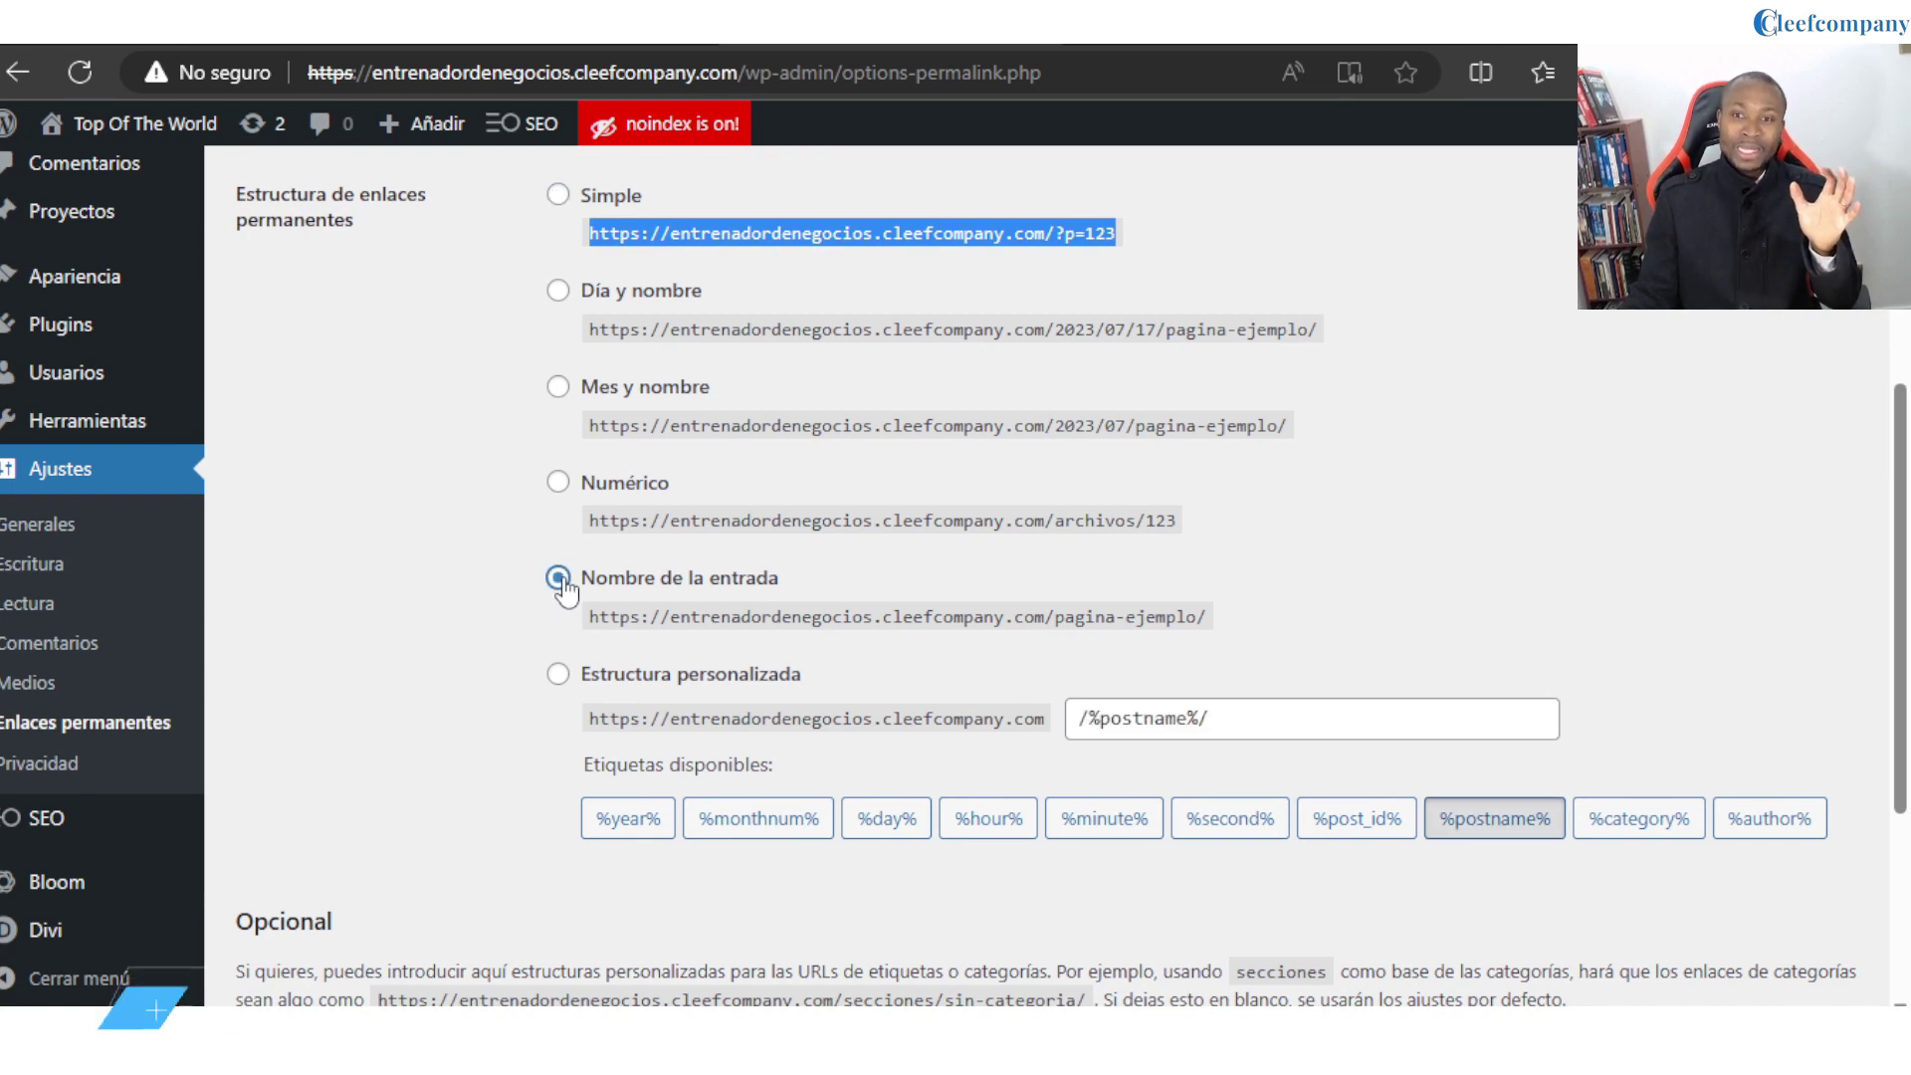
{"action": "scroll", "coordinate": [565, 781], "scroll_direction": "down", "scroll_amount": 4}
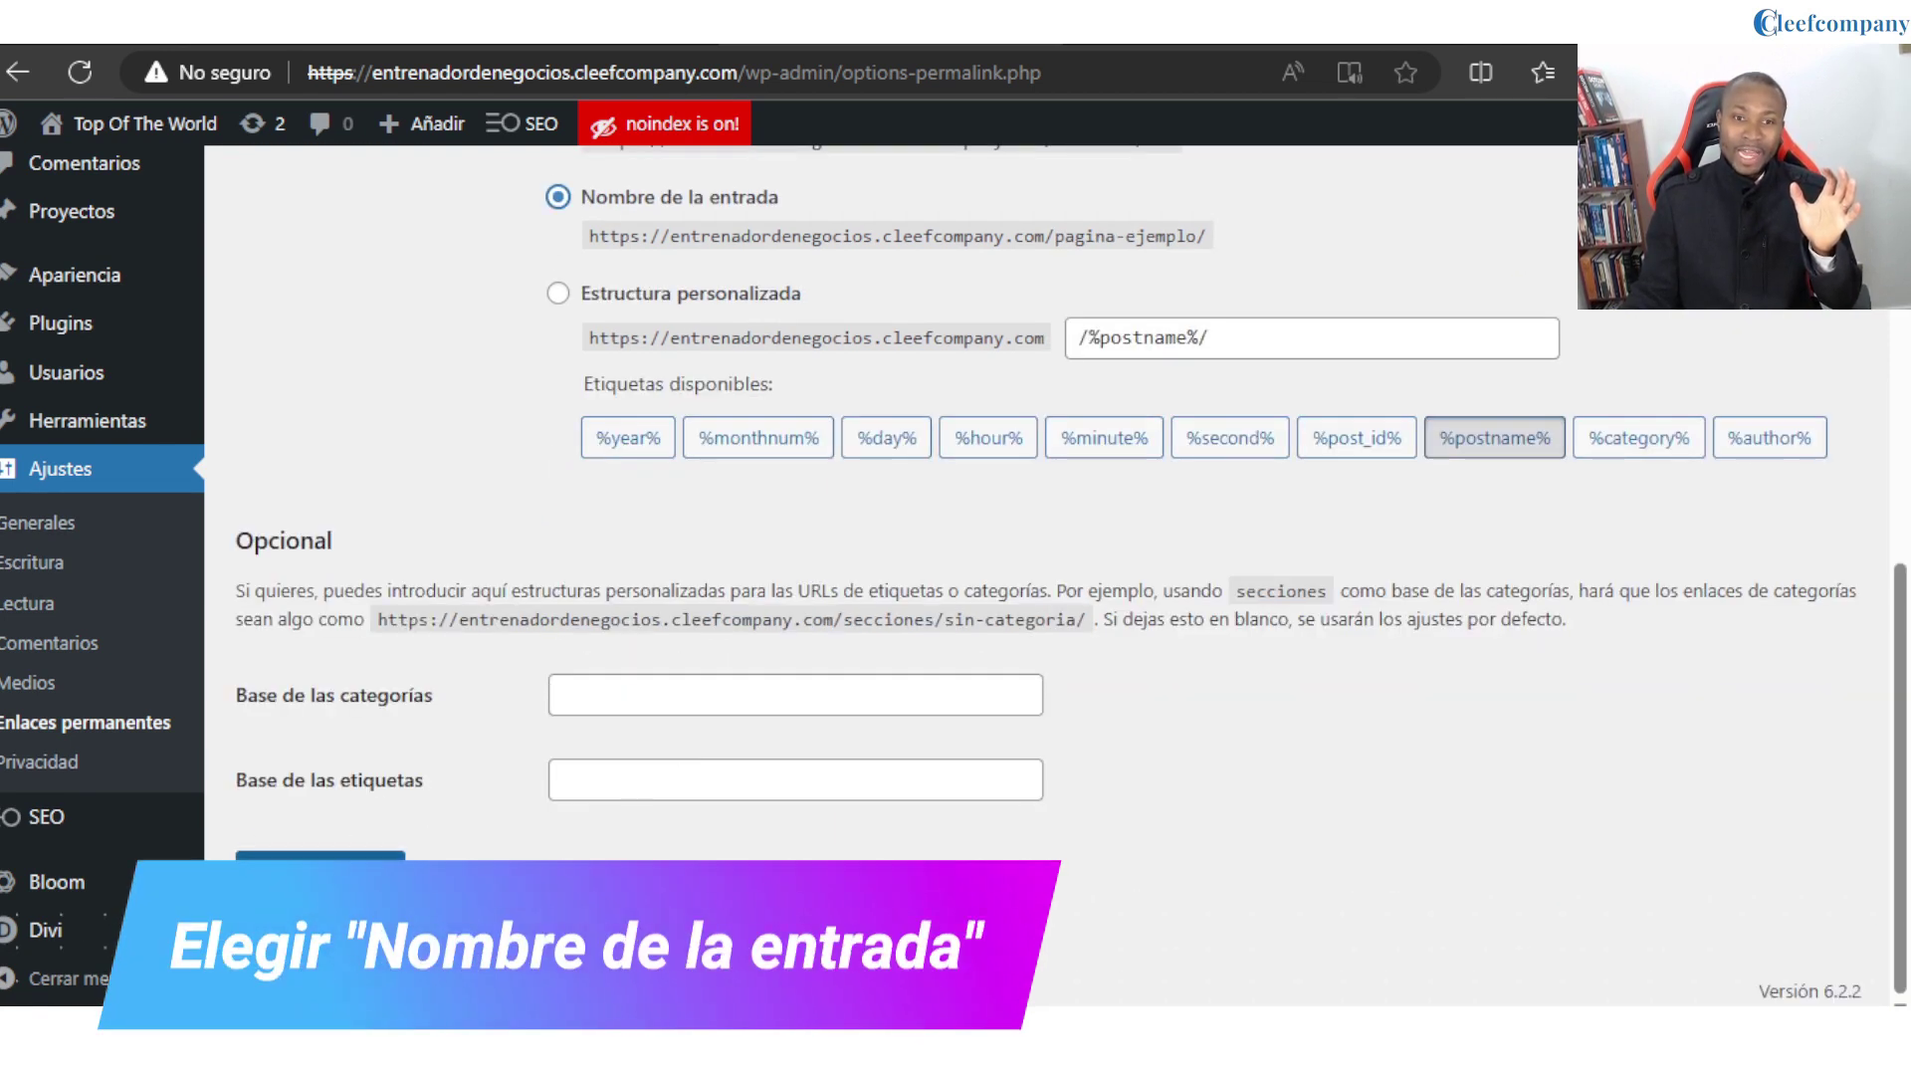
{"action": "left_click", "coordinate": [320, 864]}
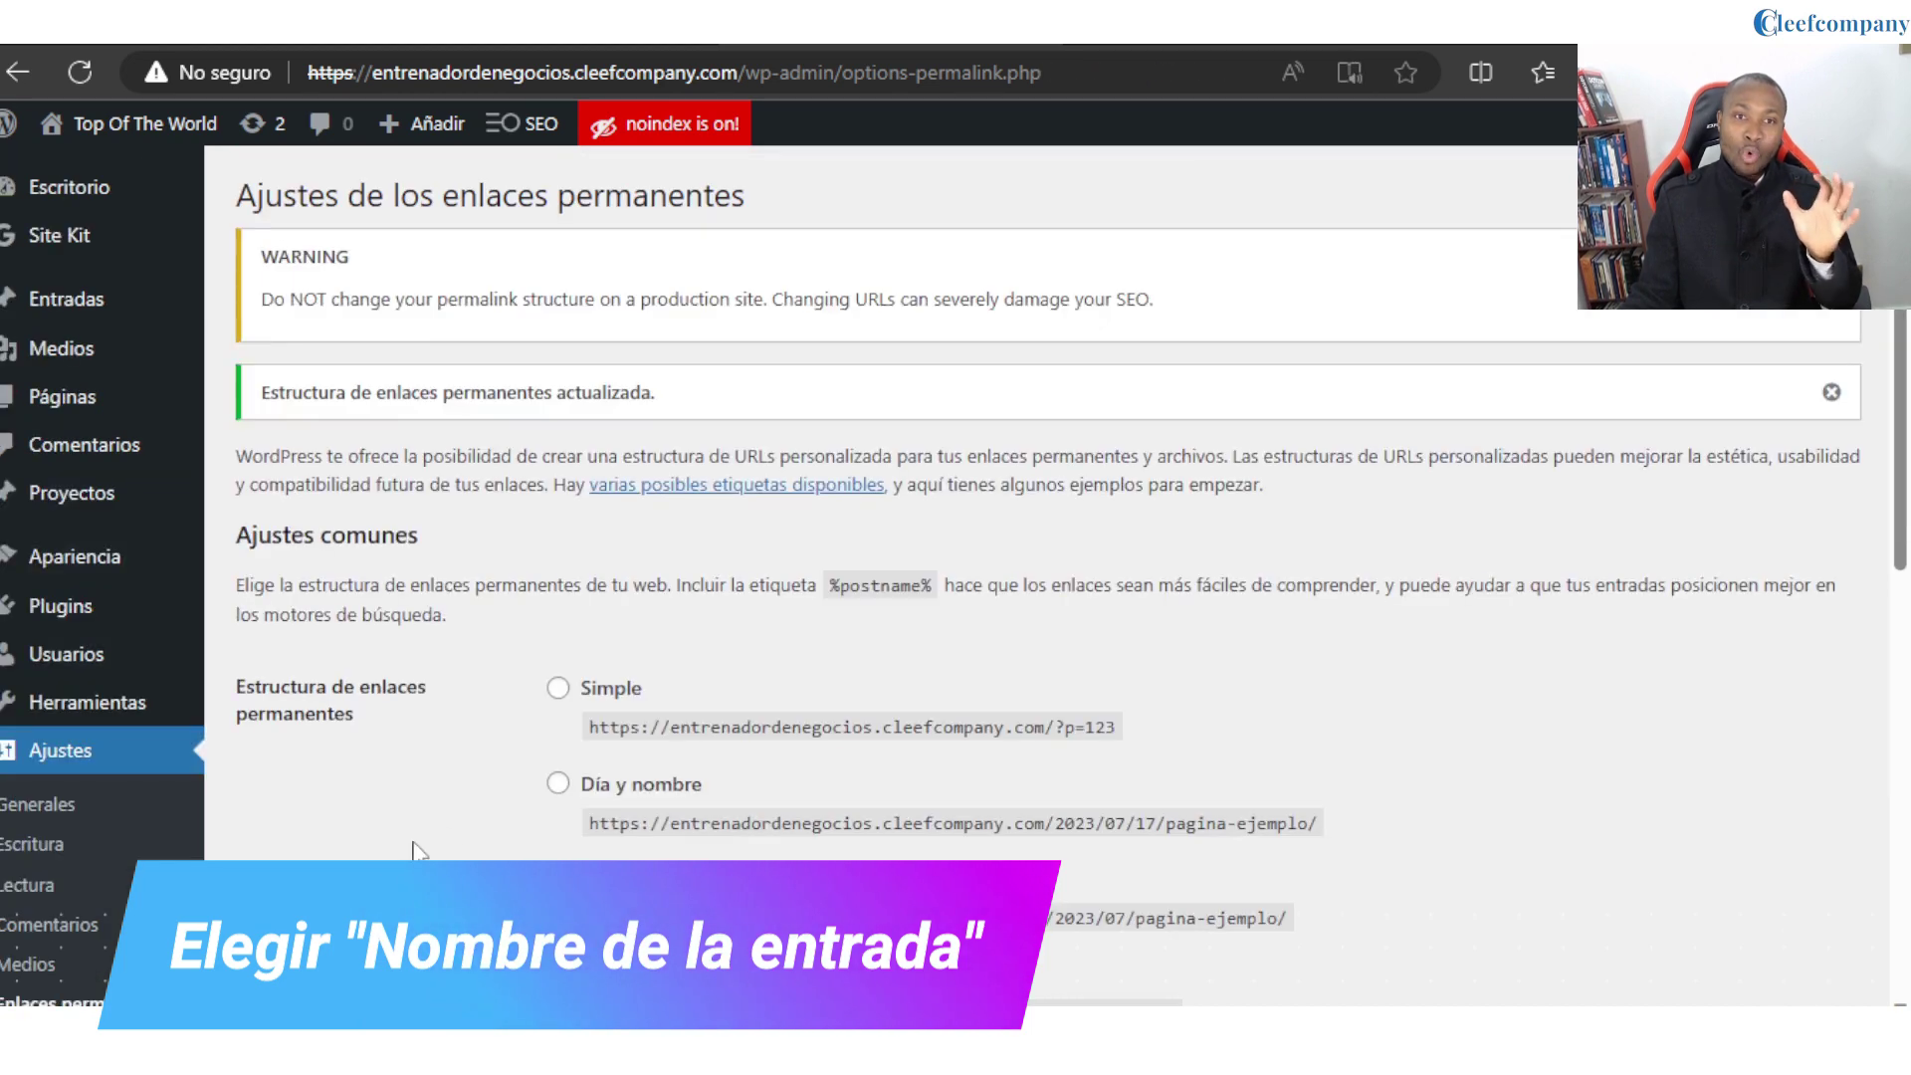
Review the warning about changing permalinks on a production site and check the selected permalink structure.
{"action": "left_click_drag", "start_coordinate": [328, 298], "coordinate": [254, 313]}
{"action": "left_click", "coordinate": [1155, 323]}
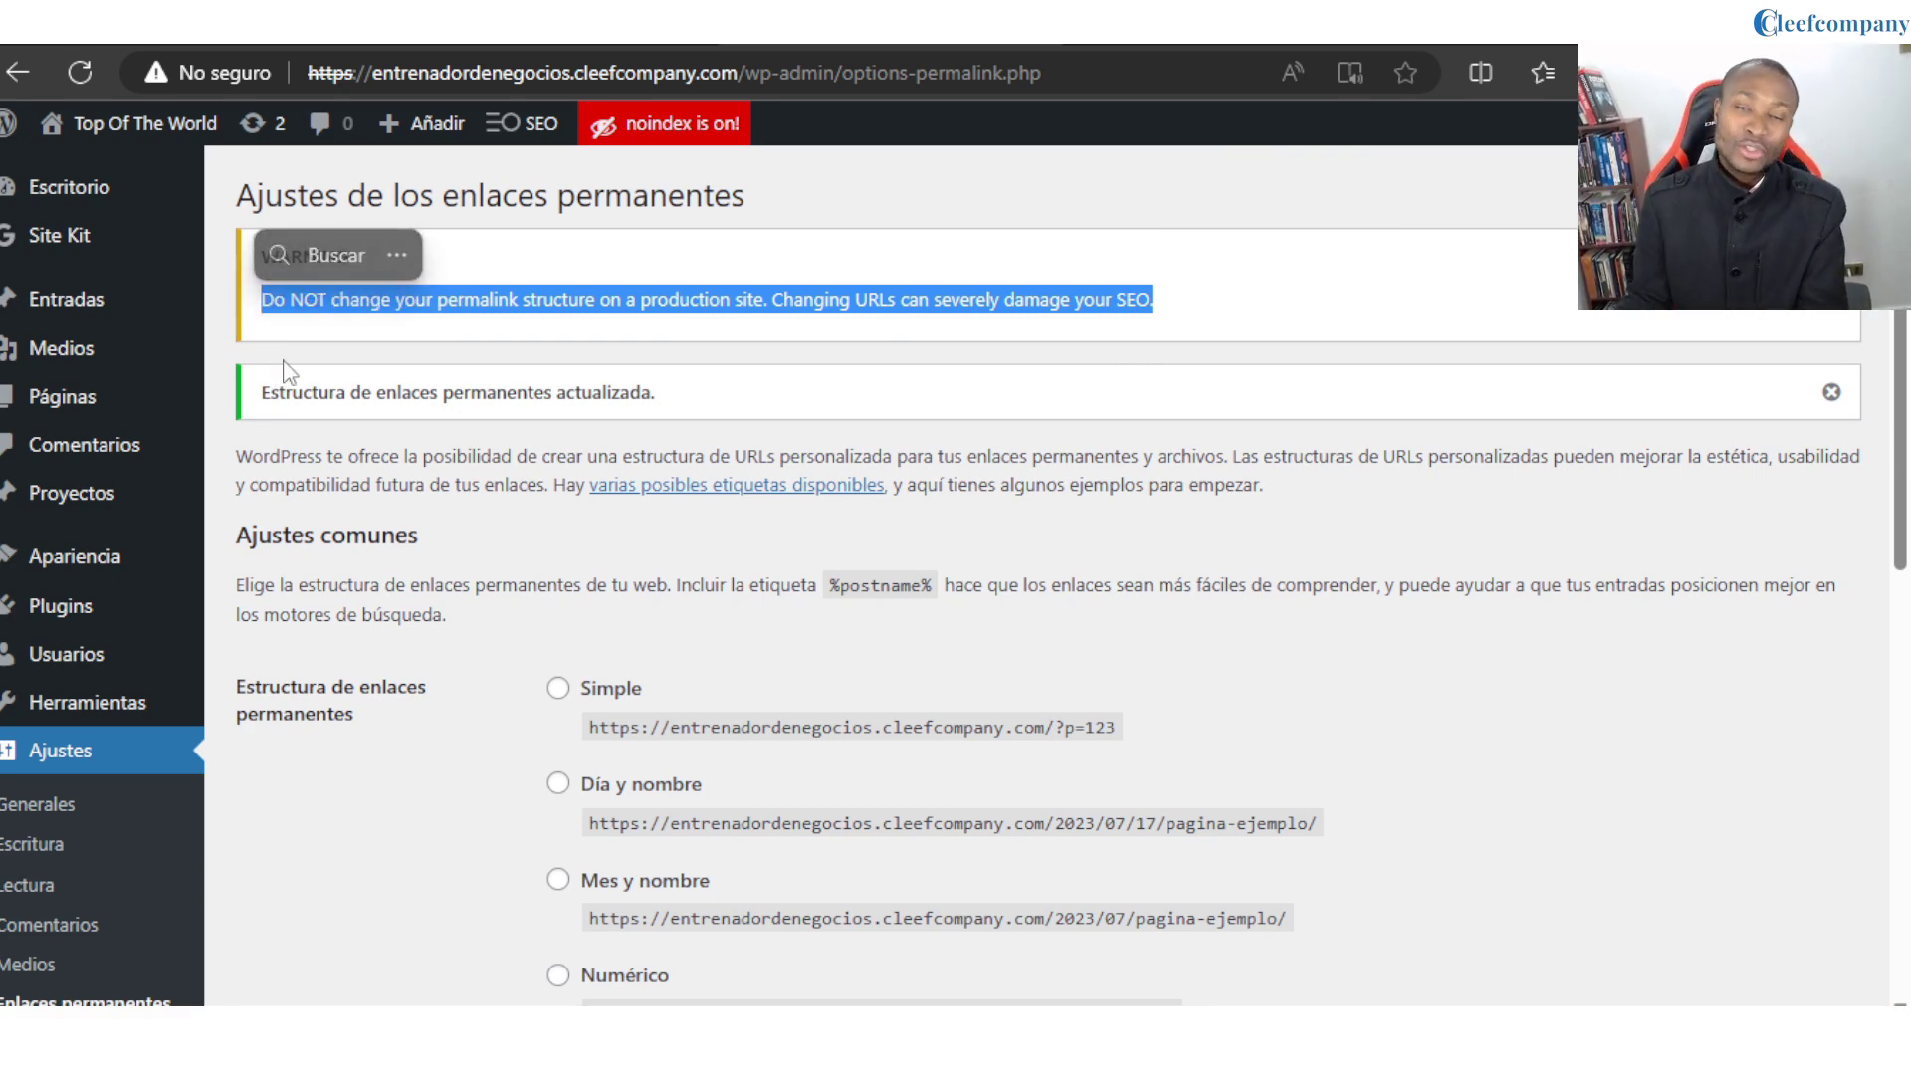
{"action": "scroll", "coordinate": [623, 402], "scroll_direction": "down", "scroll_amount": 4}
{"action": "scroll", "coordinate": [697, 358], "scroll_direction": "down", "scroll_amount": 5}
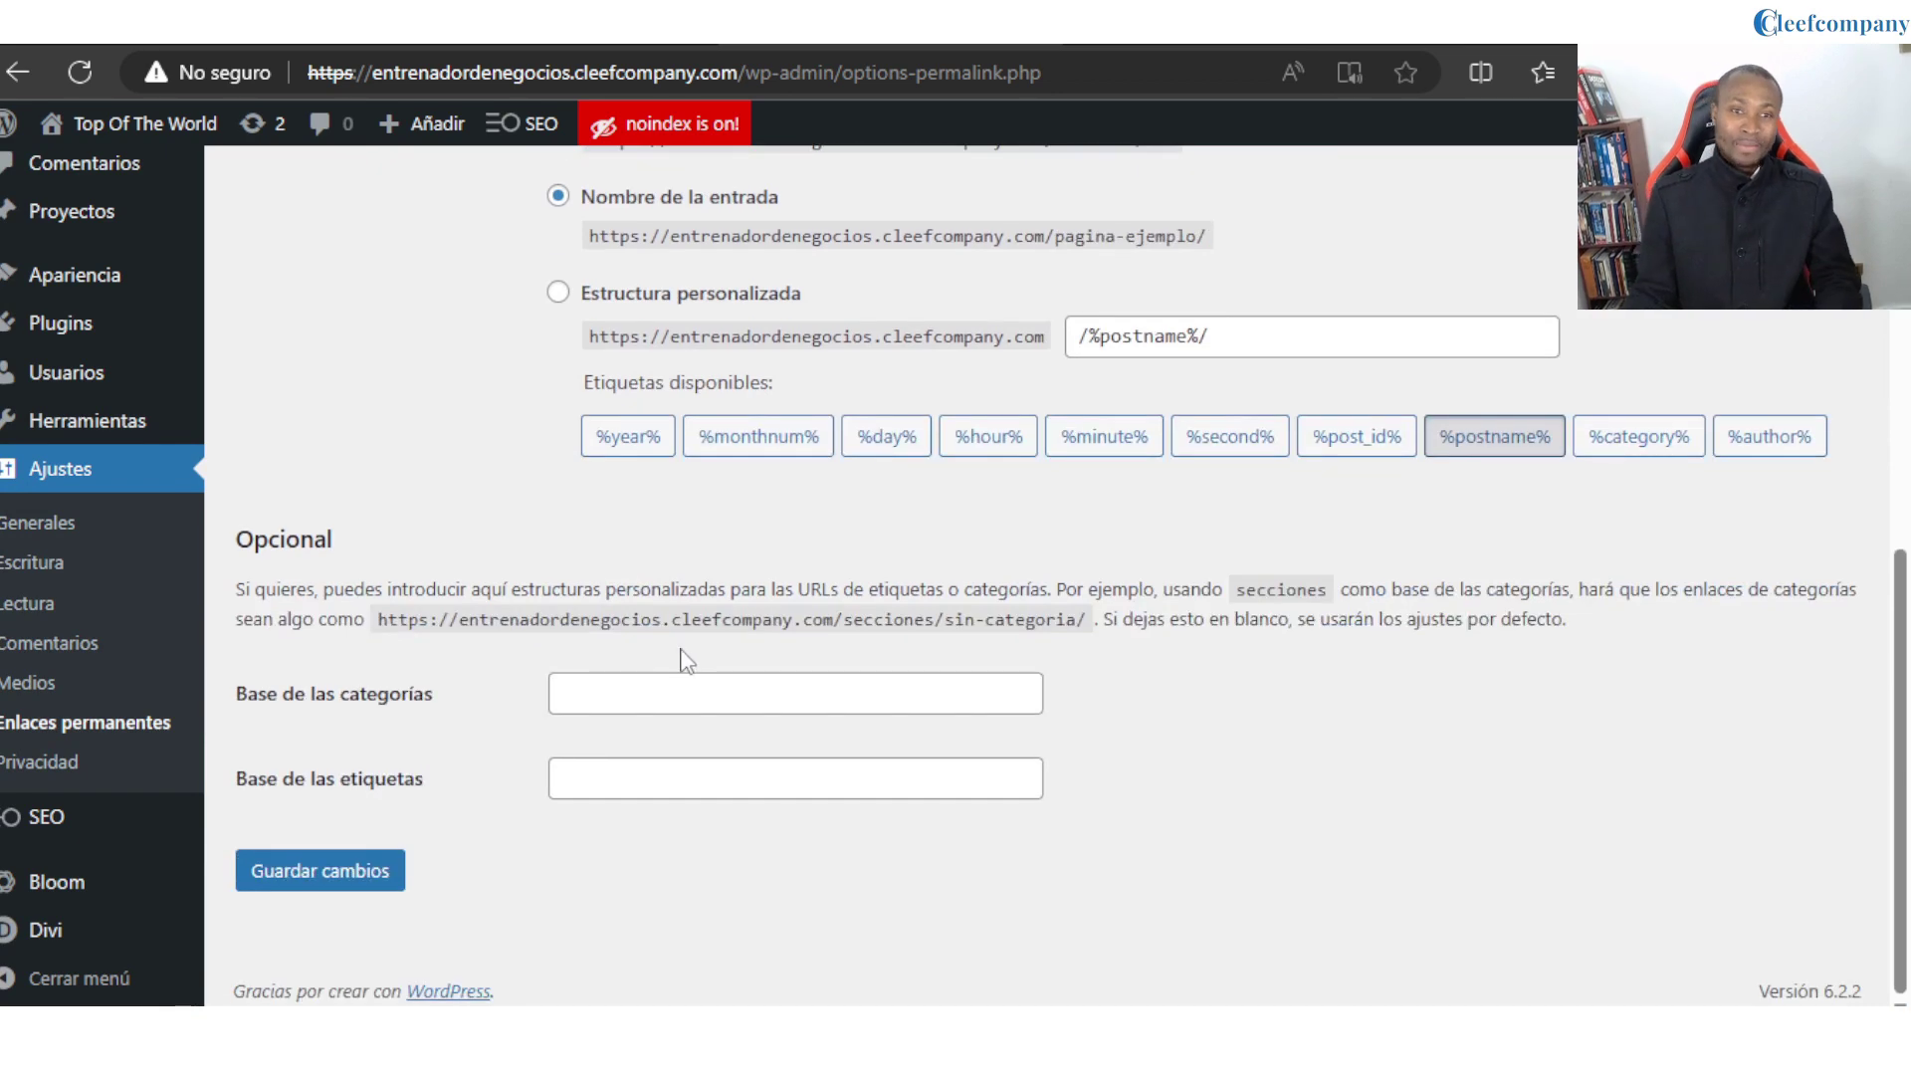
{"action": "scroll", "coordinate": [816, 709], "scroll_direction": "up", "scroll_amount": 10}
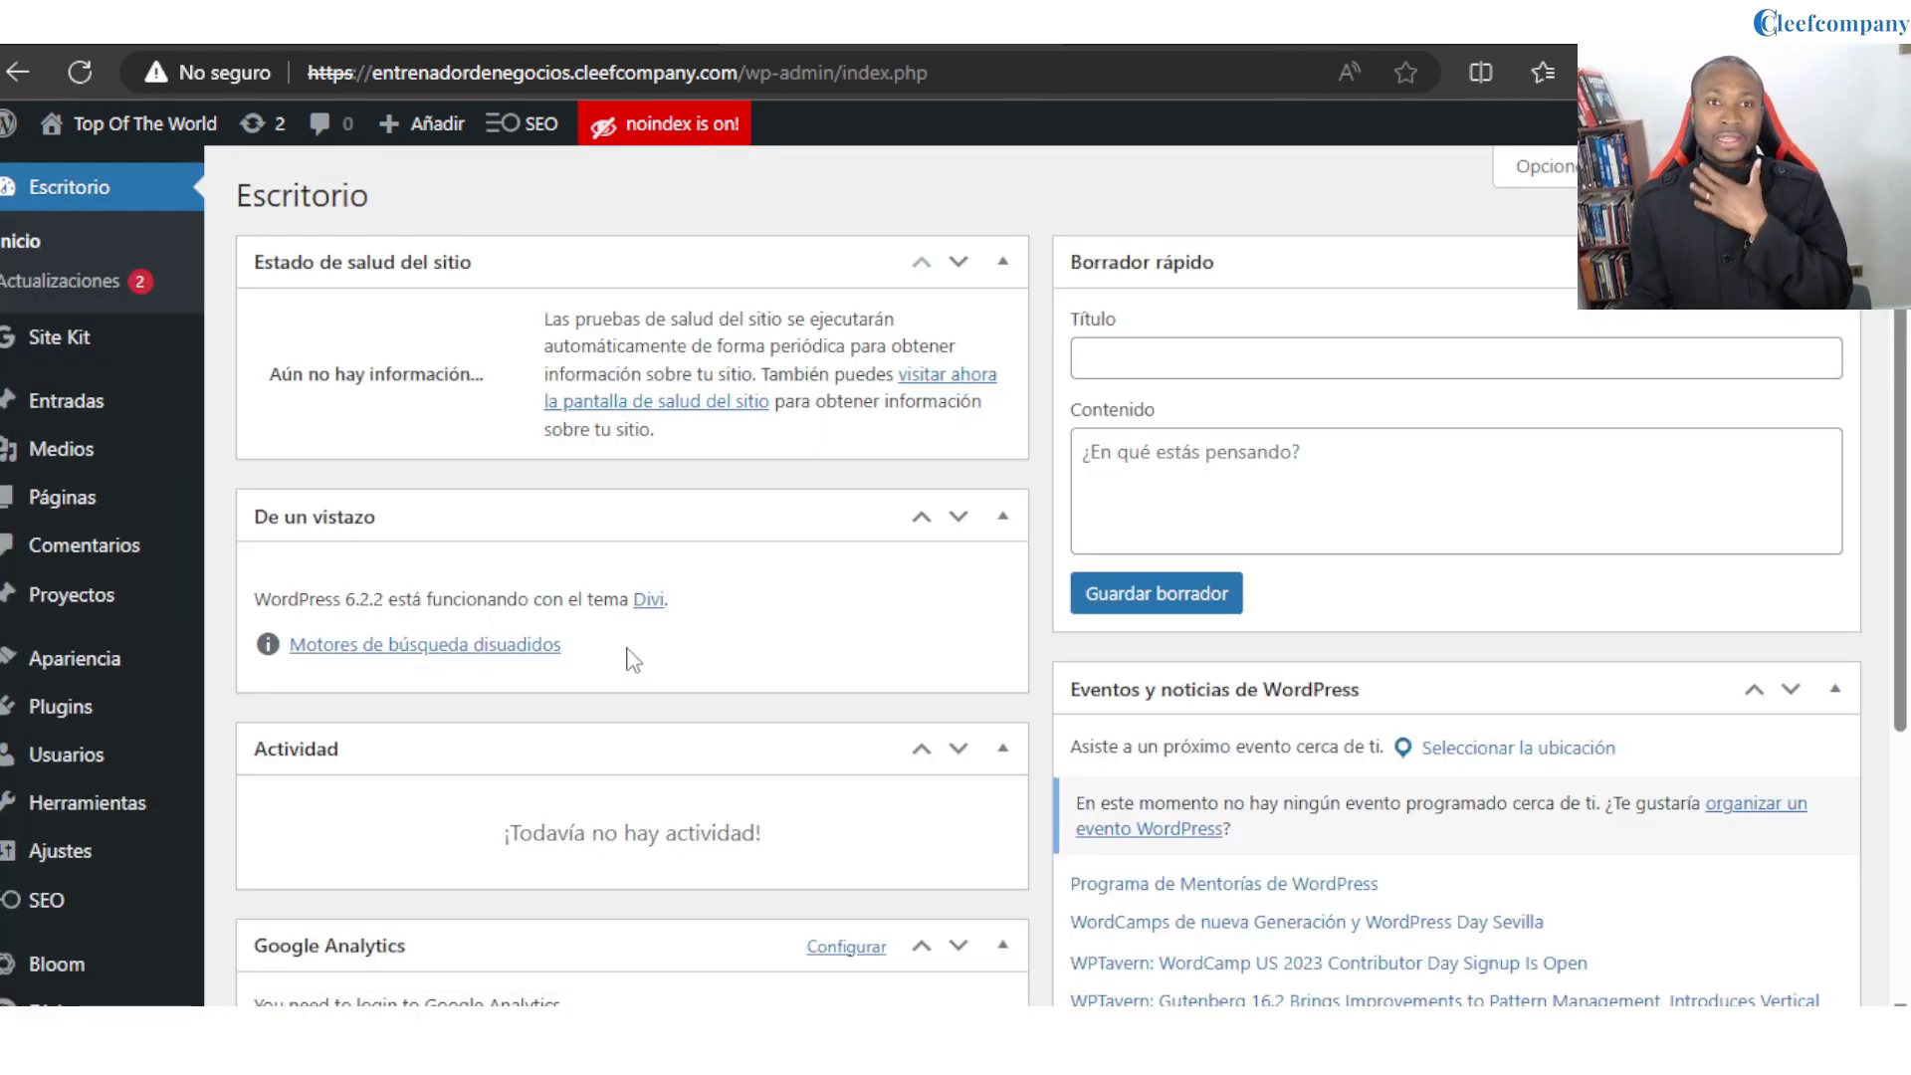